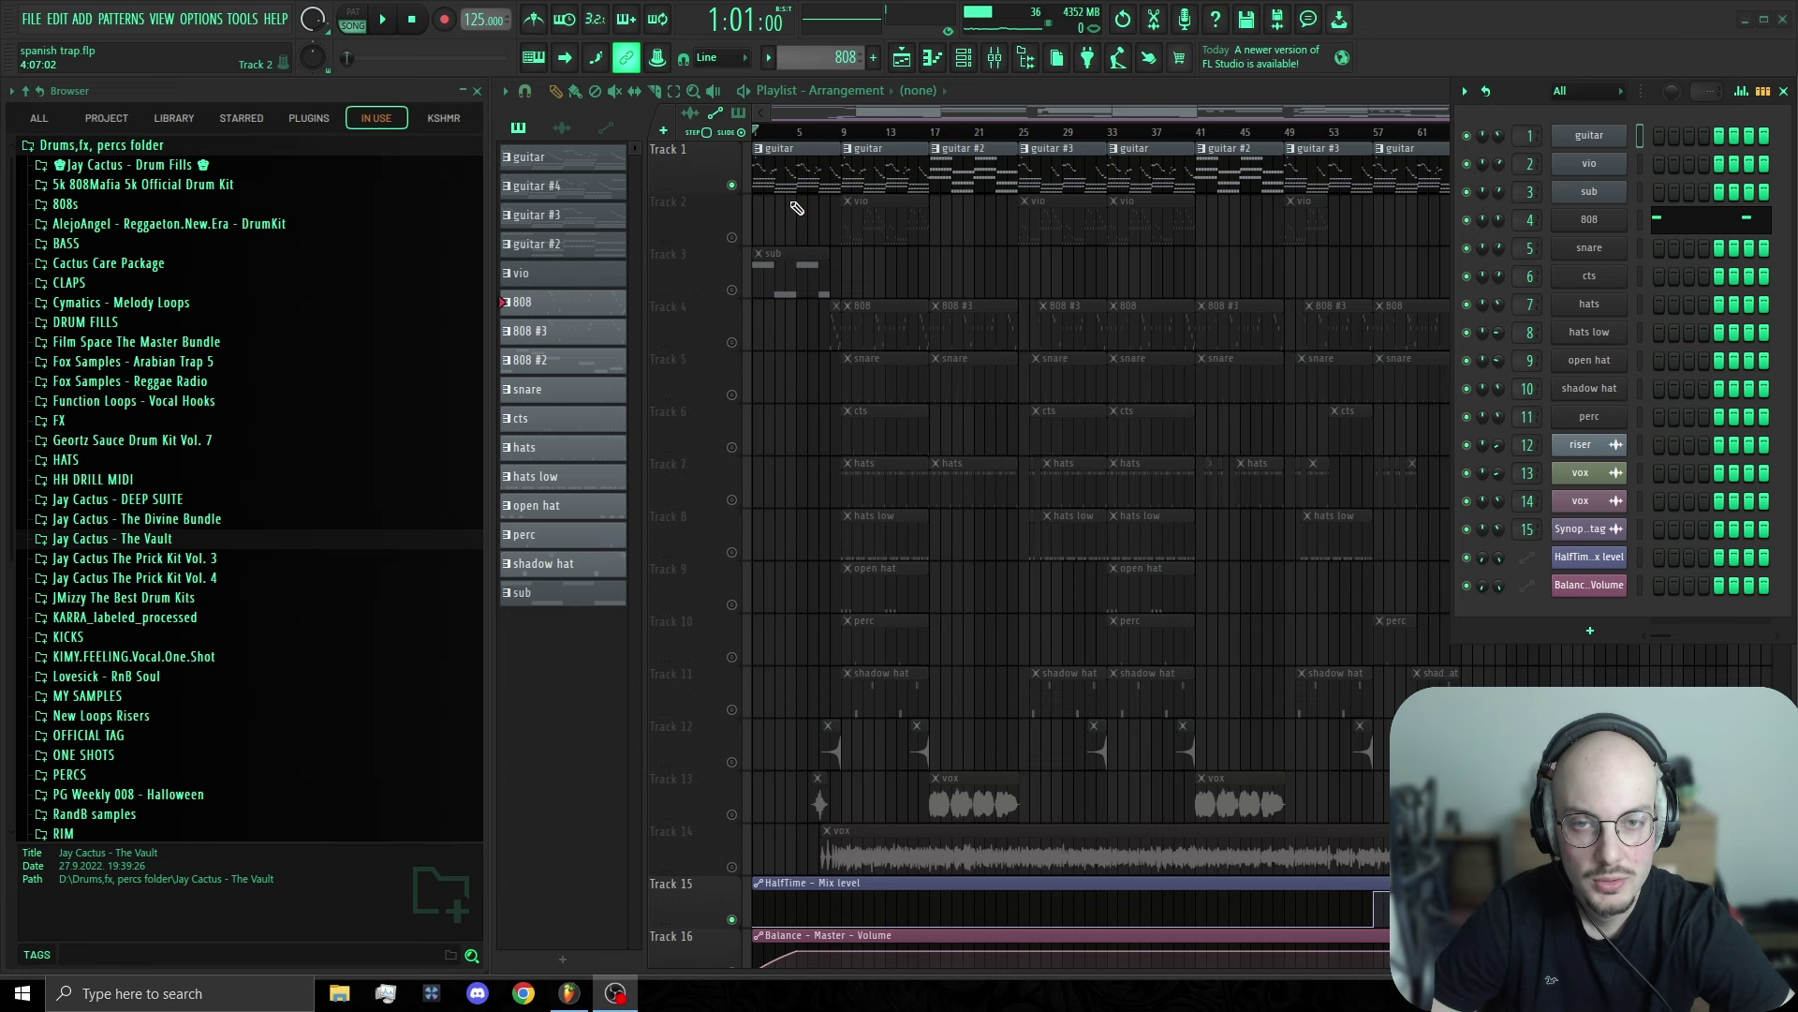
# Step: In the guitar pattern's piano roll, draw three consecutive one-step notes A4, C5 and E5 from the start of bar 1
pyautogui.moveTo(843, 233); pyautogui.dragTo(1285, 193)
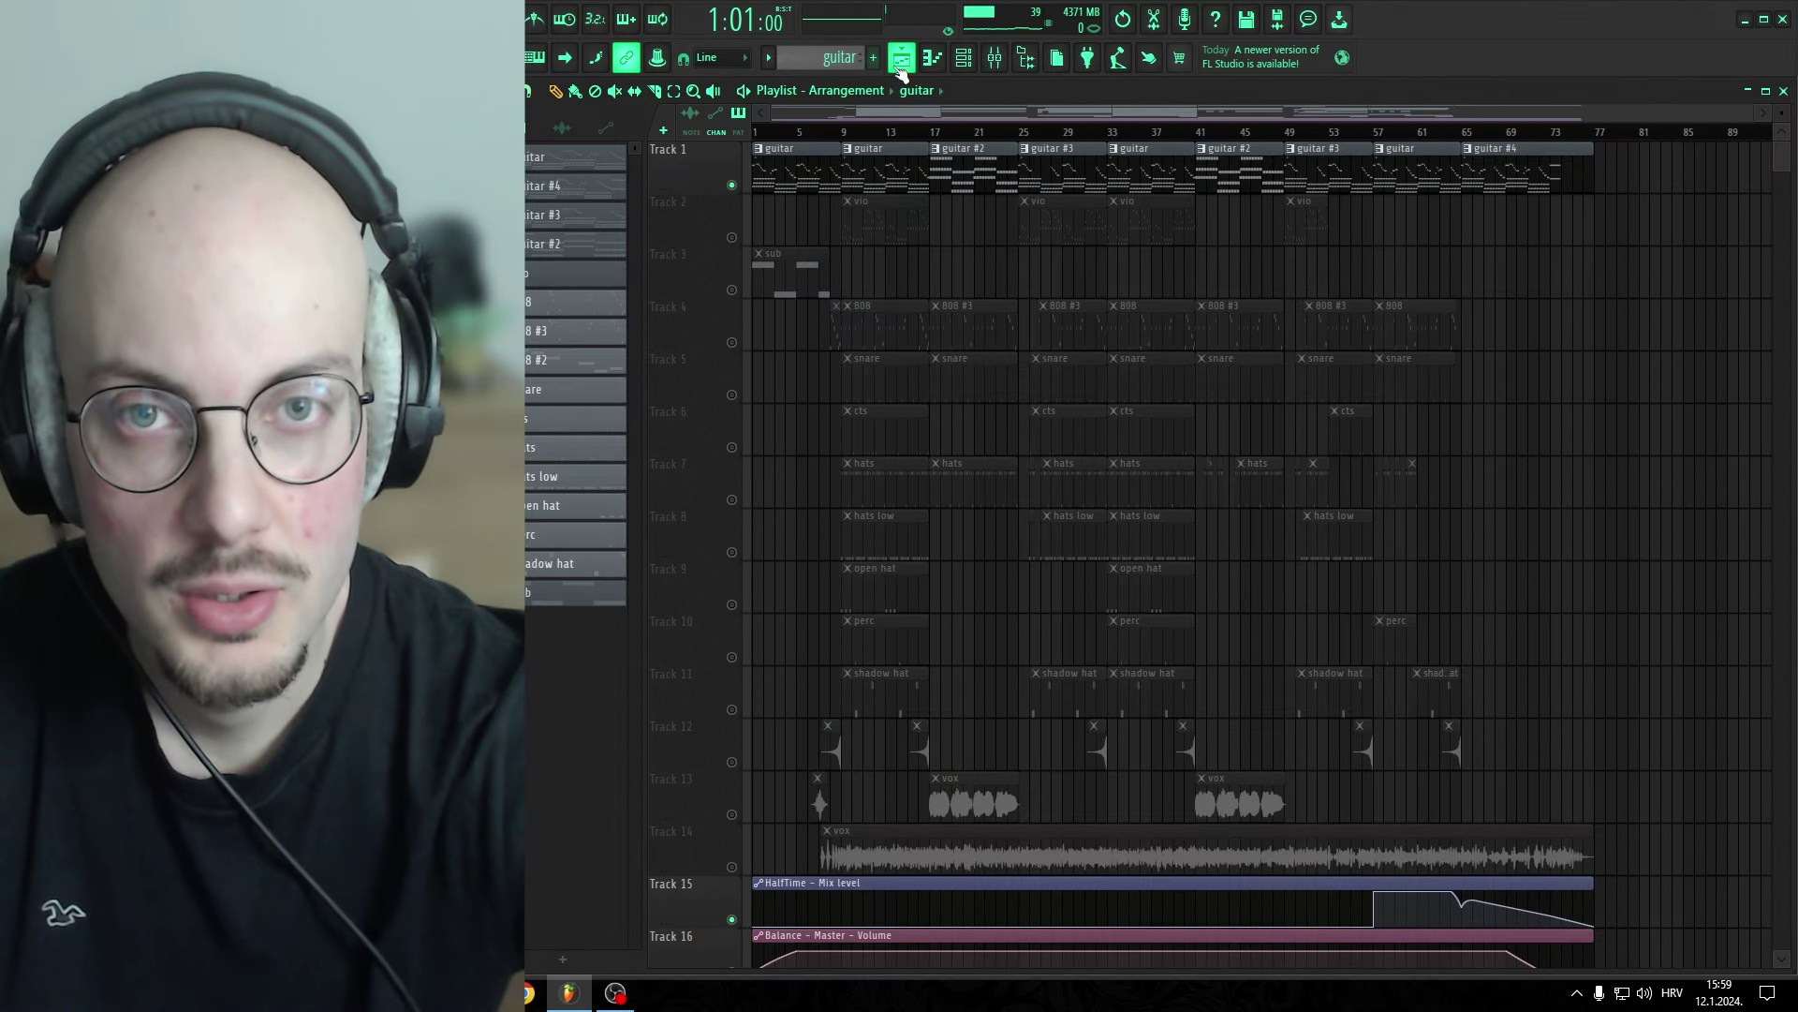
pyautogui.click(880, 59)
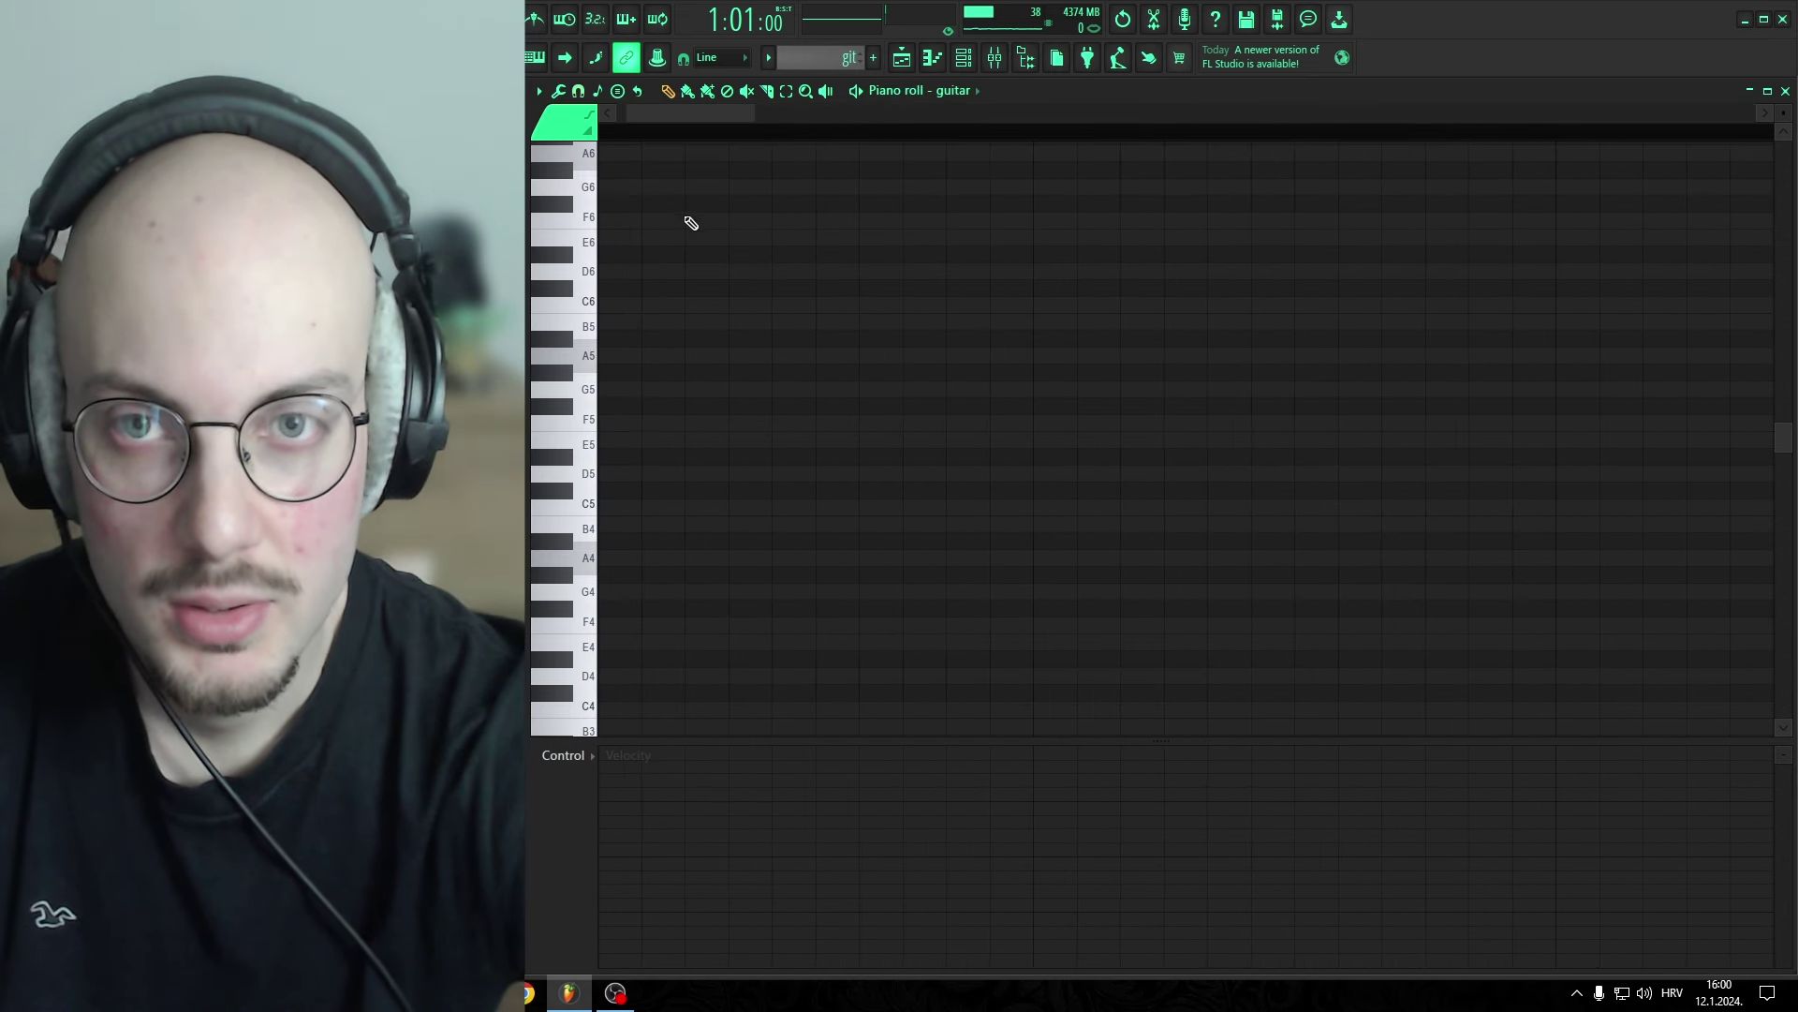
pyautogui.click(631, 556)
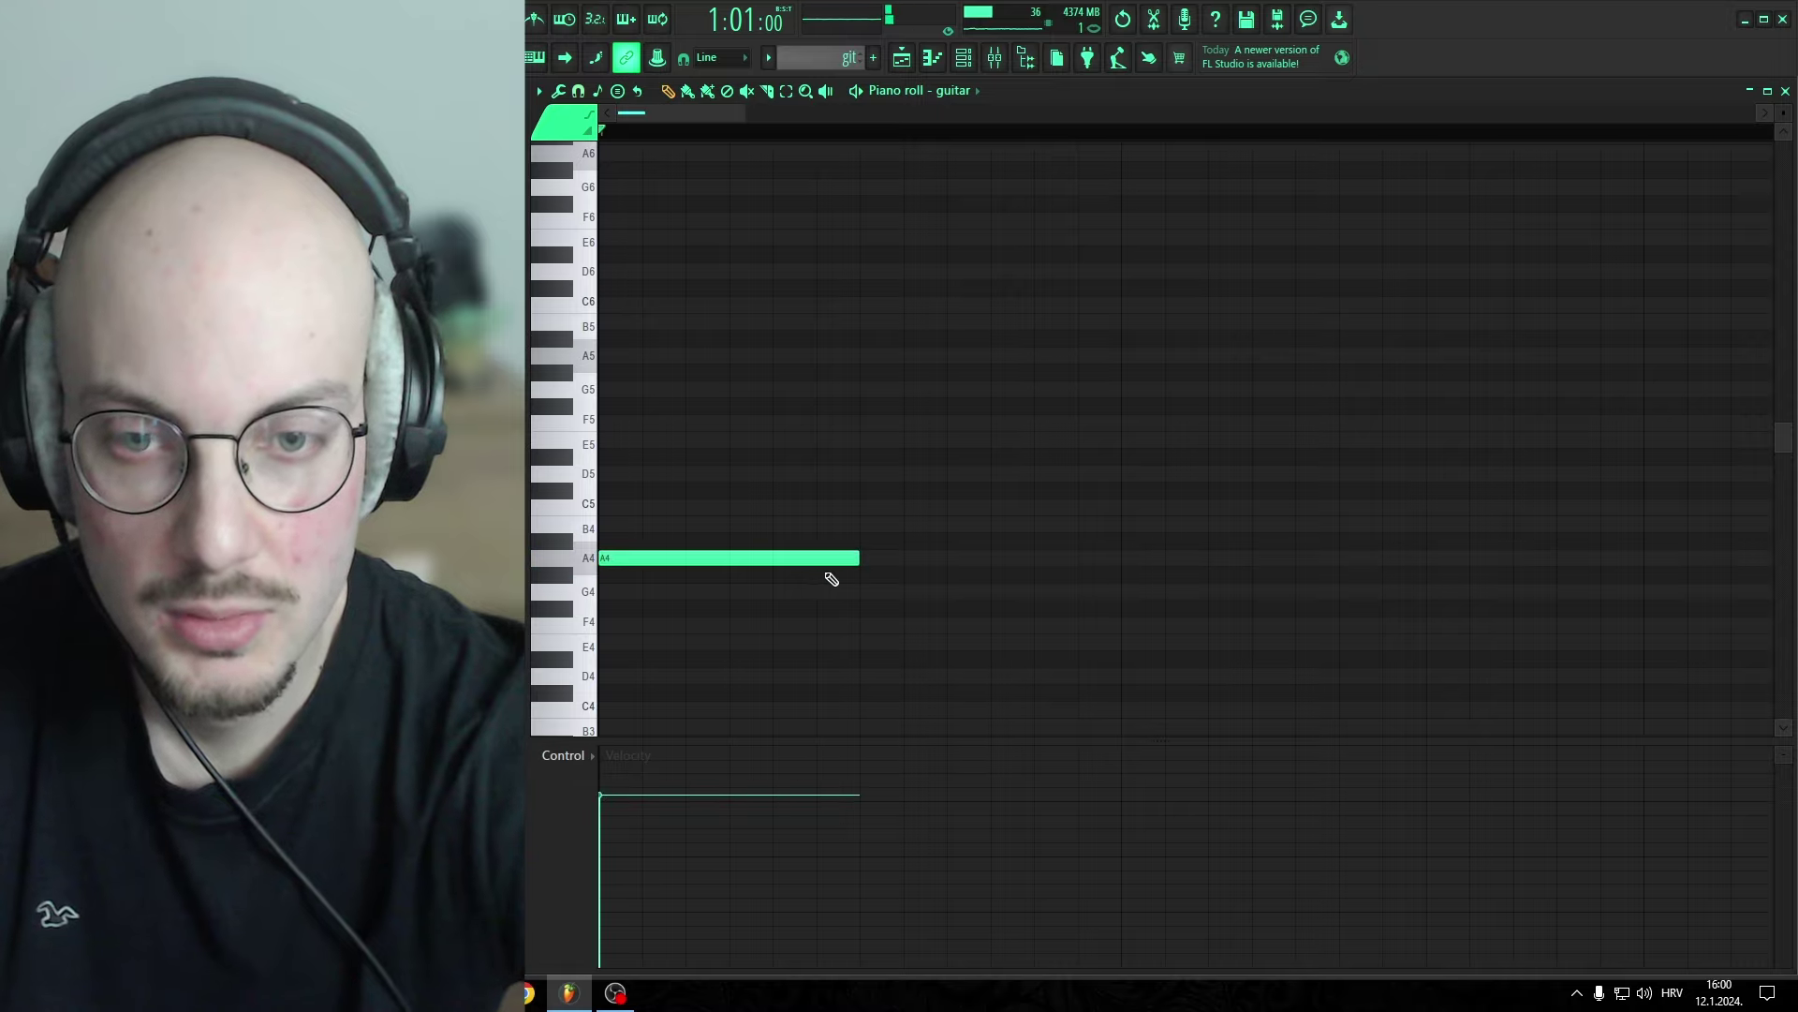
pyautogui.moveTo(854, 558); pyautogui.dragTo(727, 558)
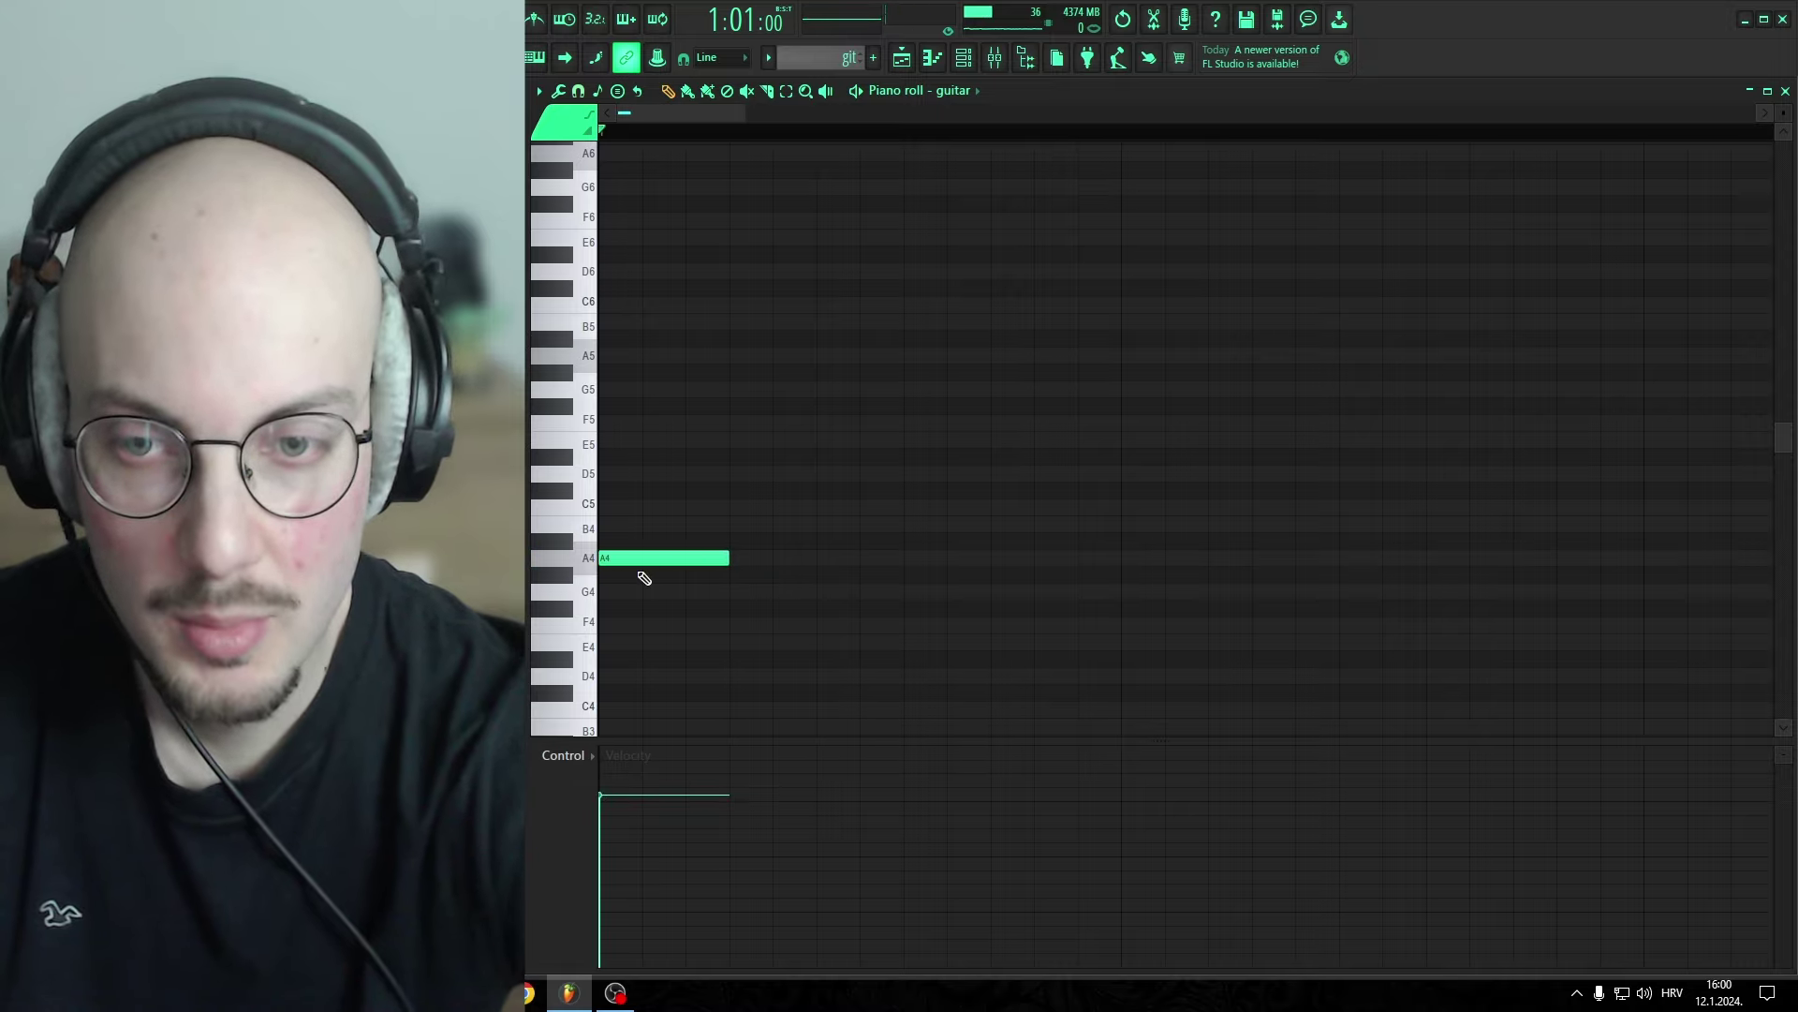
pyautogui.click(663, 560)
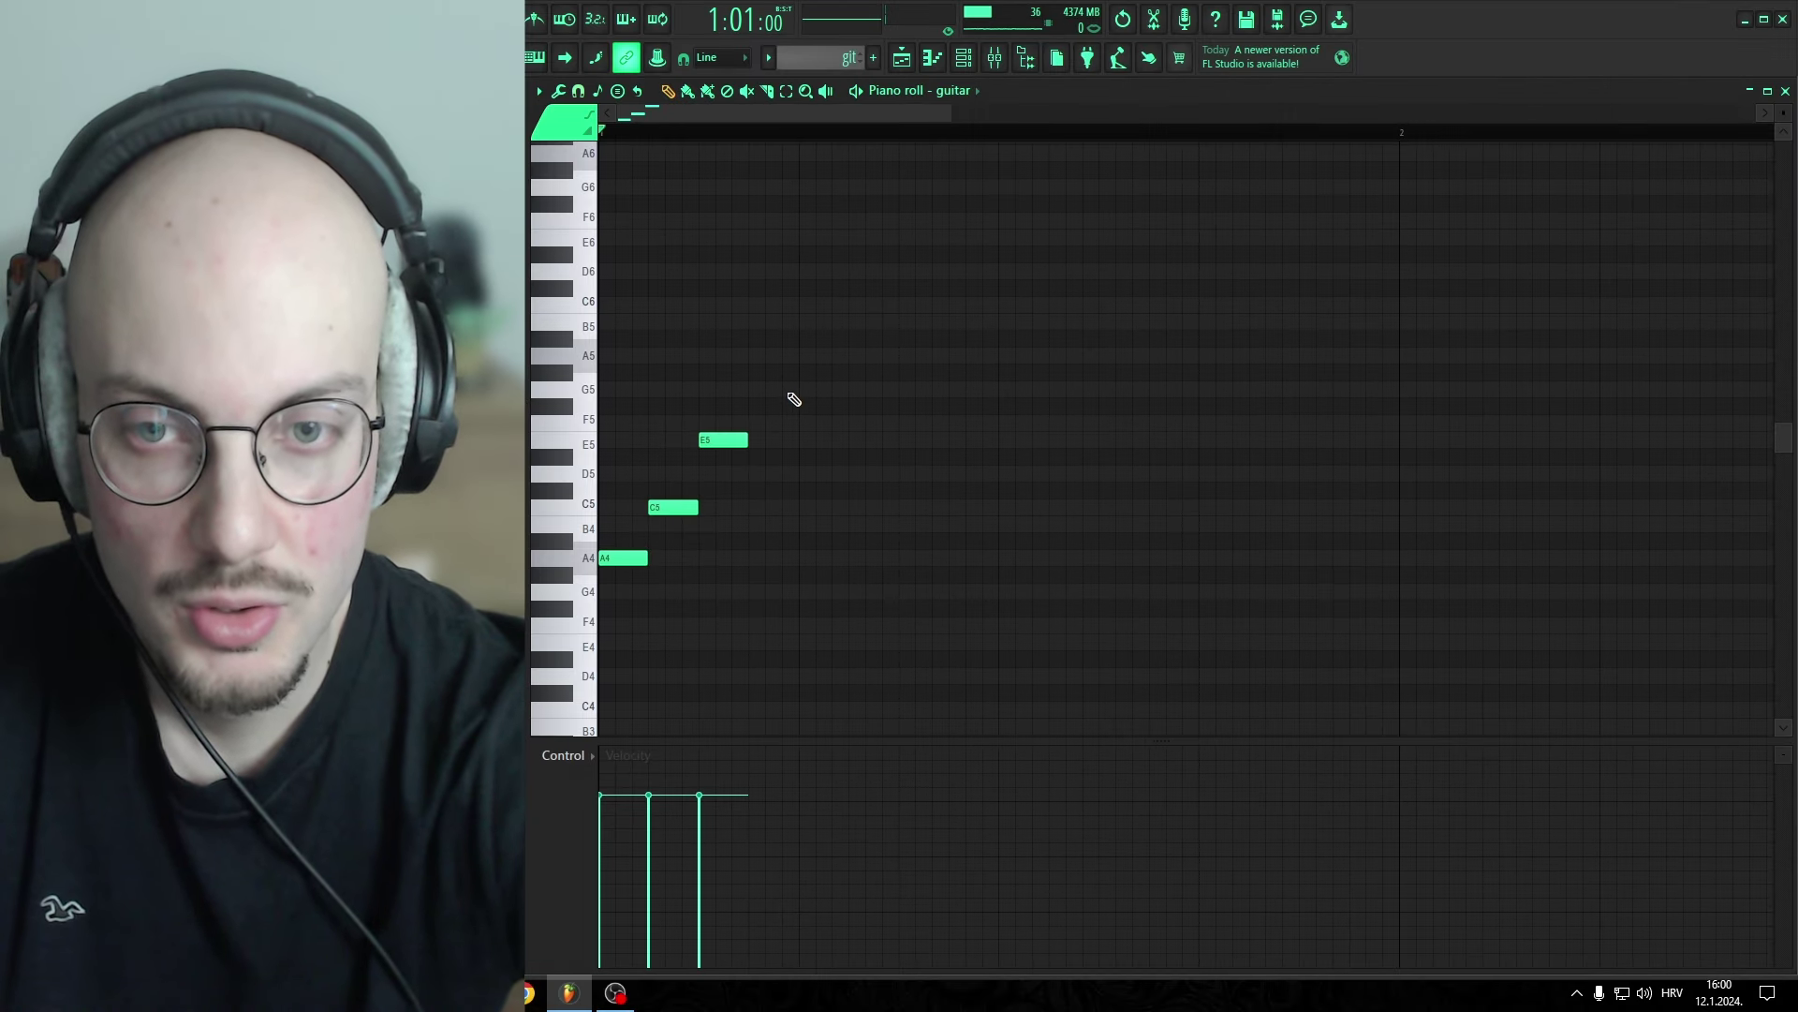
# Step: Duplicate the A4, C5, E5 figure and place the copy on beat 2 of bar 1
pyautogui.moveTo(815, 382); pyautogui.dragTo(617, 584)
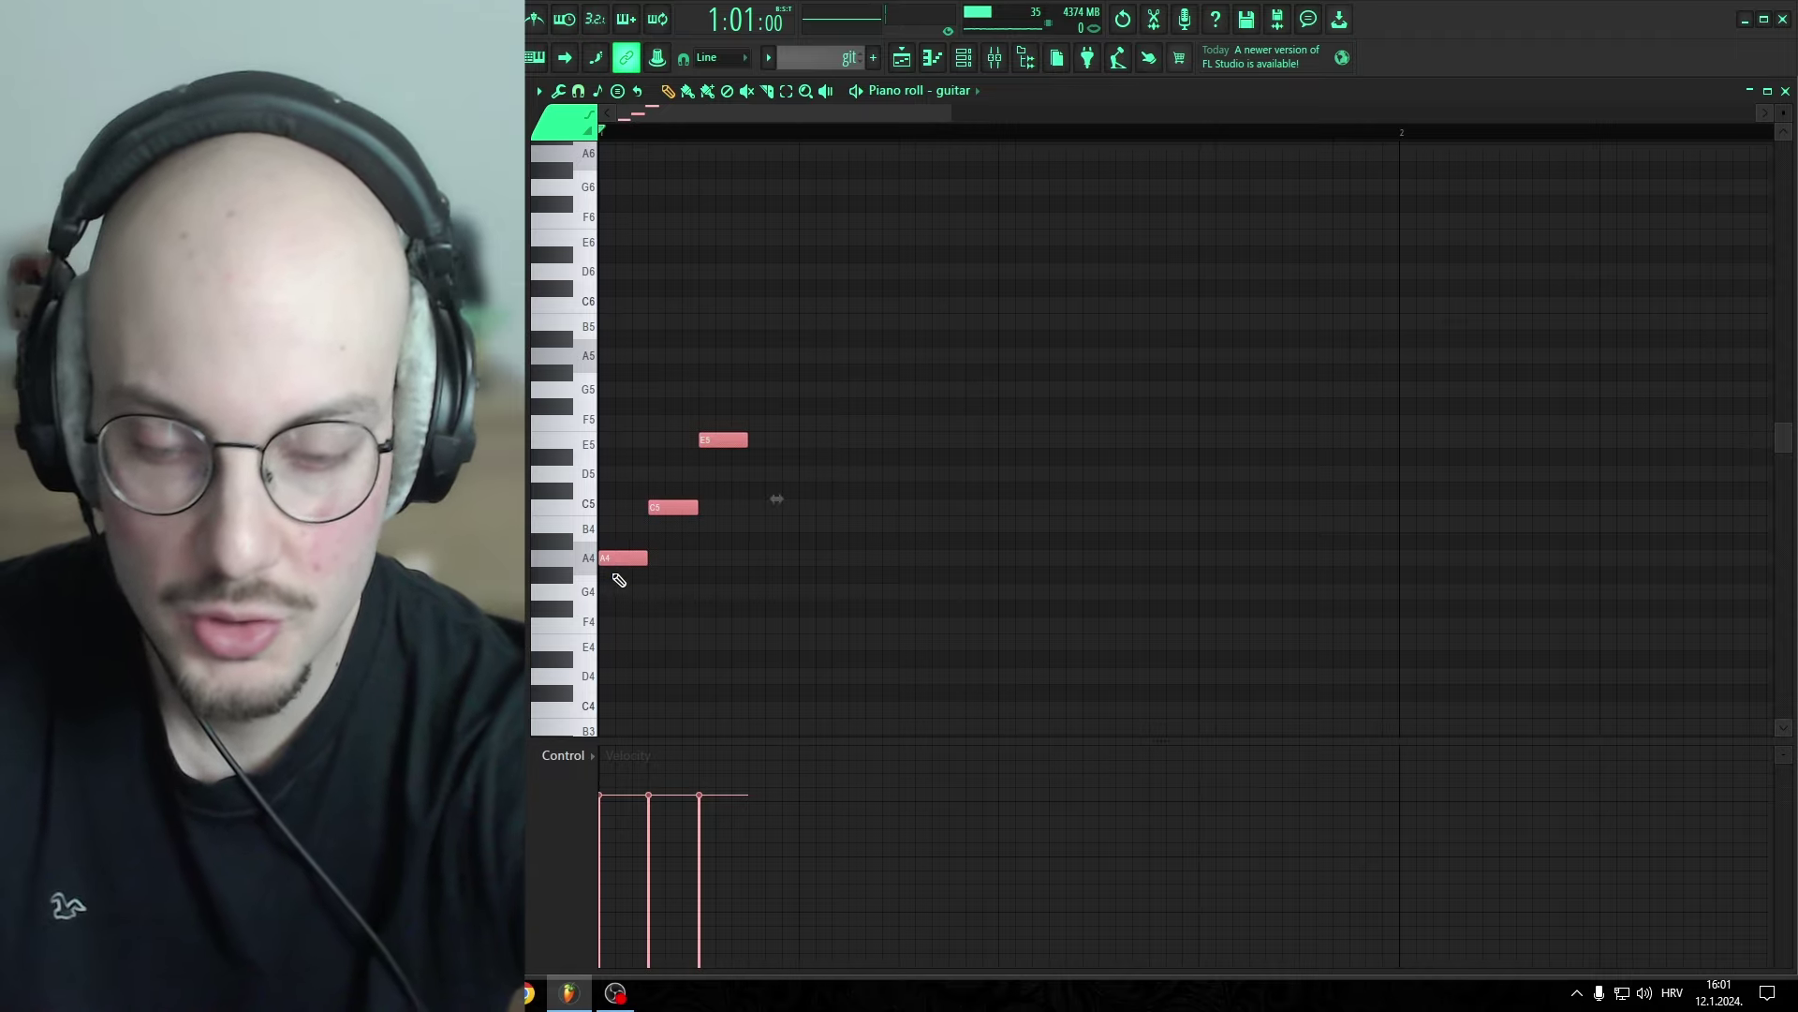
pyautogui.hotkey('ctrl', 'b')
pyautogui.hotkey('shift', 'Right')
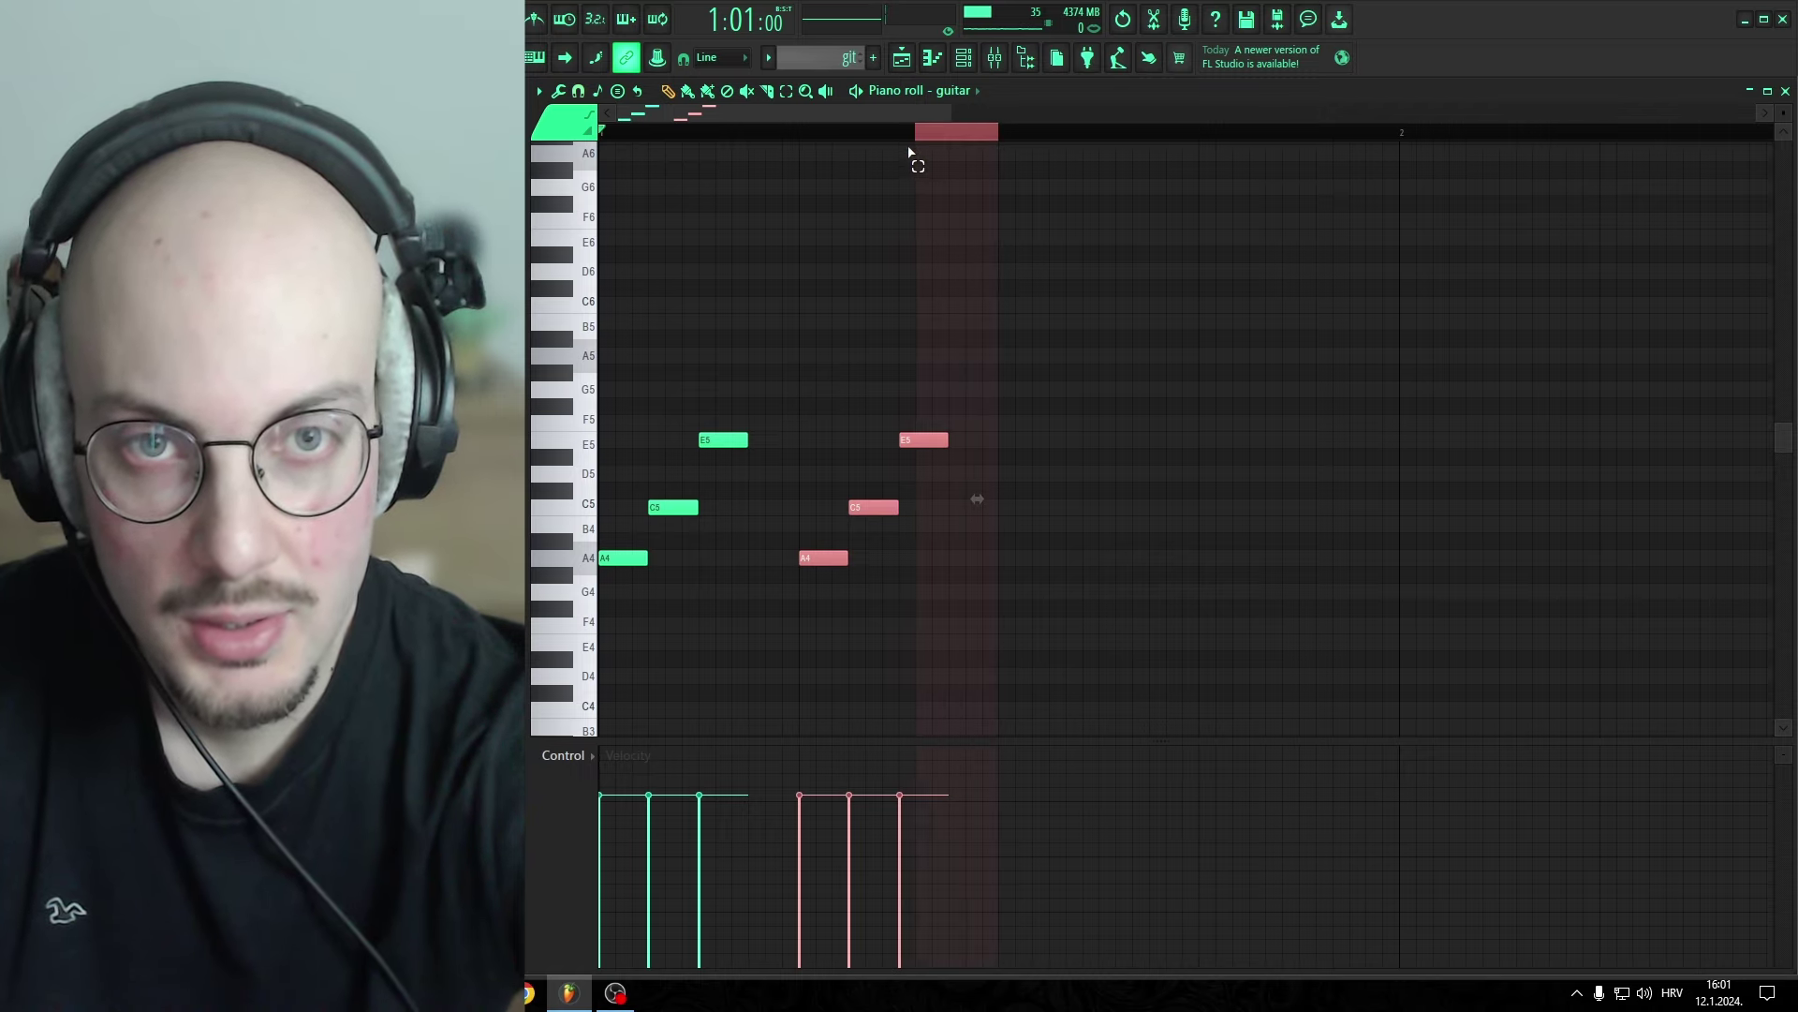
# Step: Duplicate the two-beat arpeggio block until it fills bars 1 and 2, leaving the notes deselected
pyautogui.scroll(-2, 936, 309)
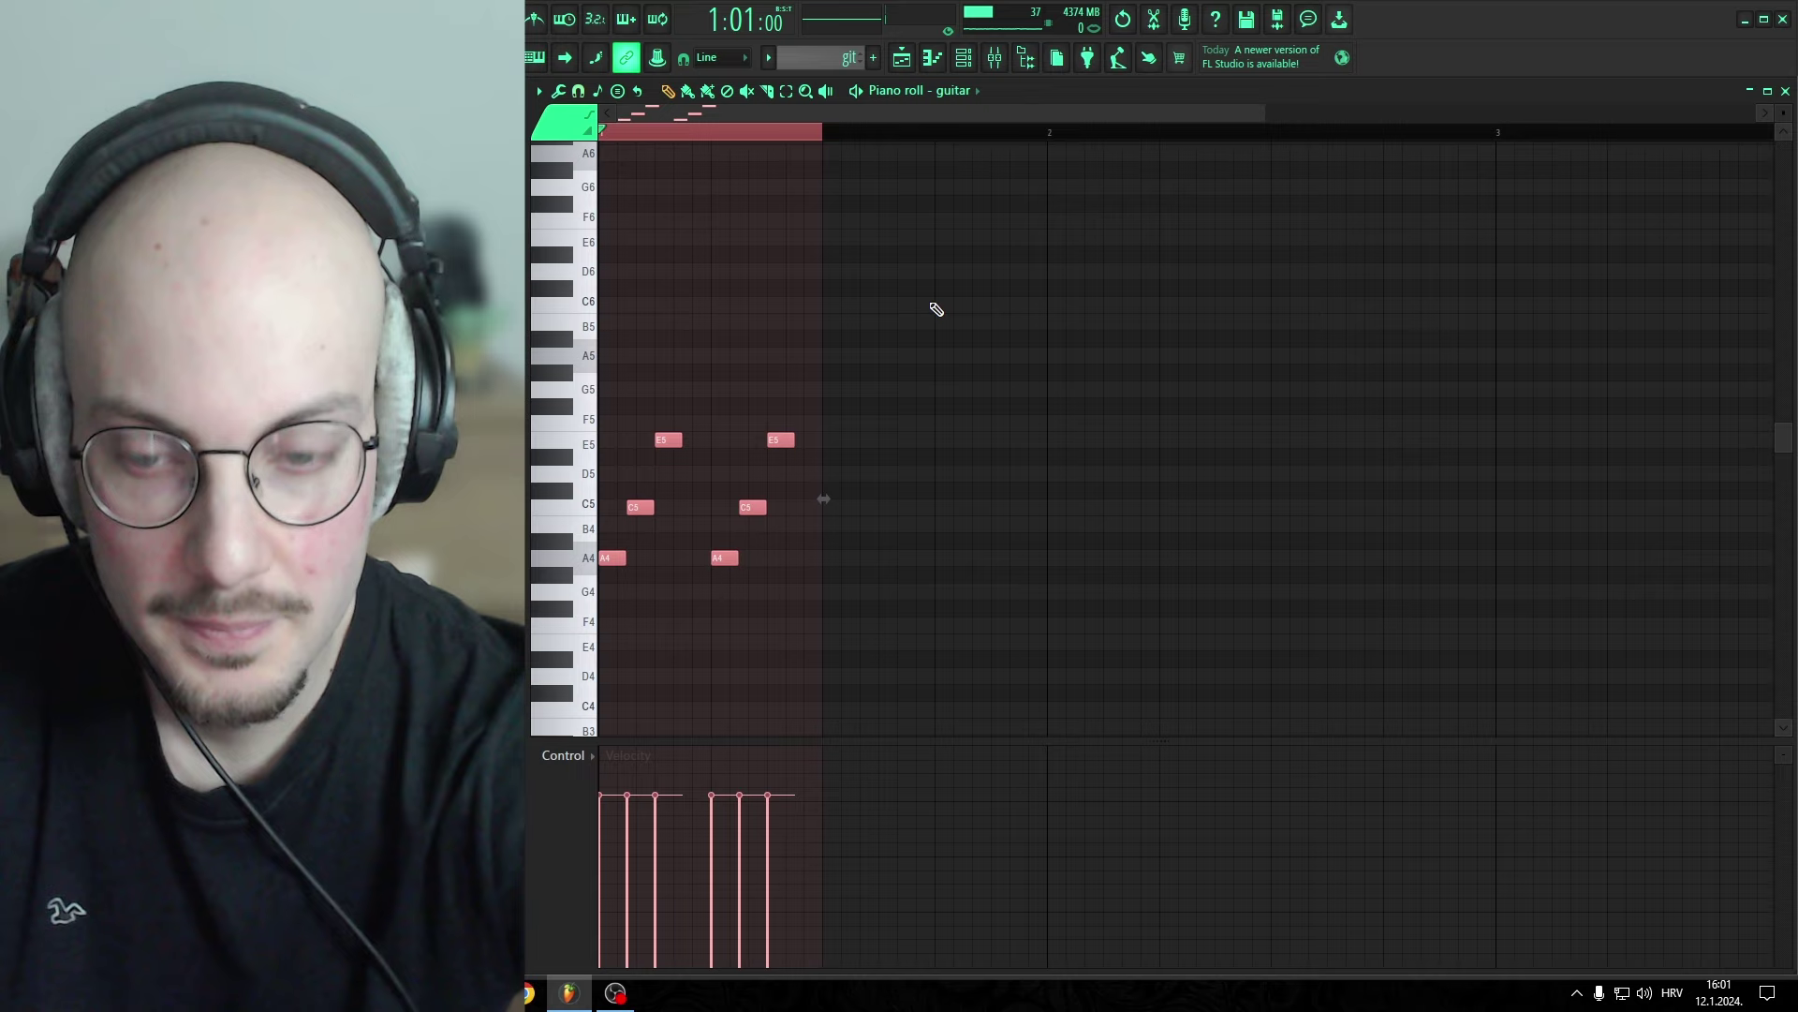
pyautogui.hotkey('ctrl', 'b')
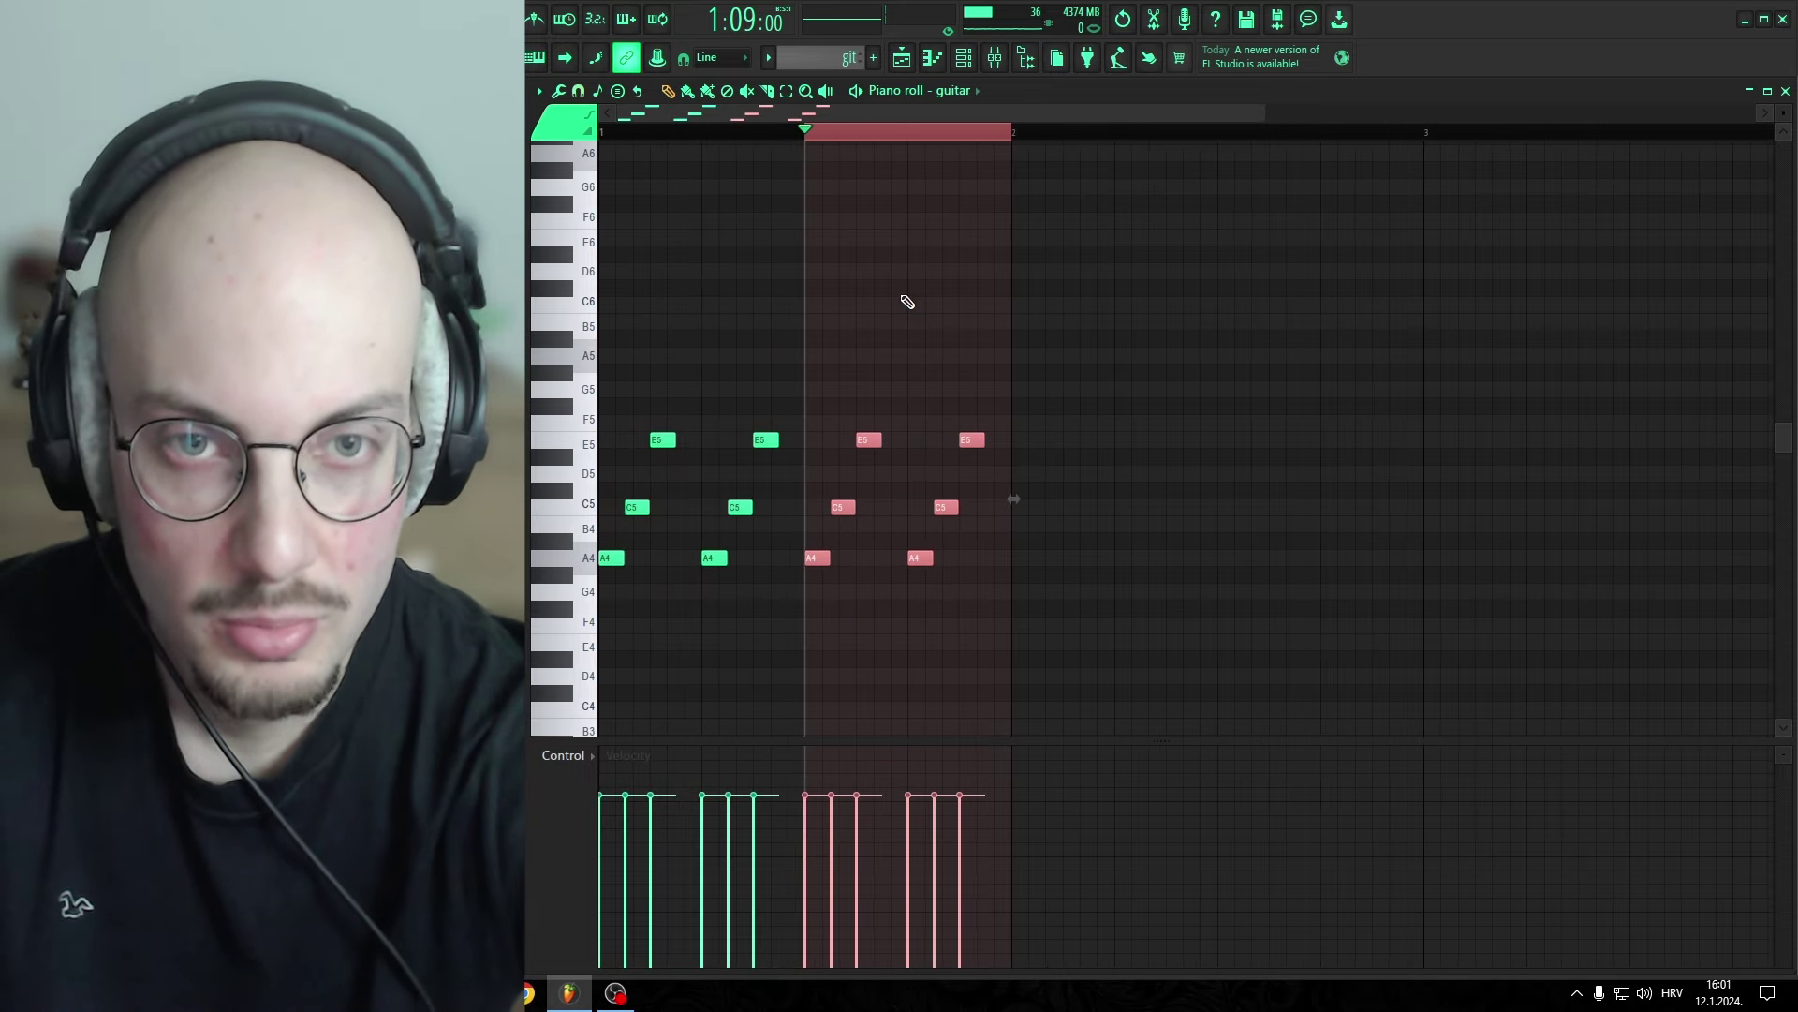
pyautogui.scroll(-3, 890, 302)
pyautogui.hotkey('ctrl', 'b')
pyautogui.hotkey('ctrl', 'b')
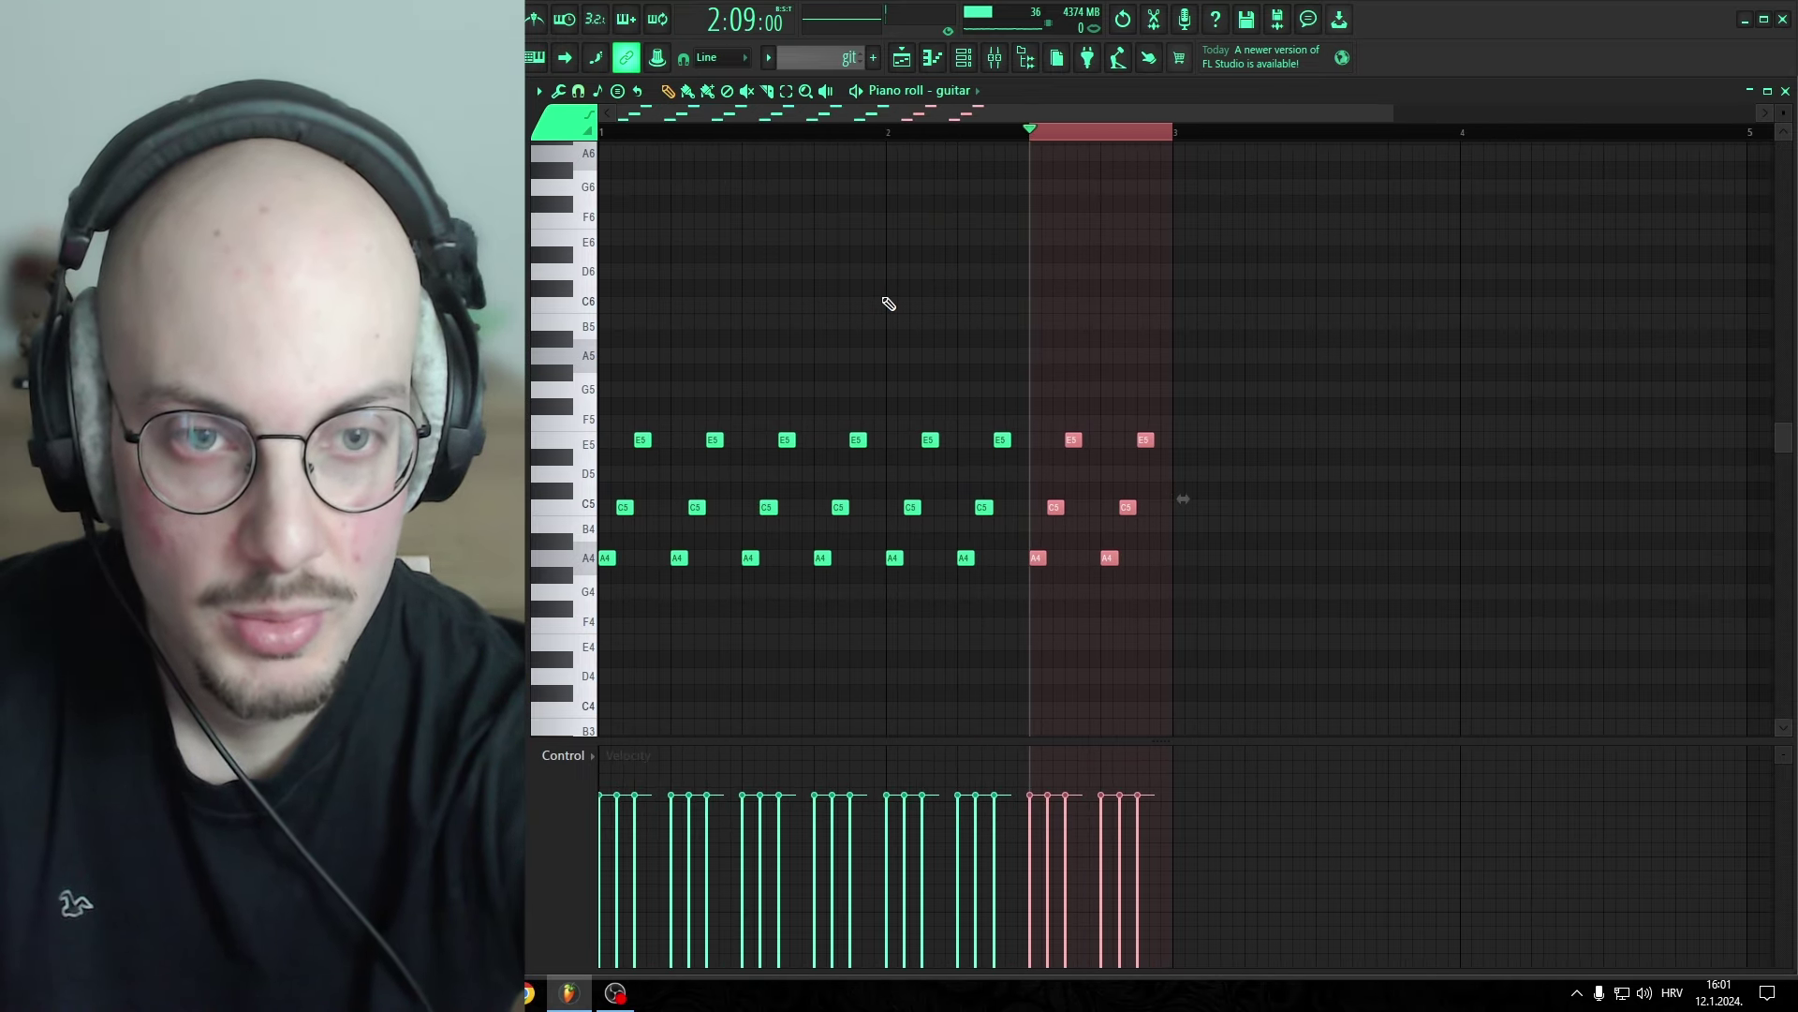
pyautogui.hotkey('ctrl', 'd')
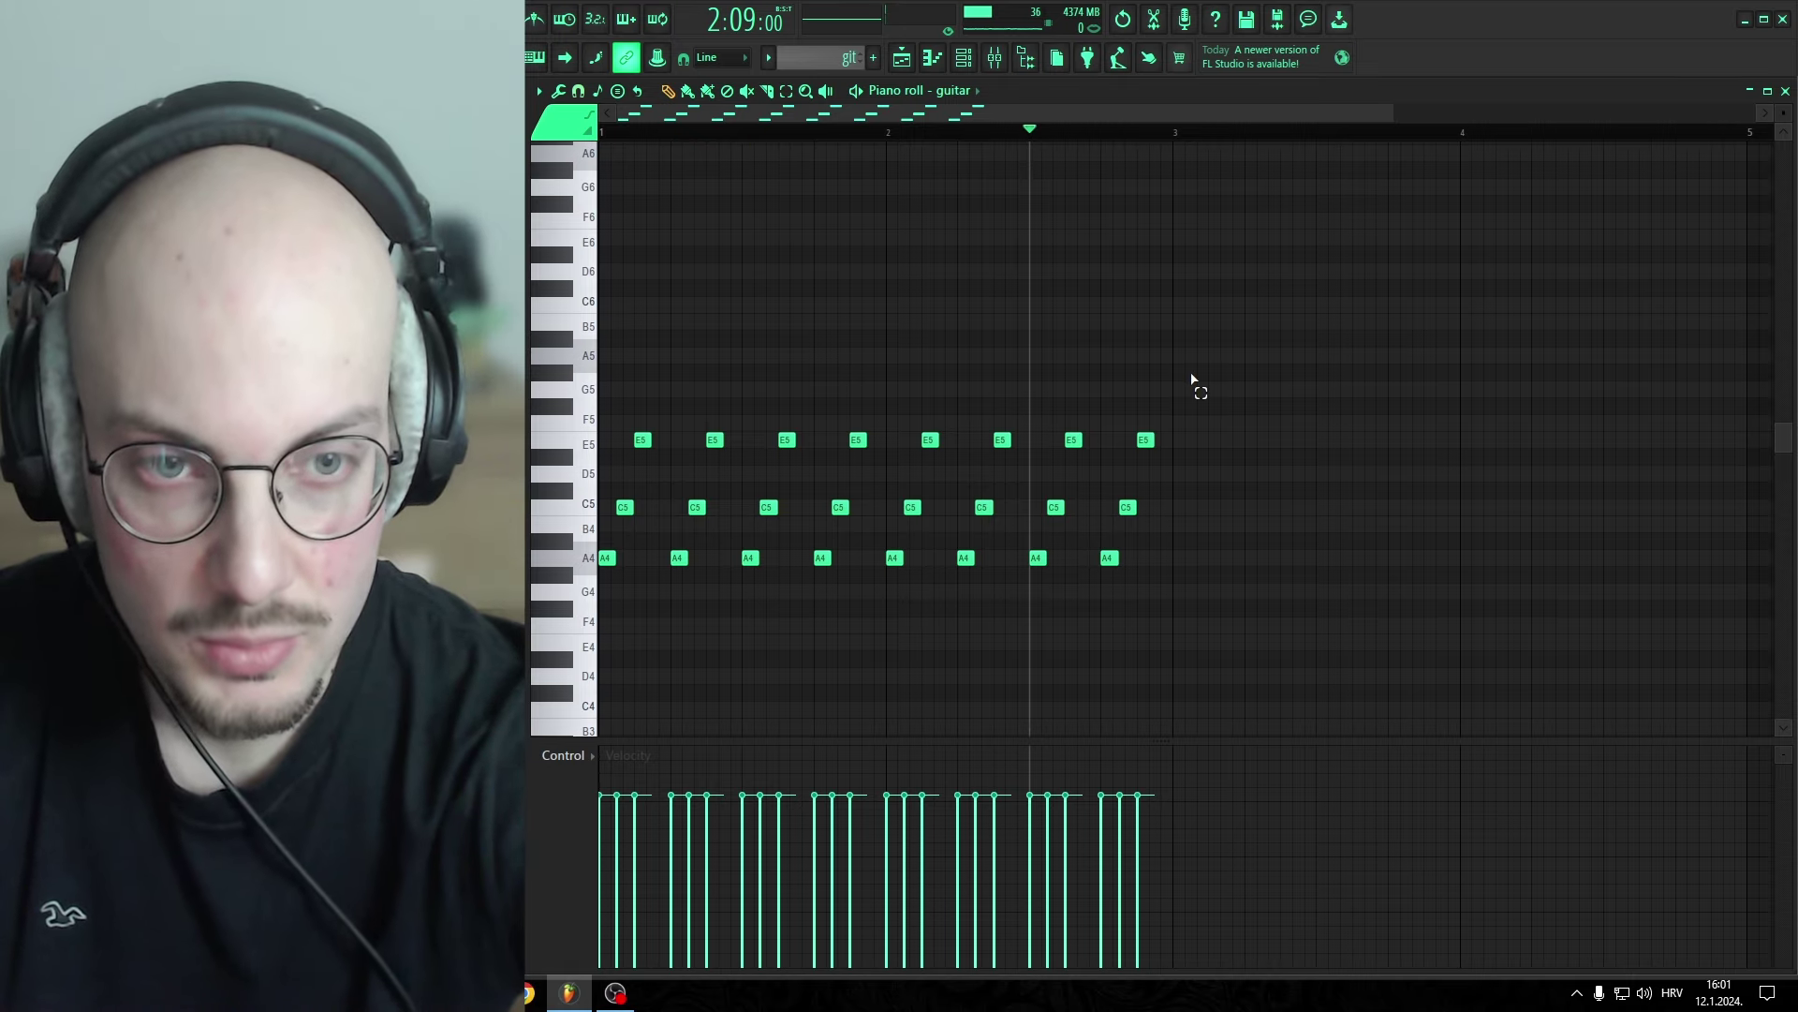
# Step: Lengthen all arpeggio notes to one beat so each reaches the next note of the same pitch, and play the result
pyautogui.moveTo(1190, 370); pyautogui.dragTo(604, 659)
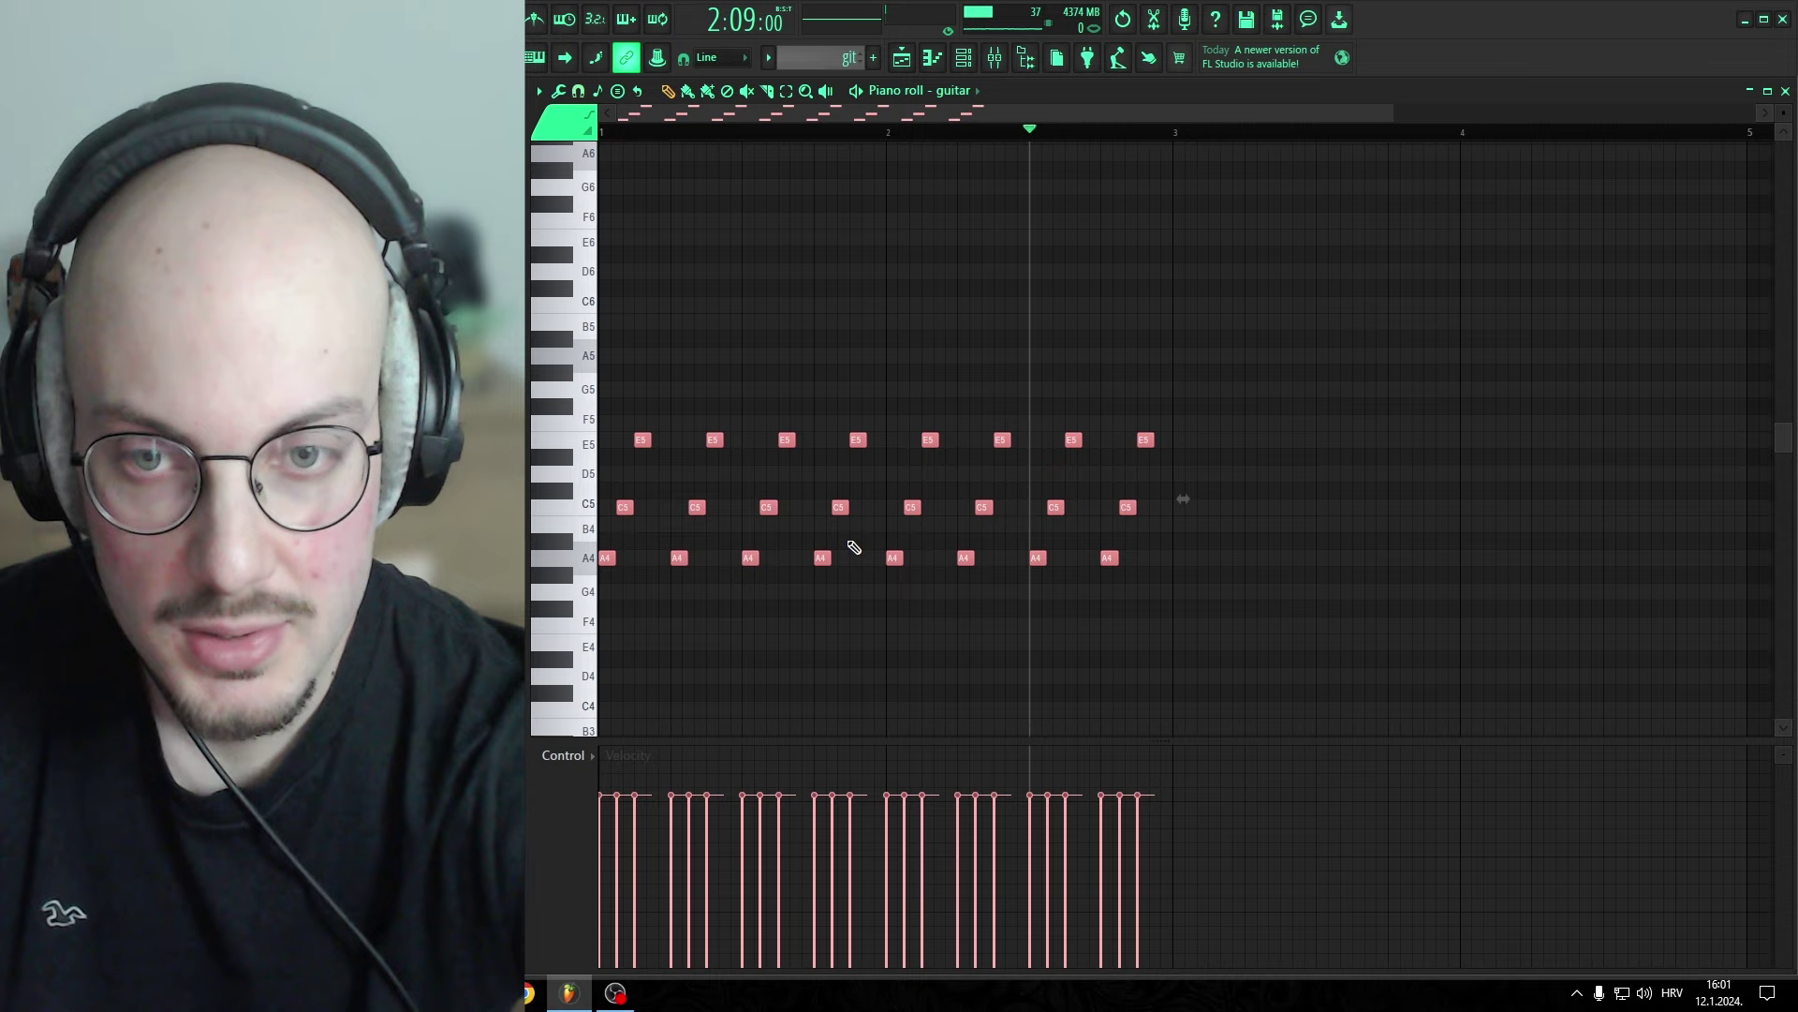
pyautogui.moveTo(611, 560); pyautogui.dragTo(648, 561)
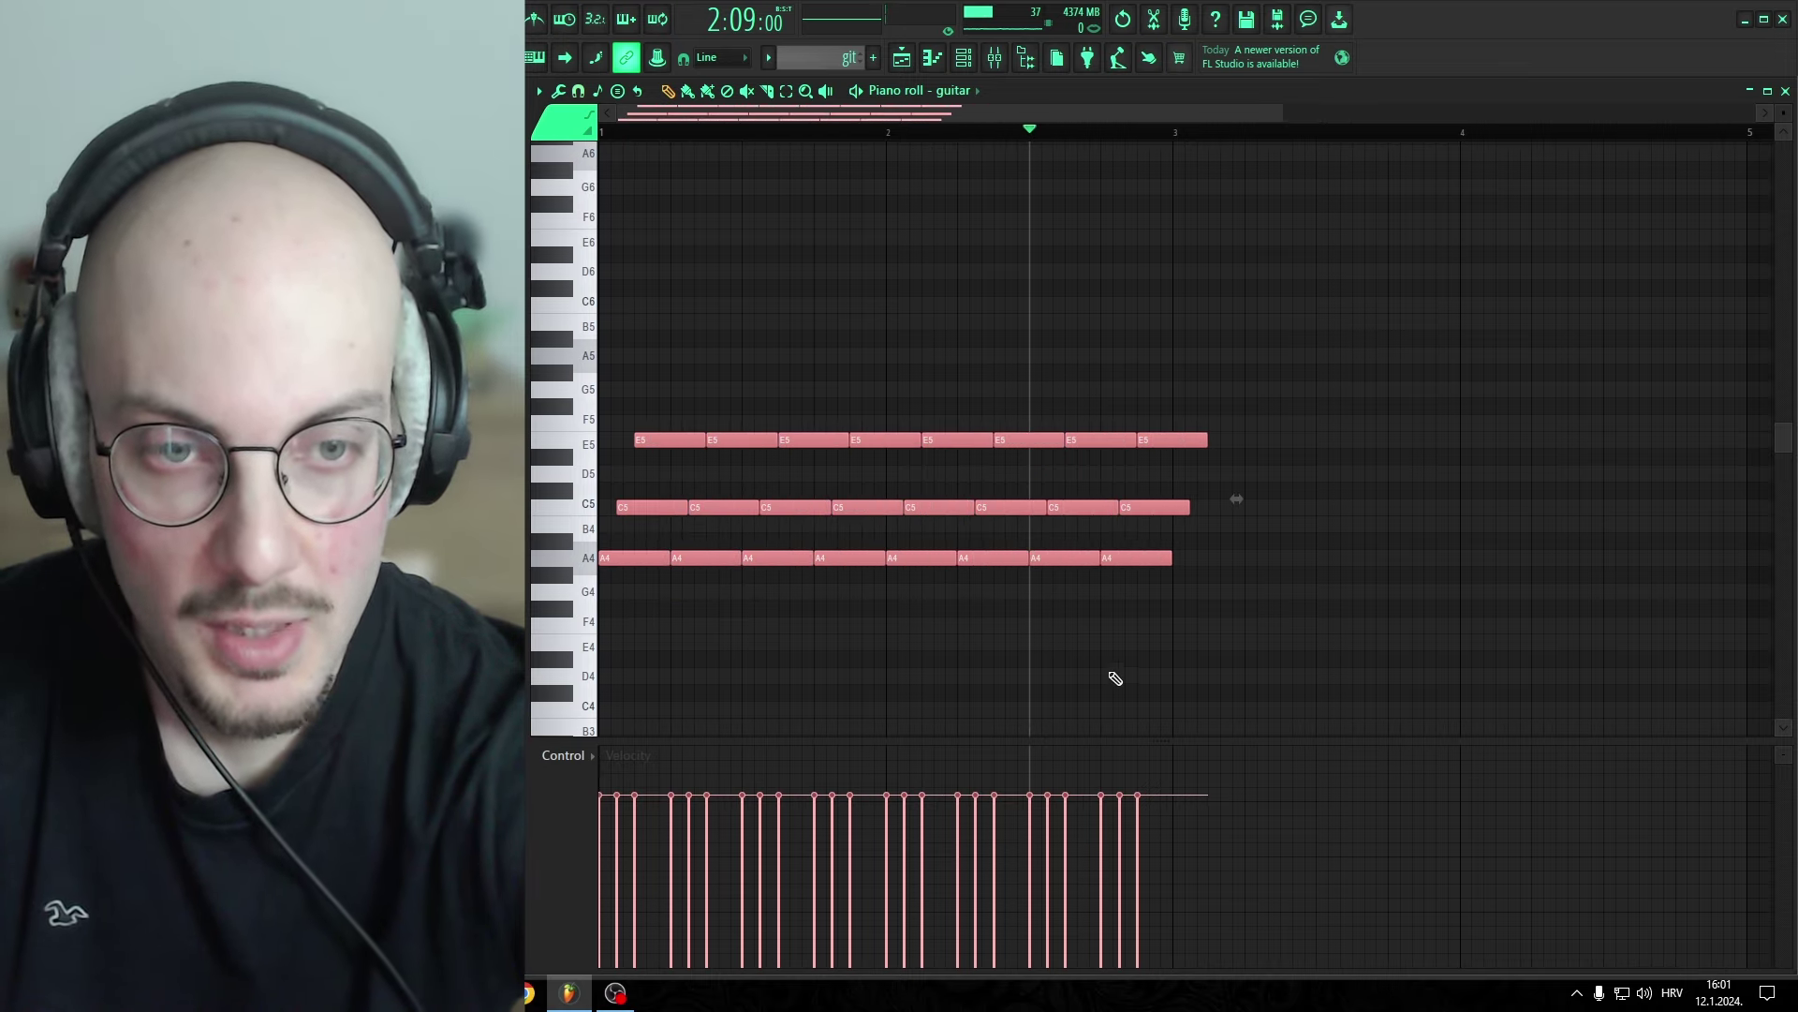
pyautogui.keyDown('ctrl'); pyautogui.click(1105, 673); pyautogui.keyUp('ctrl')
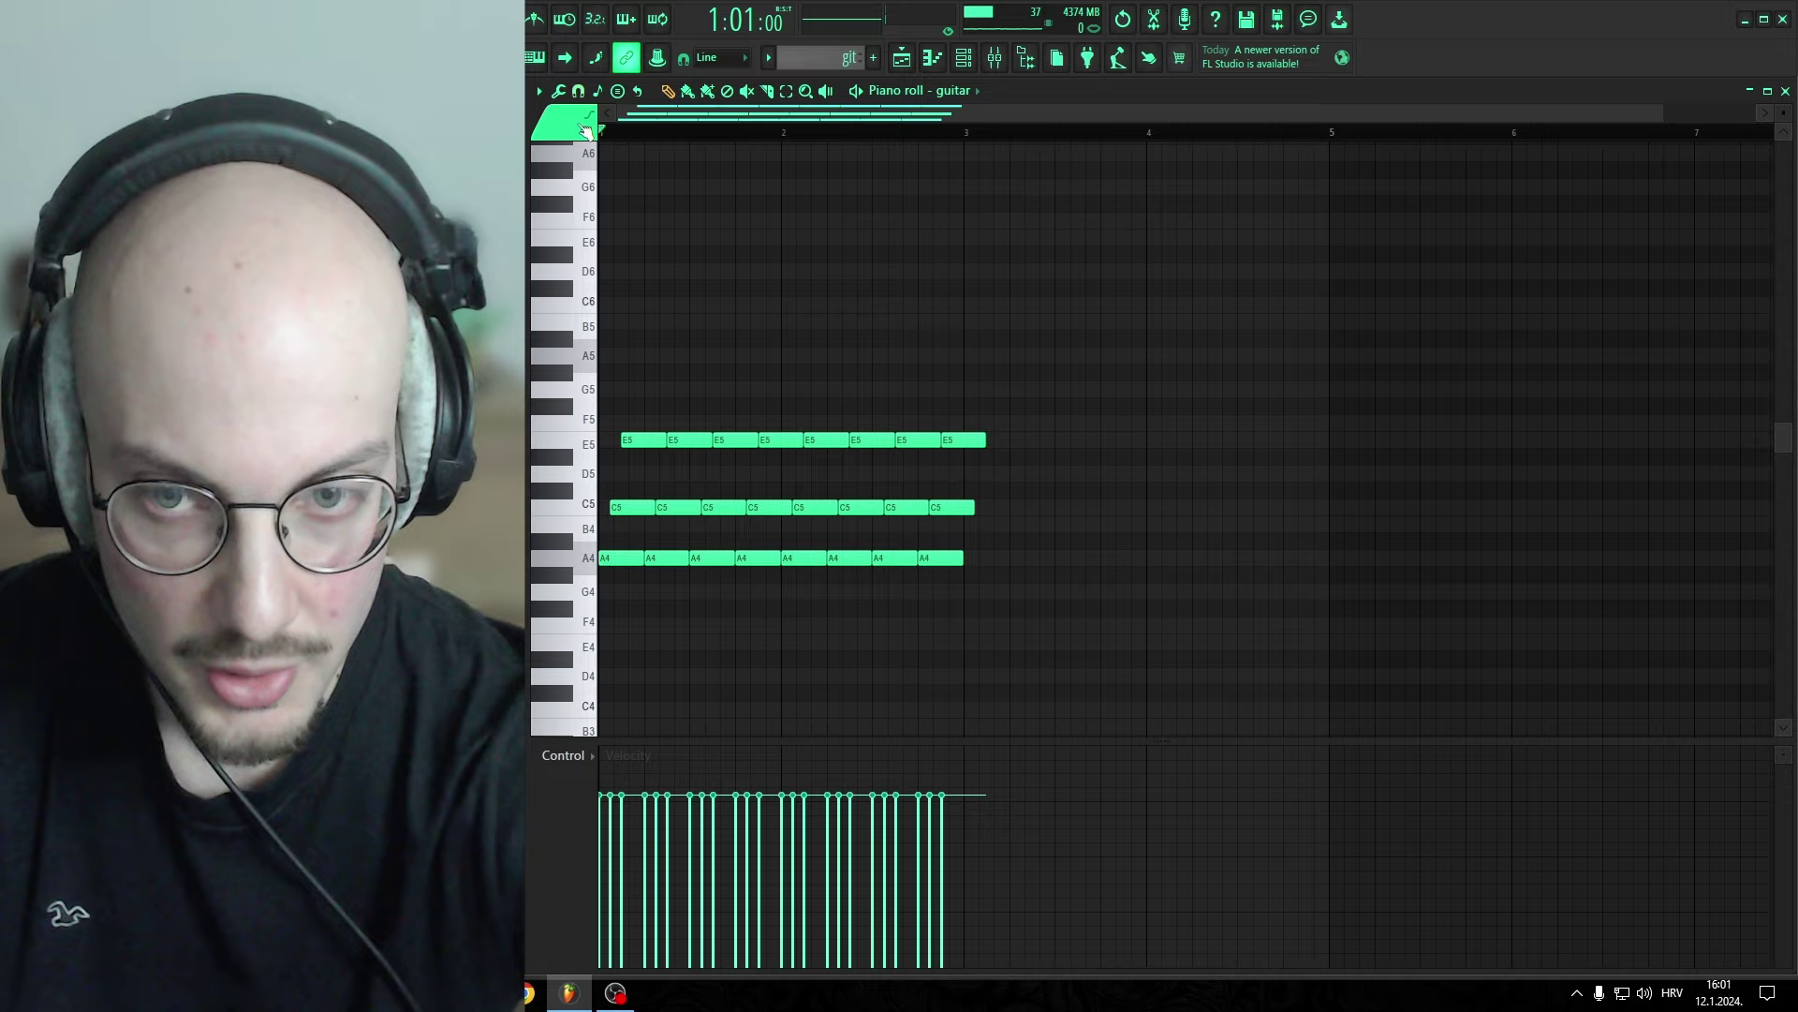
pyautogui.press('space')
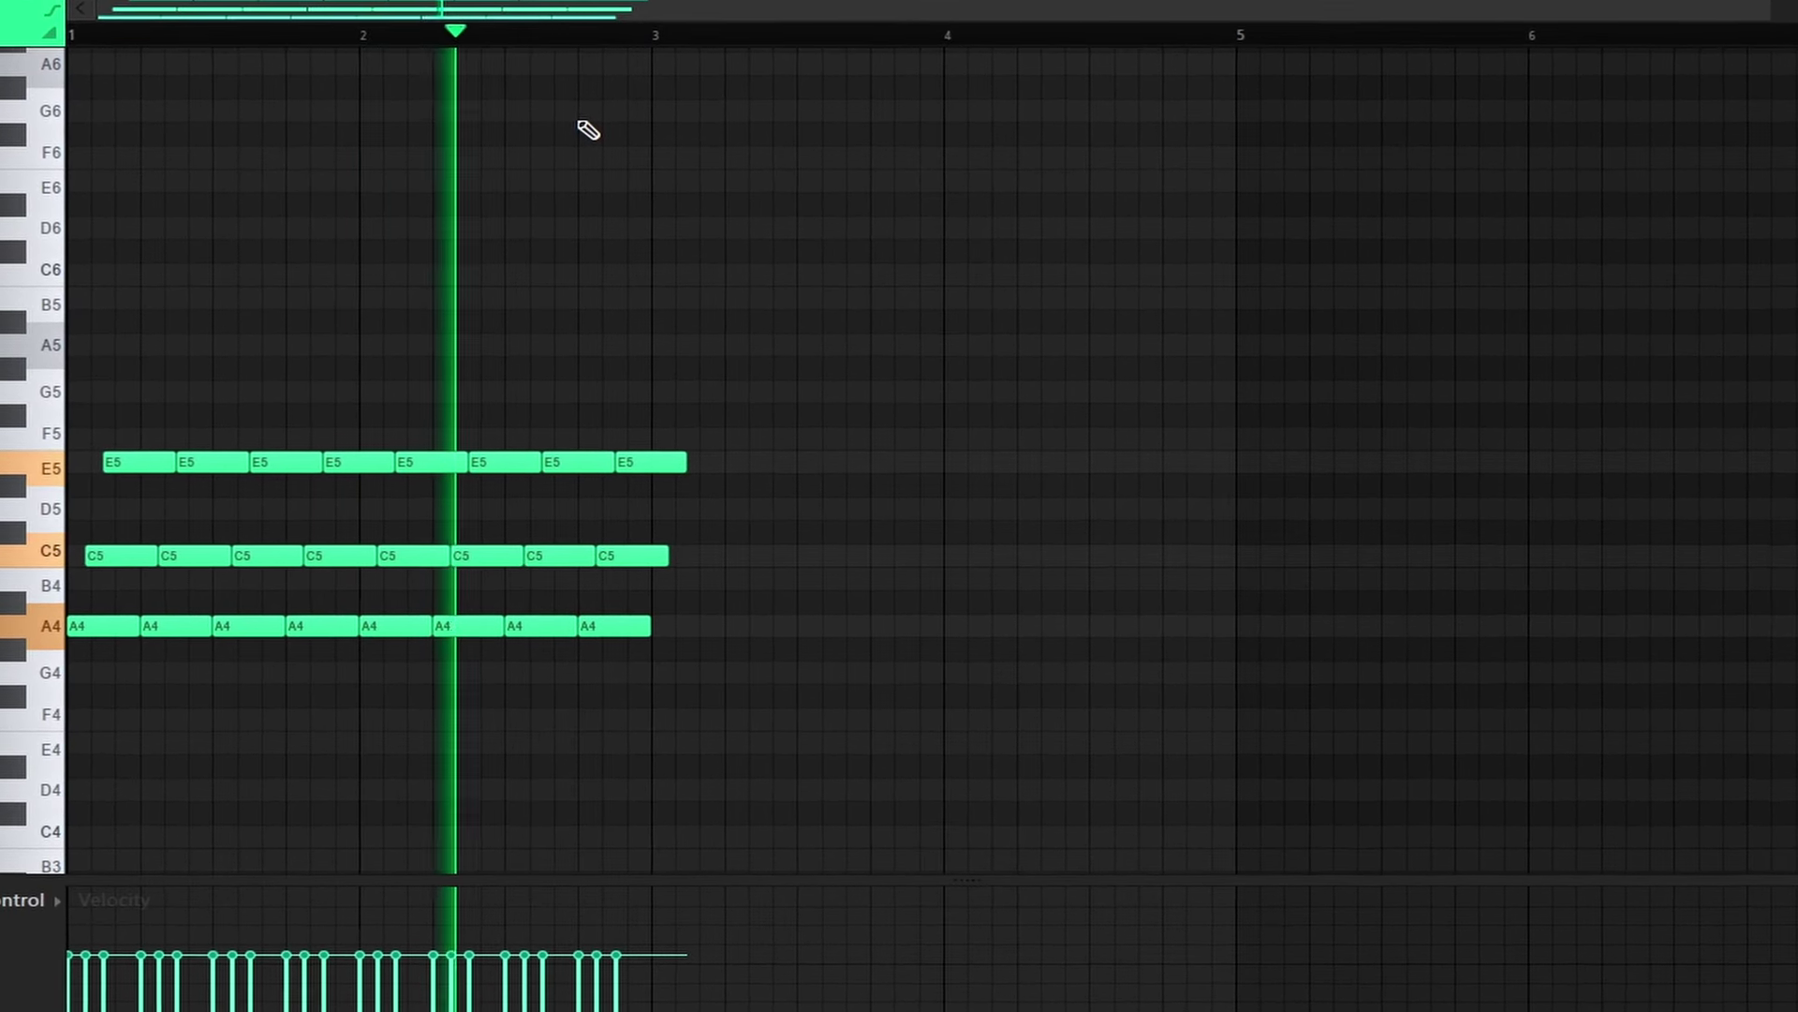
pyautogui.press('space')
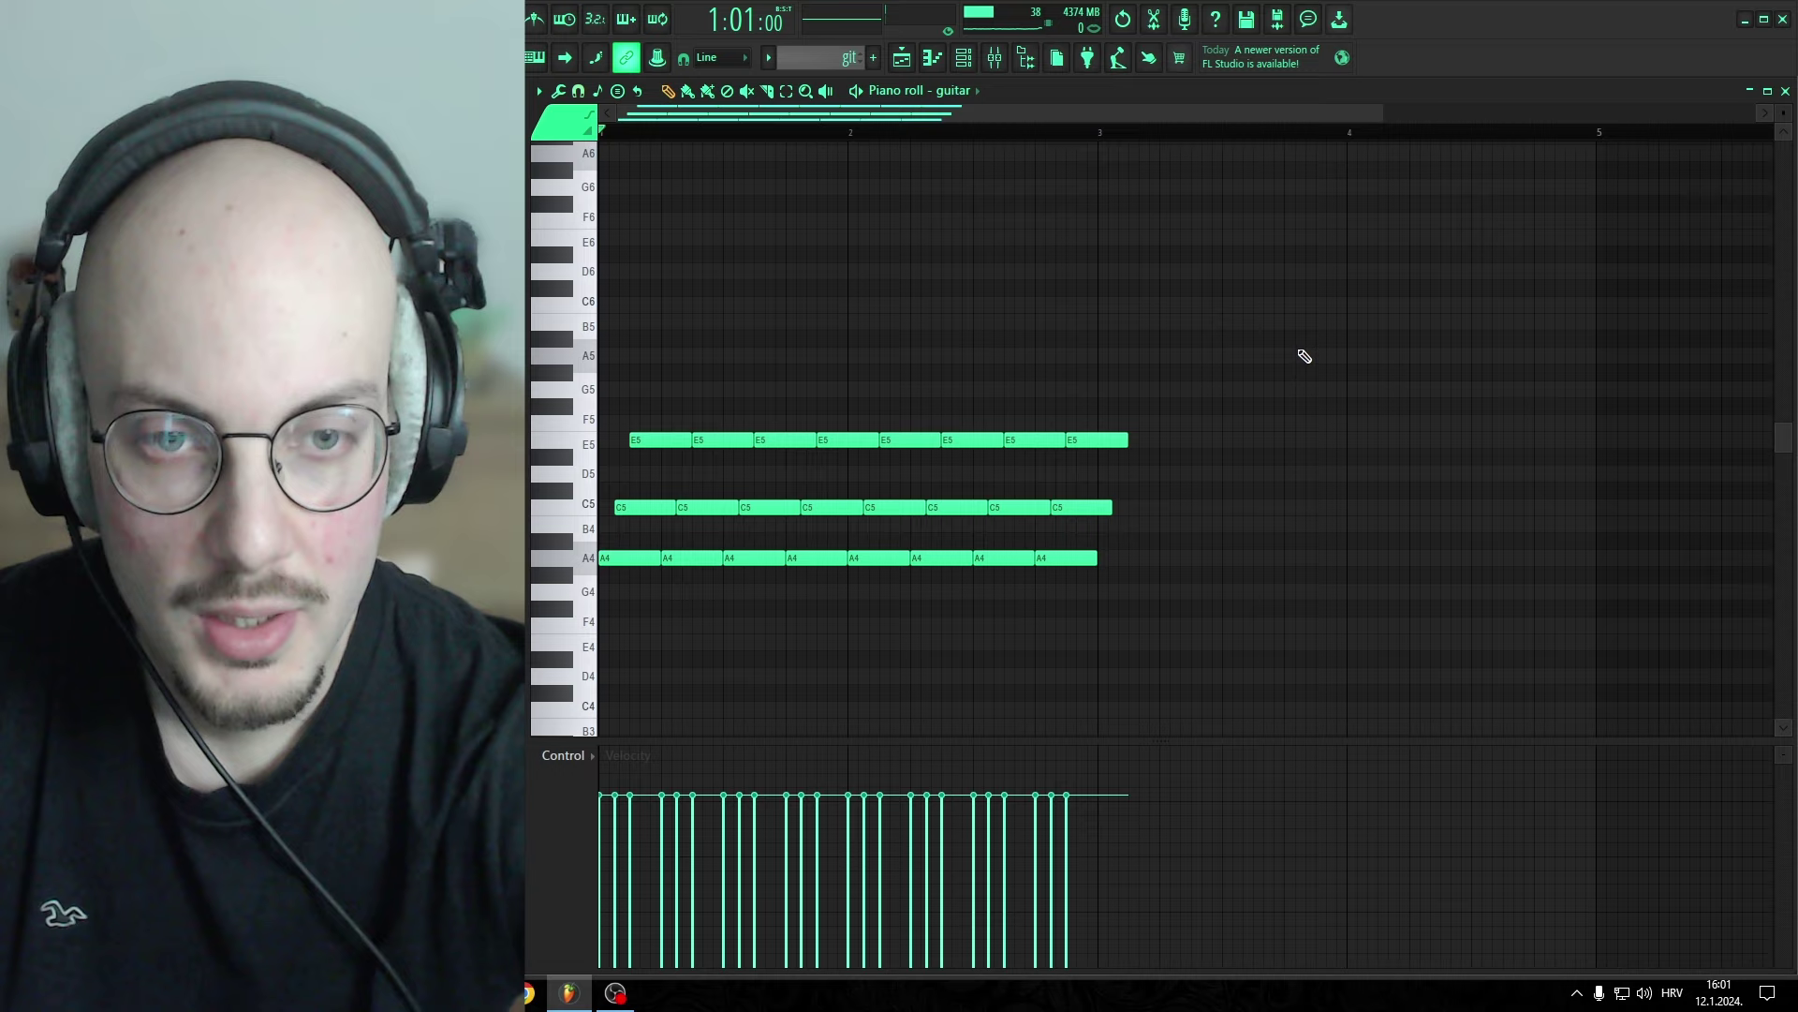
# Step: Duplicate the two-bar arpeggio, transpose the copy down five semitones to E4, G4 and B4, and align it to start at bar 3
pyautogui.moveTo(1220, 348); pyautogui.dragTo(611, 599)
pyautogui.hotkey('ctrl', 'b')
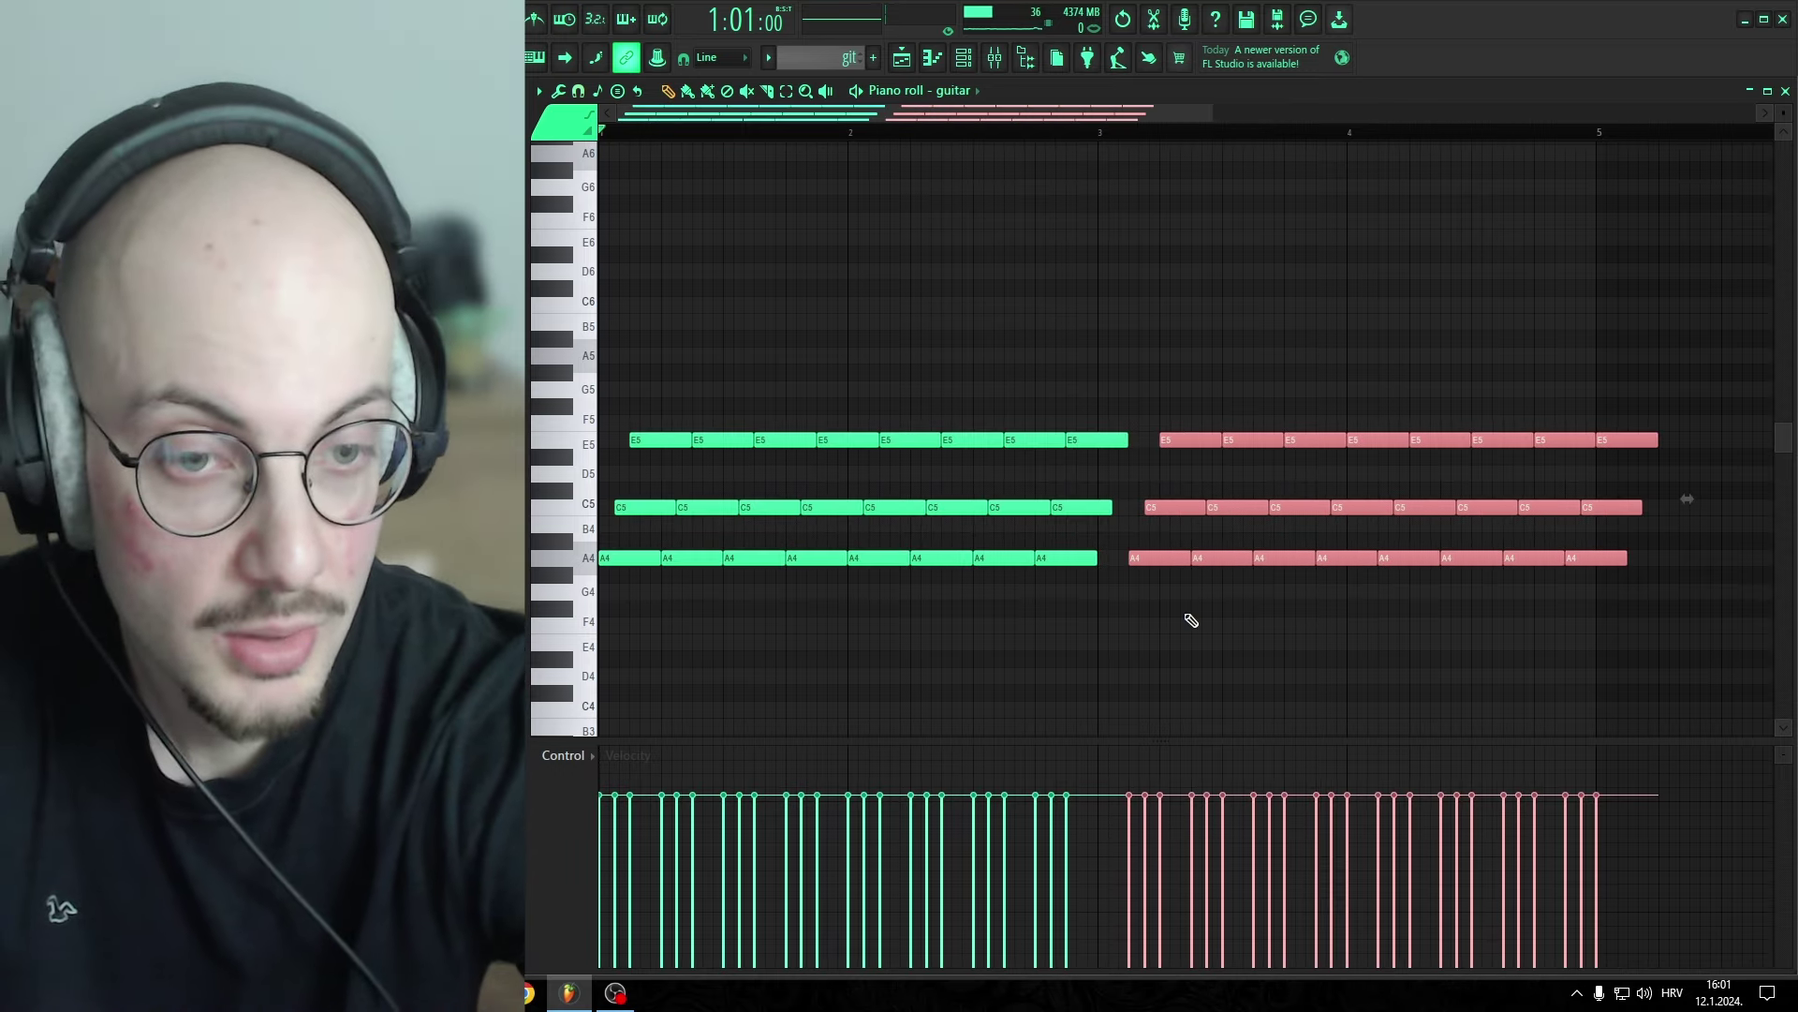
pyautogui.press('Down')
pyautogui.press('Down')
pyautogui.press('Down')
pyautogui.press('Down')
pyautogui.press('Down')
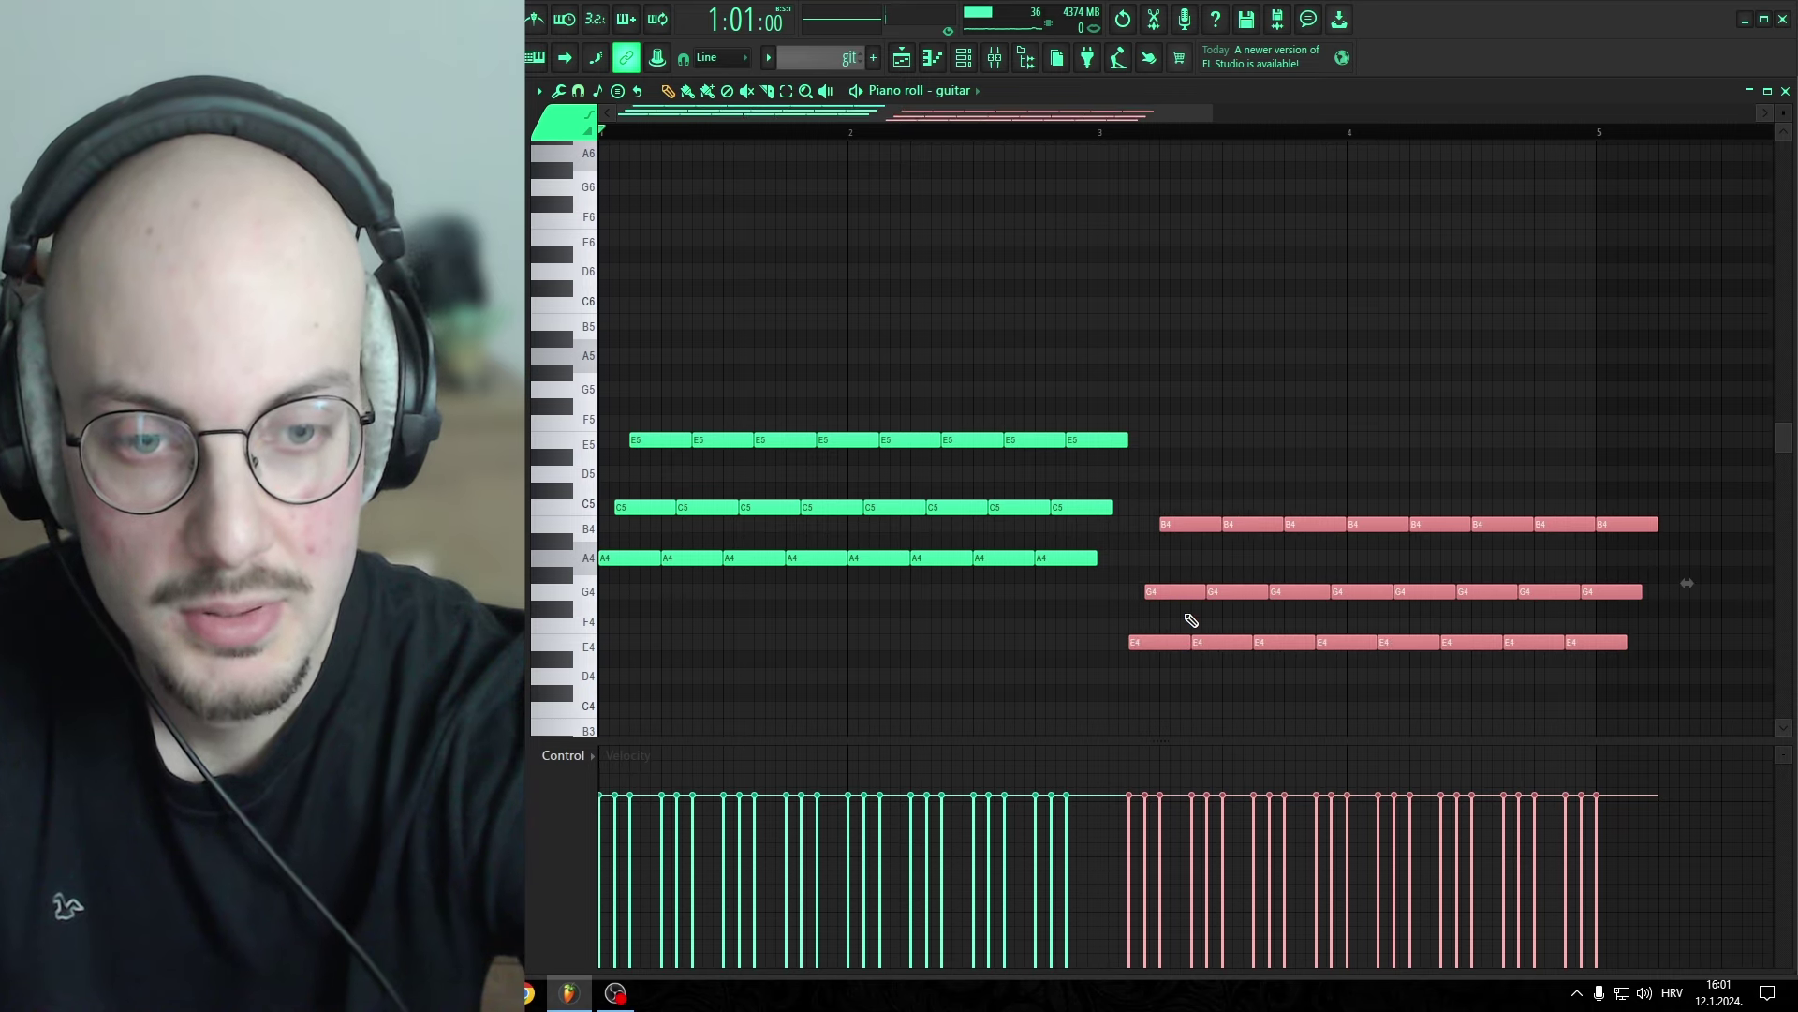
pyautogui.moveTo(1147, 650); pyautogui.dragTo(1117, 649)
pyautogui.scroll(-3, 974, 653)
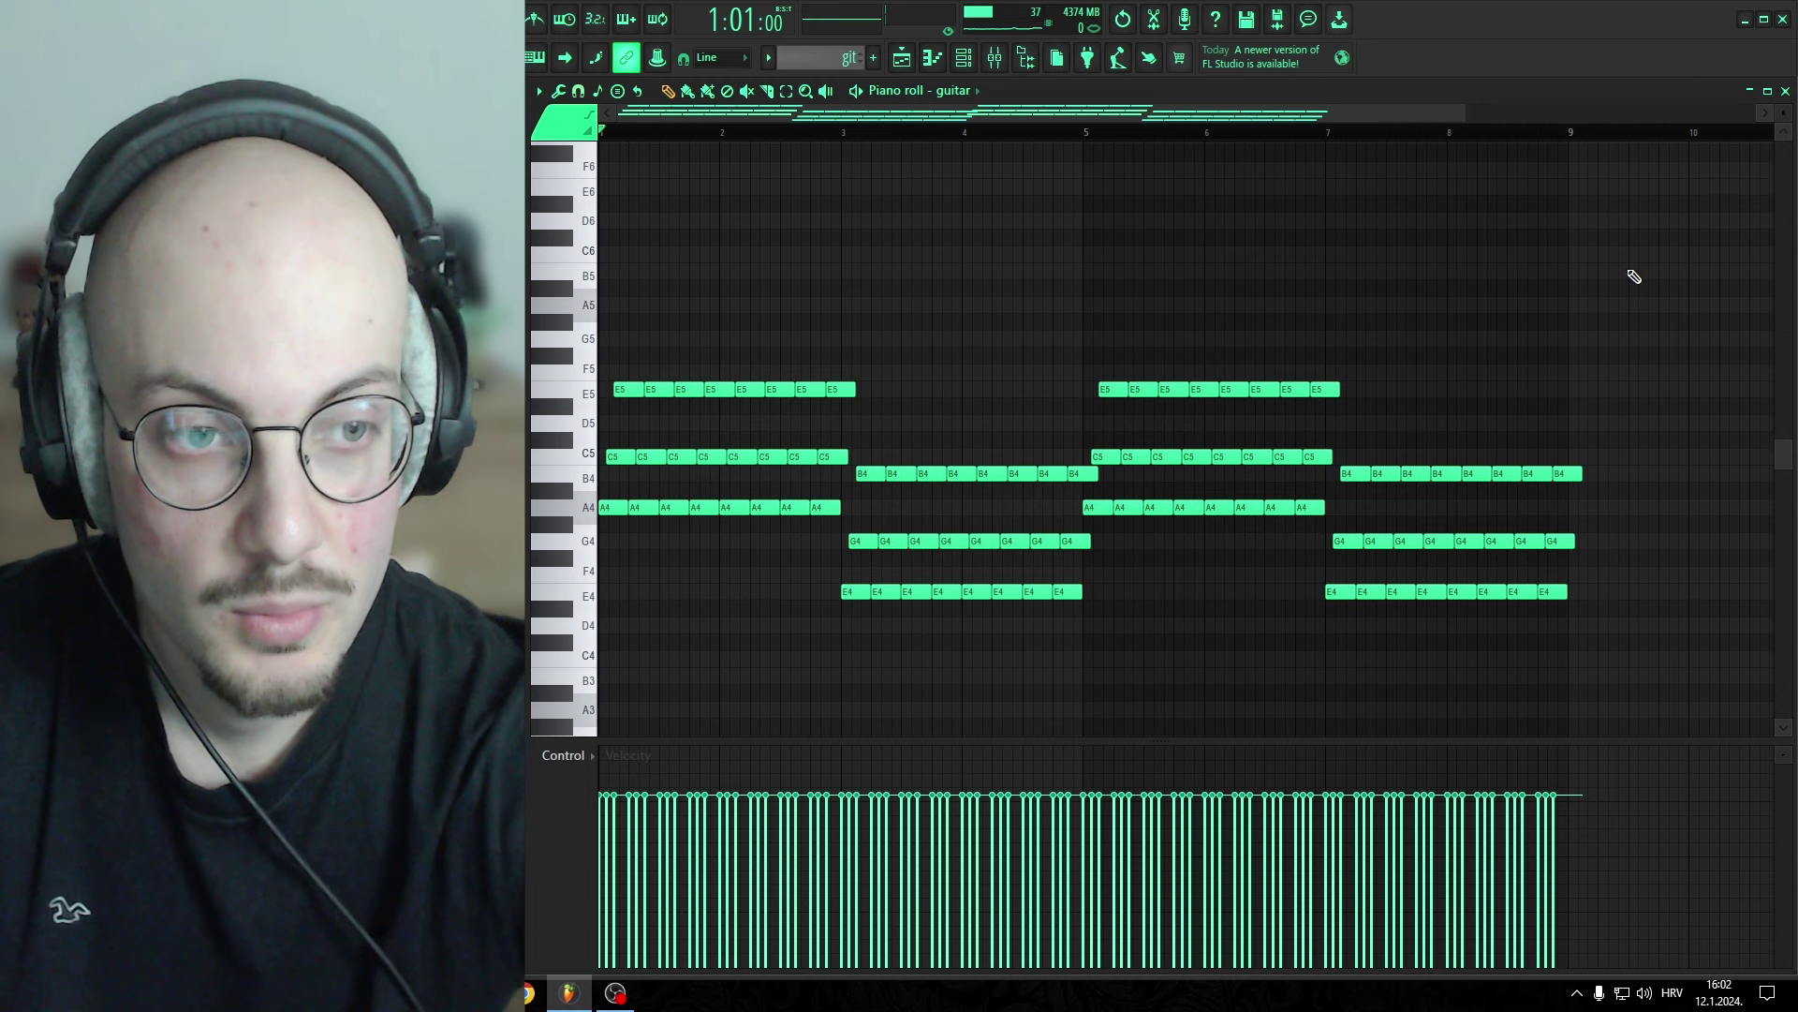
# Step: Randomize the velocity levels of all guitar notes with the bipolar option enabled
pyautogui.moveTo(1641, 248); pyautogui.dragTo(601, 694)
pyautogui.hotkey('alt', 'r')
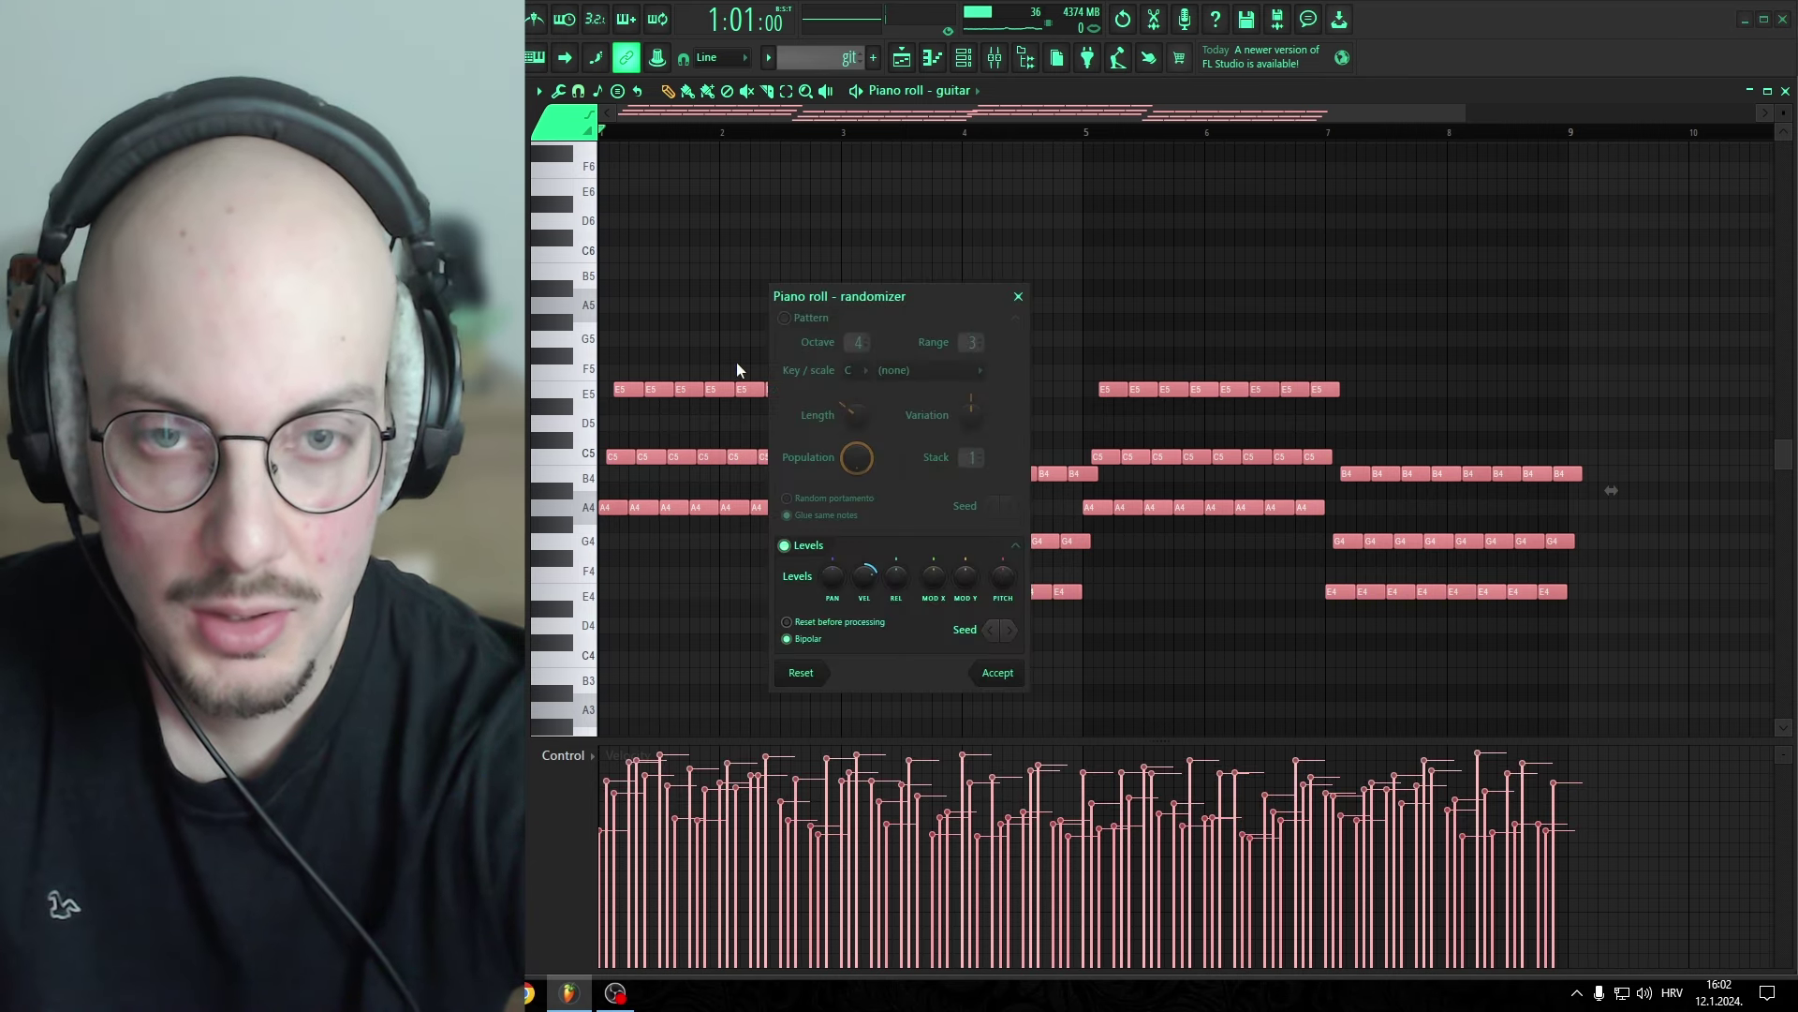
pyautogui.moveTo(864, 576); pyautogui.dragTo(864, 563)
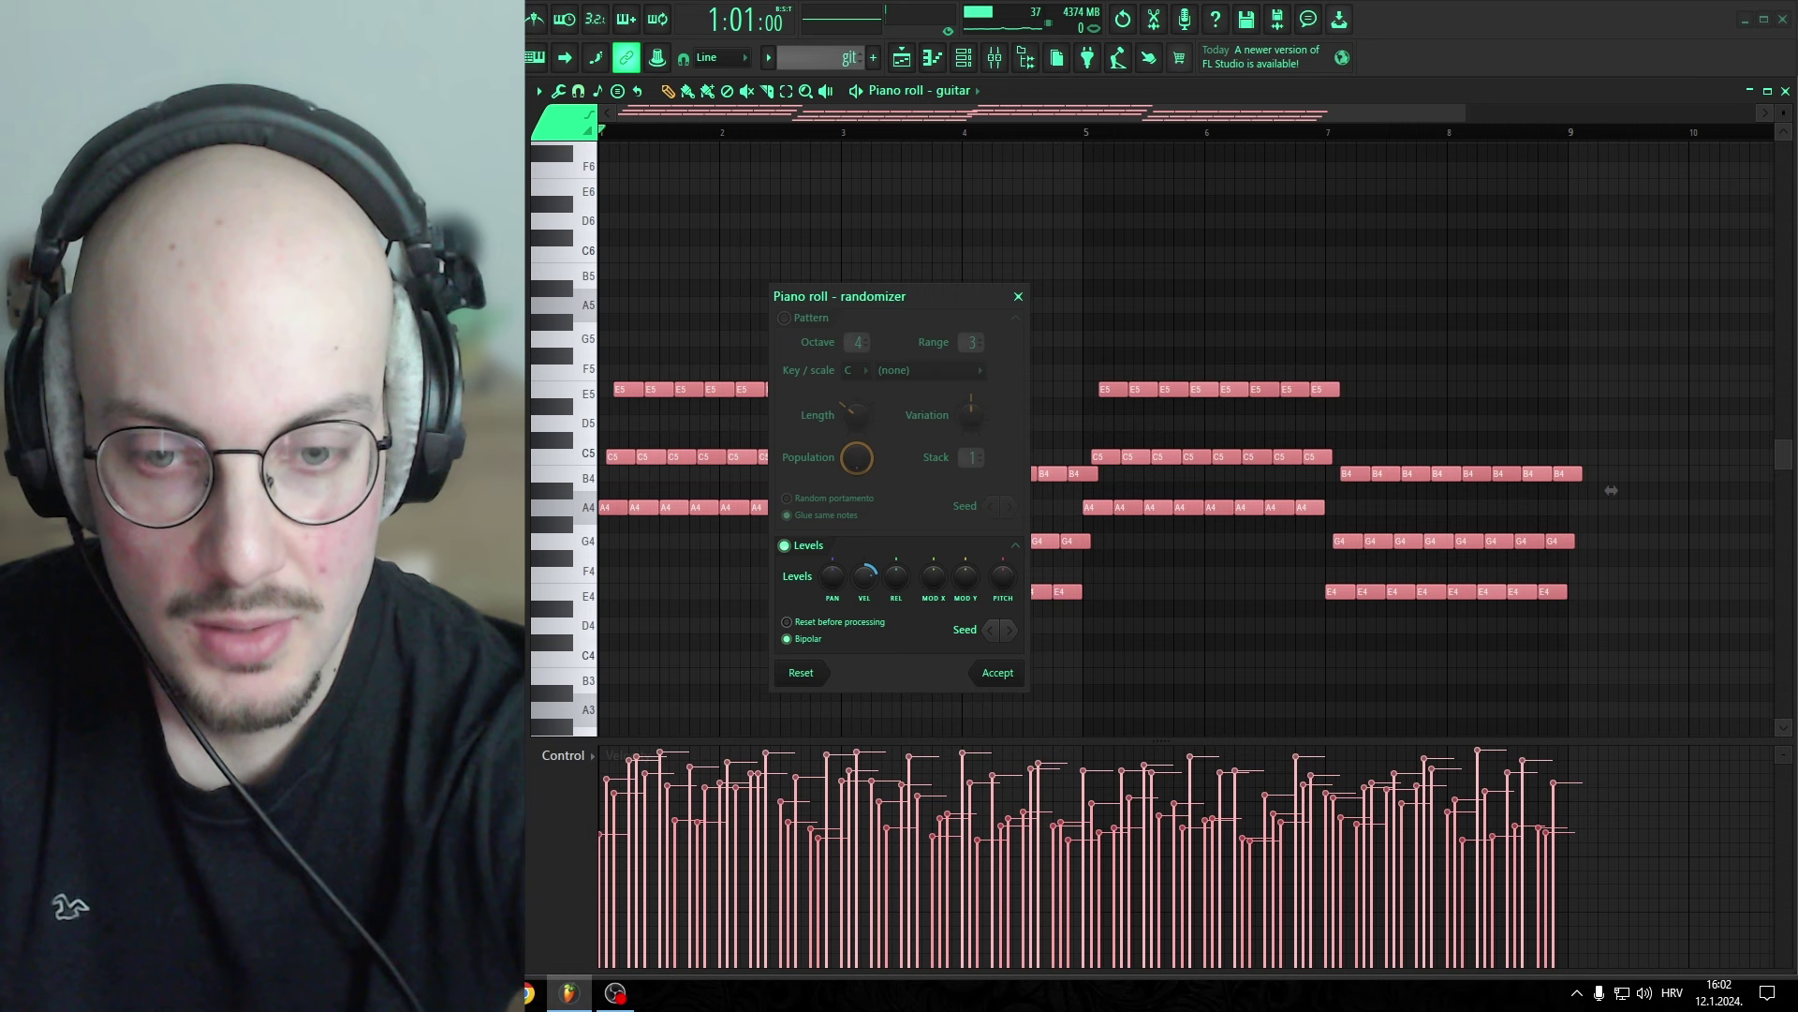
# Step: Examine the guitar track's mixer effects: Pro-Q 3, RC-20 Retro Color, Vintage Chorus, ValhallaVintageVerb and HalfTime
pyautogui.click(999, 63)
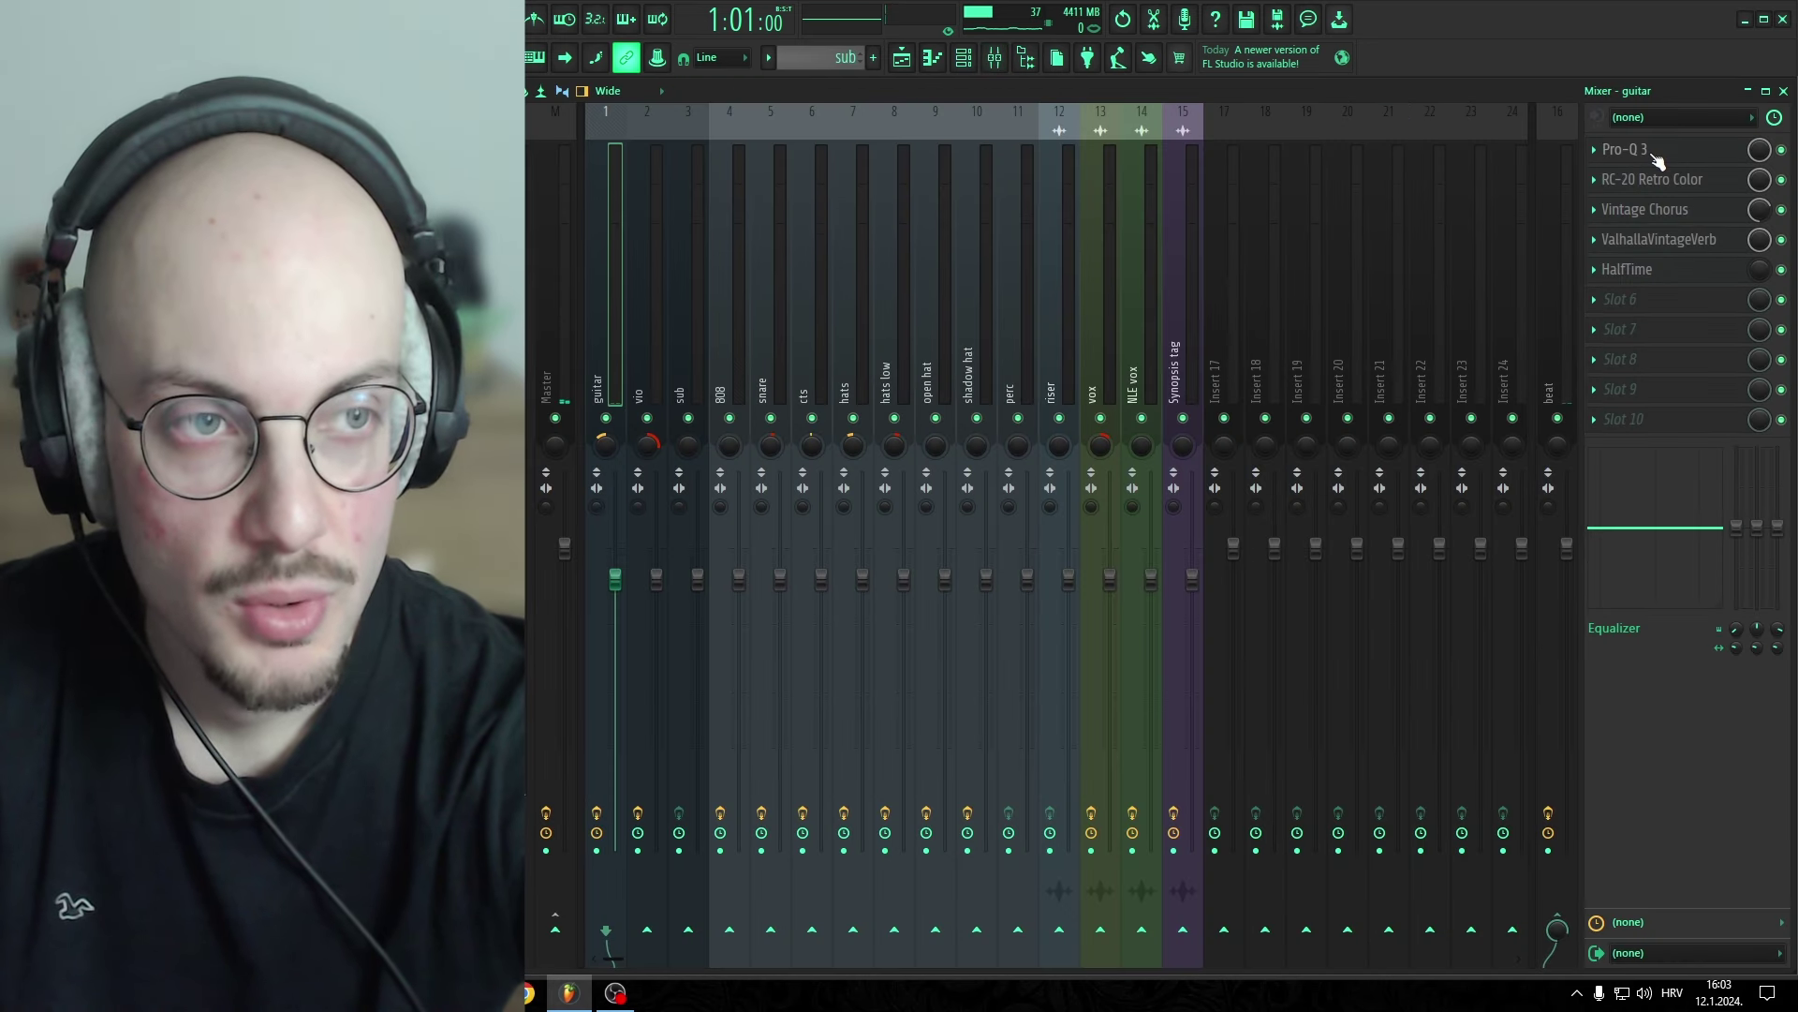
pyautogui.click(1656, 156)
pyautogui.click(1652, 179)
pyautogui.moveTo(876, 246); pyautogui.dragTo(1120, 200)
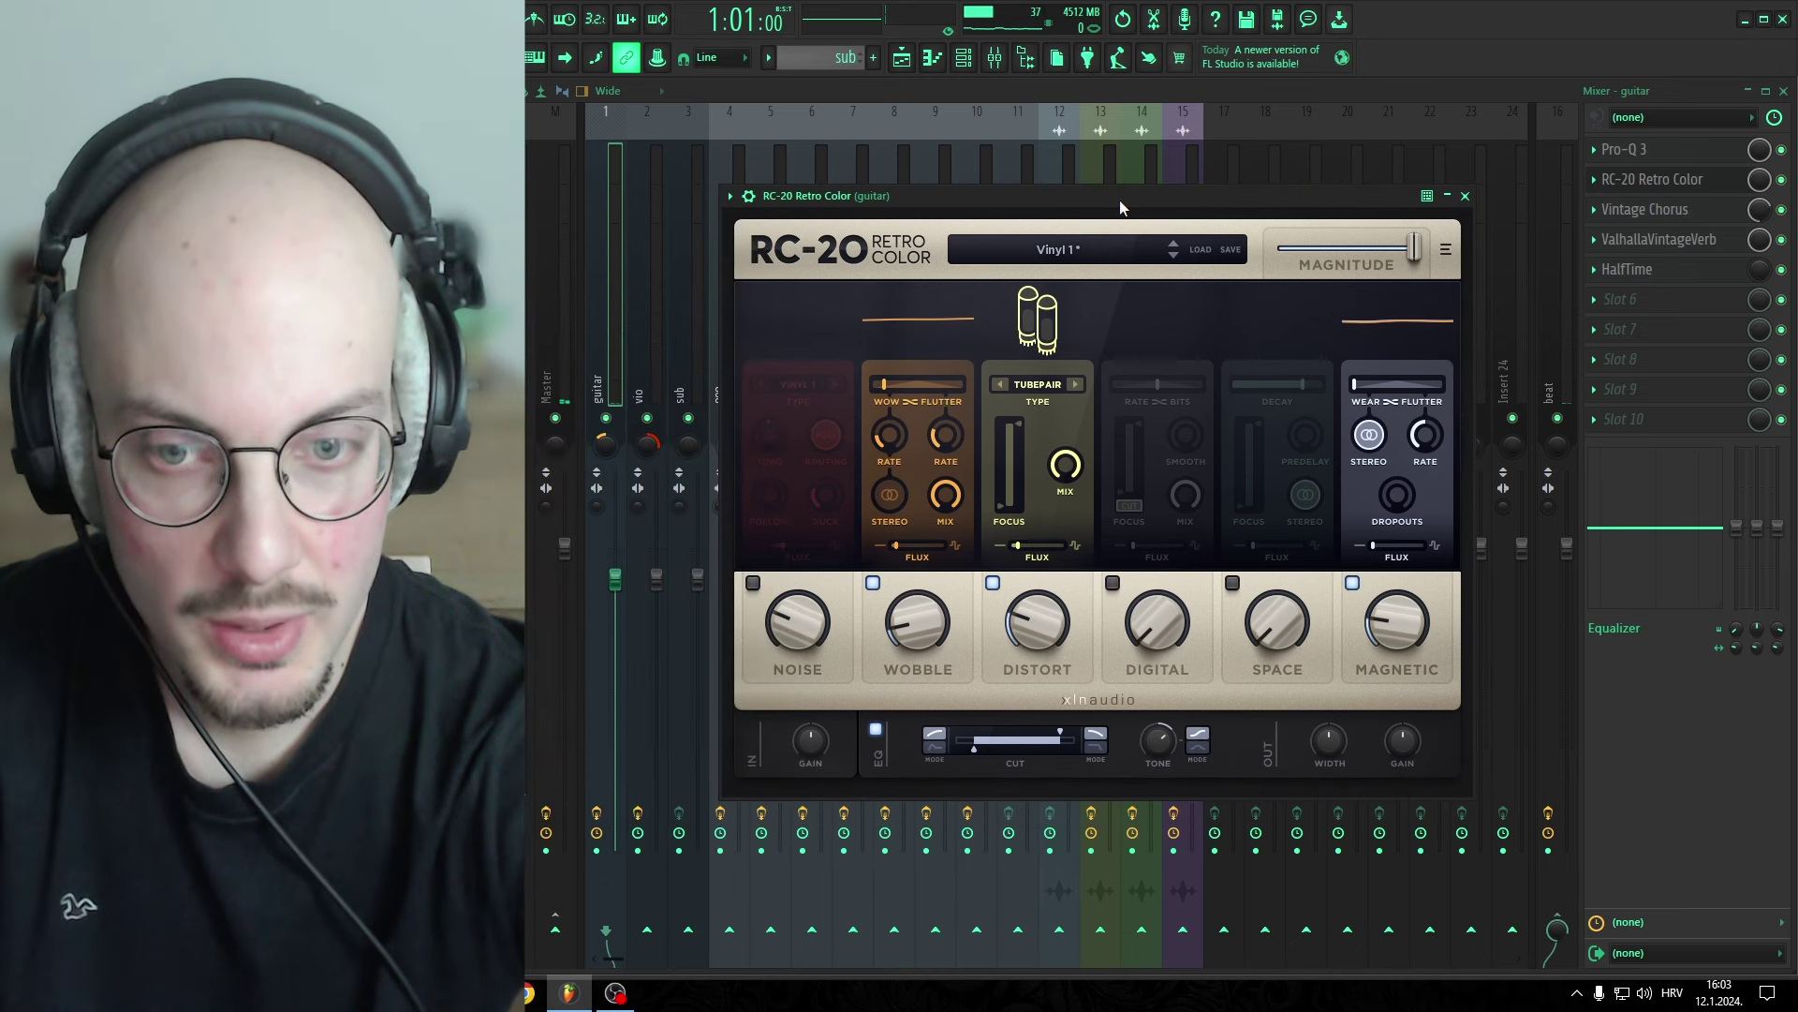
pyautogui.click(1645, 209)
pyautogui.moveTo(812, 263); pyautogui.dragTo(1173, 250)
pyautogui.click(1658, 239)
pyautogui.click(1627, 269)
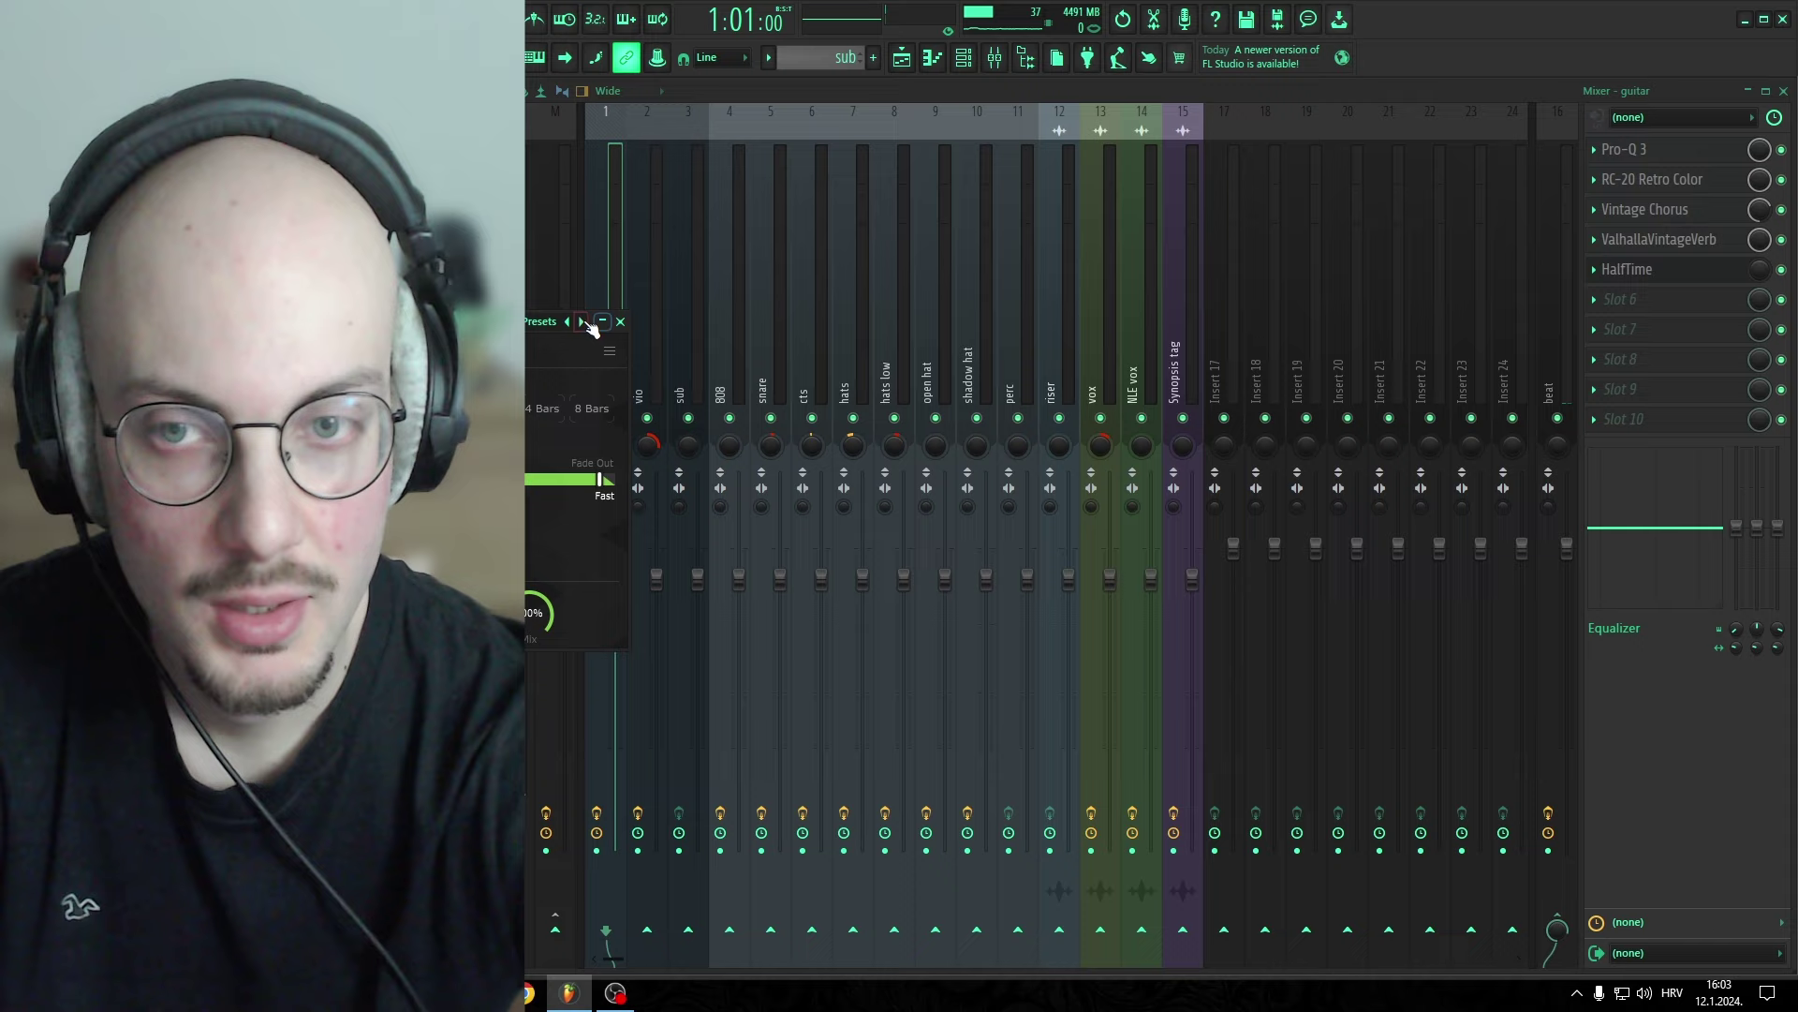
# Step: Open the vio pattern from playlist track 2 at bar 9, examine its notes up close and play it
pyautogui.press('F5')
pyautogui.hscroll(3, 977, 266)
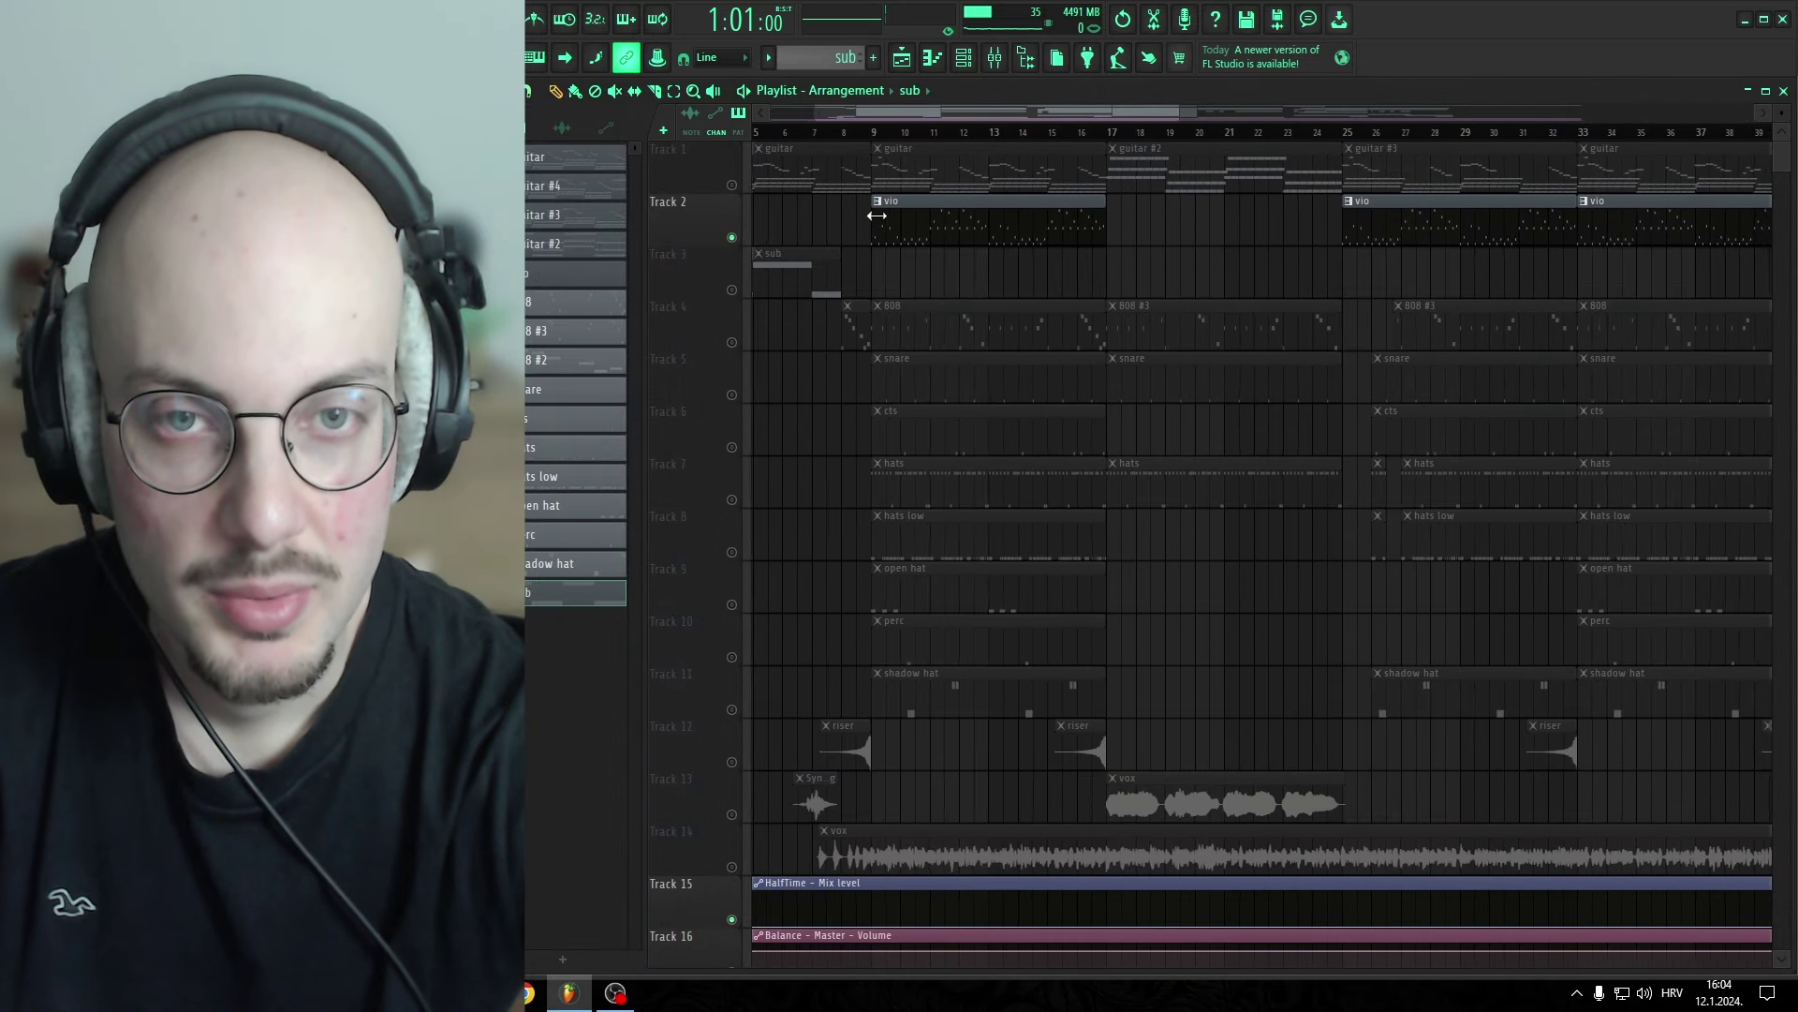
pyautogui.scroll(2, 876, 279)
pyautogui.doubleClick(899, 228)
pyautogui.scroll(6, 993, 389)
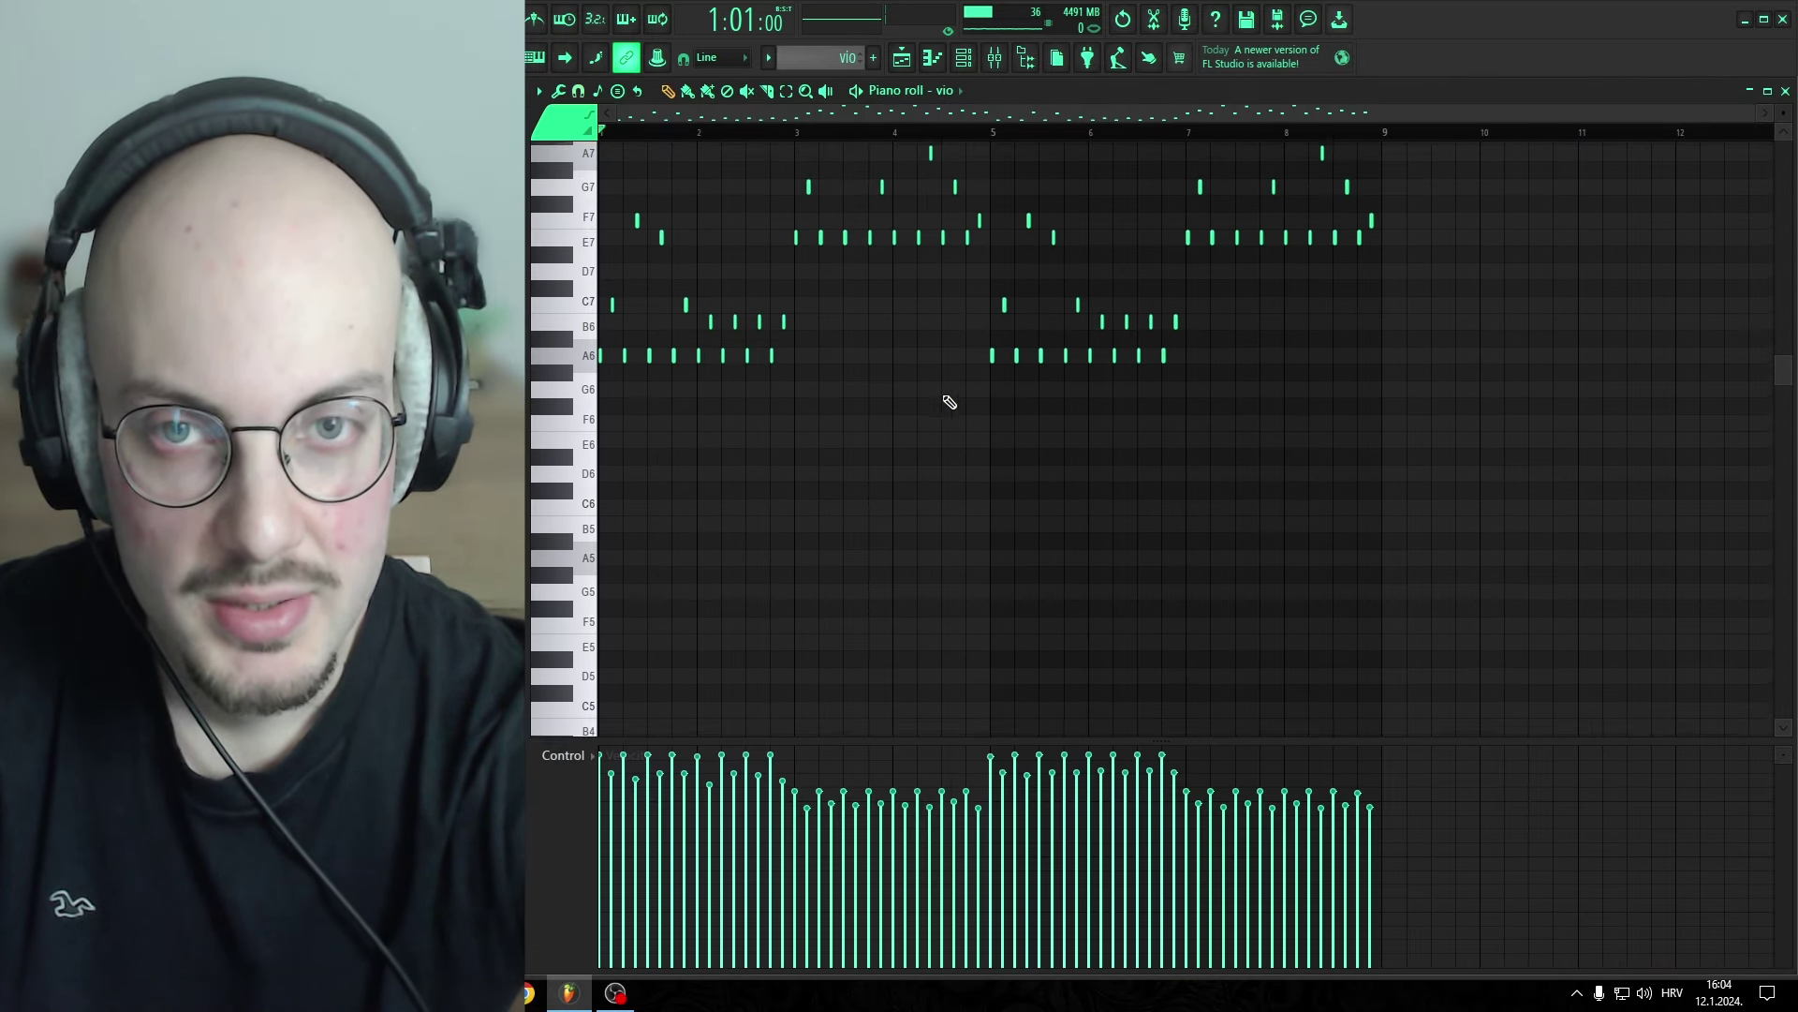
pyautogui.scroll(3, 599, 397)
pyautogui.scroll(3, 573, 386)
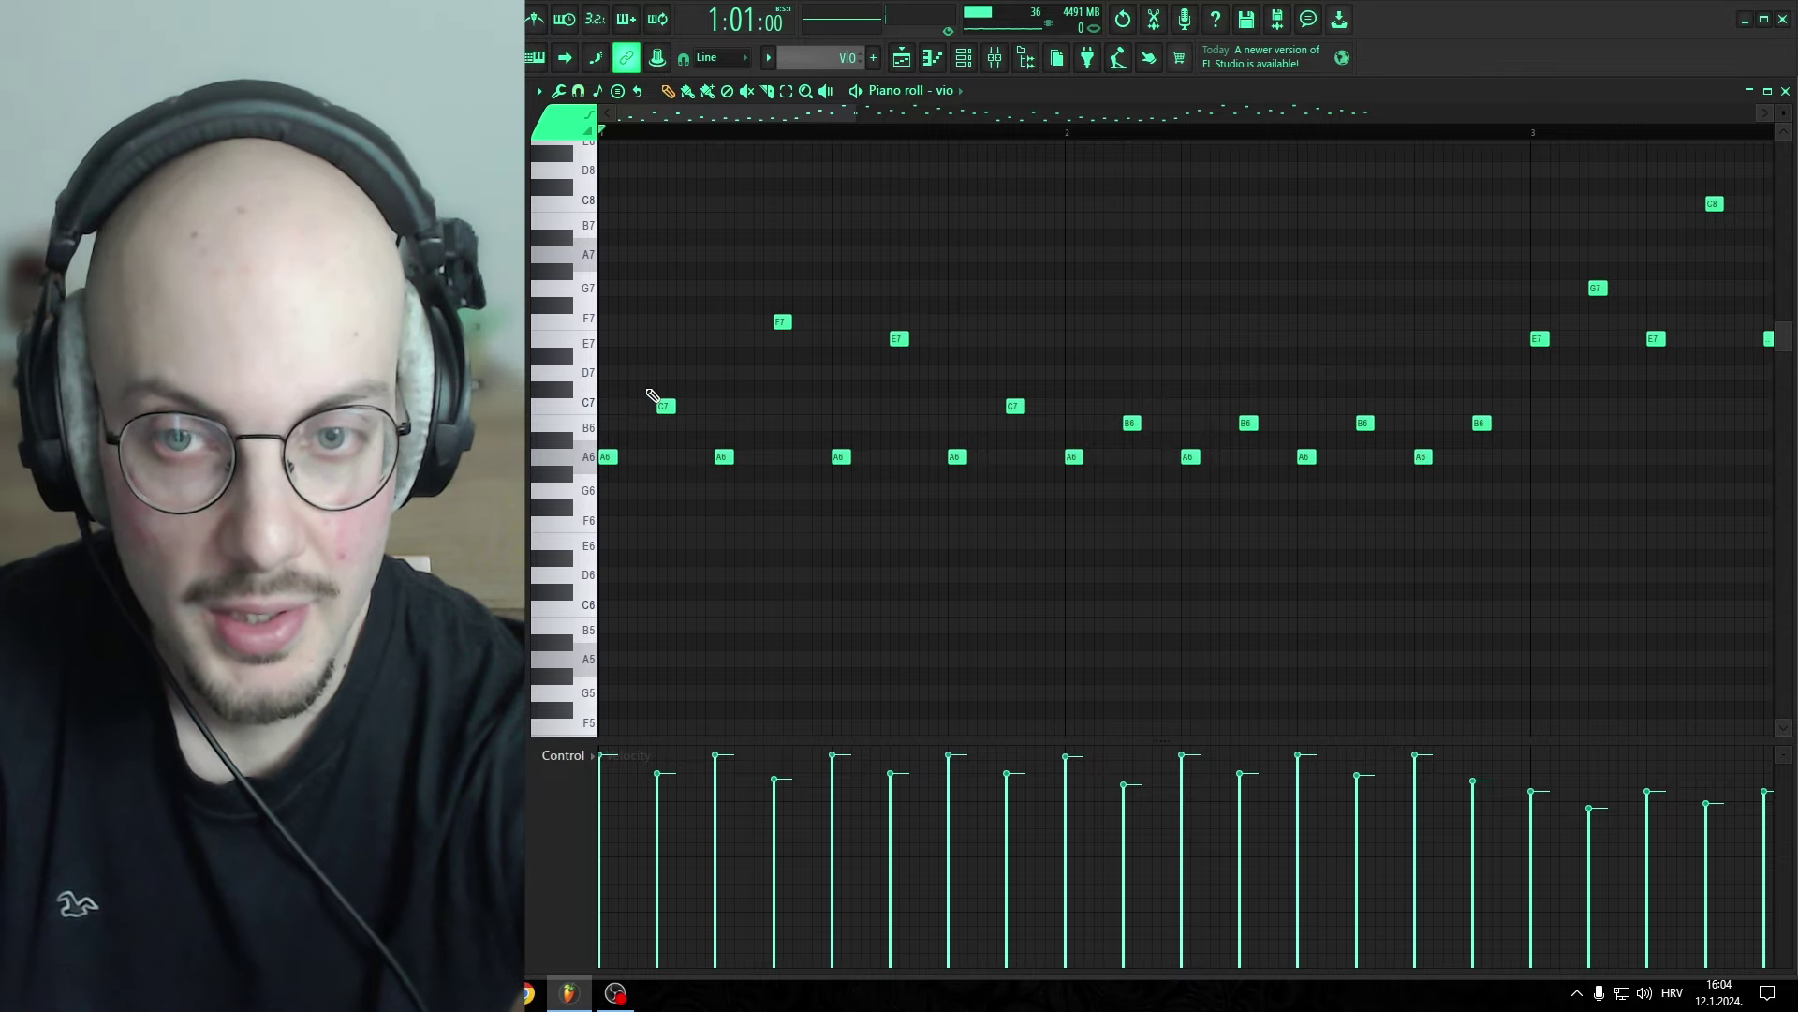
pyautogui.press('space')
pyautogui.scroll(-5, 653, 394)
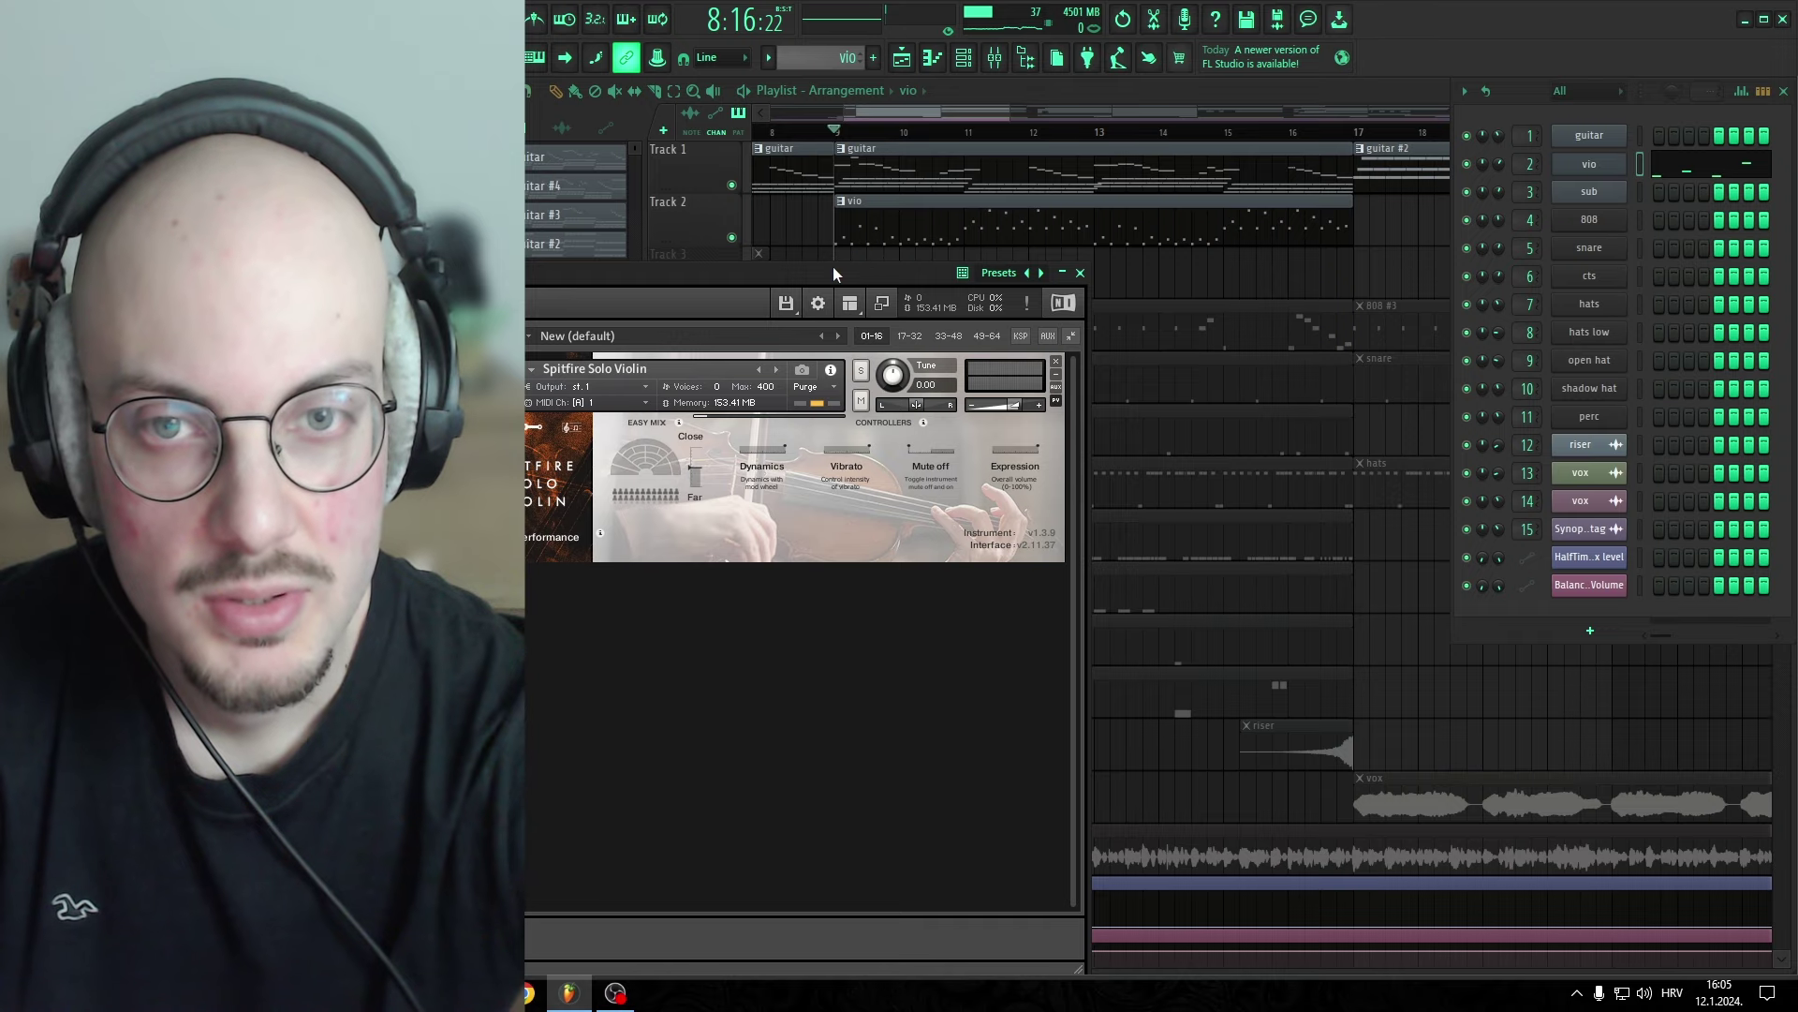
# Step: Close the Spitfire Solo Violin instrument and reopen the vio pattern to study its melody notes over the repeated A6 and E7
pyautogui.moveTo(834, 266); pyautogui.dragTo(1289, 178)
pyautogui.click(1536, 184)
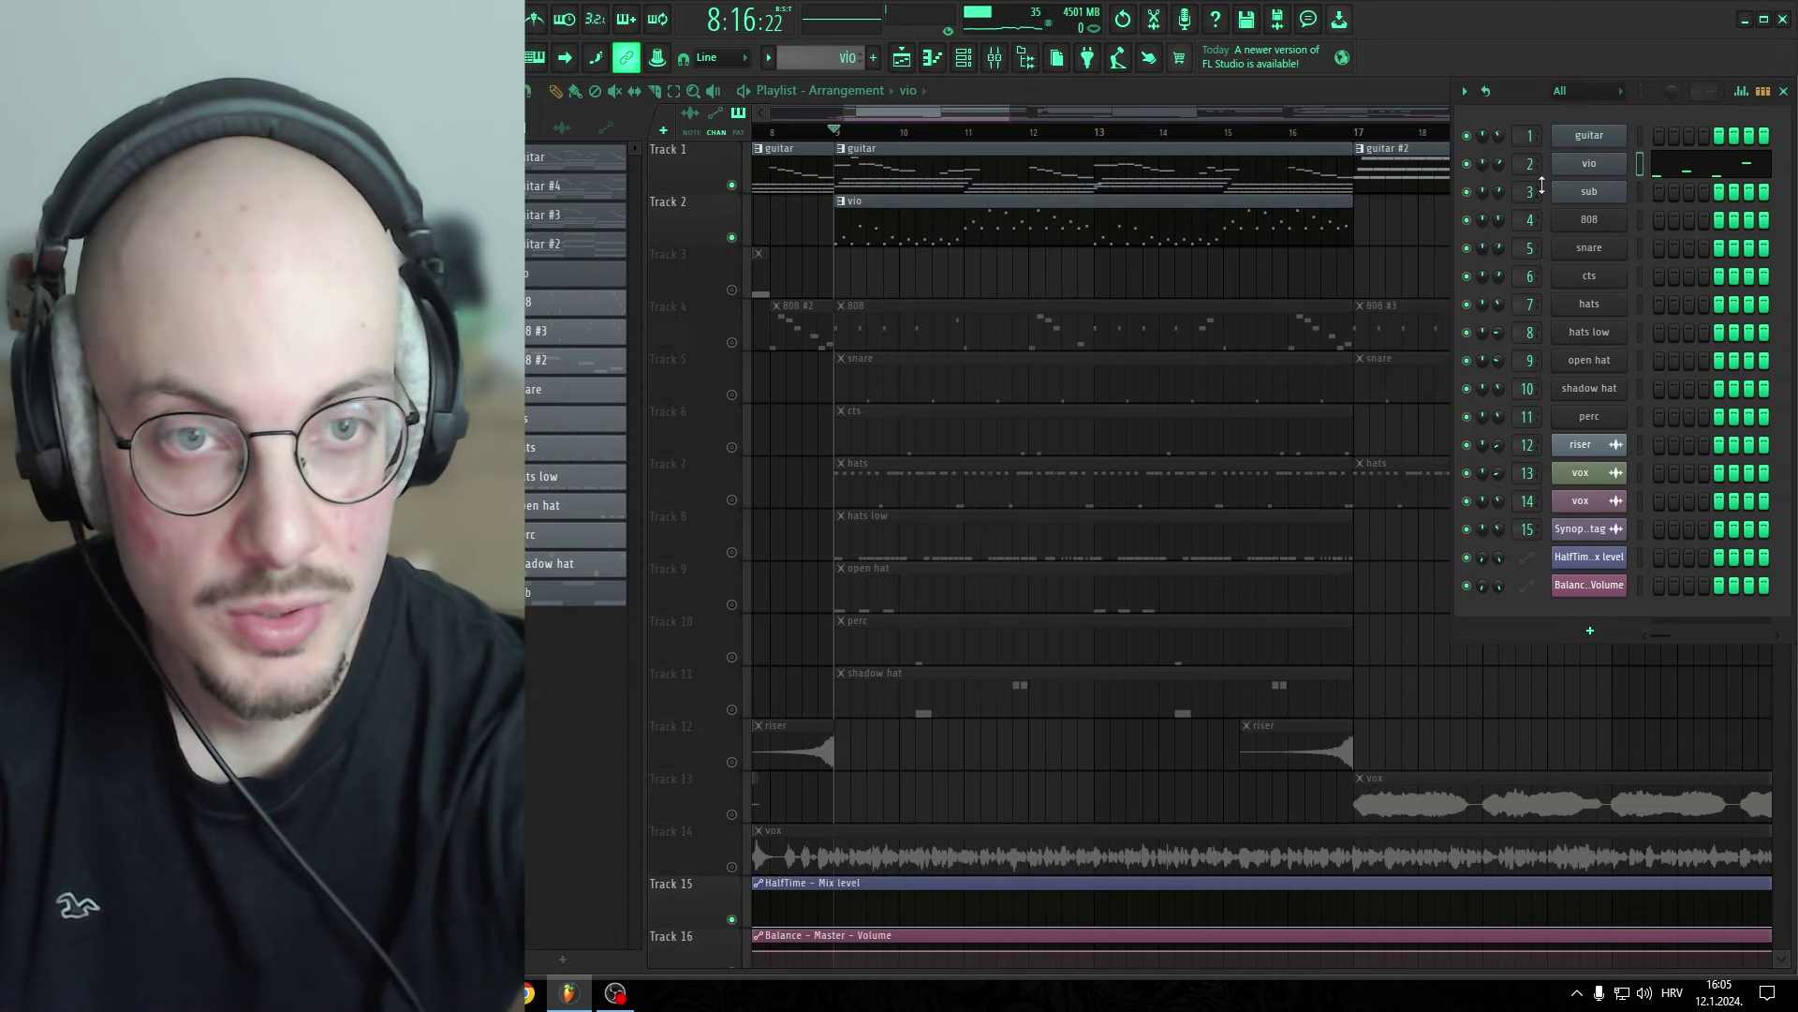
pyautogui.doubleClick(984, 222)
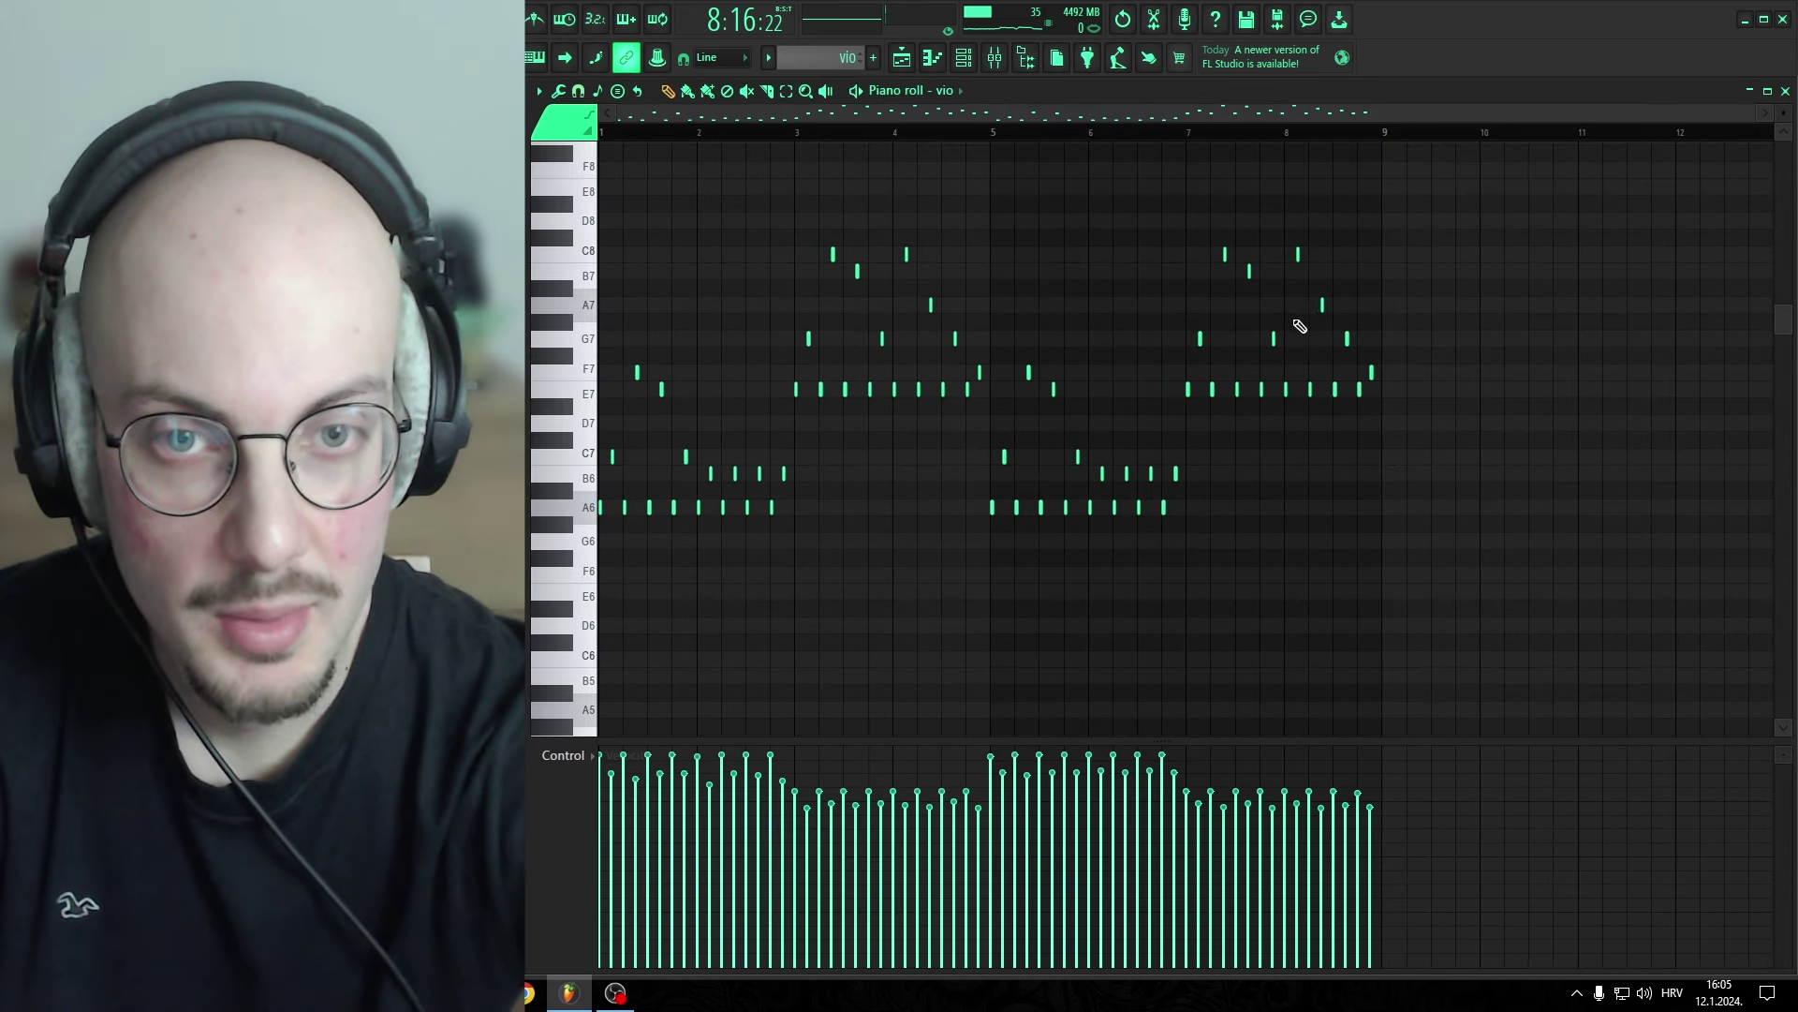
pyautogui.scroll(5, 655, 351)
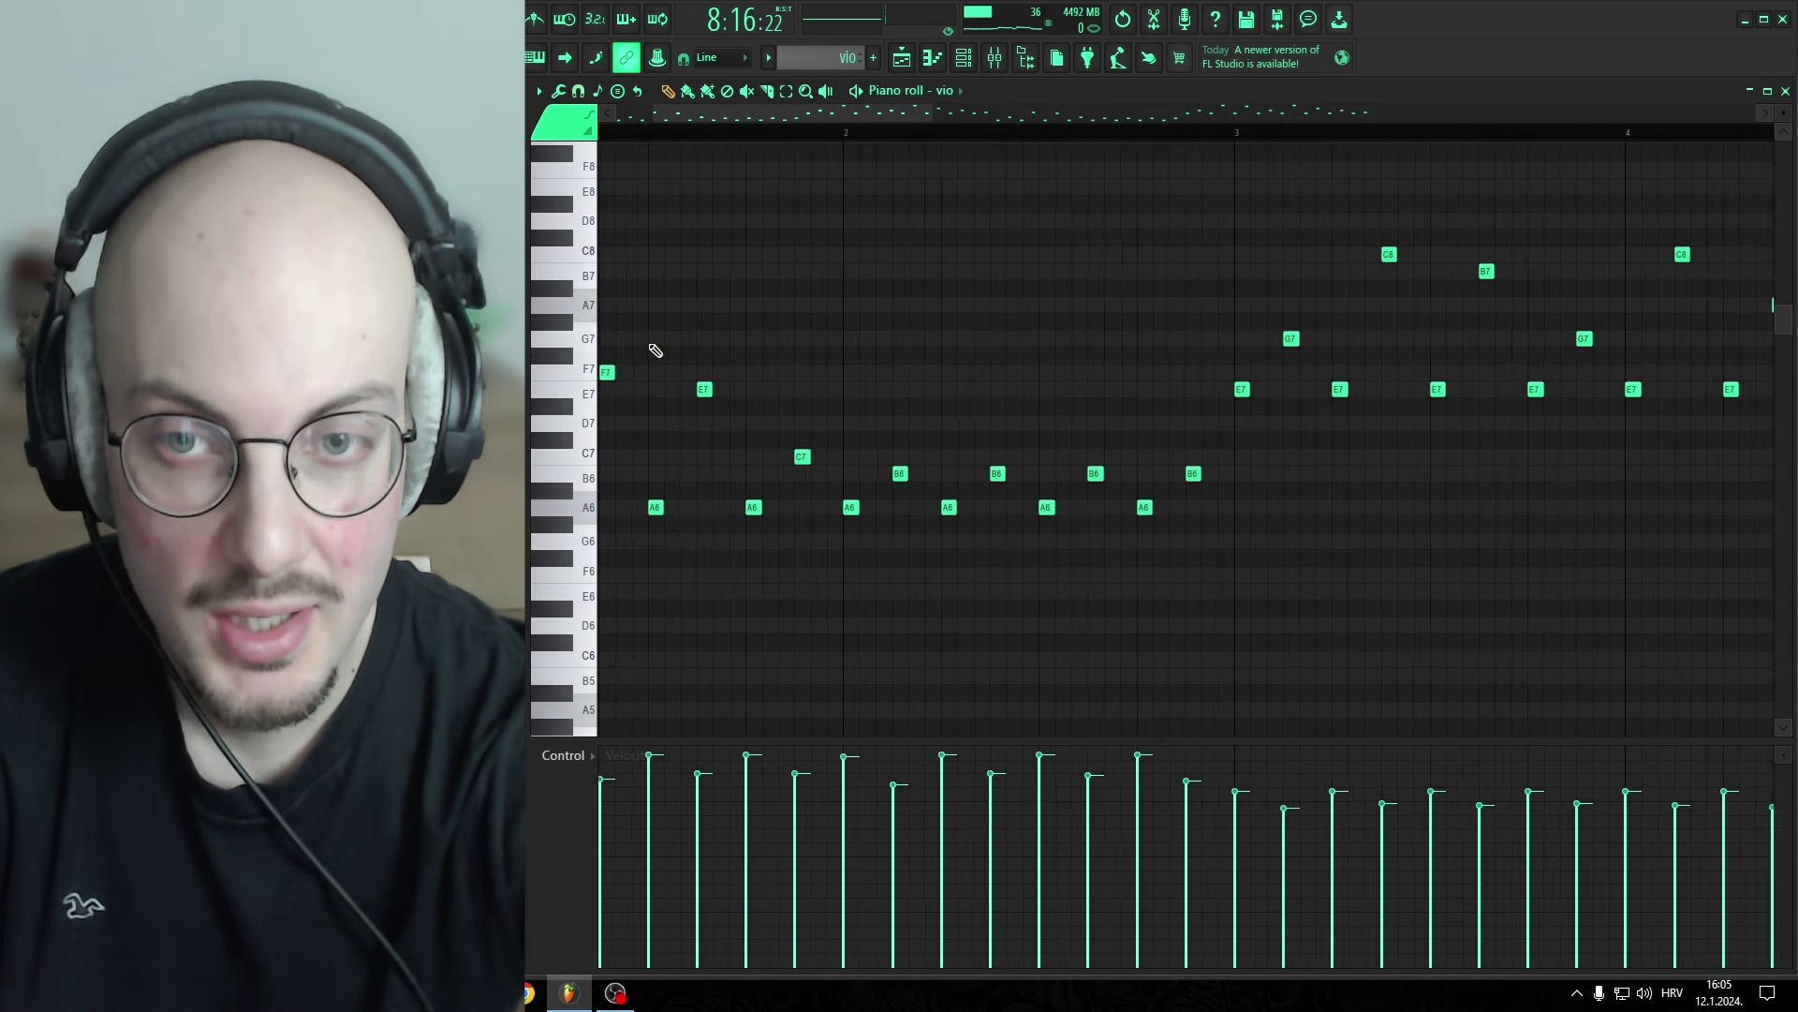
pyautogui.moveTo(777, 115); pyautogui.dragTo(656, 114)
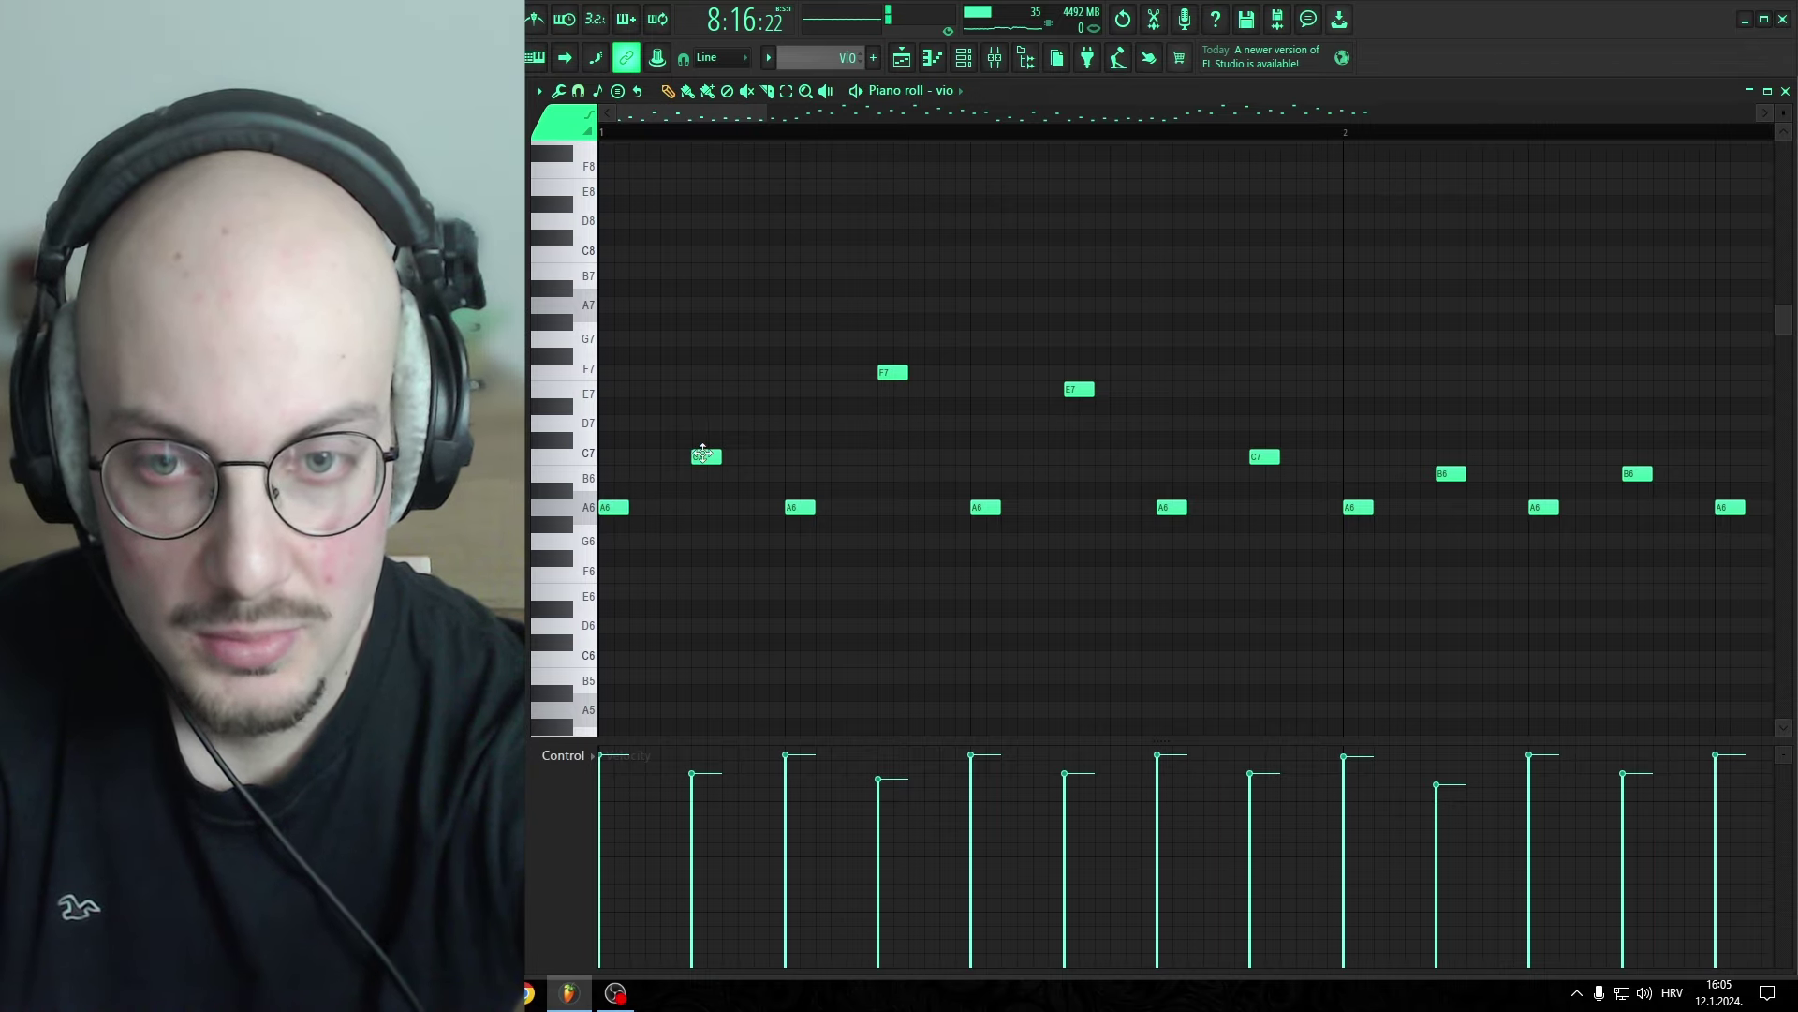
pyautogui.scroll(-3, 748, 479)
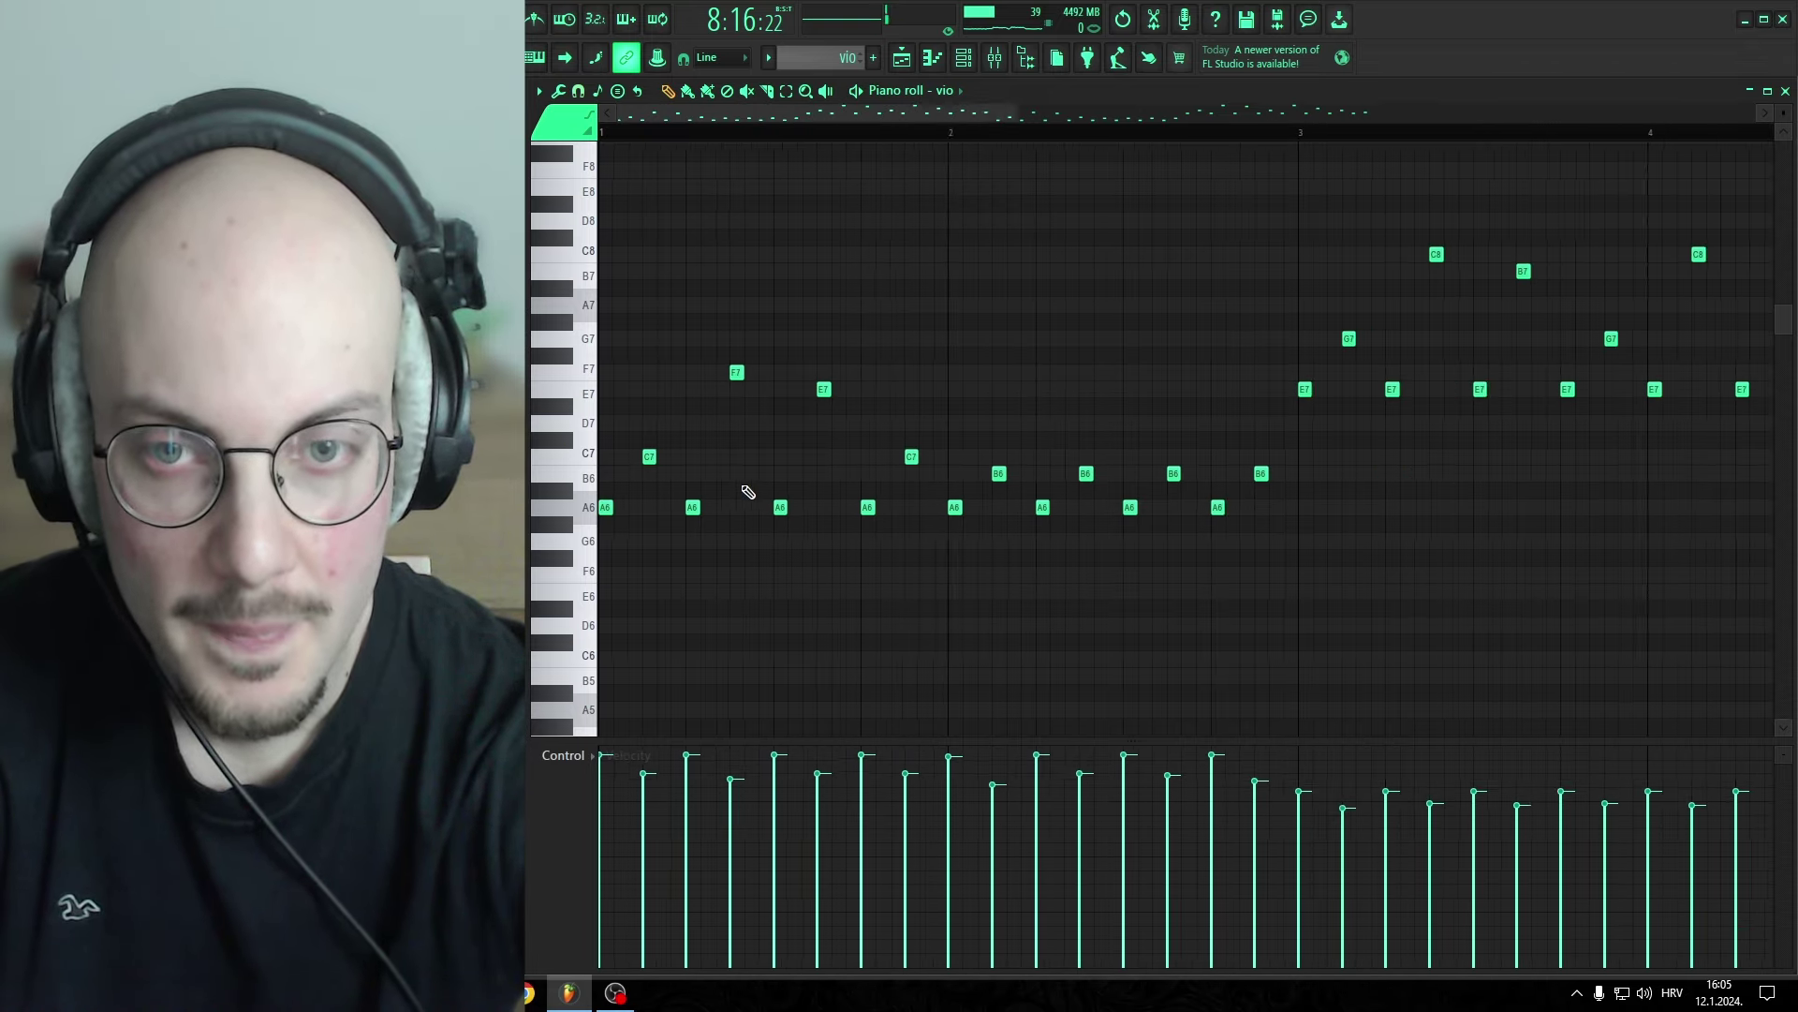
pyautogui.scroll(4, 747, 490)
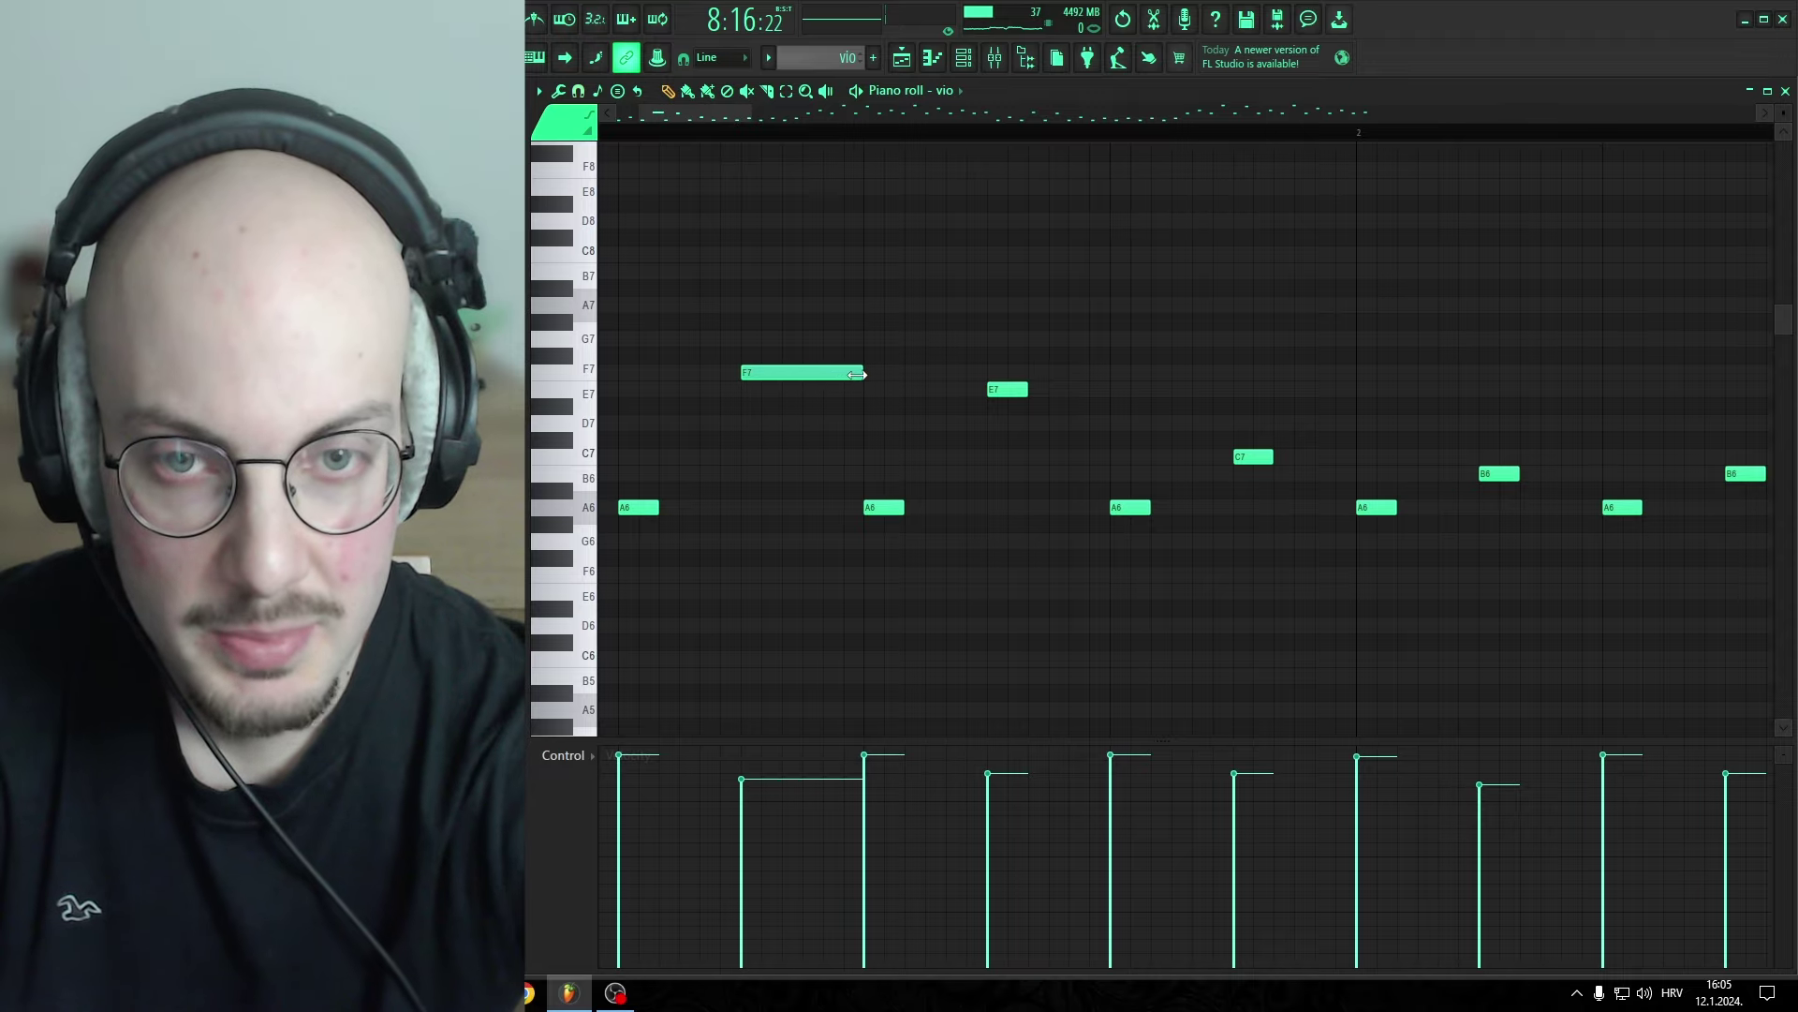
pyautogui.scroll(-8, 782, 412)
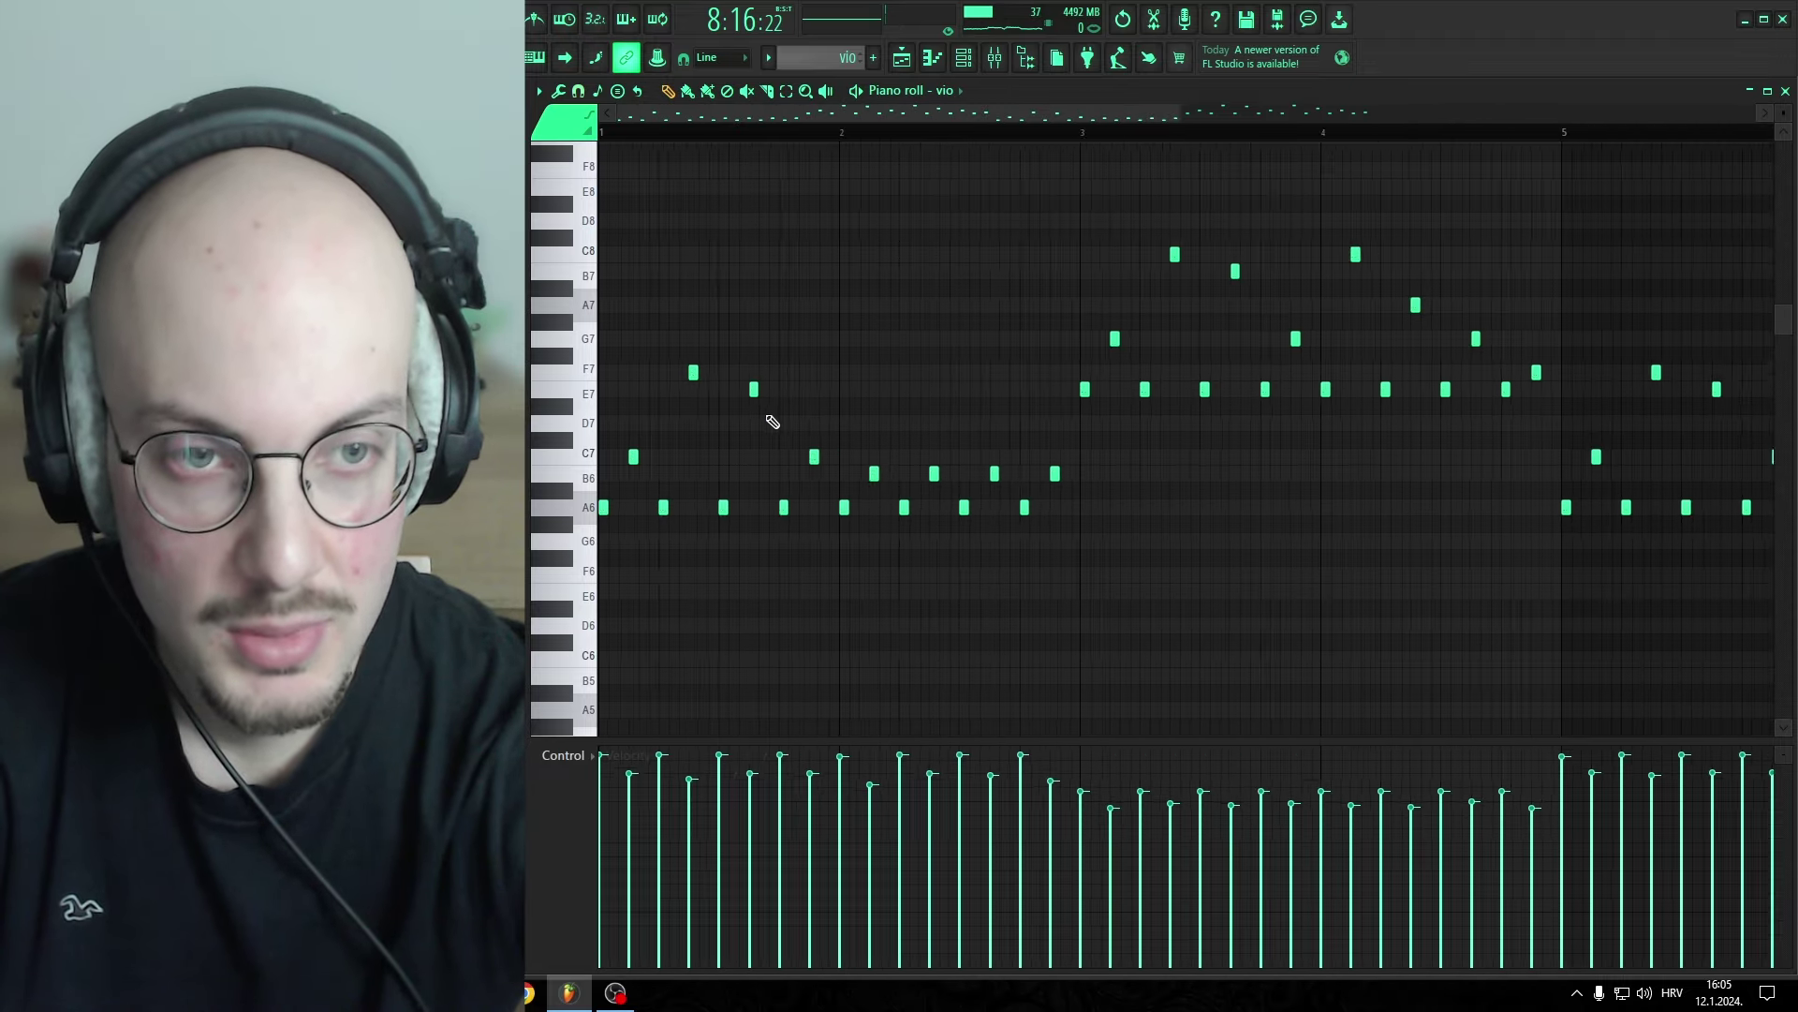
# Step: Close the vio piano roll, unmute track 13 in the playlist and listen to its vox clip from bar 17
pyautogui.click(1785, 91)
pyautogui.scroll(-2, 1187, 579)
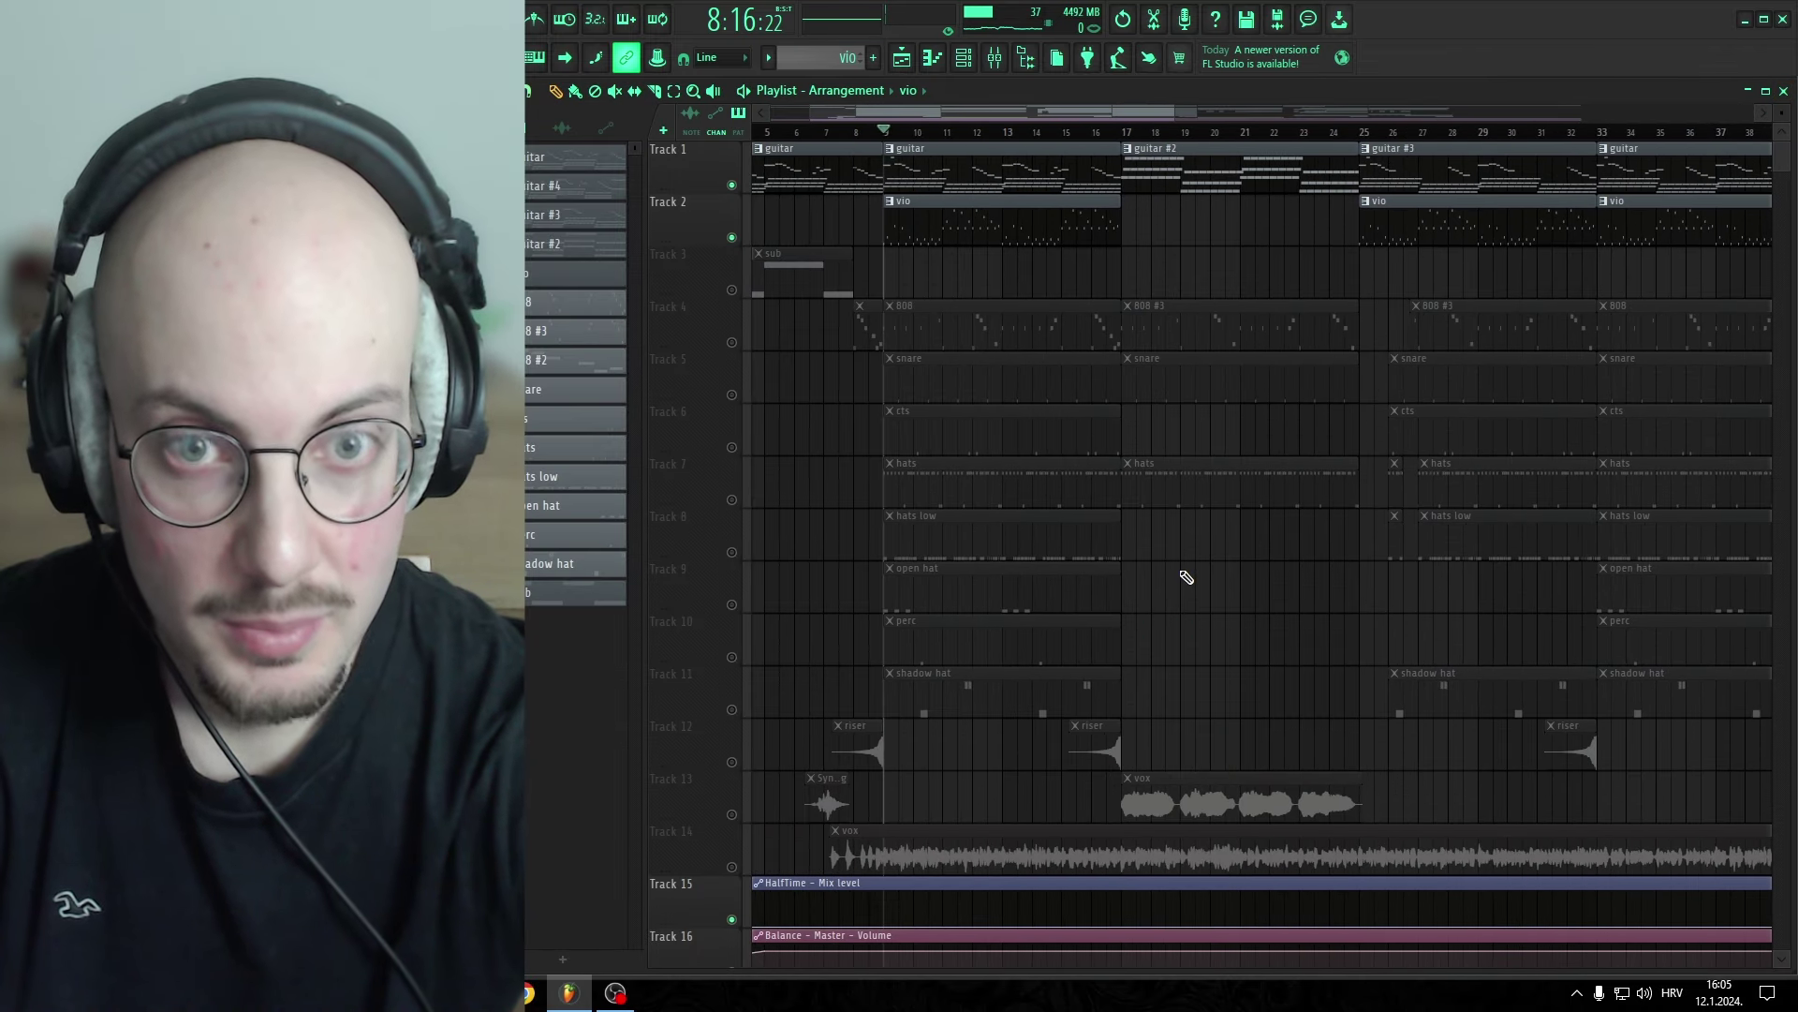
pyautogui.click(733, 814)
pyautogui.scroll(5, 1208, 805)
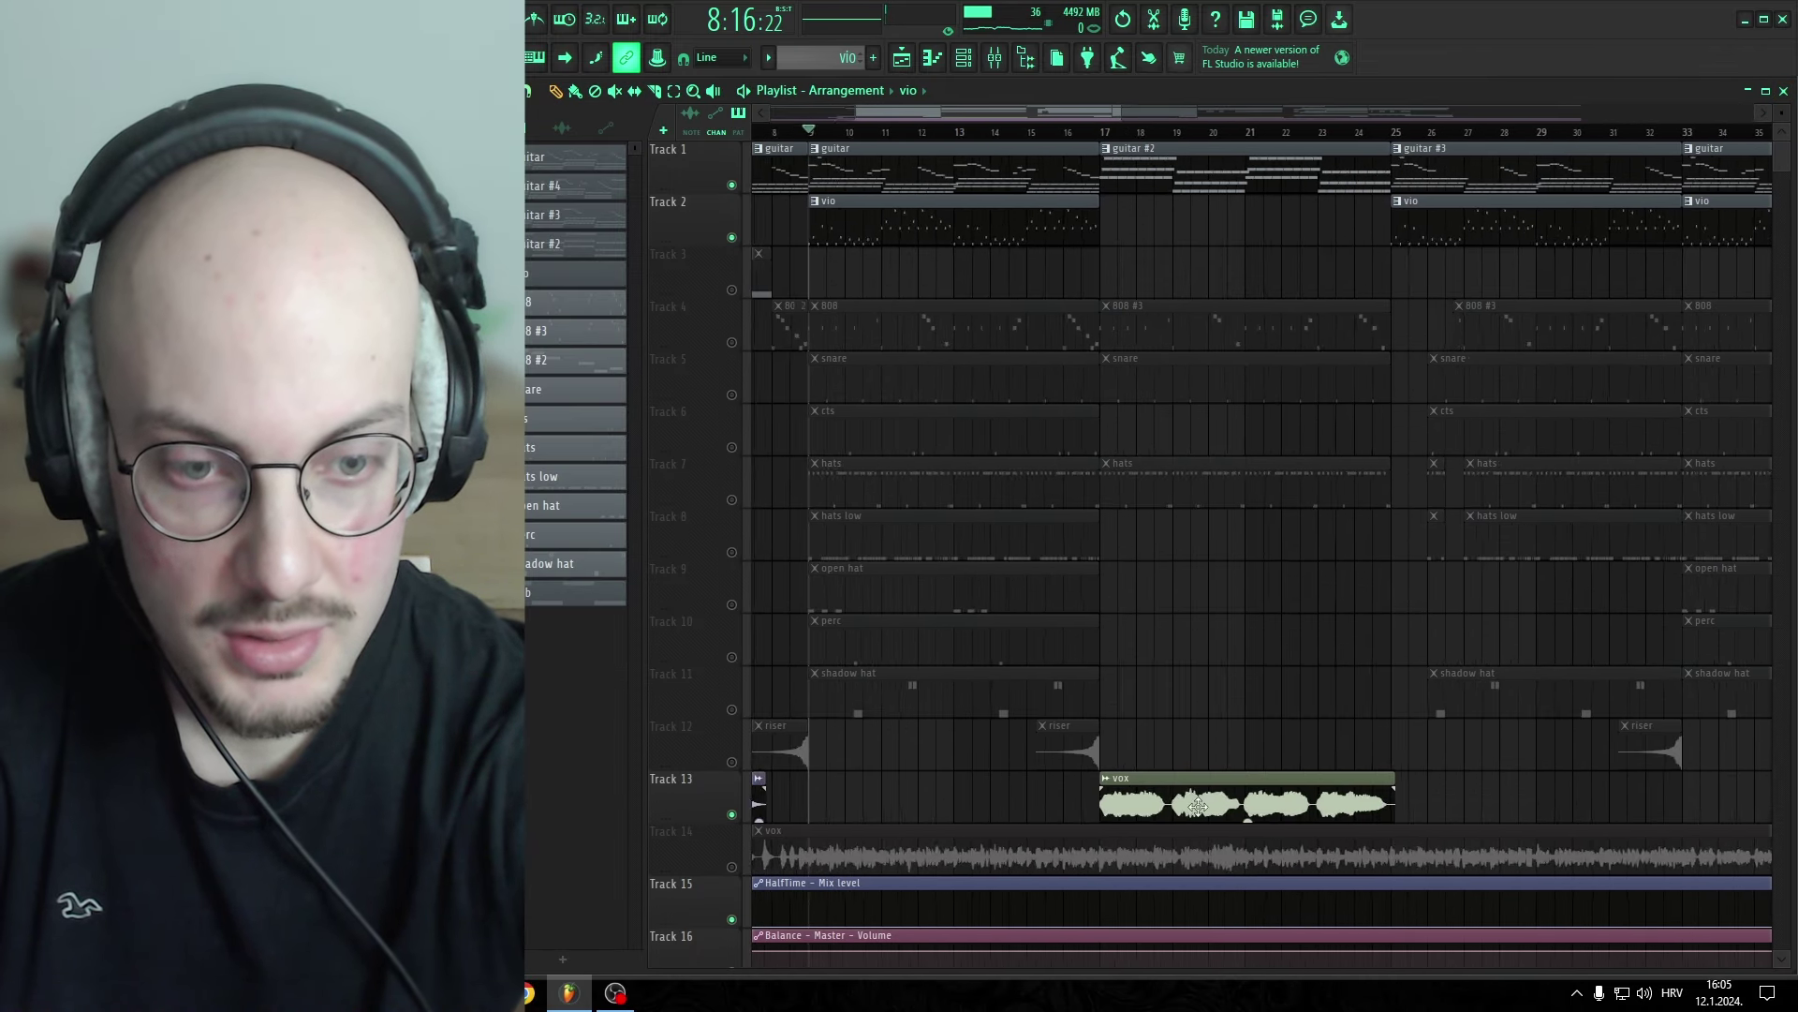
pyautogui.scroll(-3, 1041, 786)
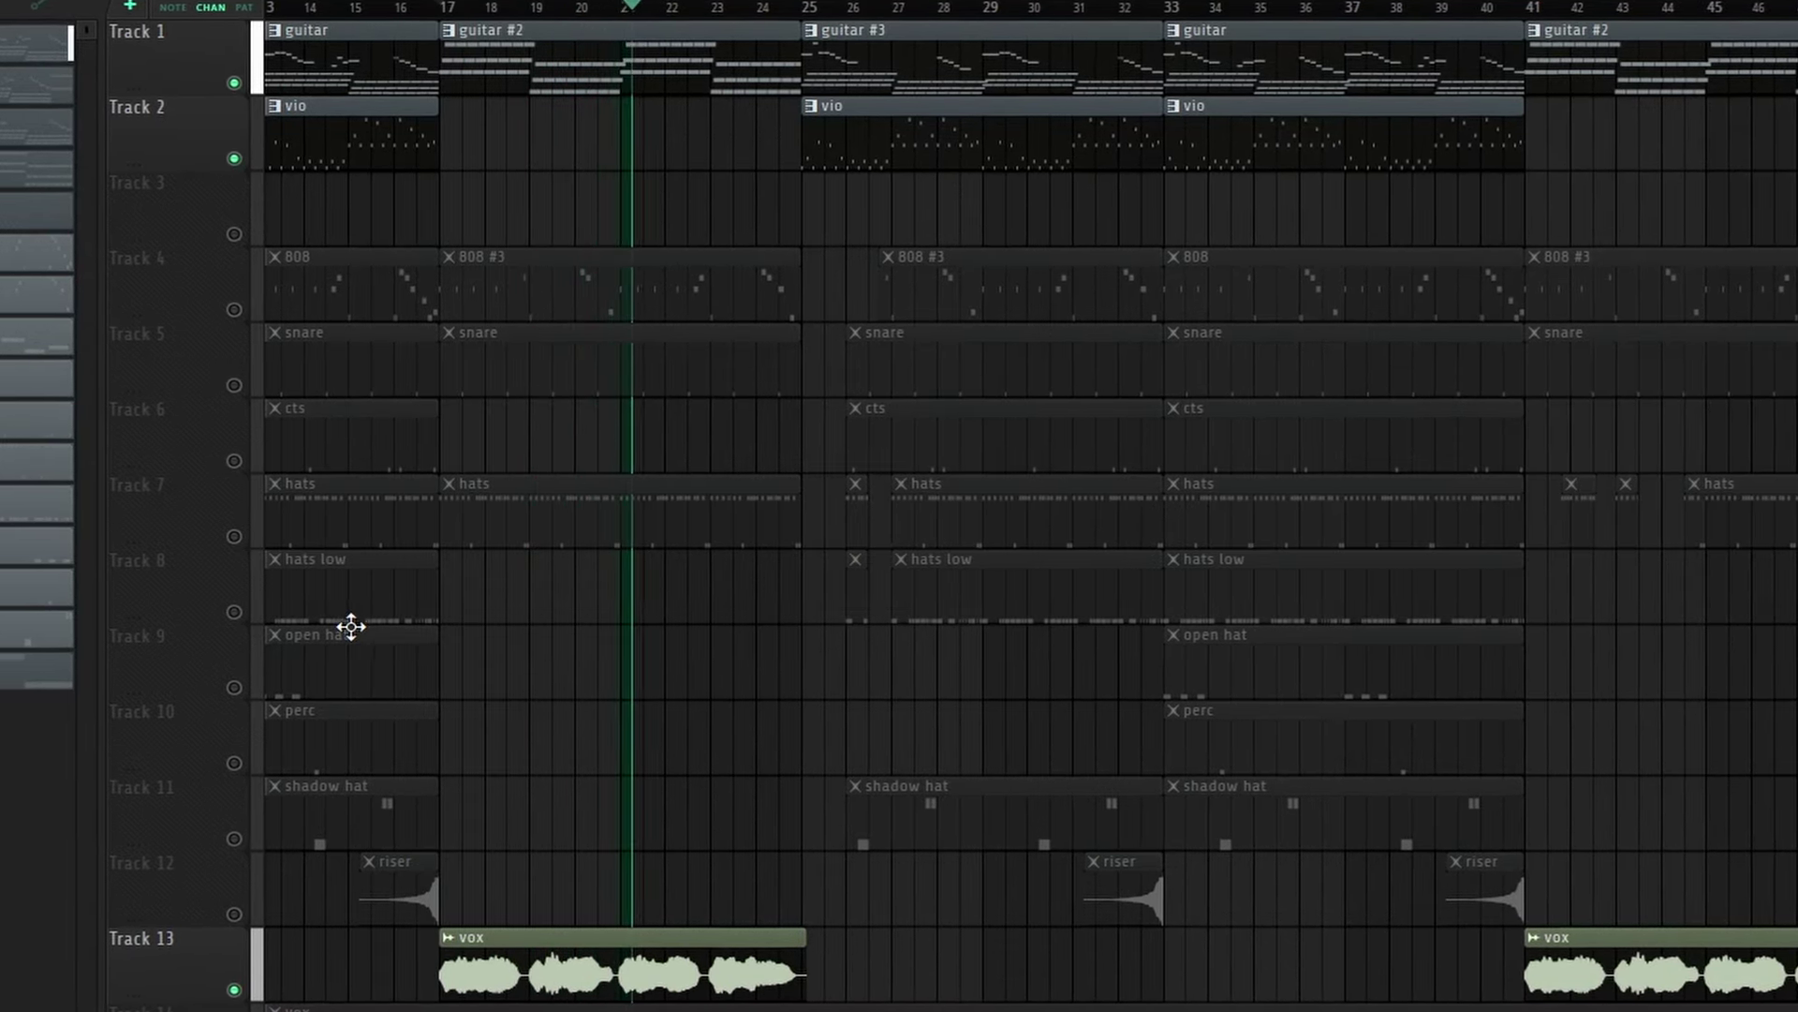
pyautogui.scroll(4, 350, 627)
pyautogui.scroll(2, 941, 705)
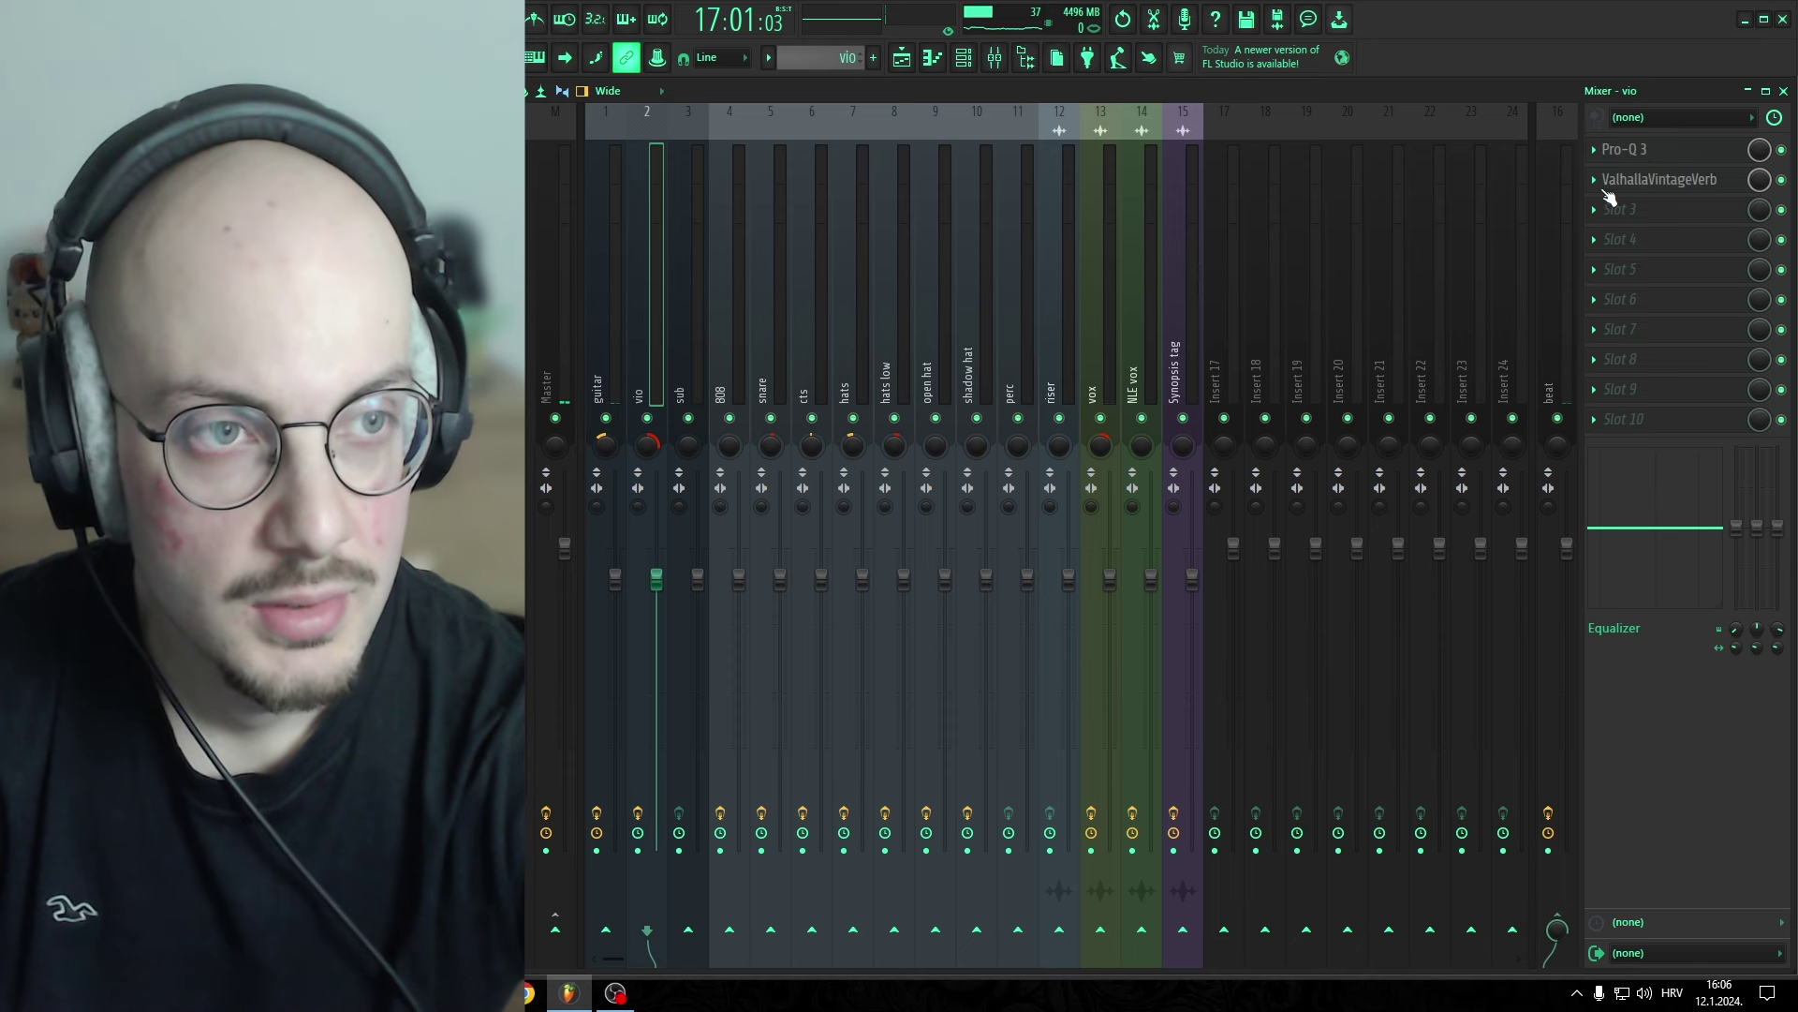
# Step: Examine the vio mixer track's Pro-Q 3 curve and ValhallaVintageVerb settings
pyautogui.click(1630, 150)
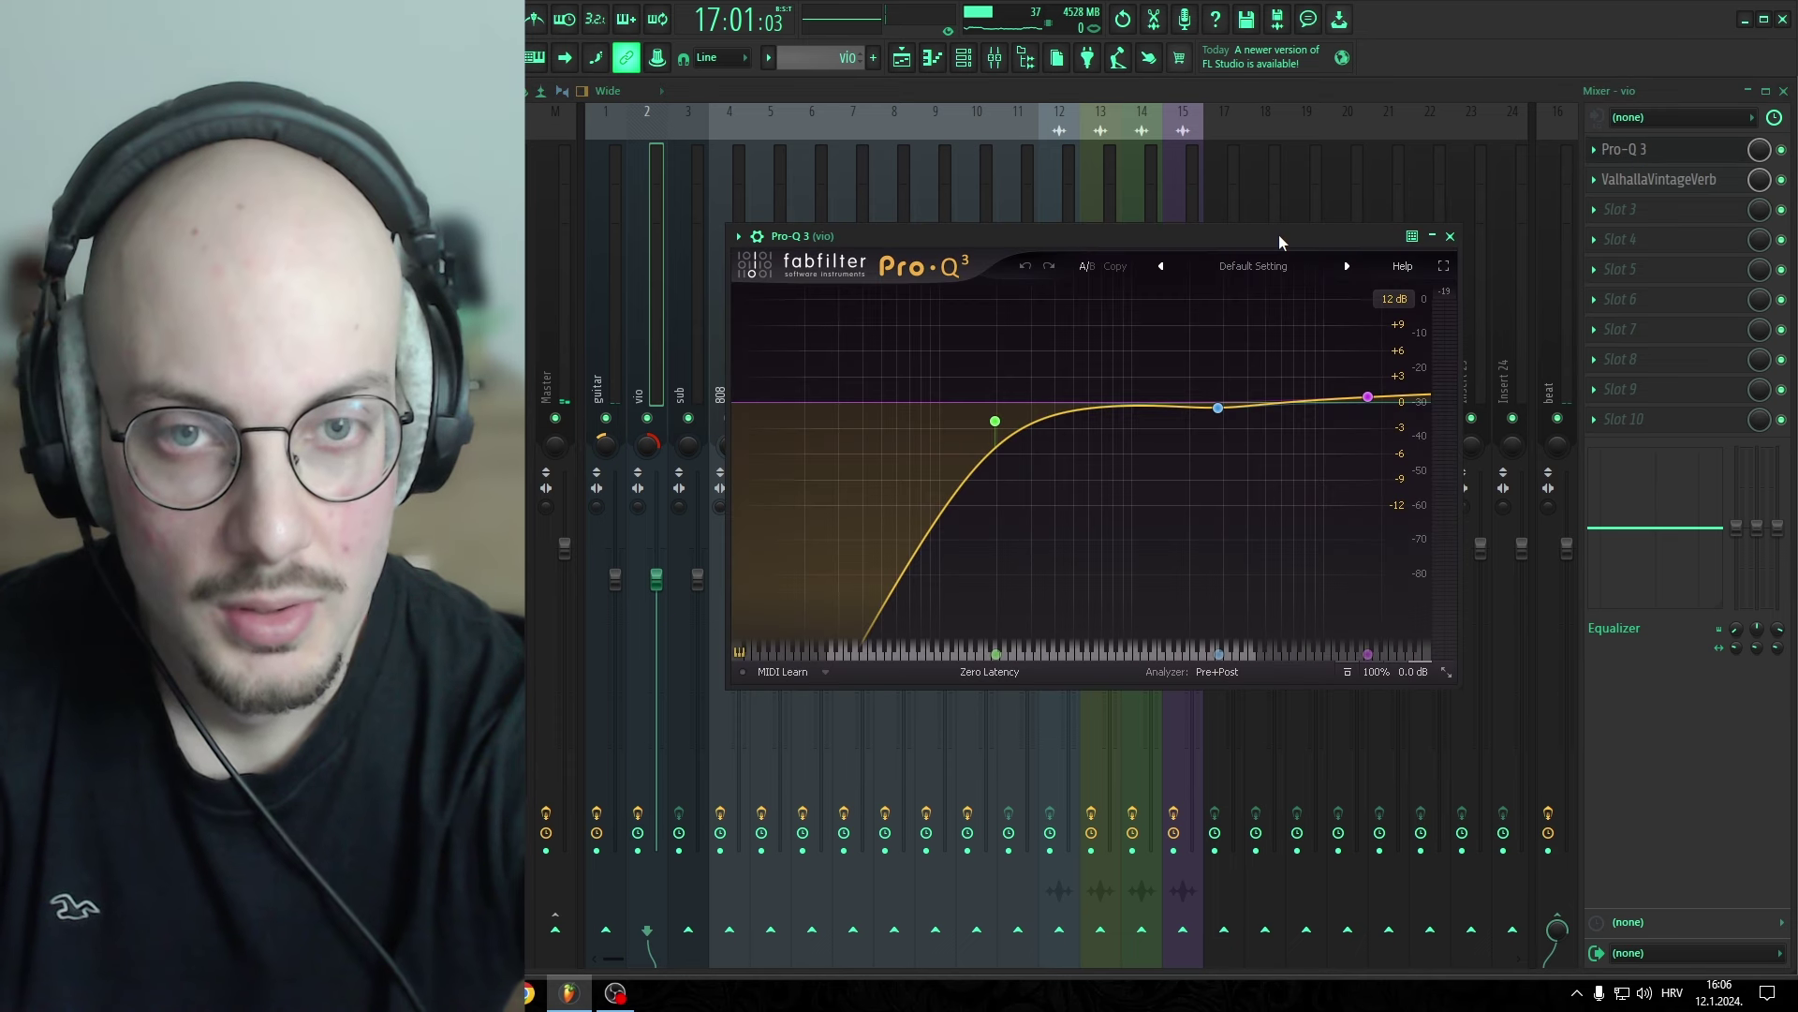
pyautogui.click(994, 422)
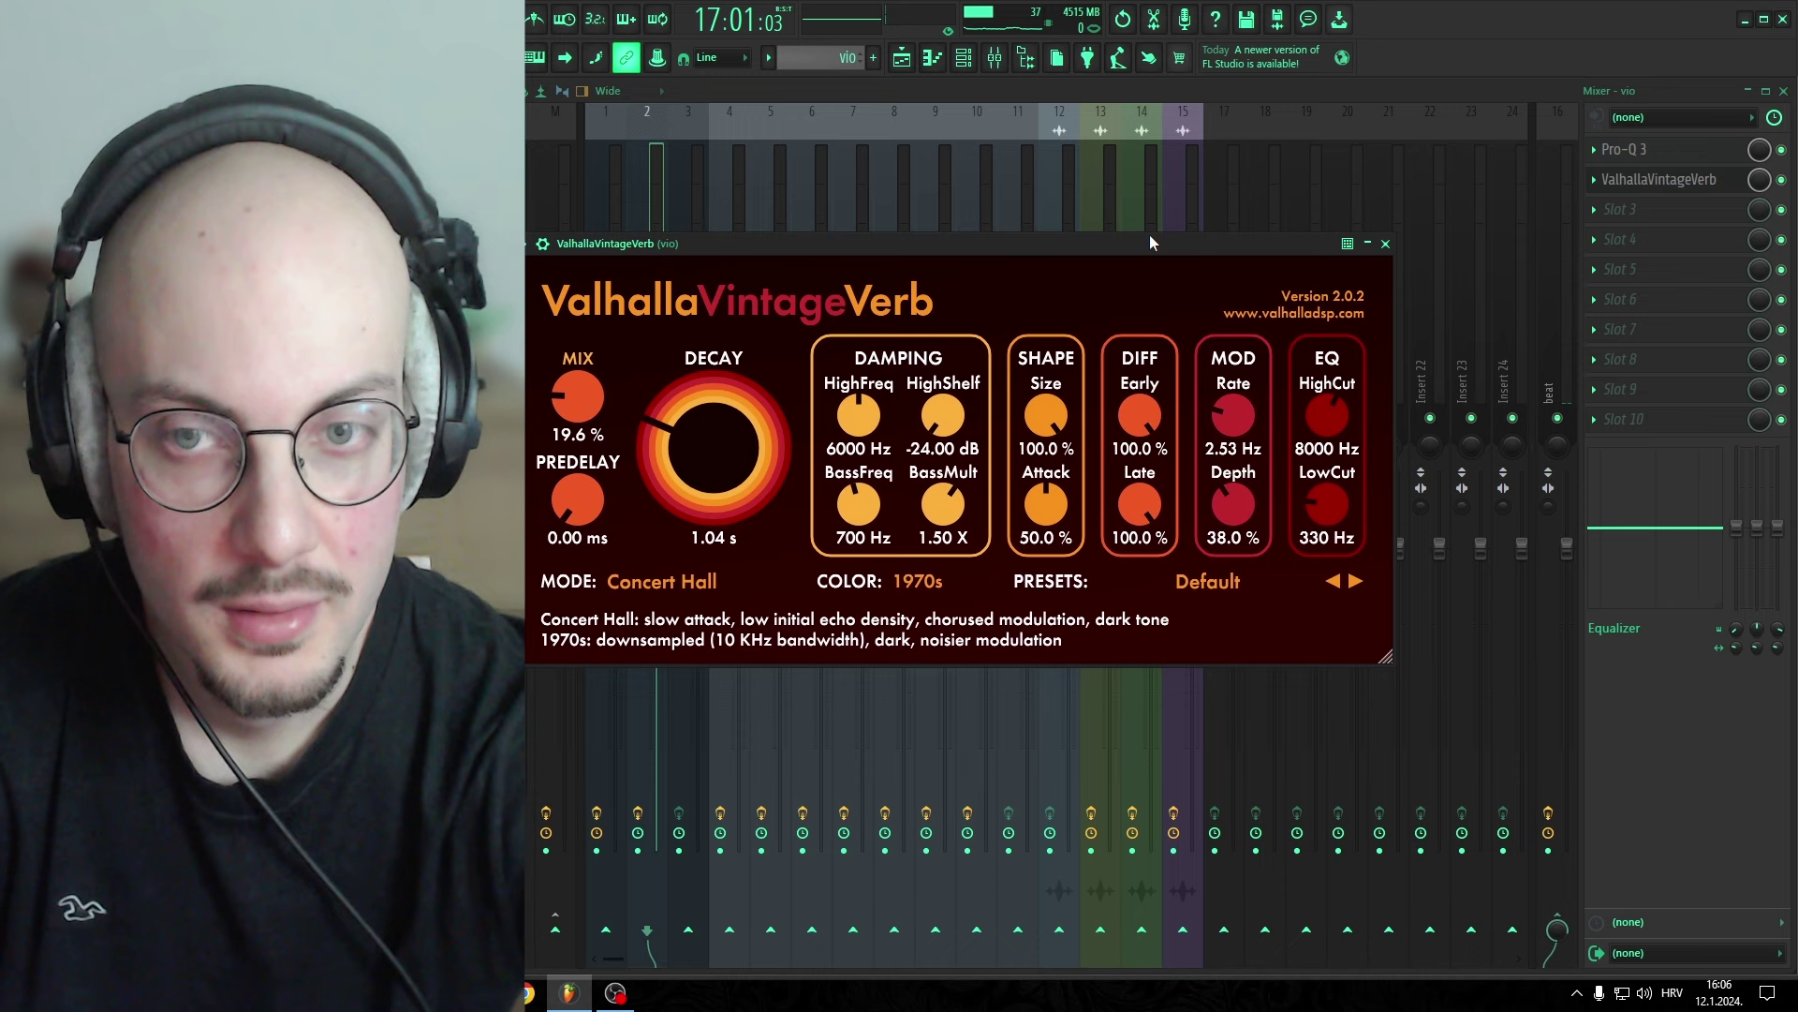
pyautogui.moveTo(1150, 238); pyautogui.dragTo(1187, 229)
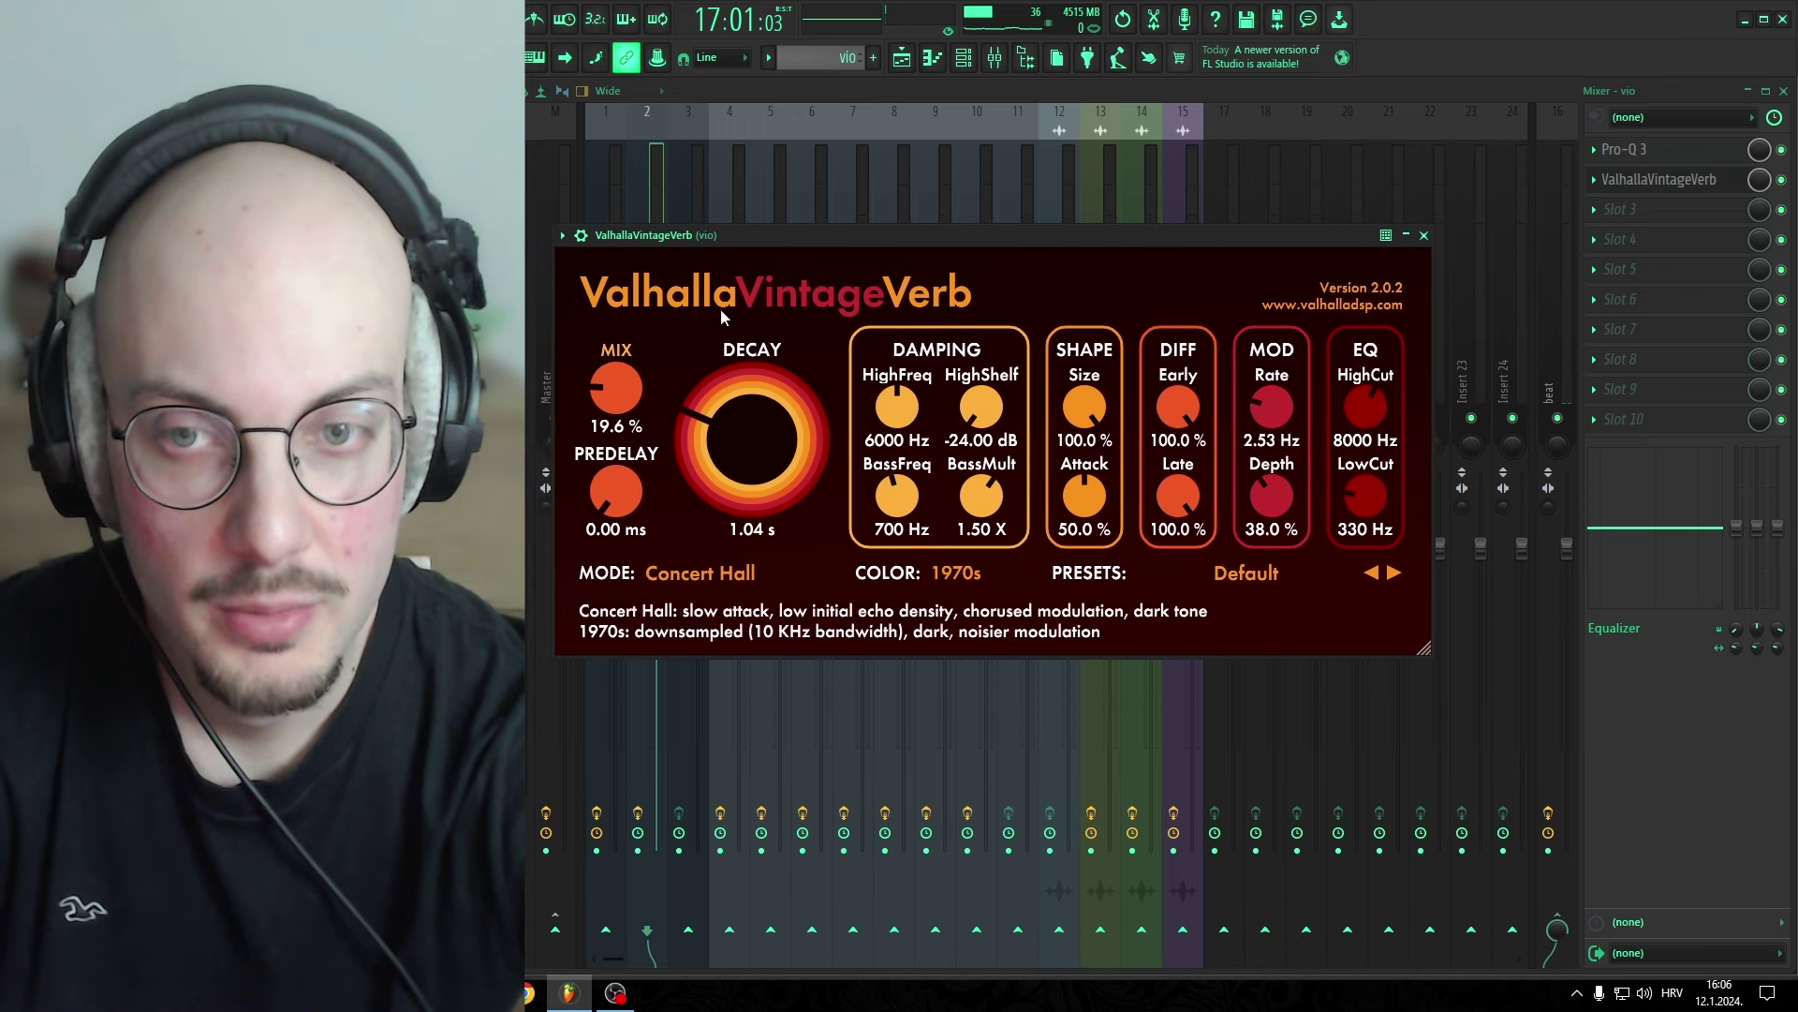
pyautogui.press('Escape')
# Step: Examine the vox mixer track's effects during playback: Fruity parametric EQ 2, EchoBoy and ValhallaVintageVerb
pyautogui.click(1092, 380)
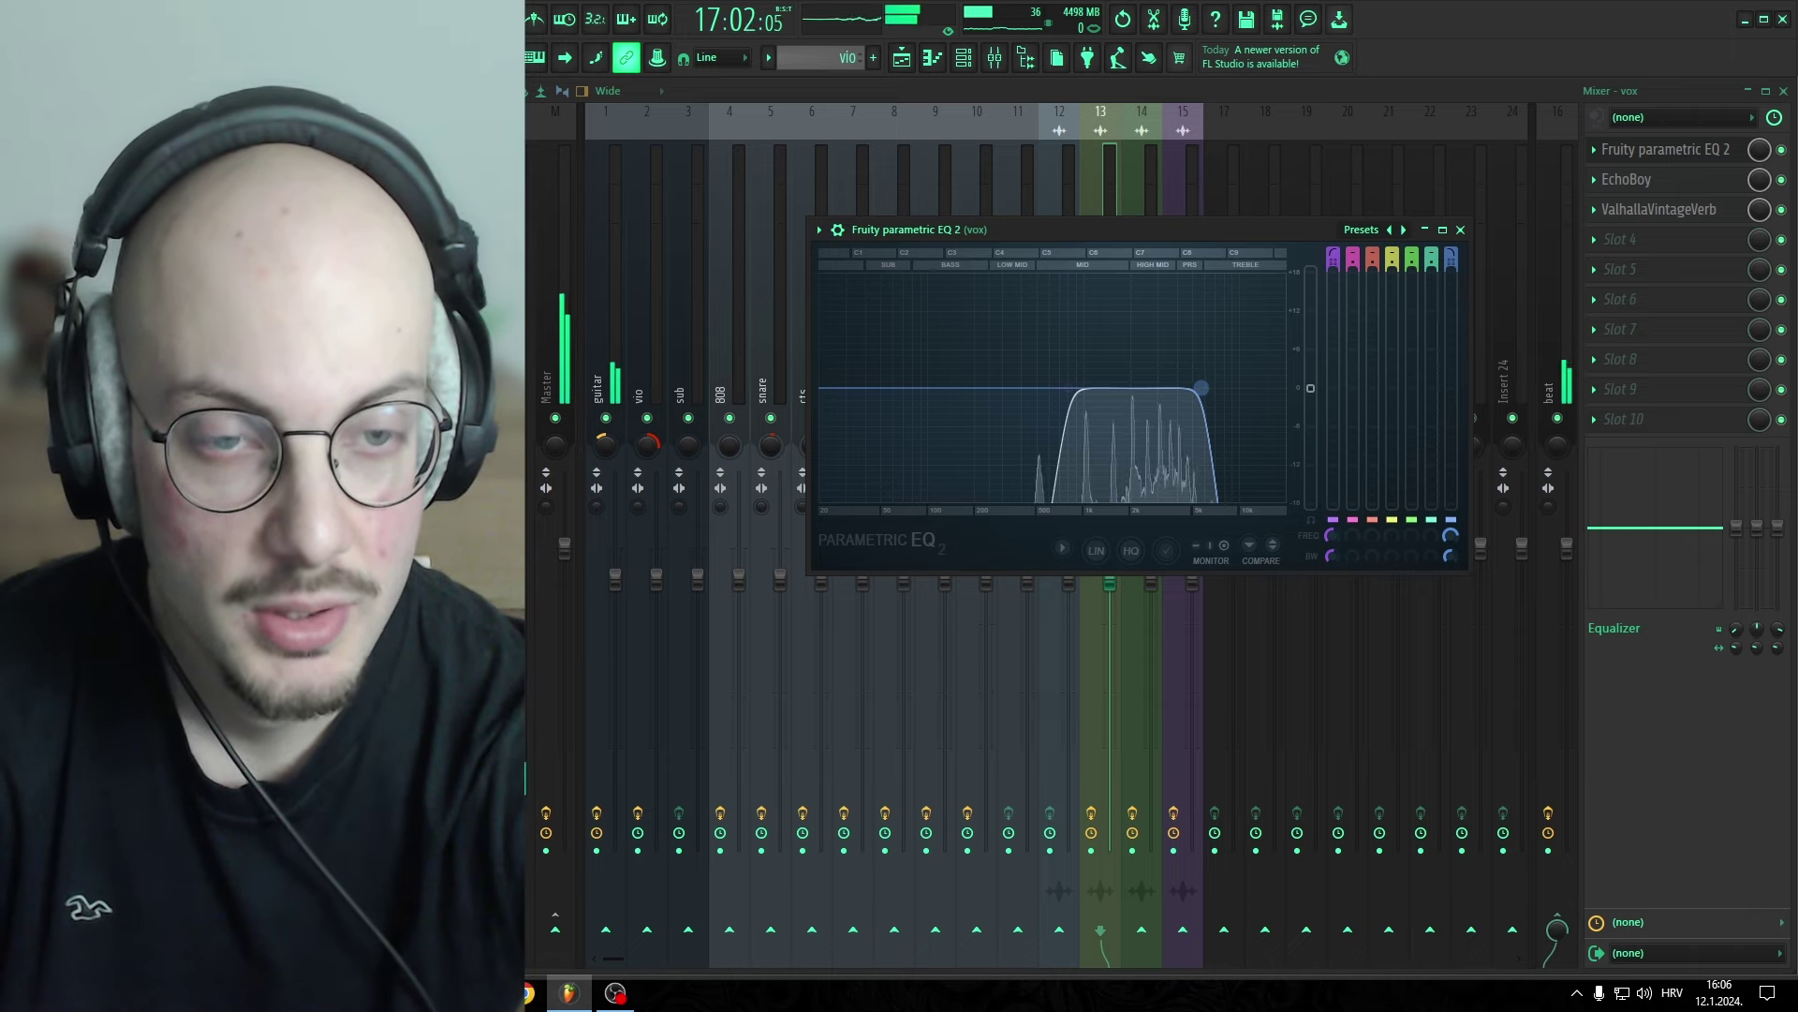
pyautogui.moveTo(1214, 386); pyautogui.dragTo(1270, 387)
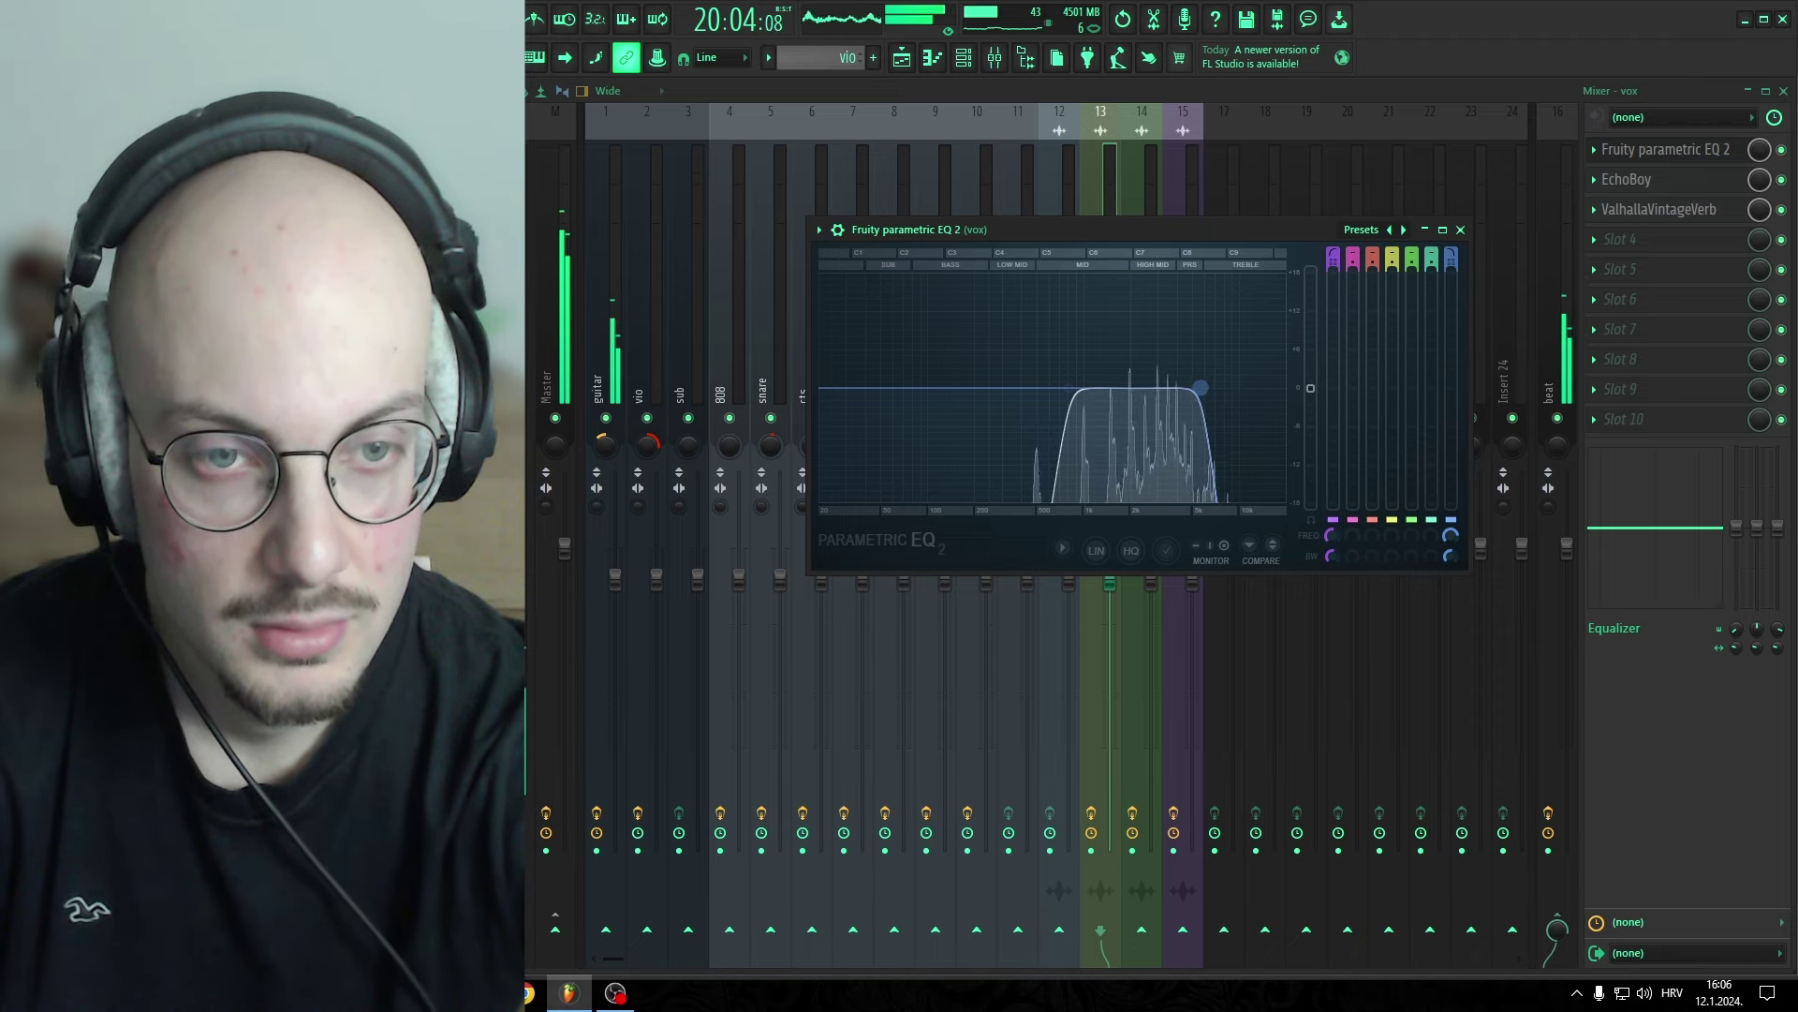
pyautogui.click(1462, 230)
pyautogui.press('space')
pyautogui.click(1661, 183)
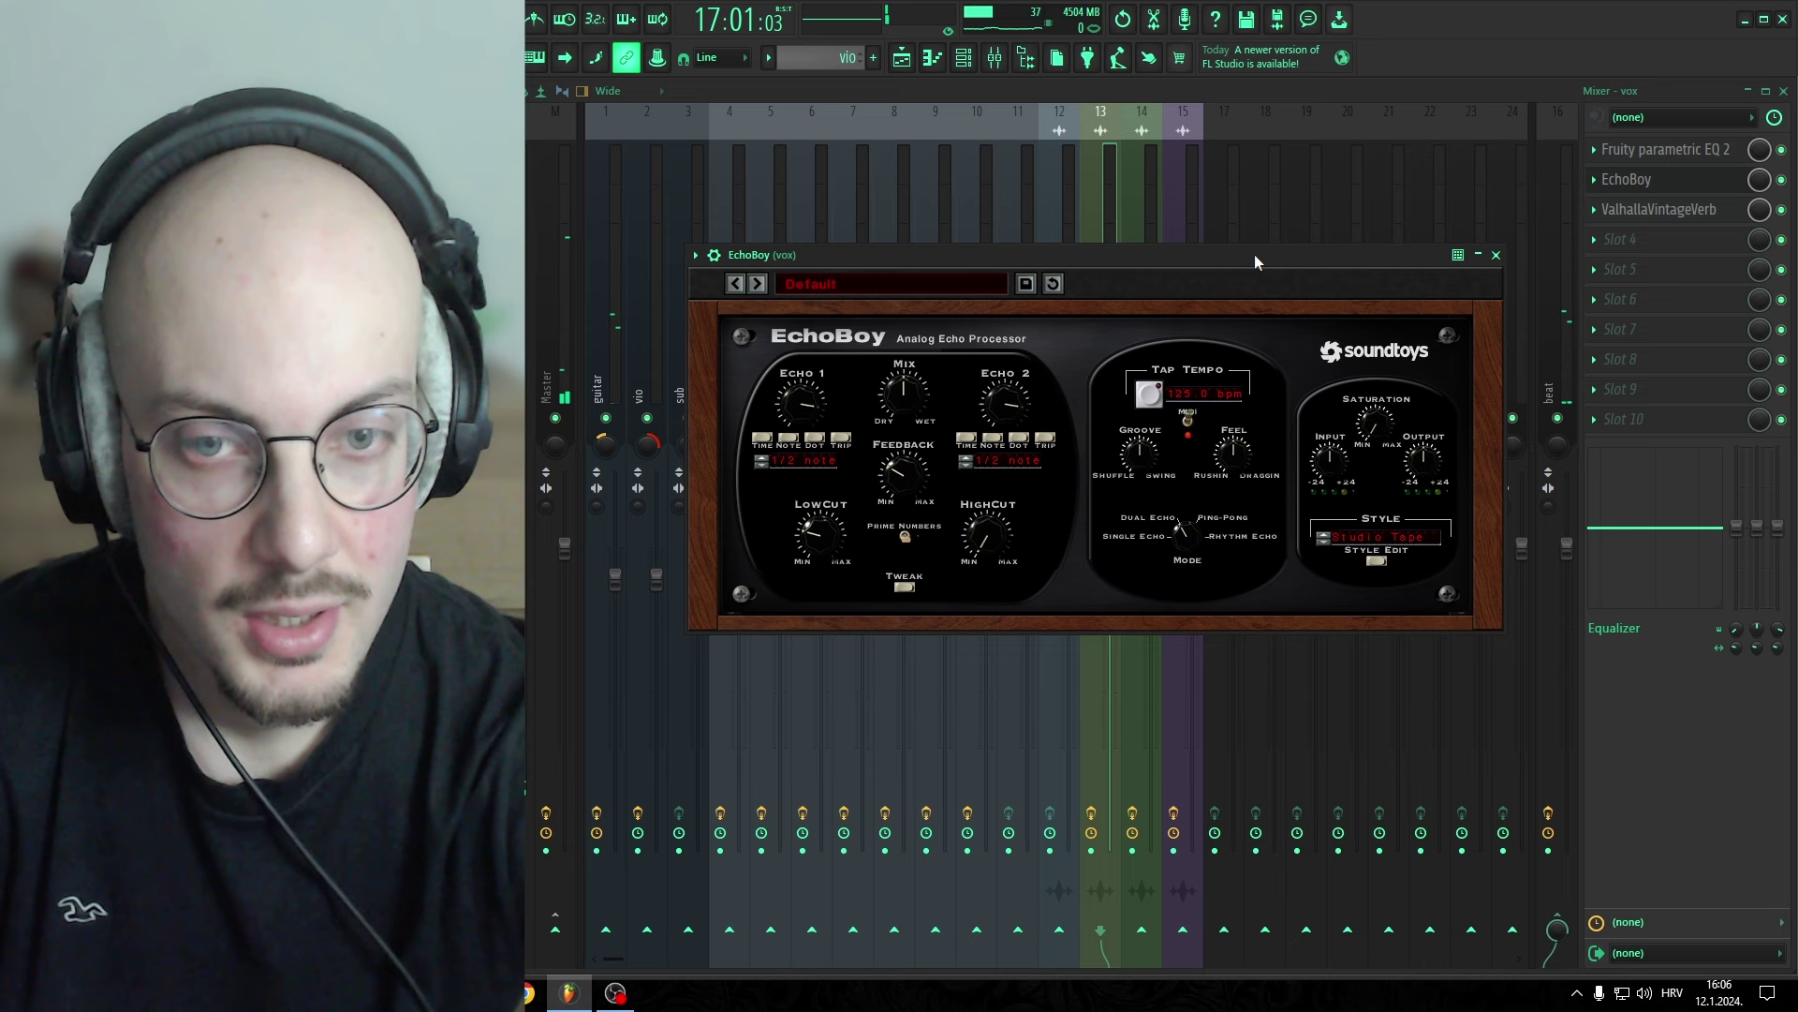
pyautogui.click(1666, 212)
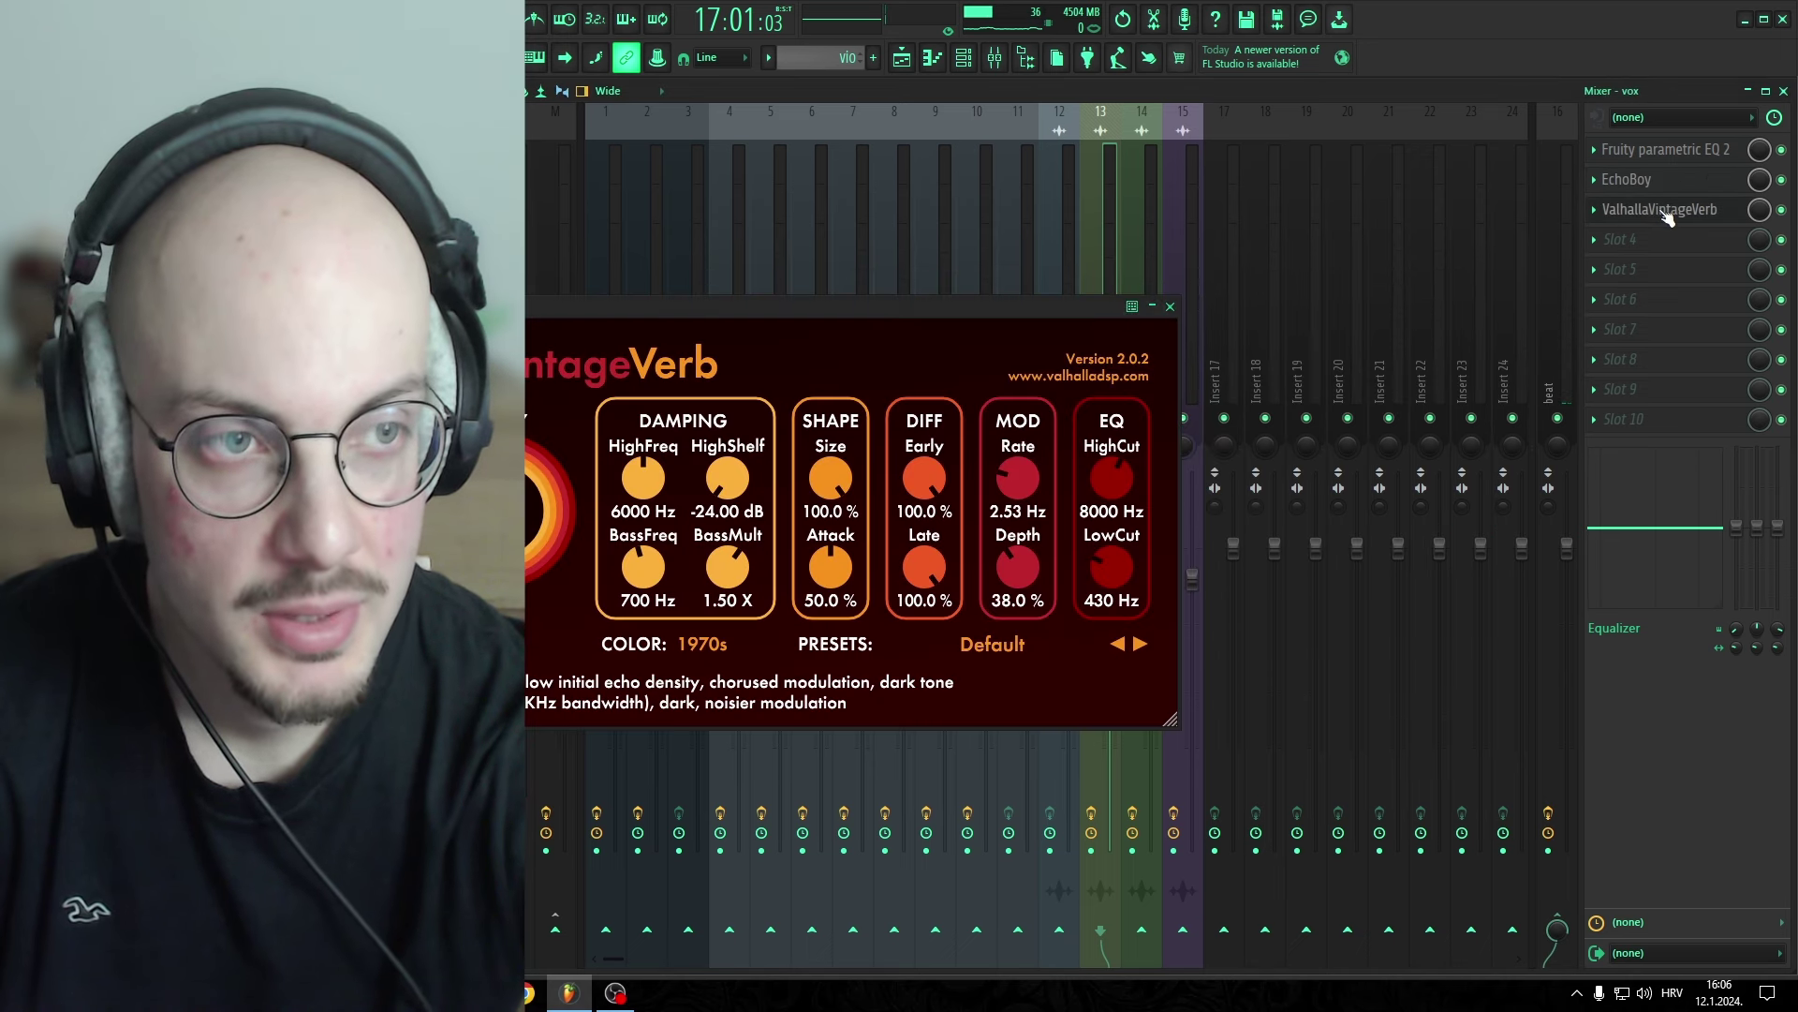
pyautogui.moveTo(755, 307); pyautogui.dragTo(1087, 266)
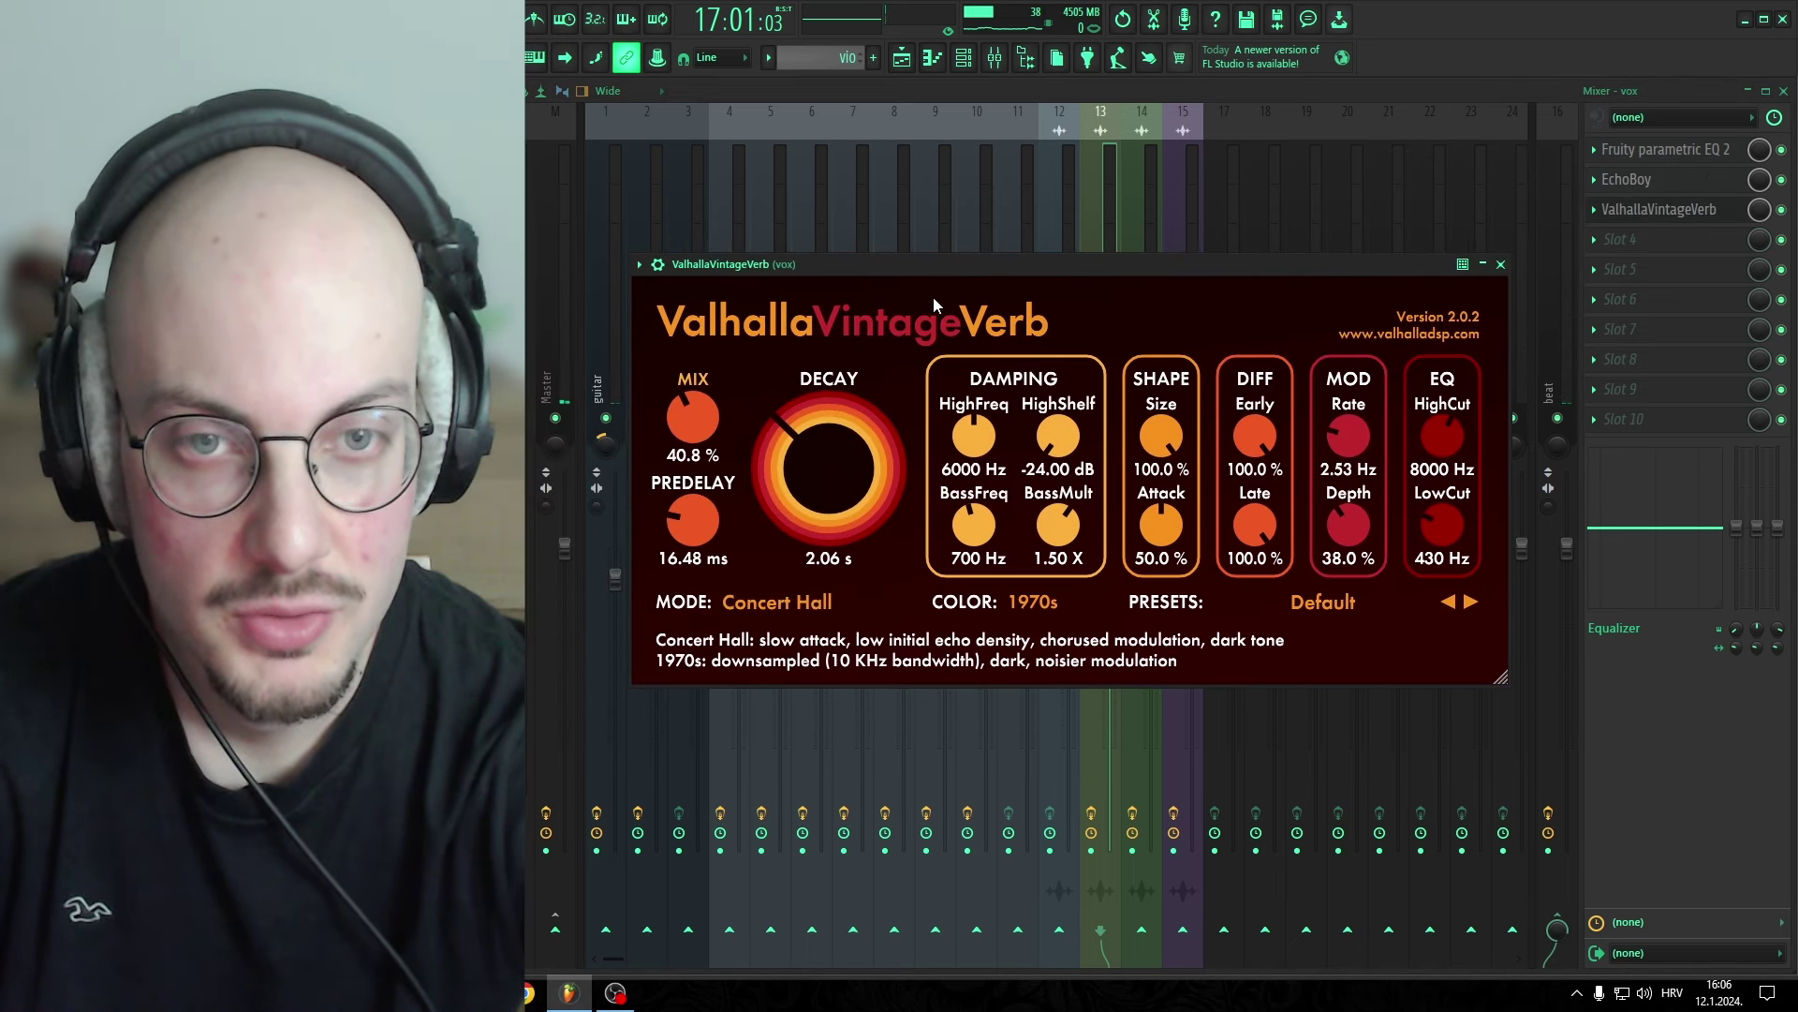
# Step: Mute playlist tracks 2 and 13, enable the sub and 808 on tracks 3 and 4, and play the arrangement from the start
pyautogui.press('F5')
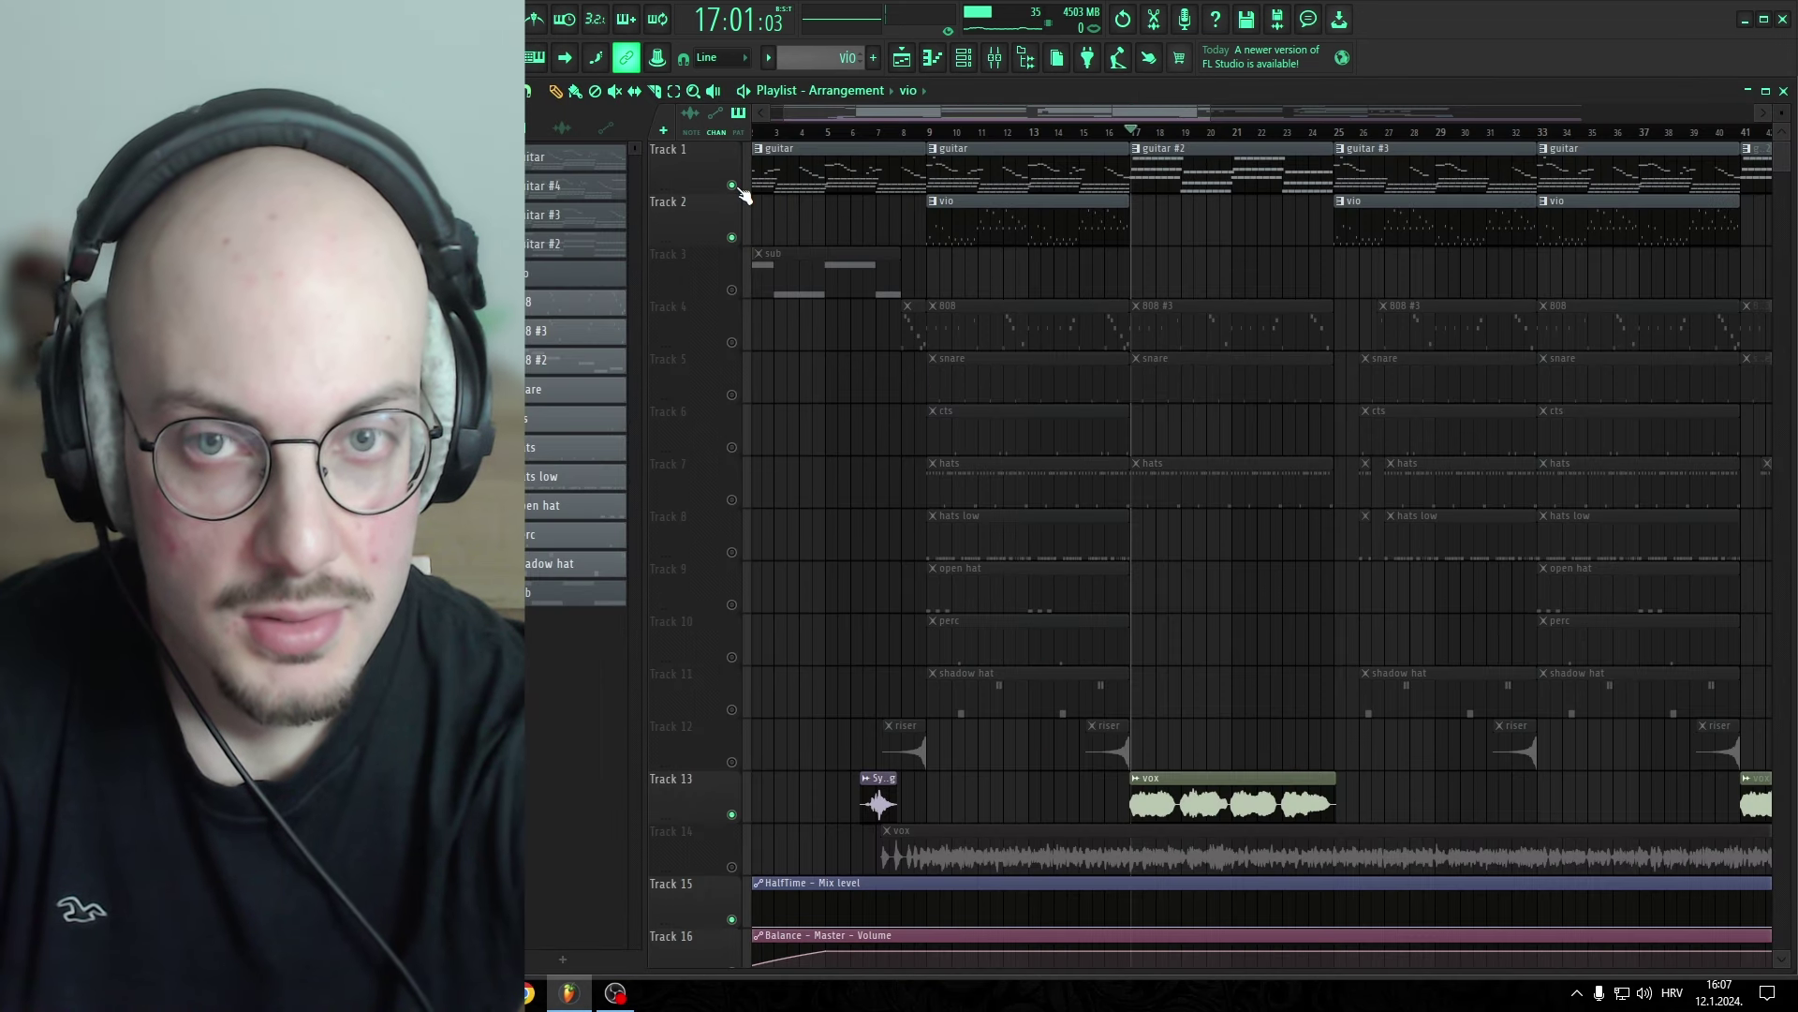
pyautogui.moveTo(731, 185); pyautogui.dragTo(732, 237)
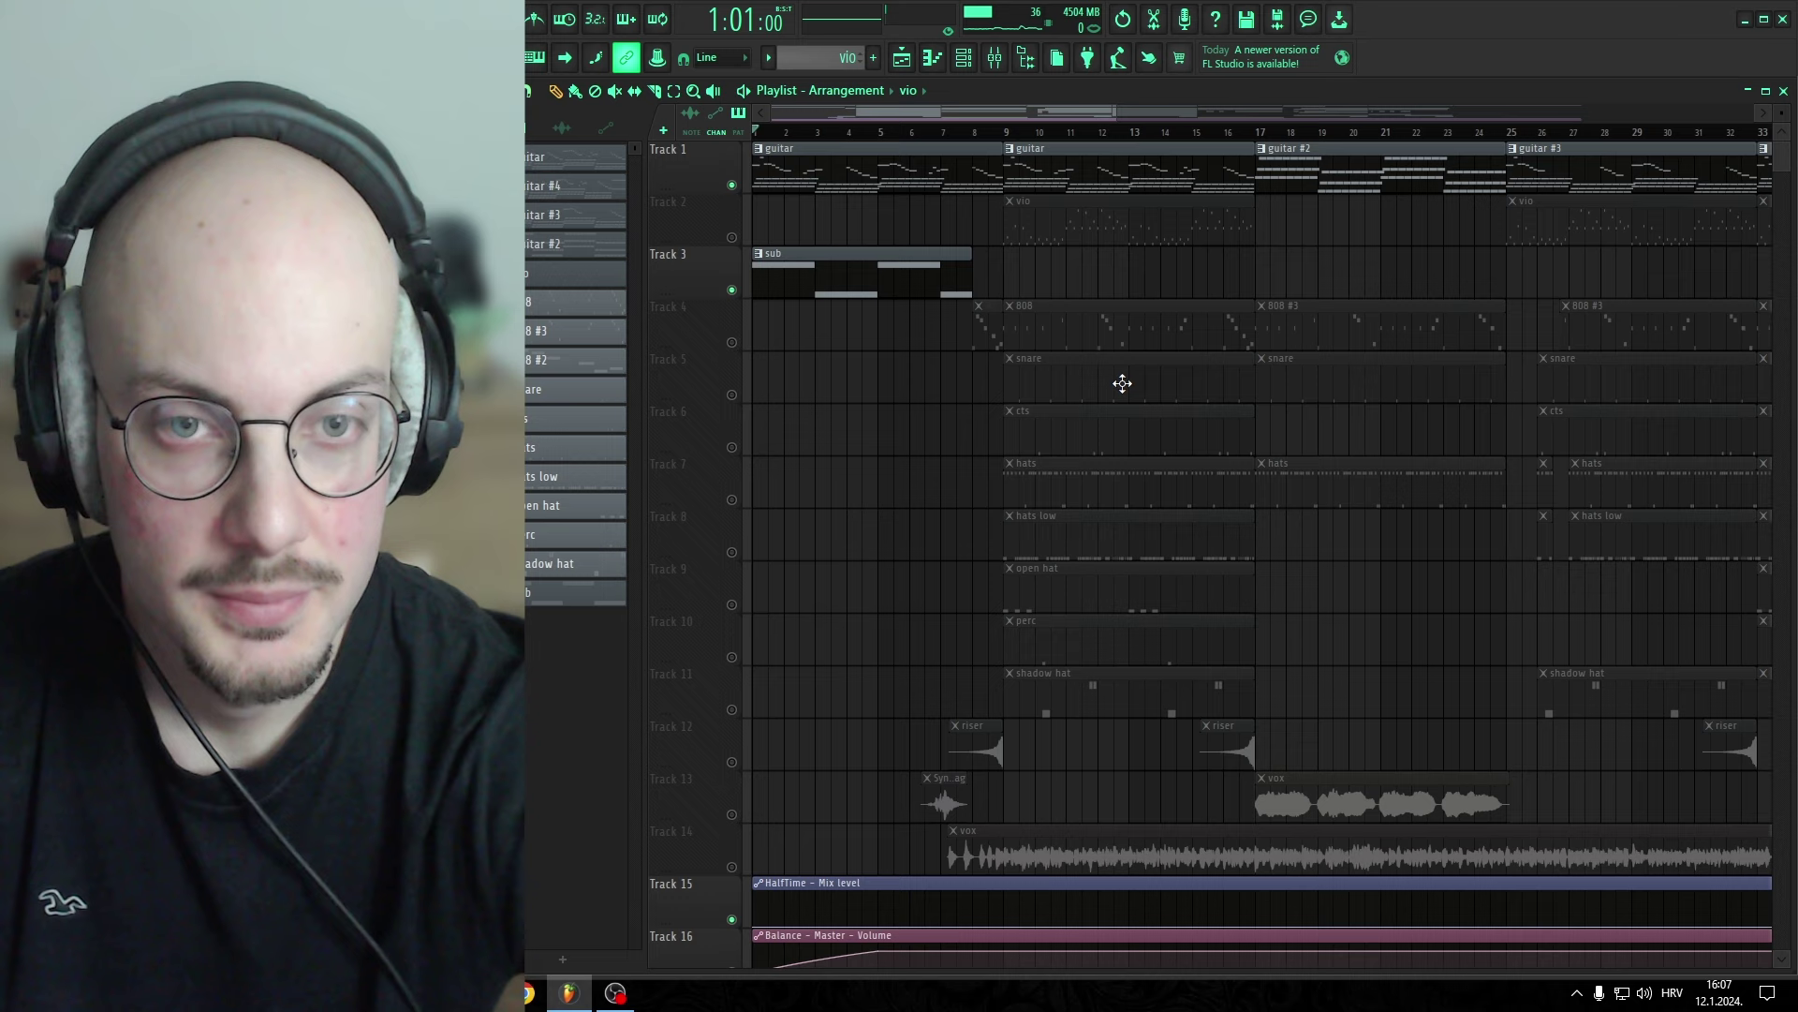
pyautogui.click(731, 342)
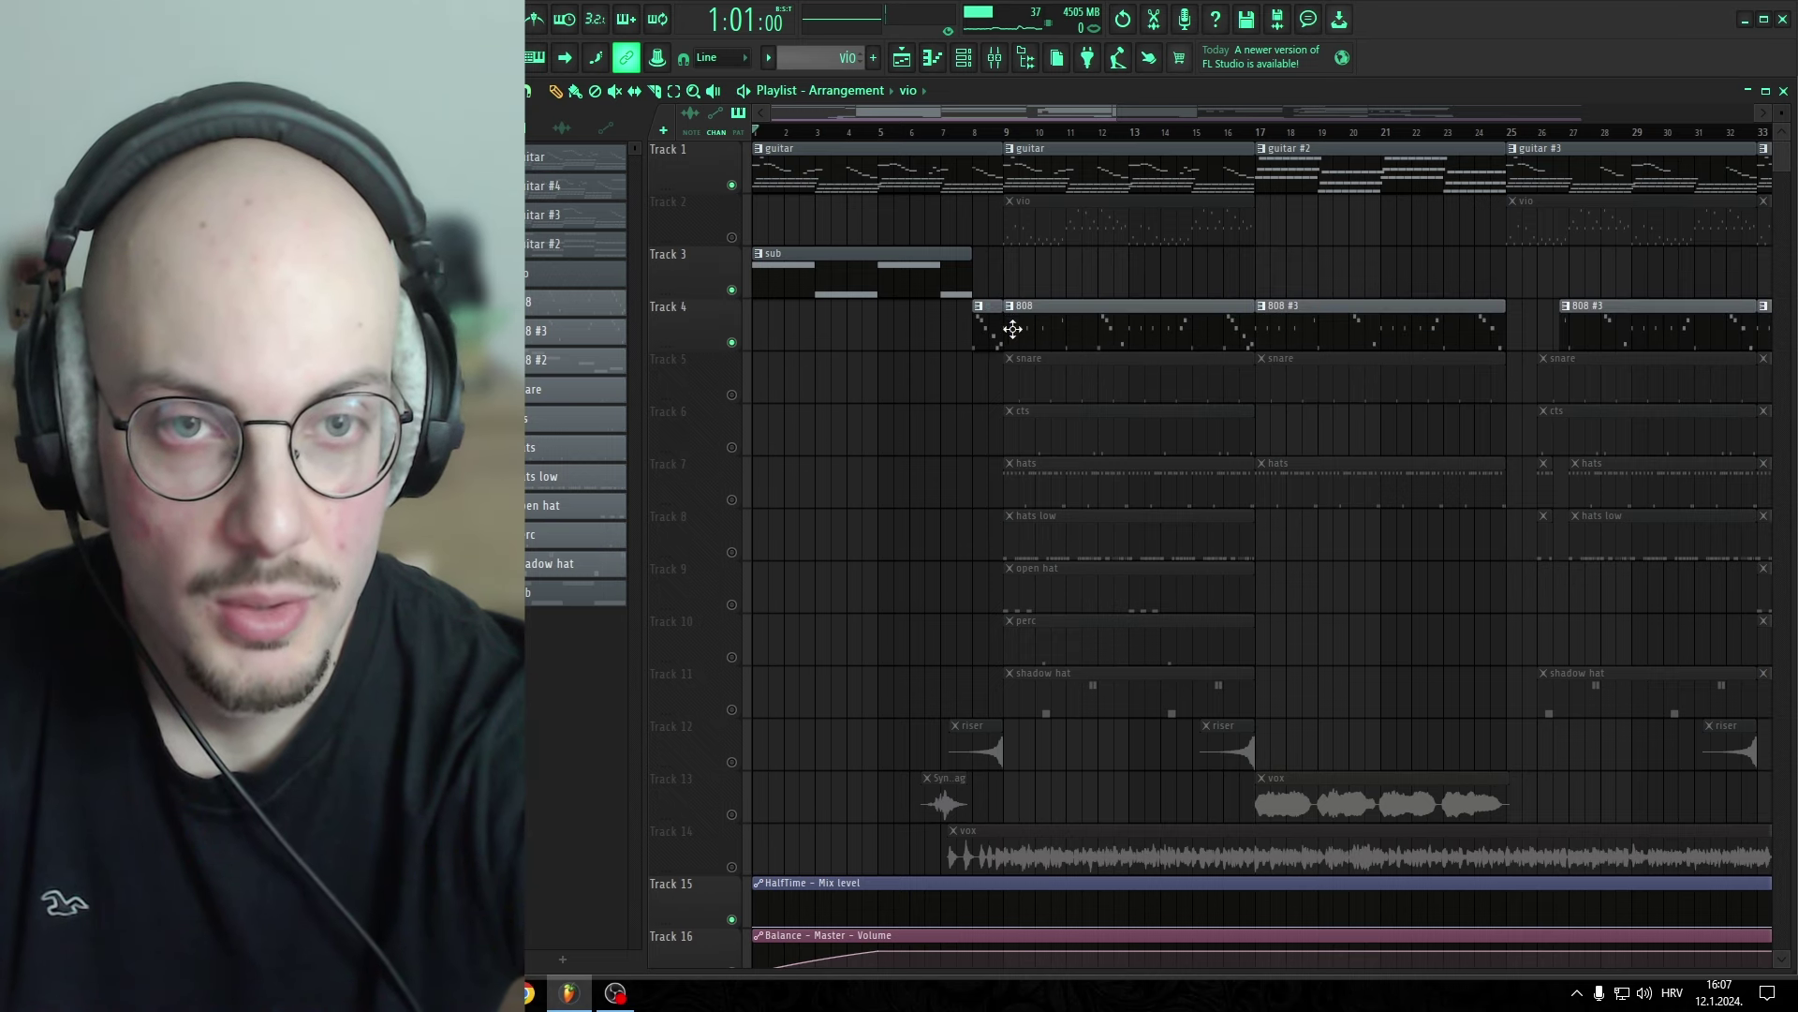
pyautogui.press('space')
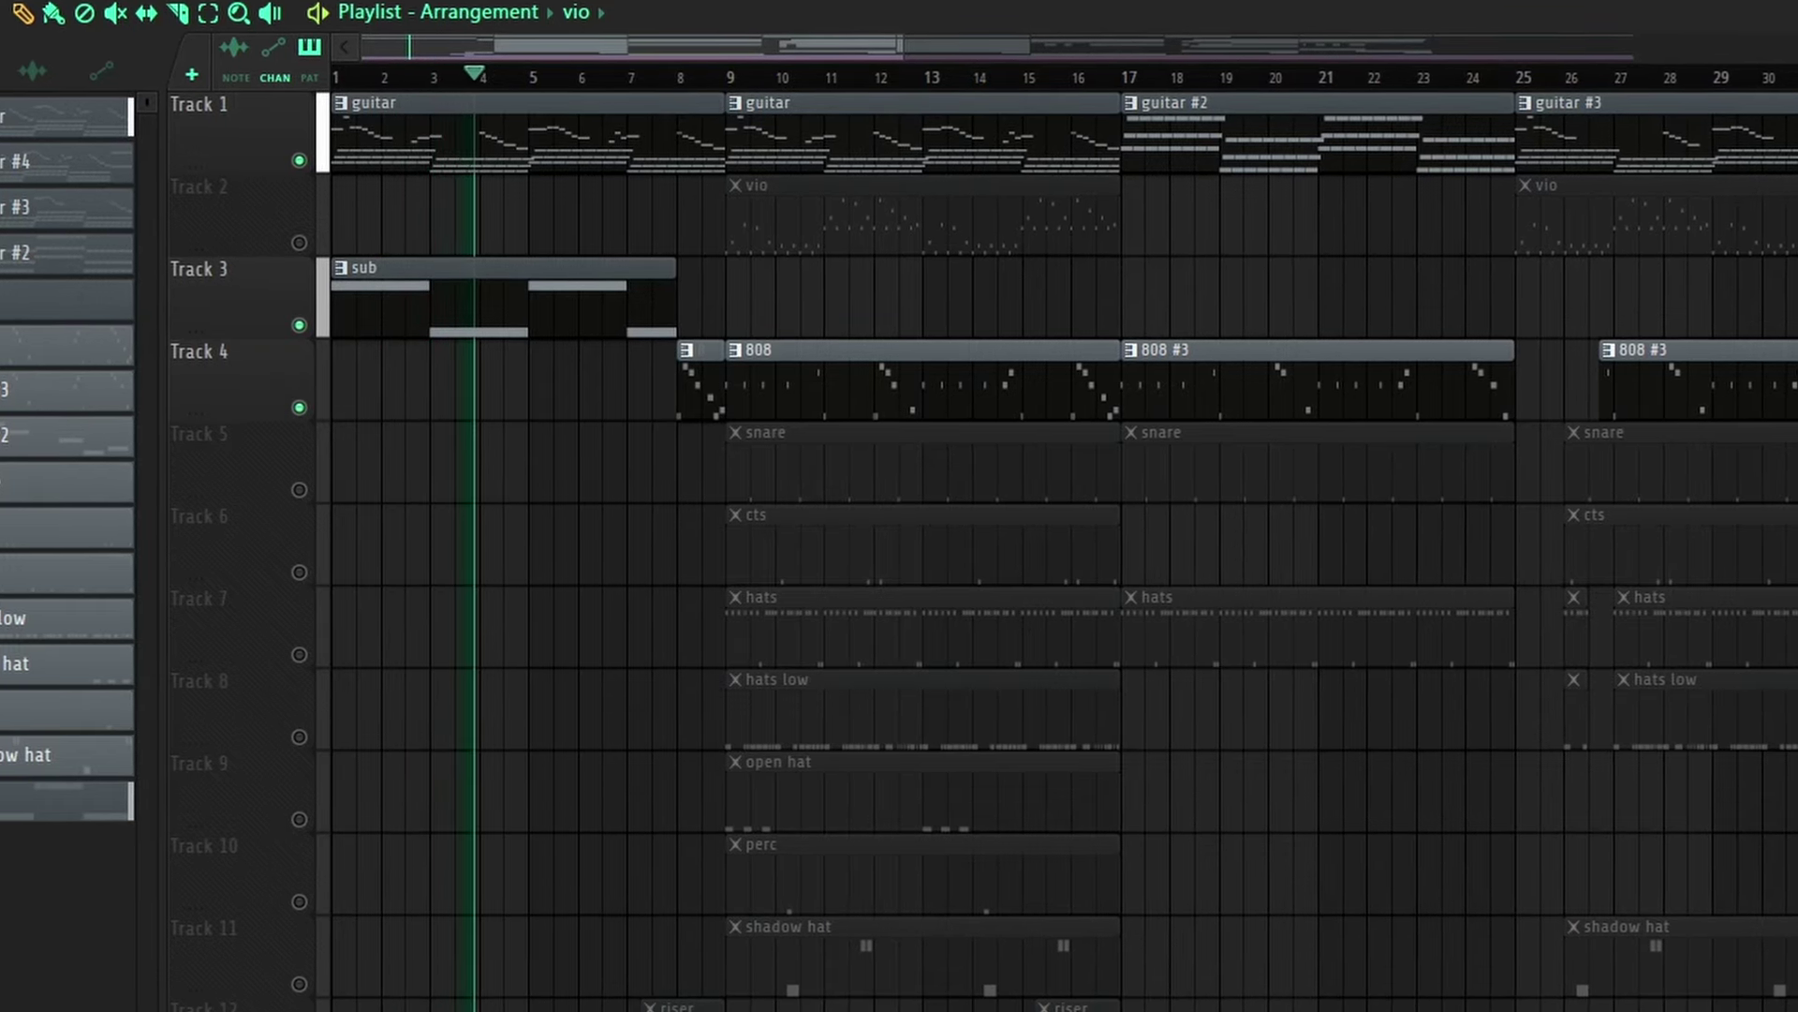
pyautogui.scroll(-2, 565, 610)
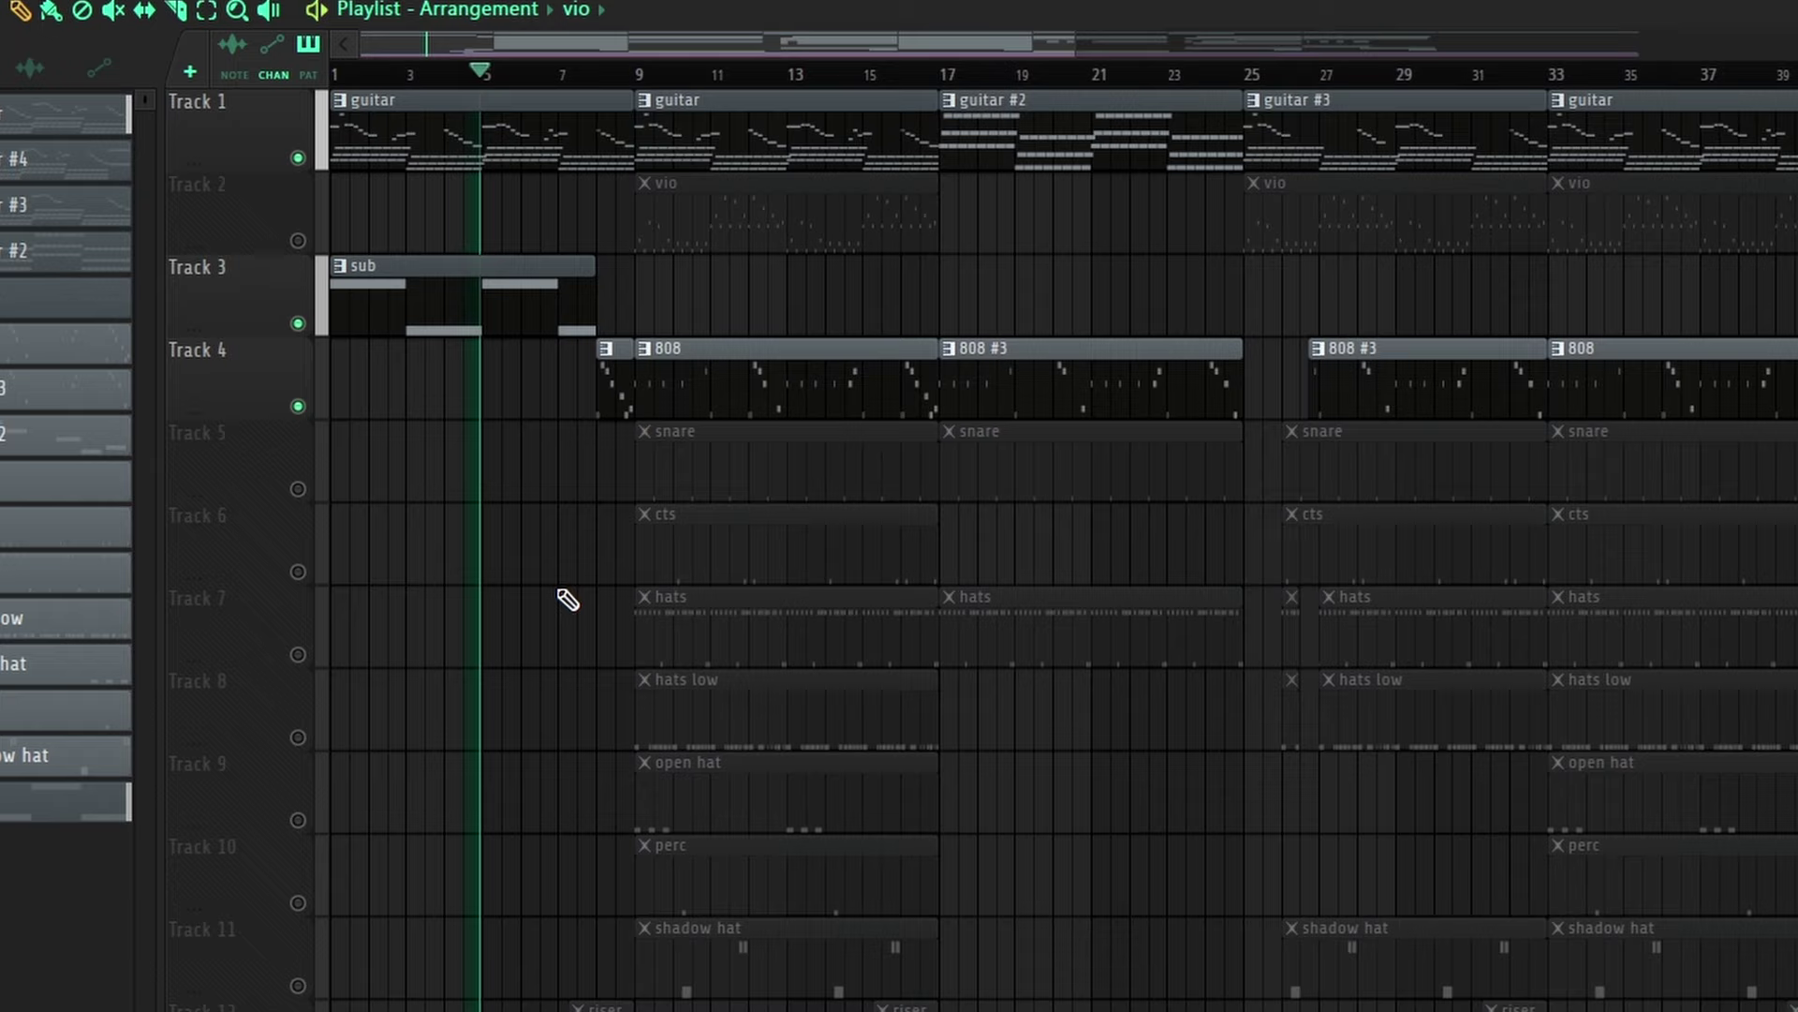
pyautogui.scroll(3, 585, 567)
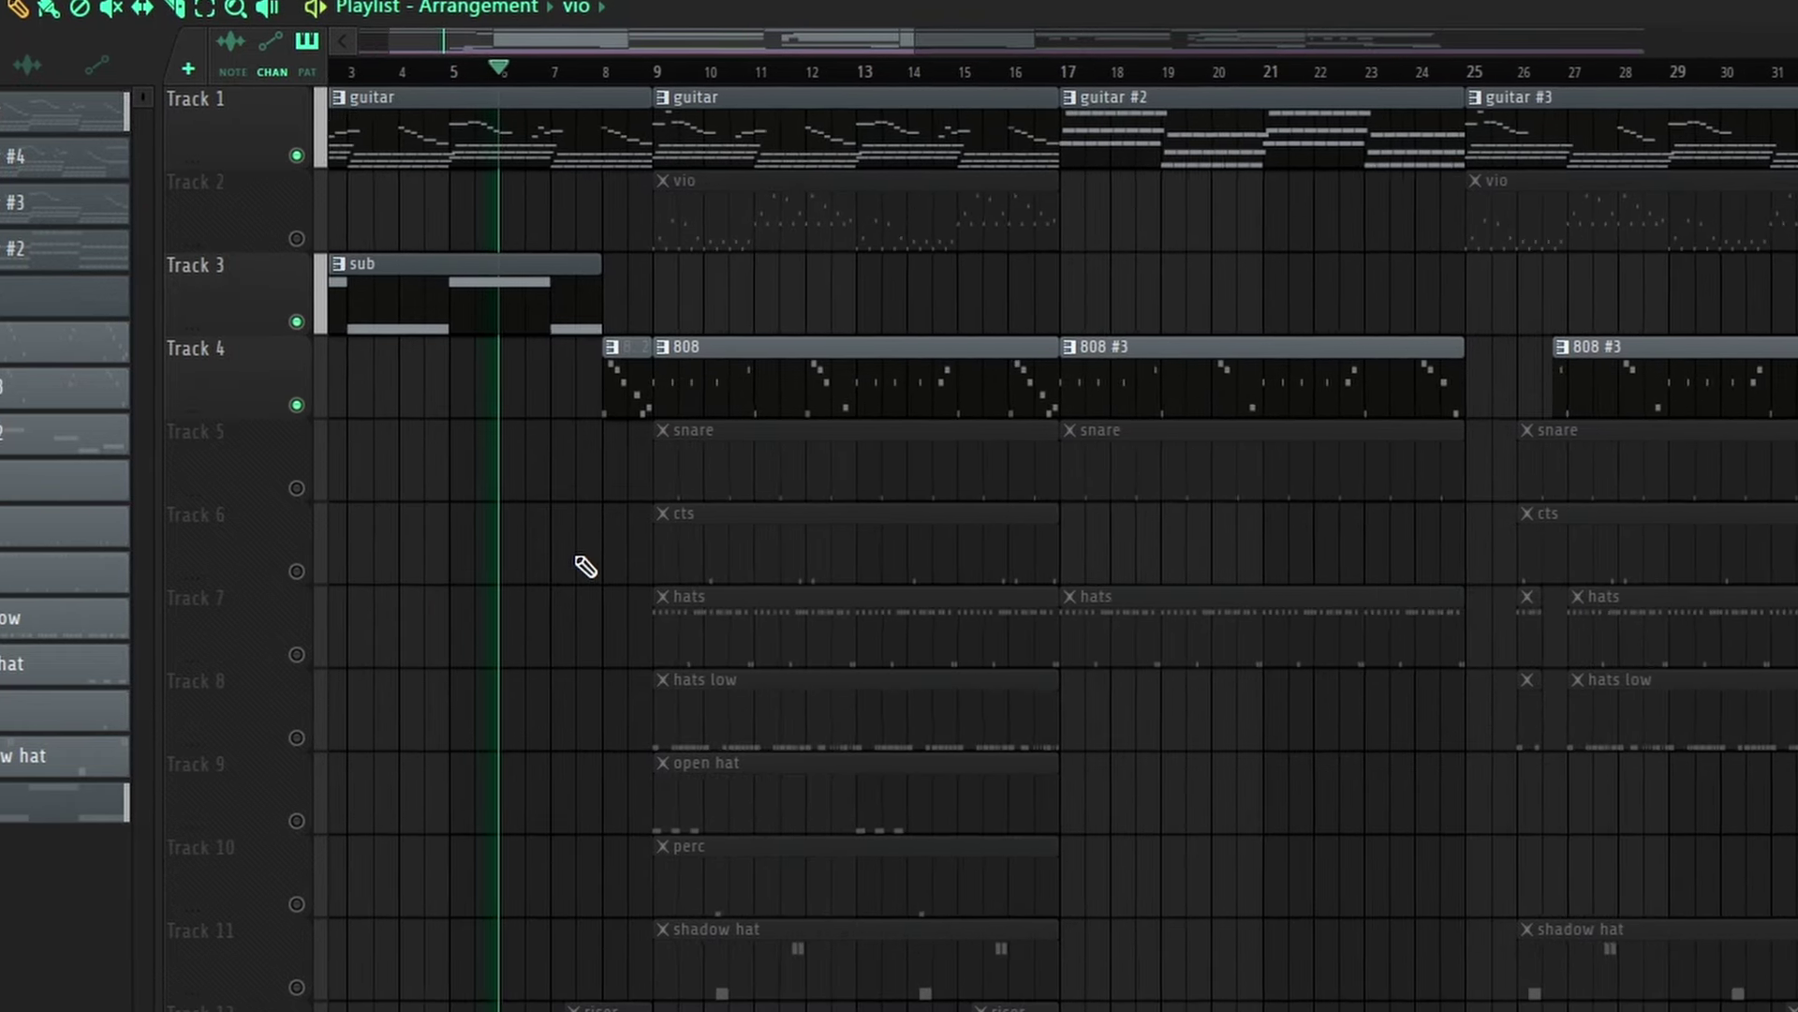
pyautogui.scroll(1, 585, 567)
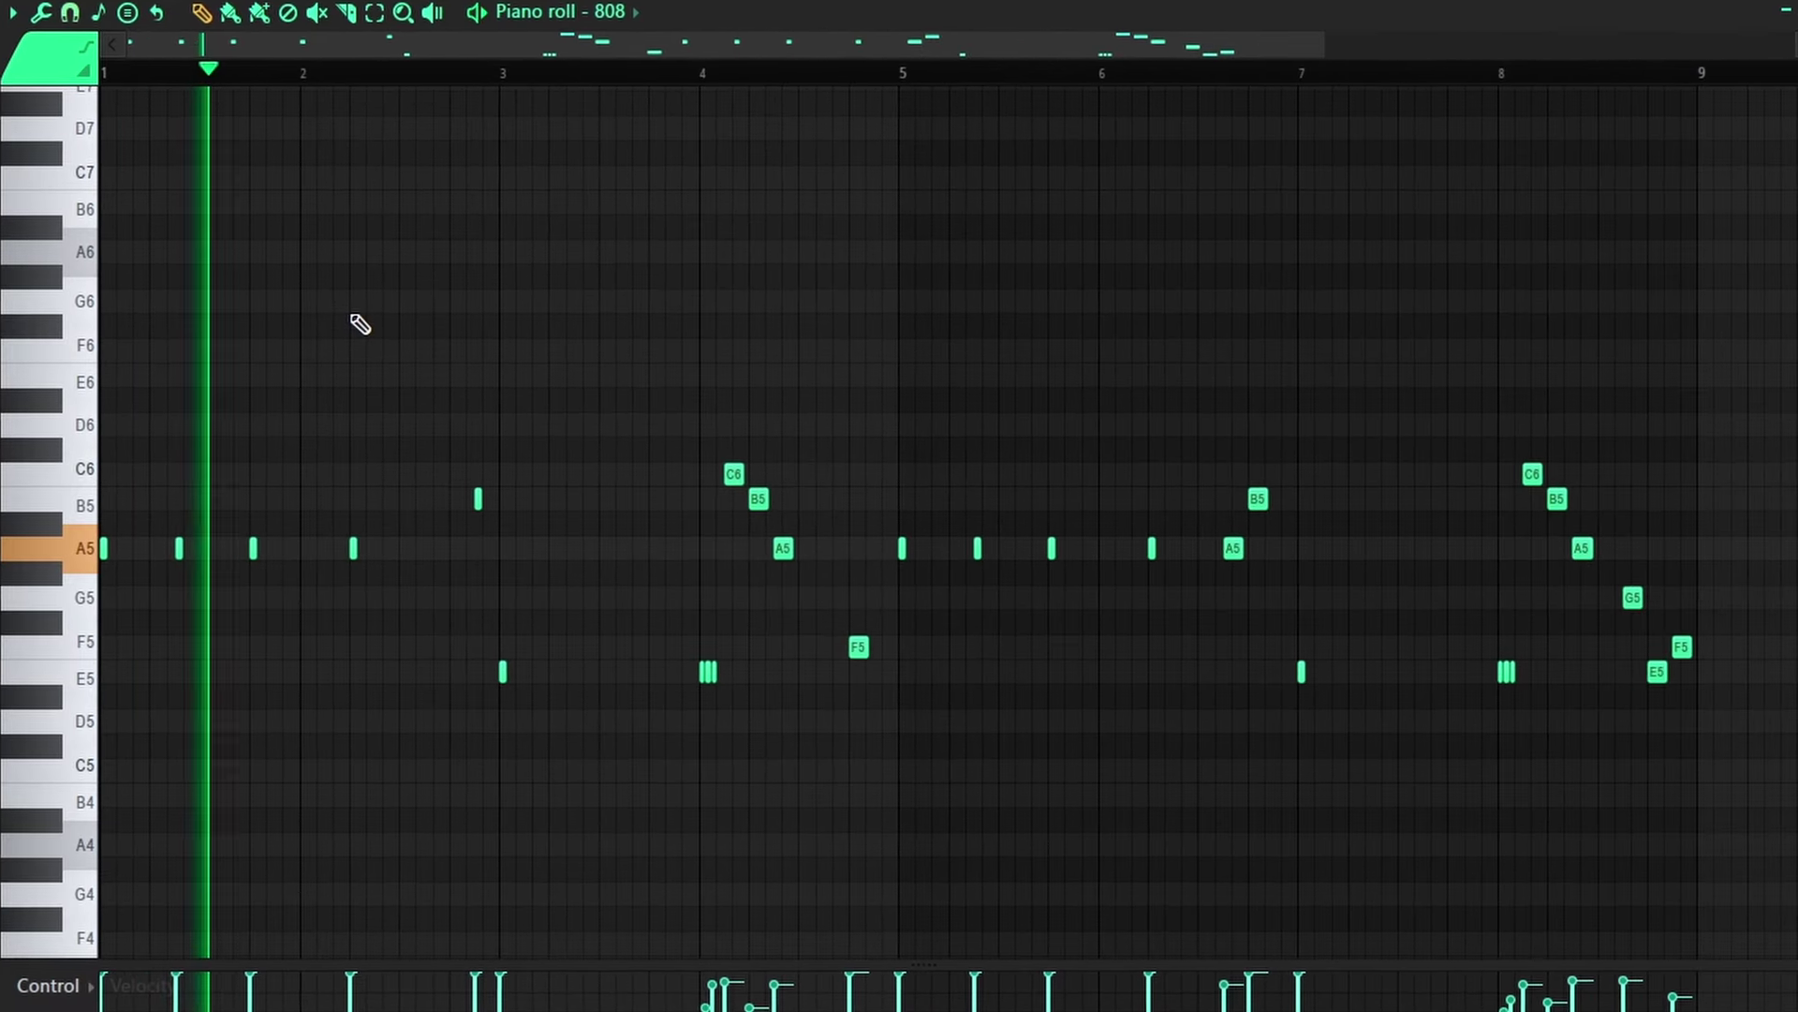
# Step: Play the 808 pattern in the piano roll and study its note placement up close across all eight bars
pyautogui.scroll(-2, 352, 314)
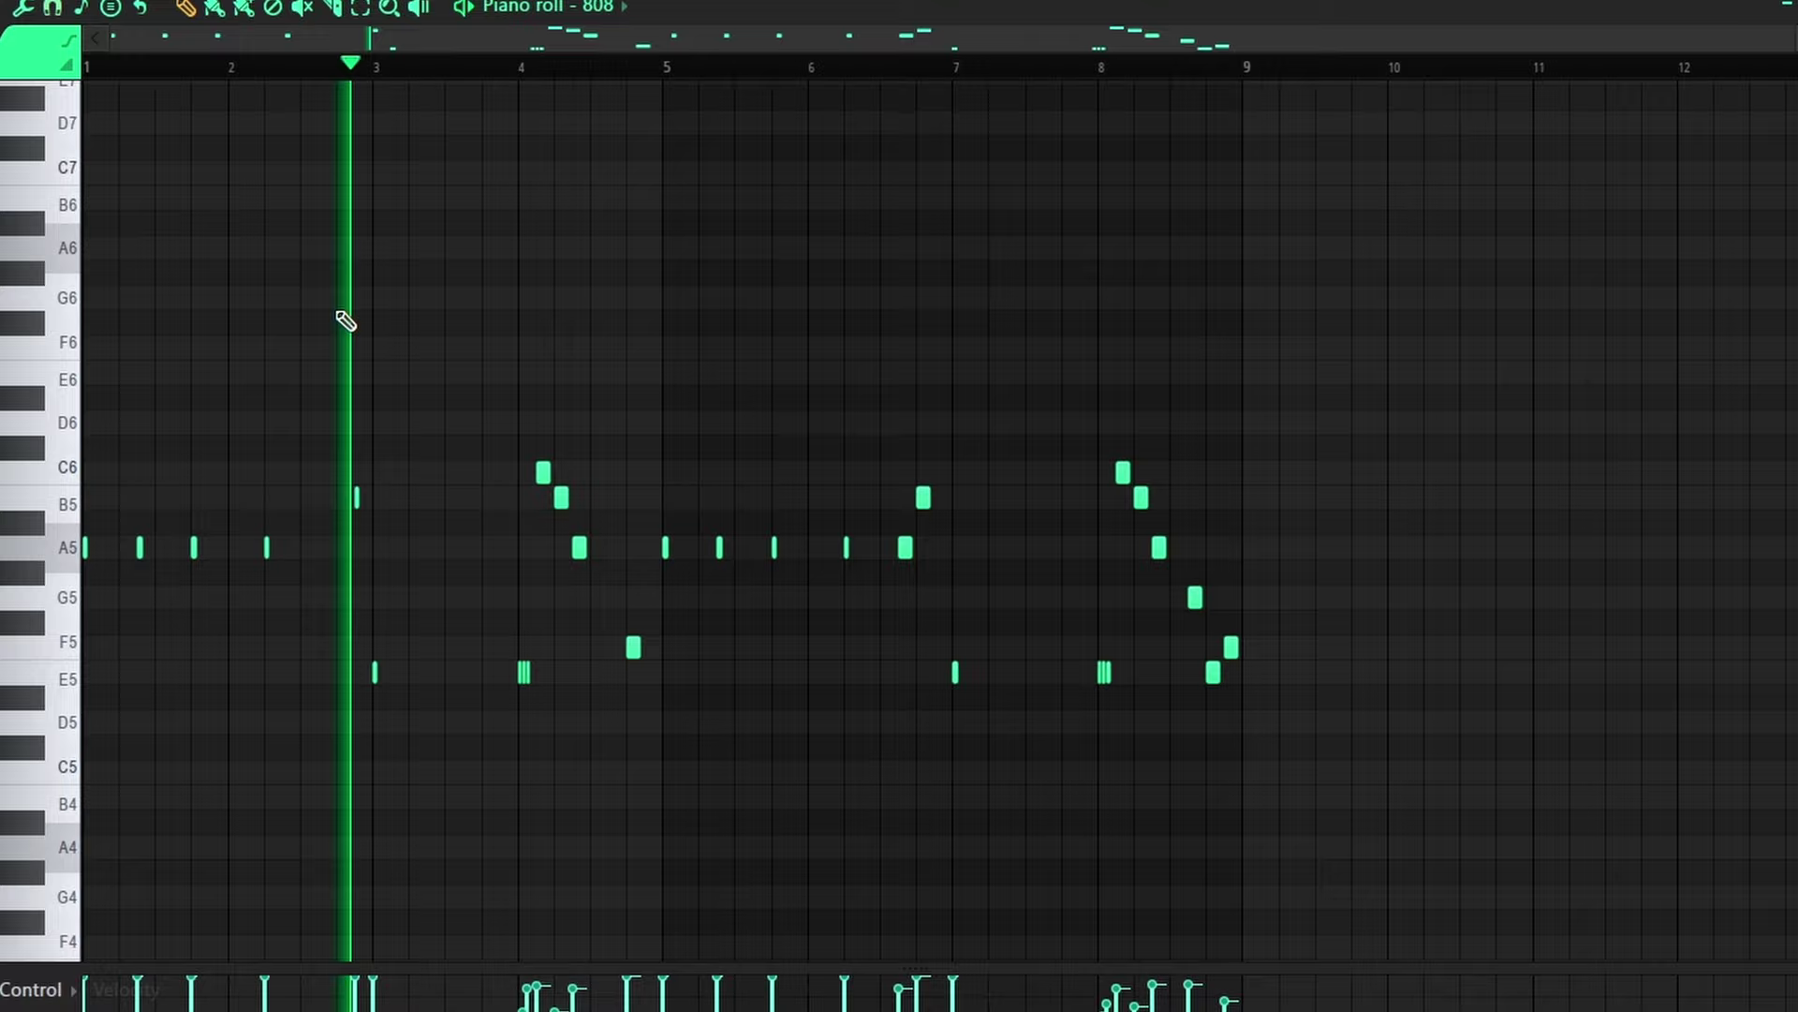
pyautogui.keyDown('ctrl'); pyautogui.scroll(2, 412, 671); pyautogui.keyUp('ctrl')
pyautogui.keyDown('ctrl'); pyautogui.scroll(3, 459, 712); pyautogui.keyUp('ctrl')
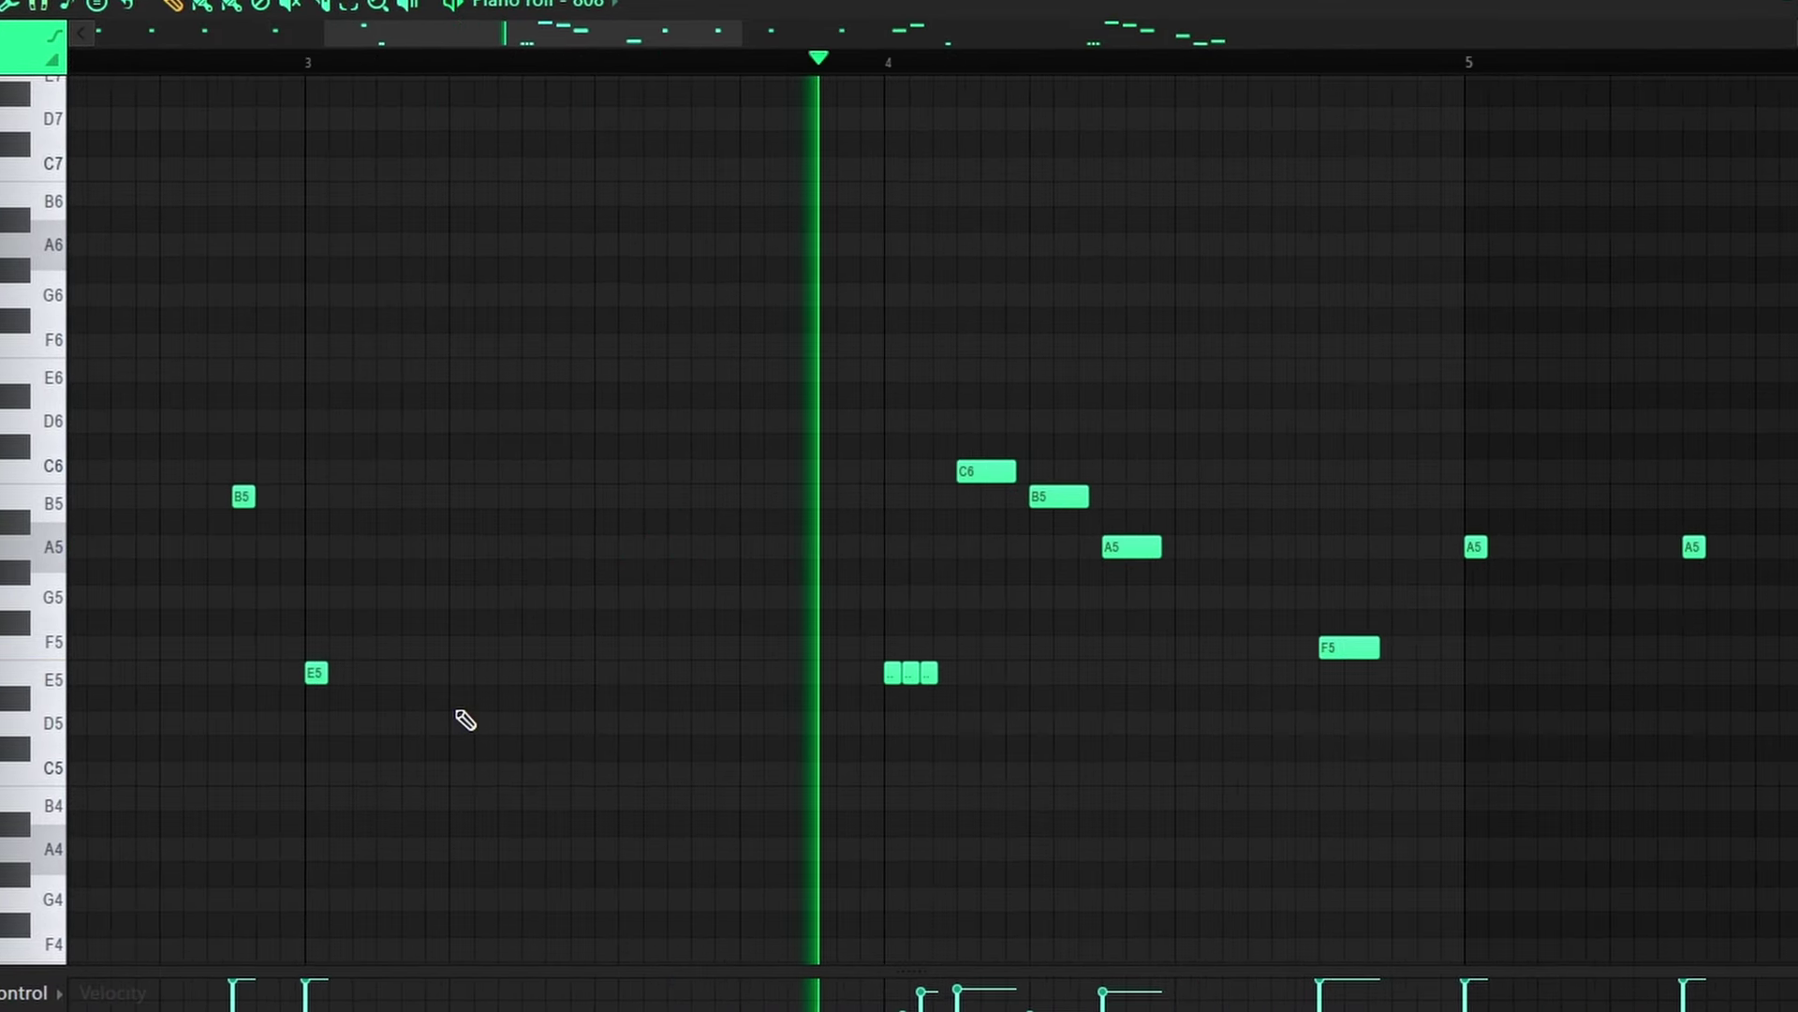
pyautogui.keyDown('ctrl'); pyautogui.scroll(-2, 460, 714); pyautogui.keyUp('ctrl')
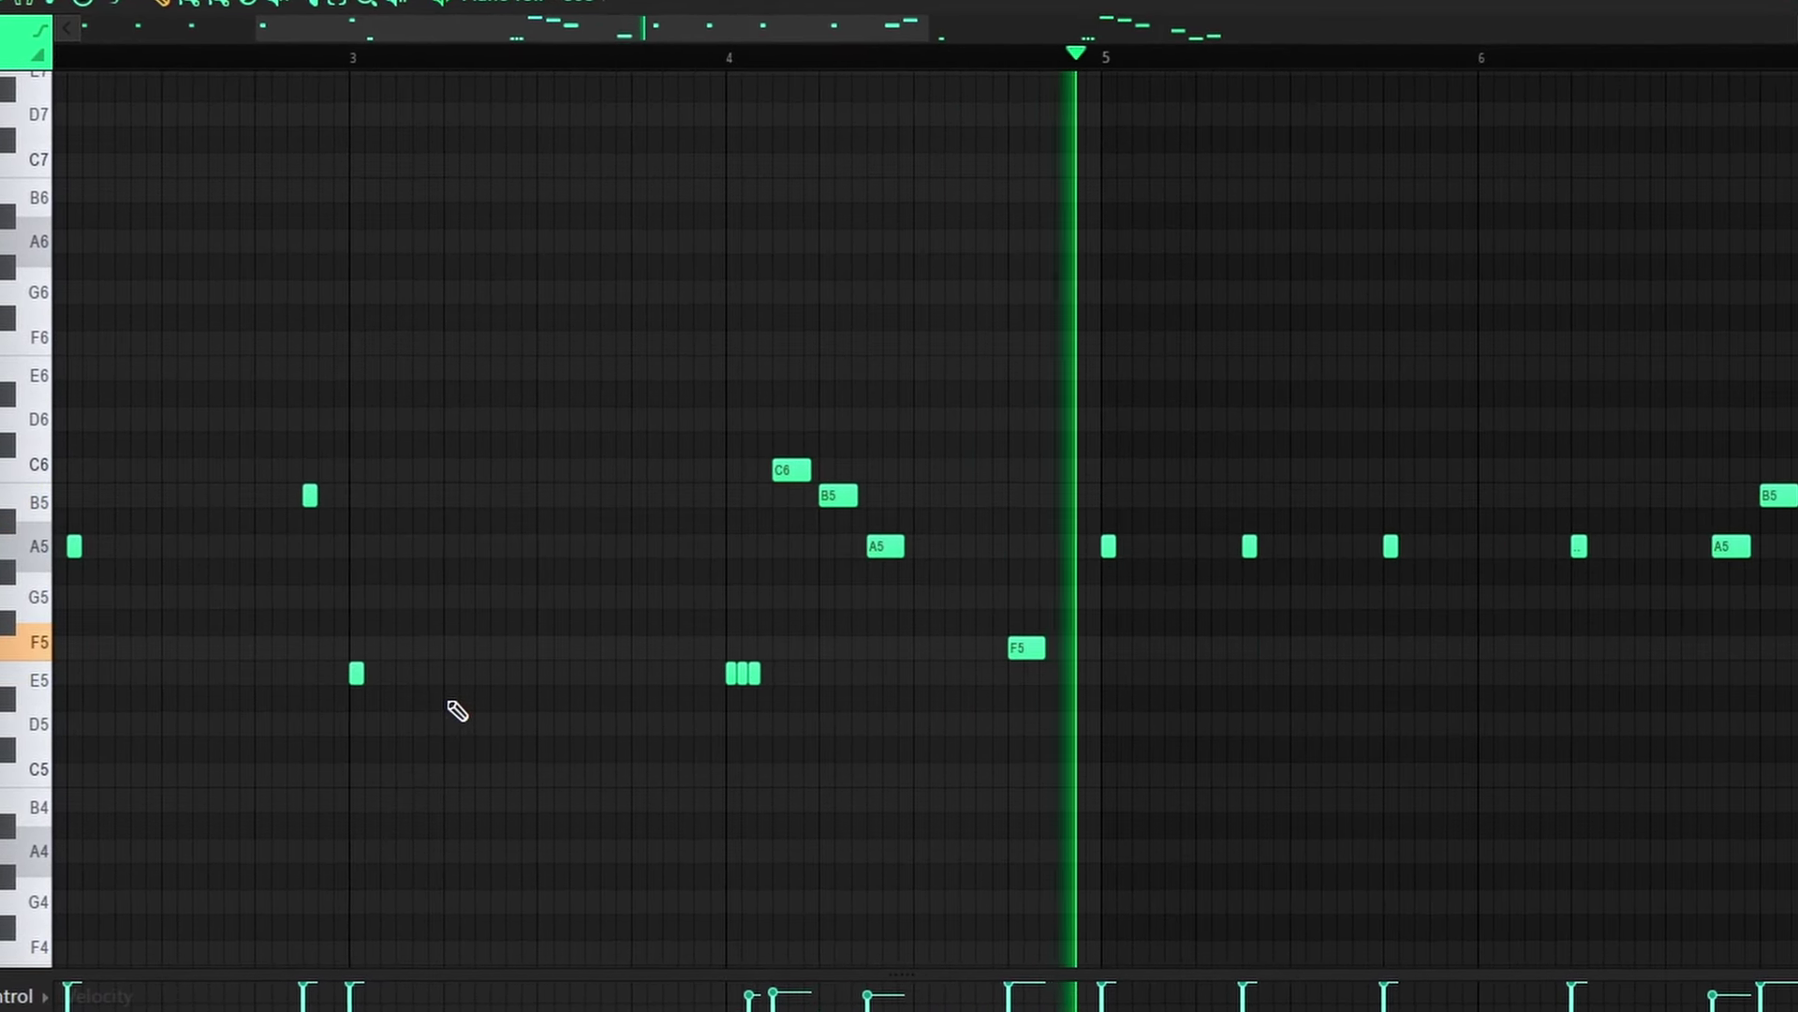
pyautogui.keyDown('ctrl'); pyautogui.scroll(-3, 460, 712); pyautogui.keyUp('ctrl')
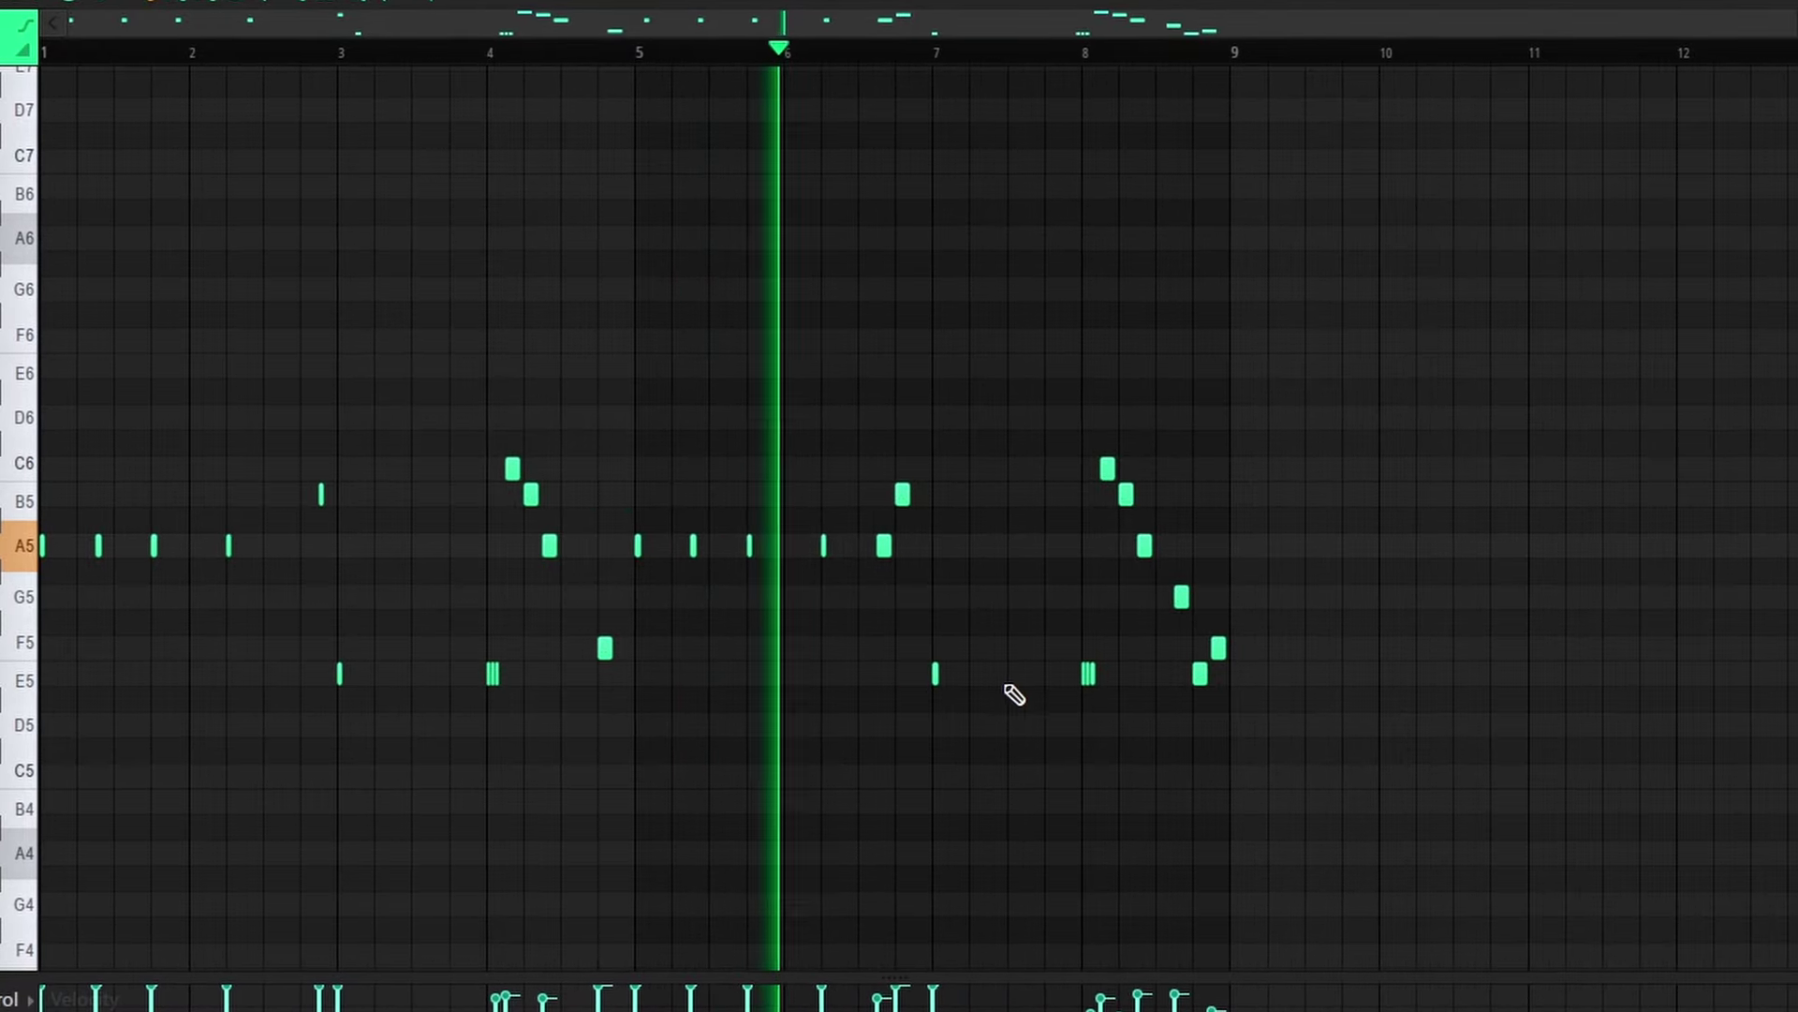
pyautogui.keyDown('ctrl'); pyautogui.scroll(5, 1011, 694); pyautogui.keyUp('ctrl')
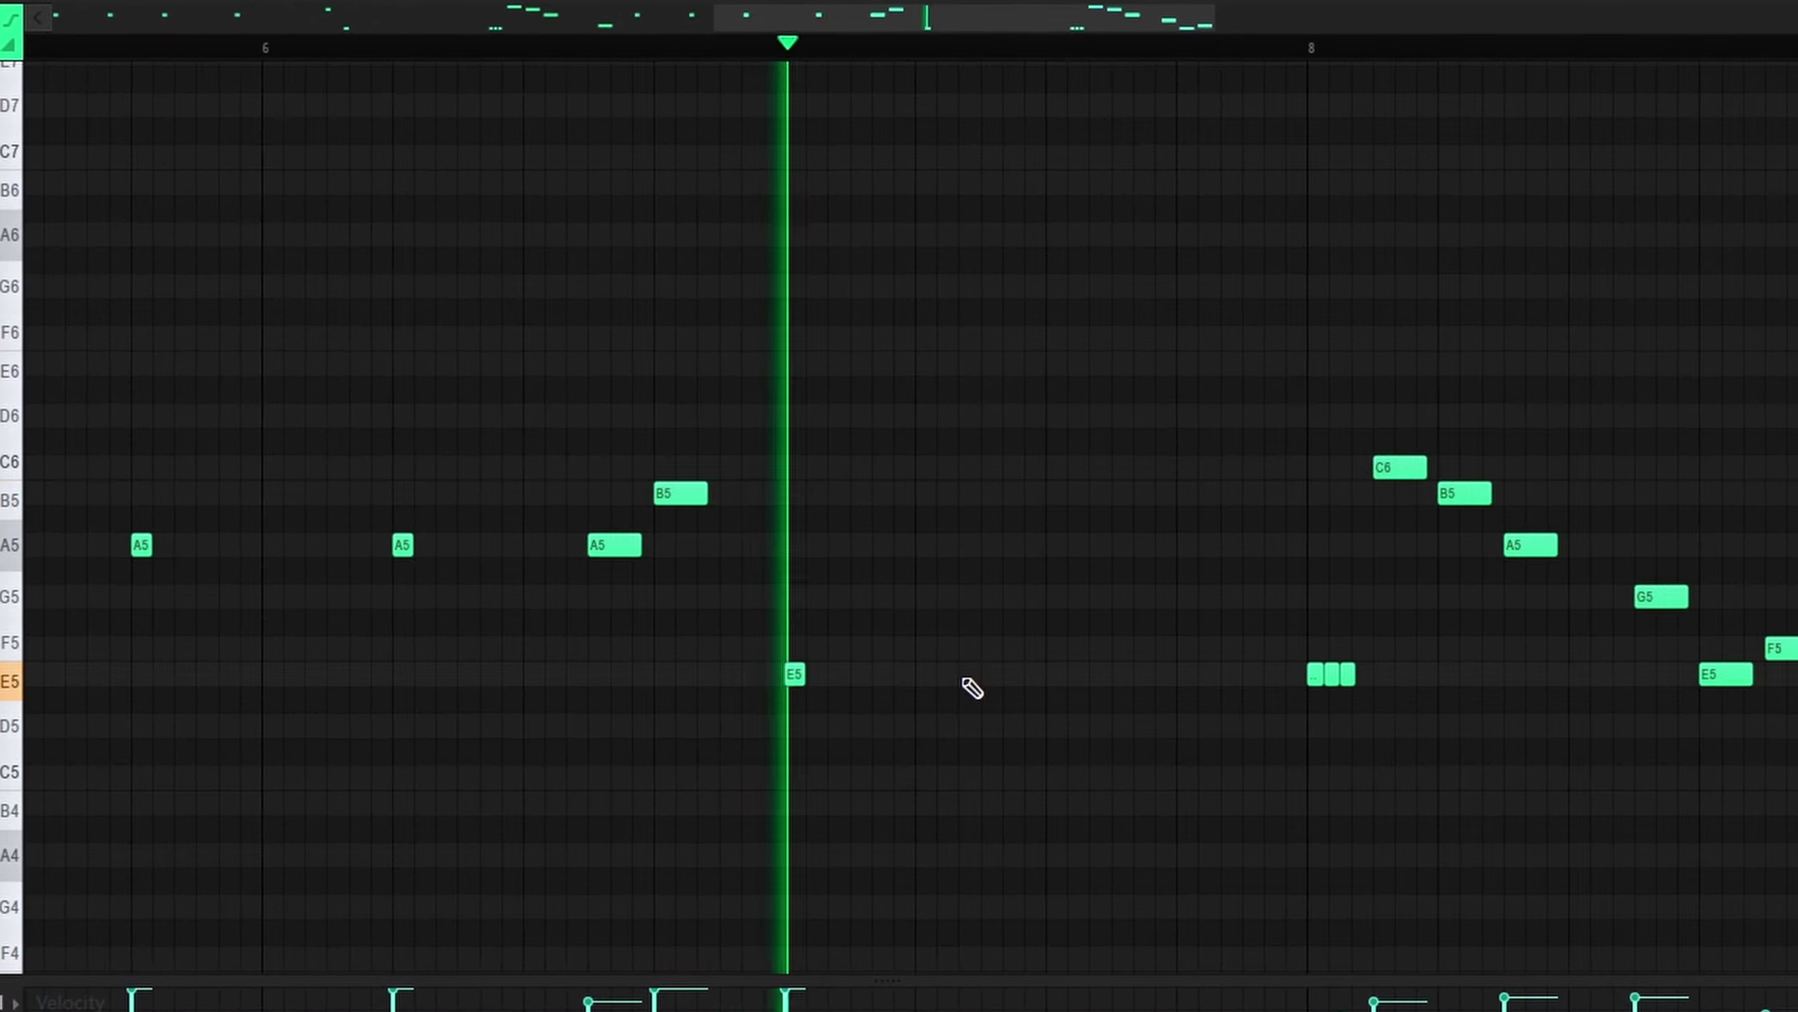
pyautogui.keyDown('ctrl'); pyautogui.scroll(-2, 1195, 755); pyautogui.keyUp('ctrl')
pyautogui.keyDown('ctrl'); pyautogui.scroll(2, 1195, 755); pyautogui.keyUp('ctrl')
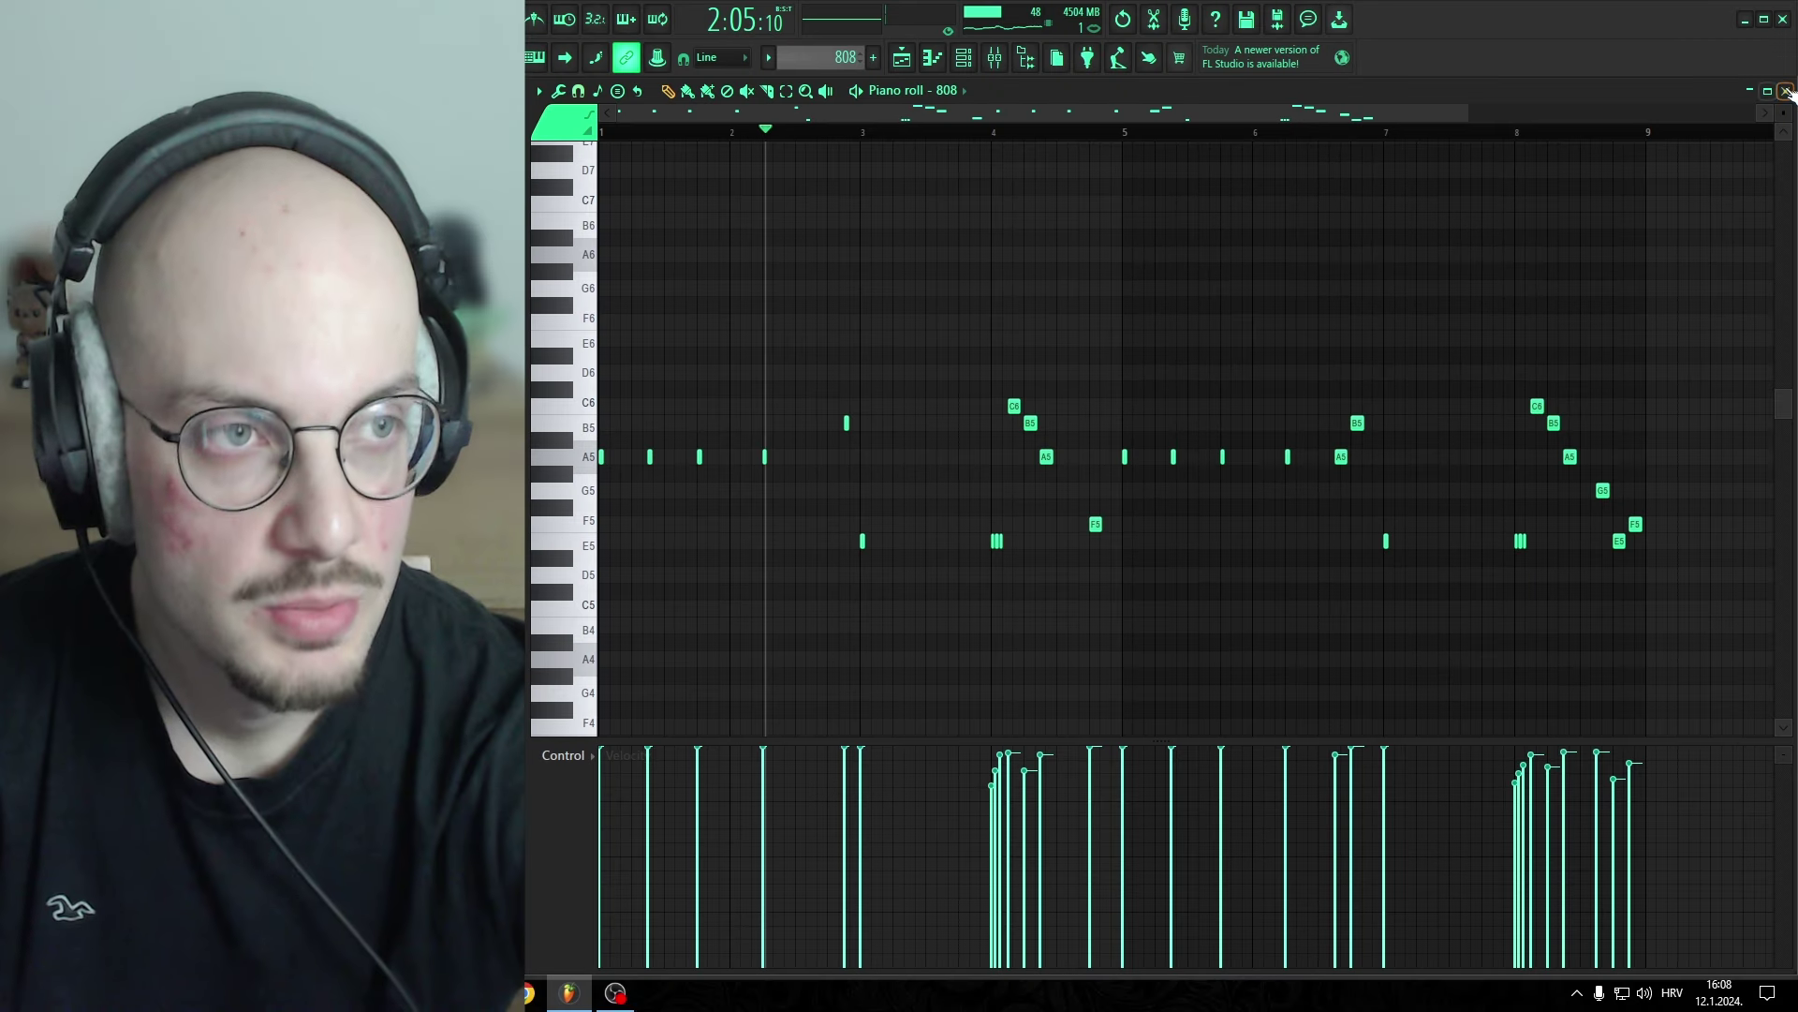
# Step: Close the 808 piano roll, check the sample and settings in the 808 channel's sampler, and return to the playlist
pyautogui.click(1783, 91)
pyautogui.keyDown('ctrl'); pyautogui.scroll(-2, 996, 434); pyautogui.keyUp('ctrl')
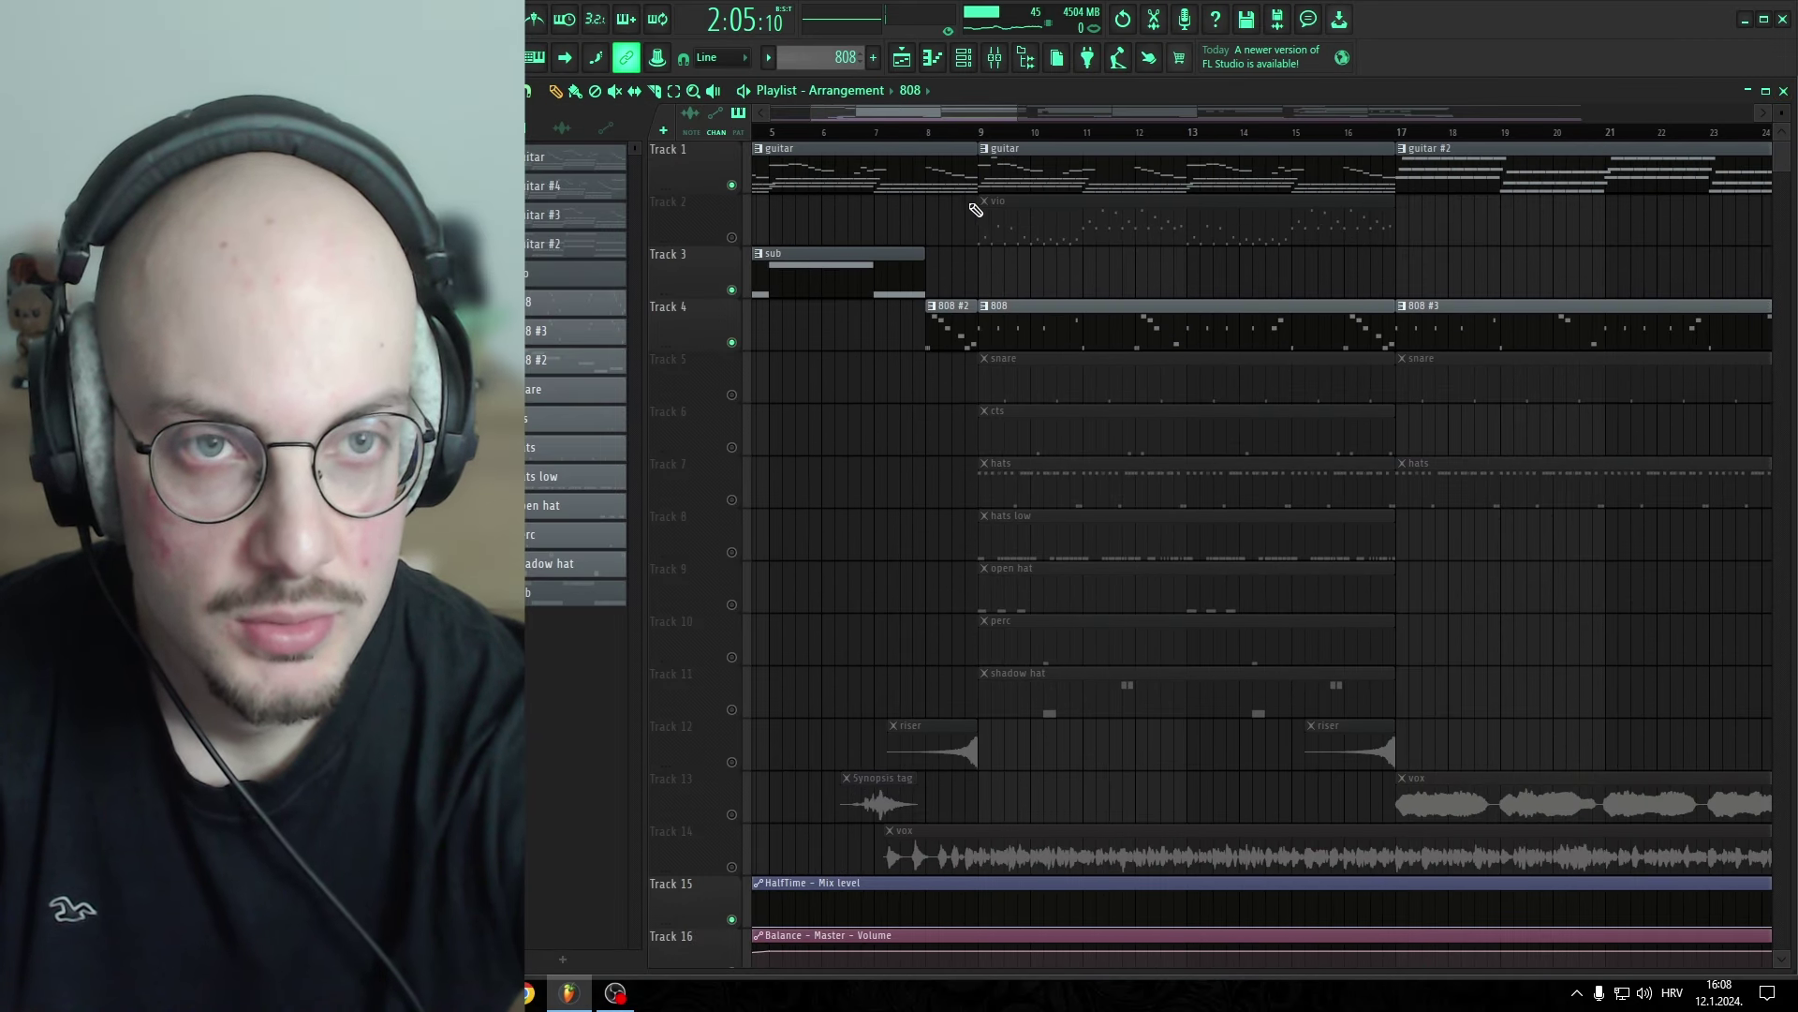
pyautogui.press('F6')
pyautogui.click(1594, 225)
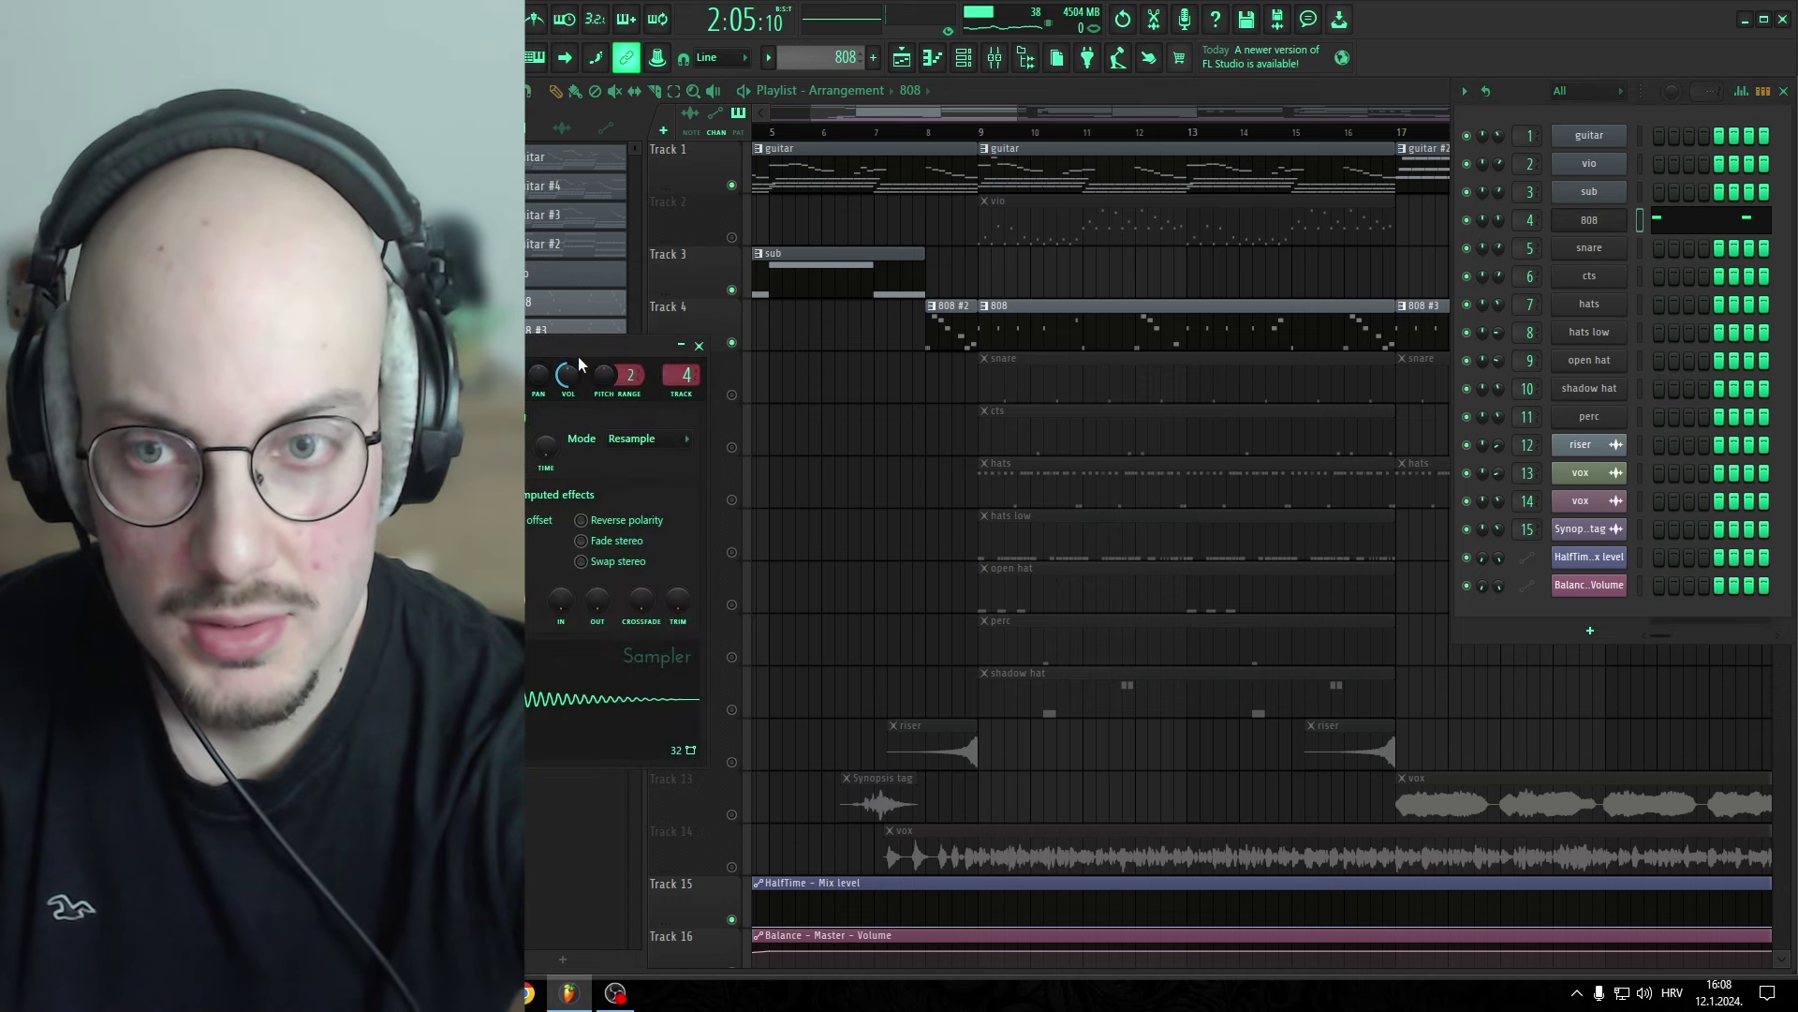
pyautogui.moveTo(580, 345); pyautogui.dragTo(1120, 274)
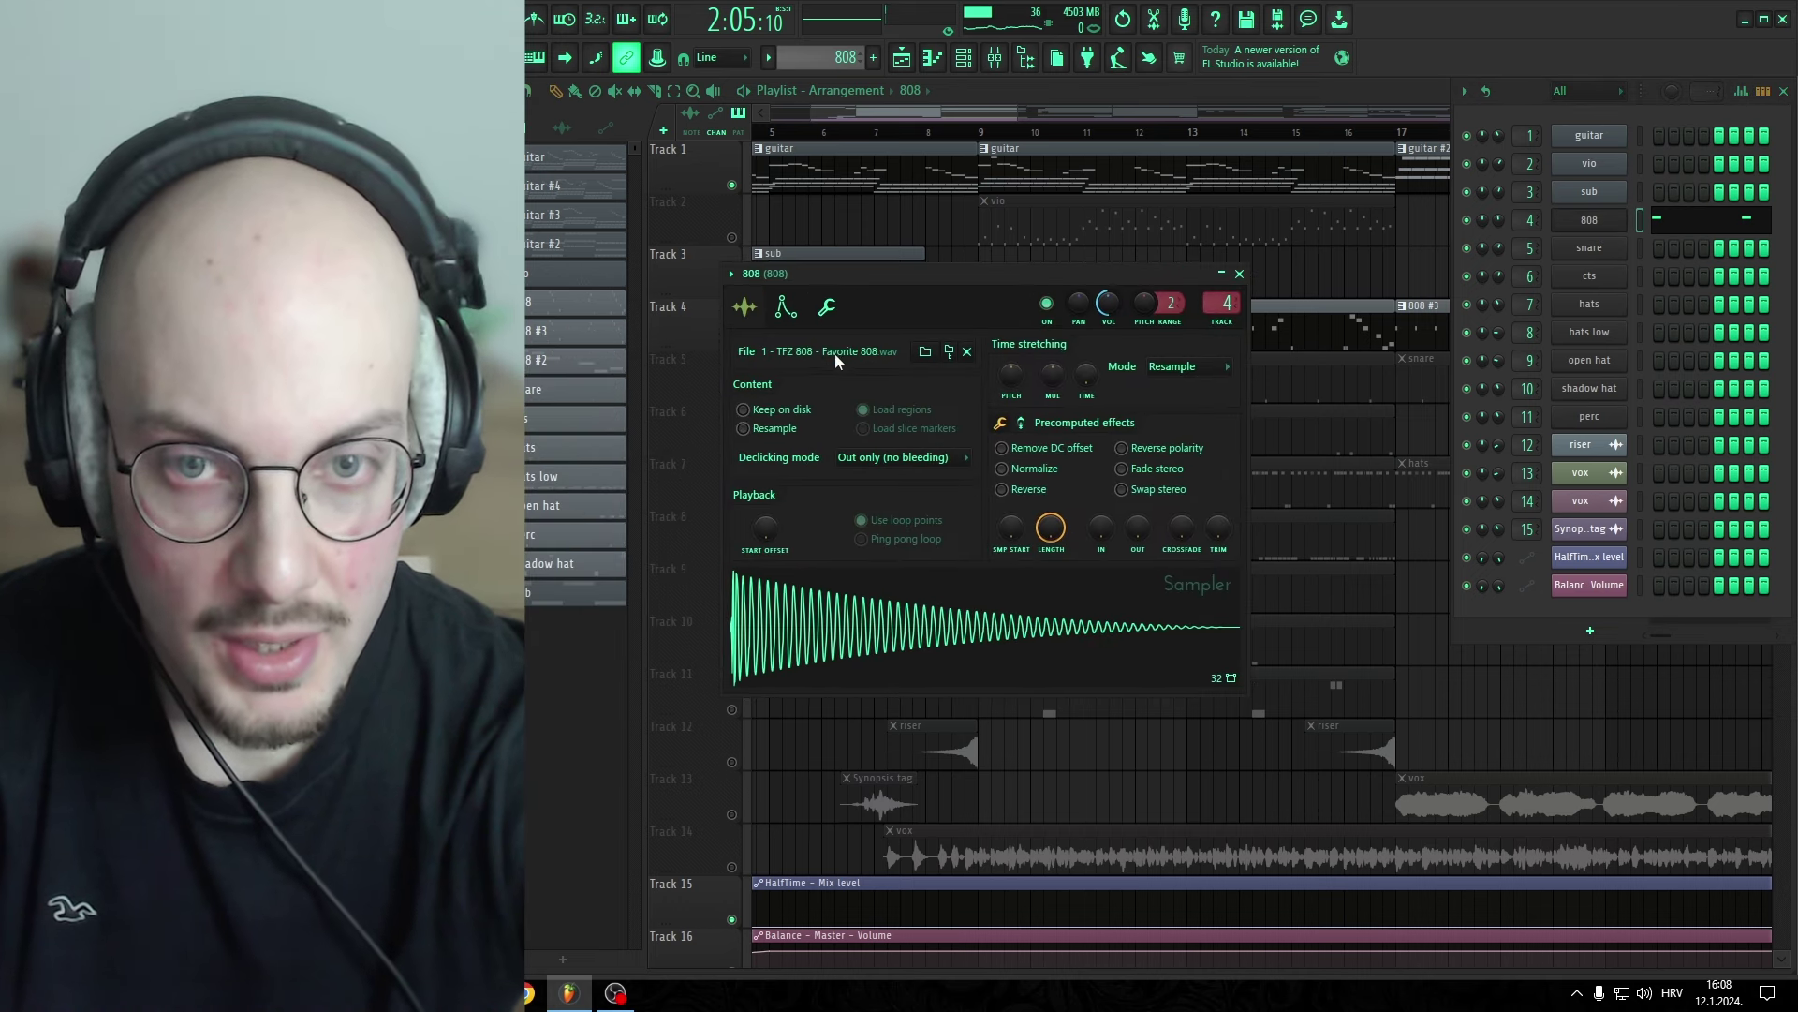
pyautogui.click(1239, 274)
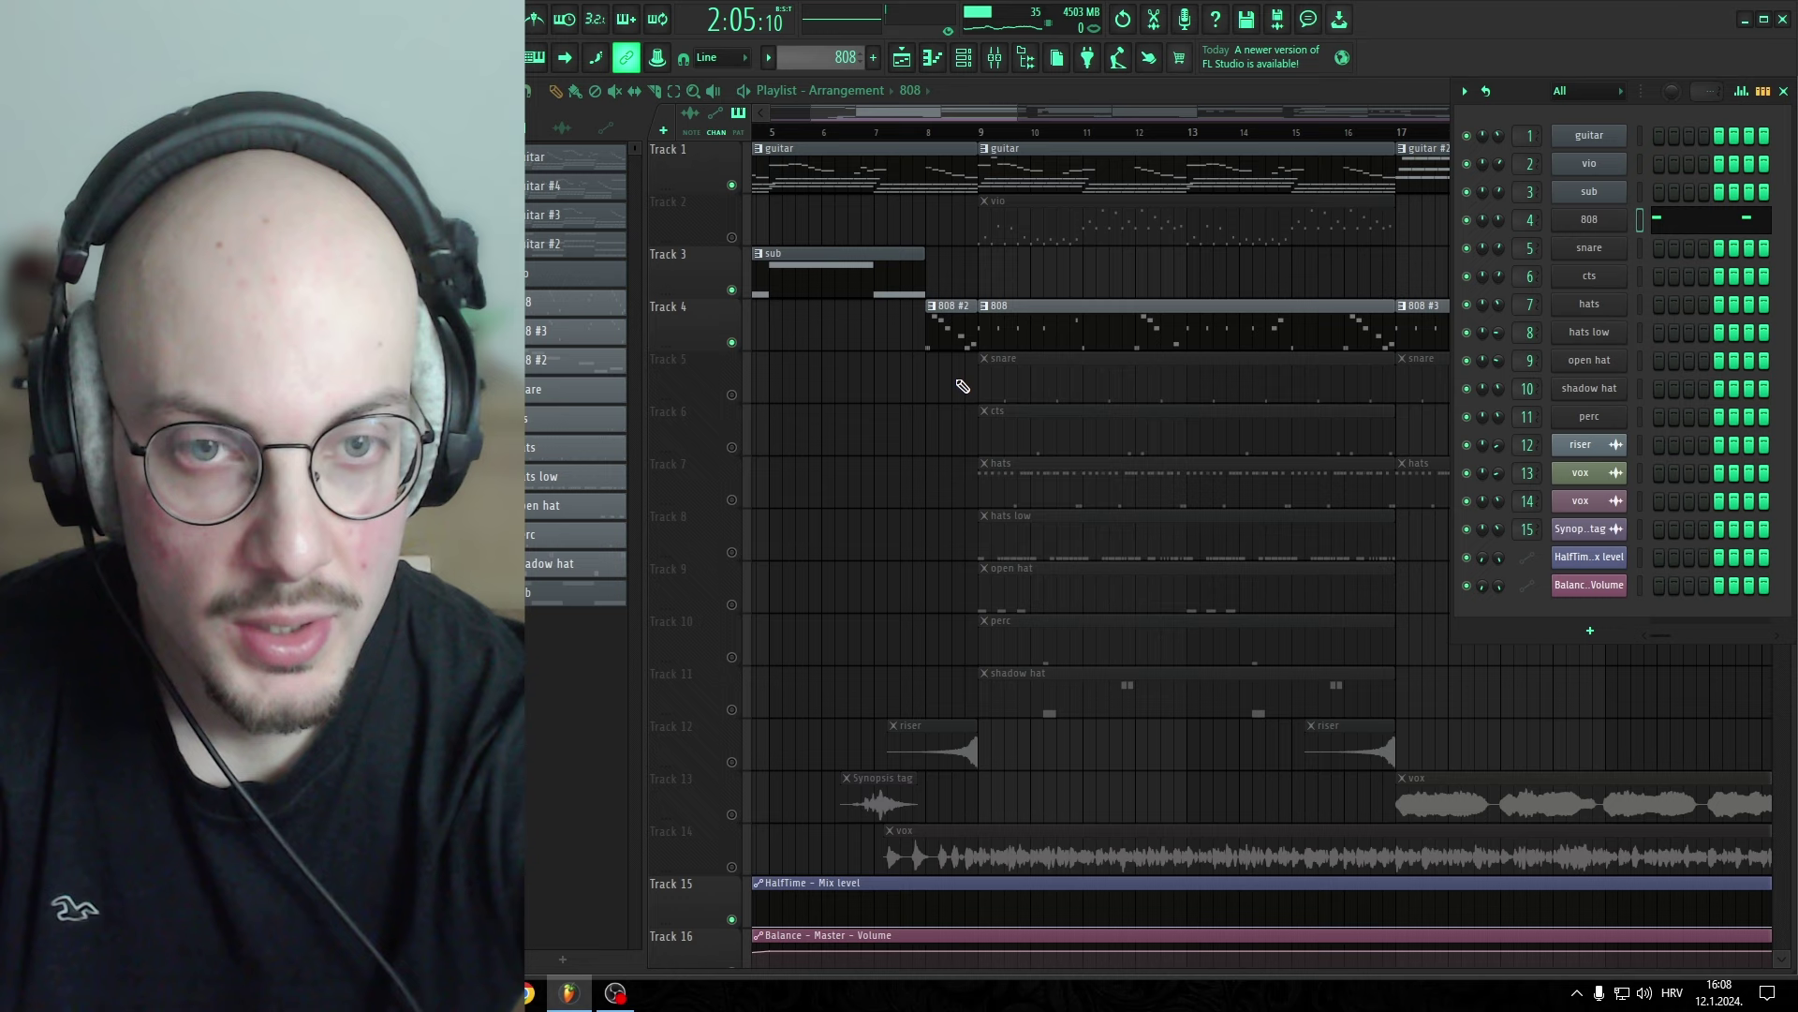
pyautogui.press('F6')
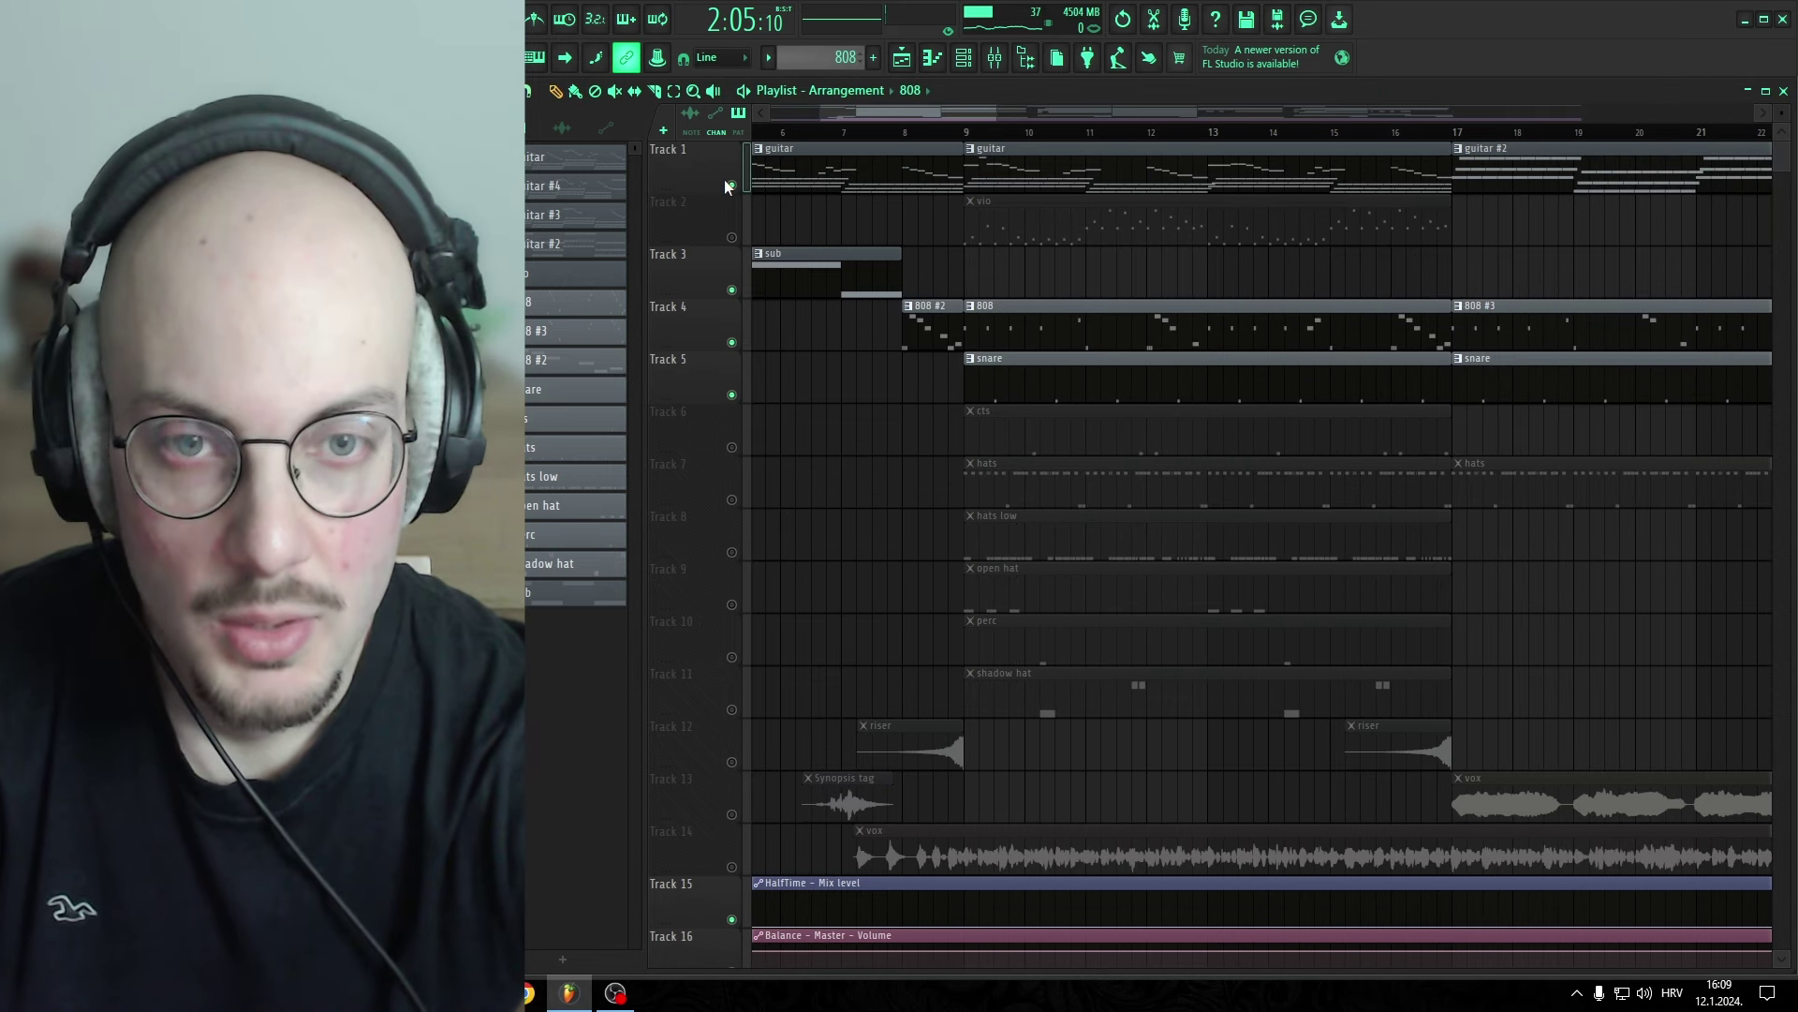
# Step: Enable the snare on track 5, mute the guitar on track 1, and play the 808 together with the snare
pyautogui.click(731, 185)
pyautogui.press('space')
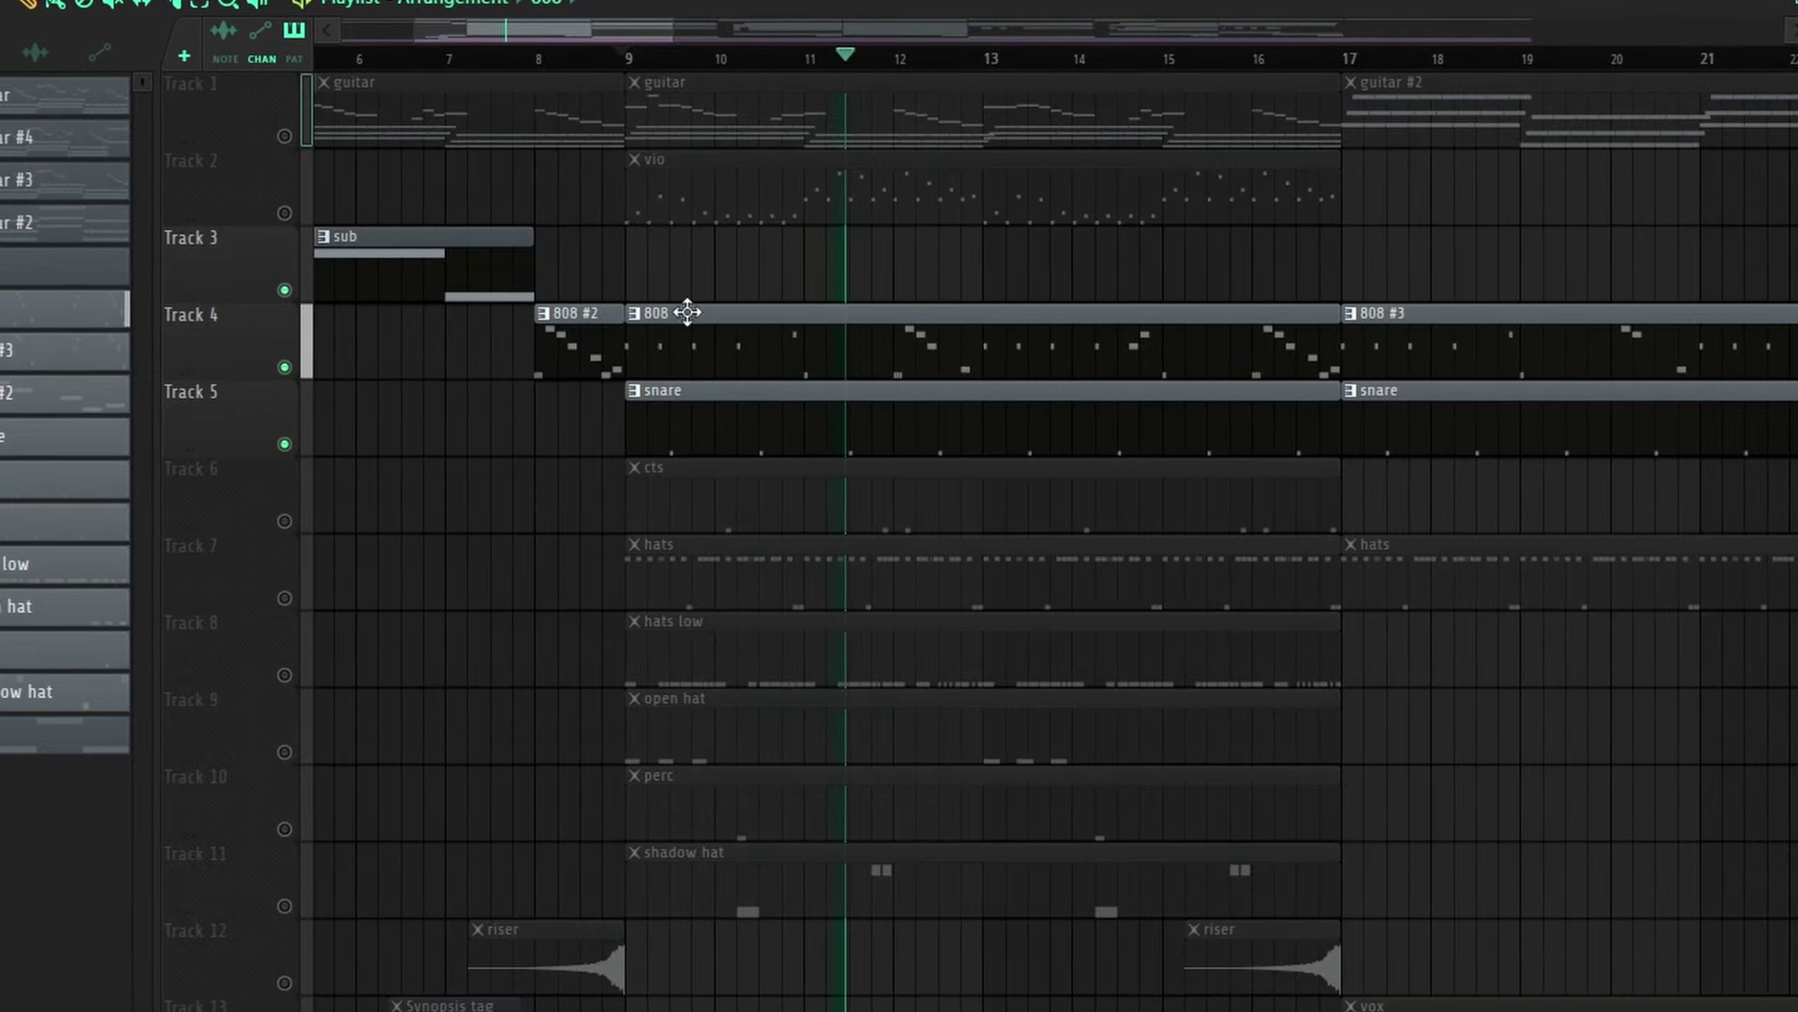
pyautogui.scroll(-2, 630, 354)
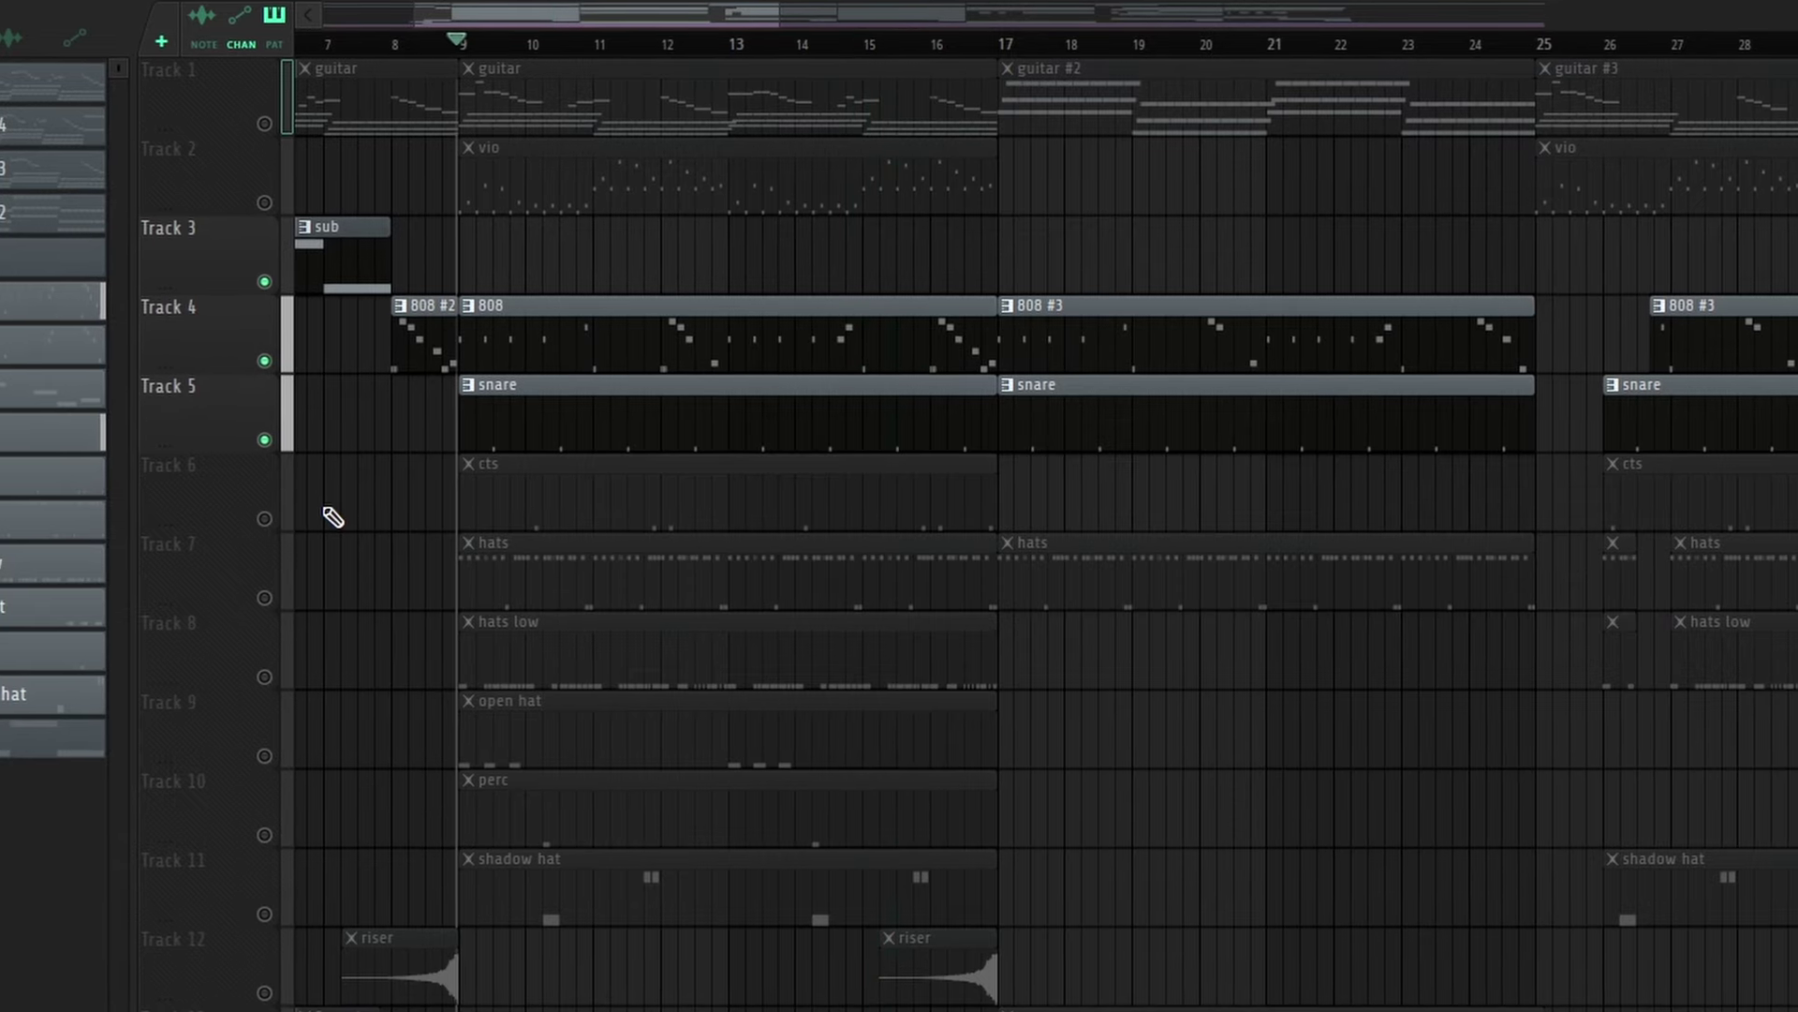
# Step: Enable the cts pattern on track 6, play it with the 808 and snare, and examine its notes in the piano roll
pyautogui.click(265, 518)
pyautogui.press('space')
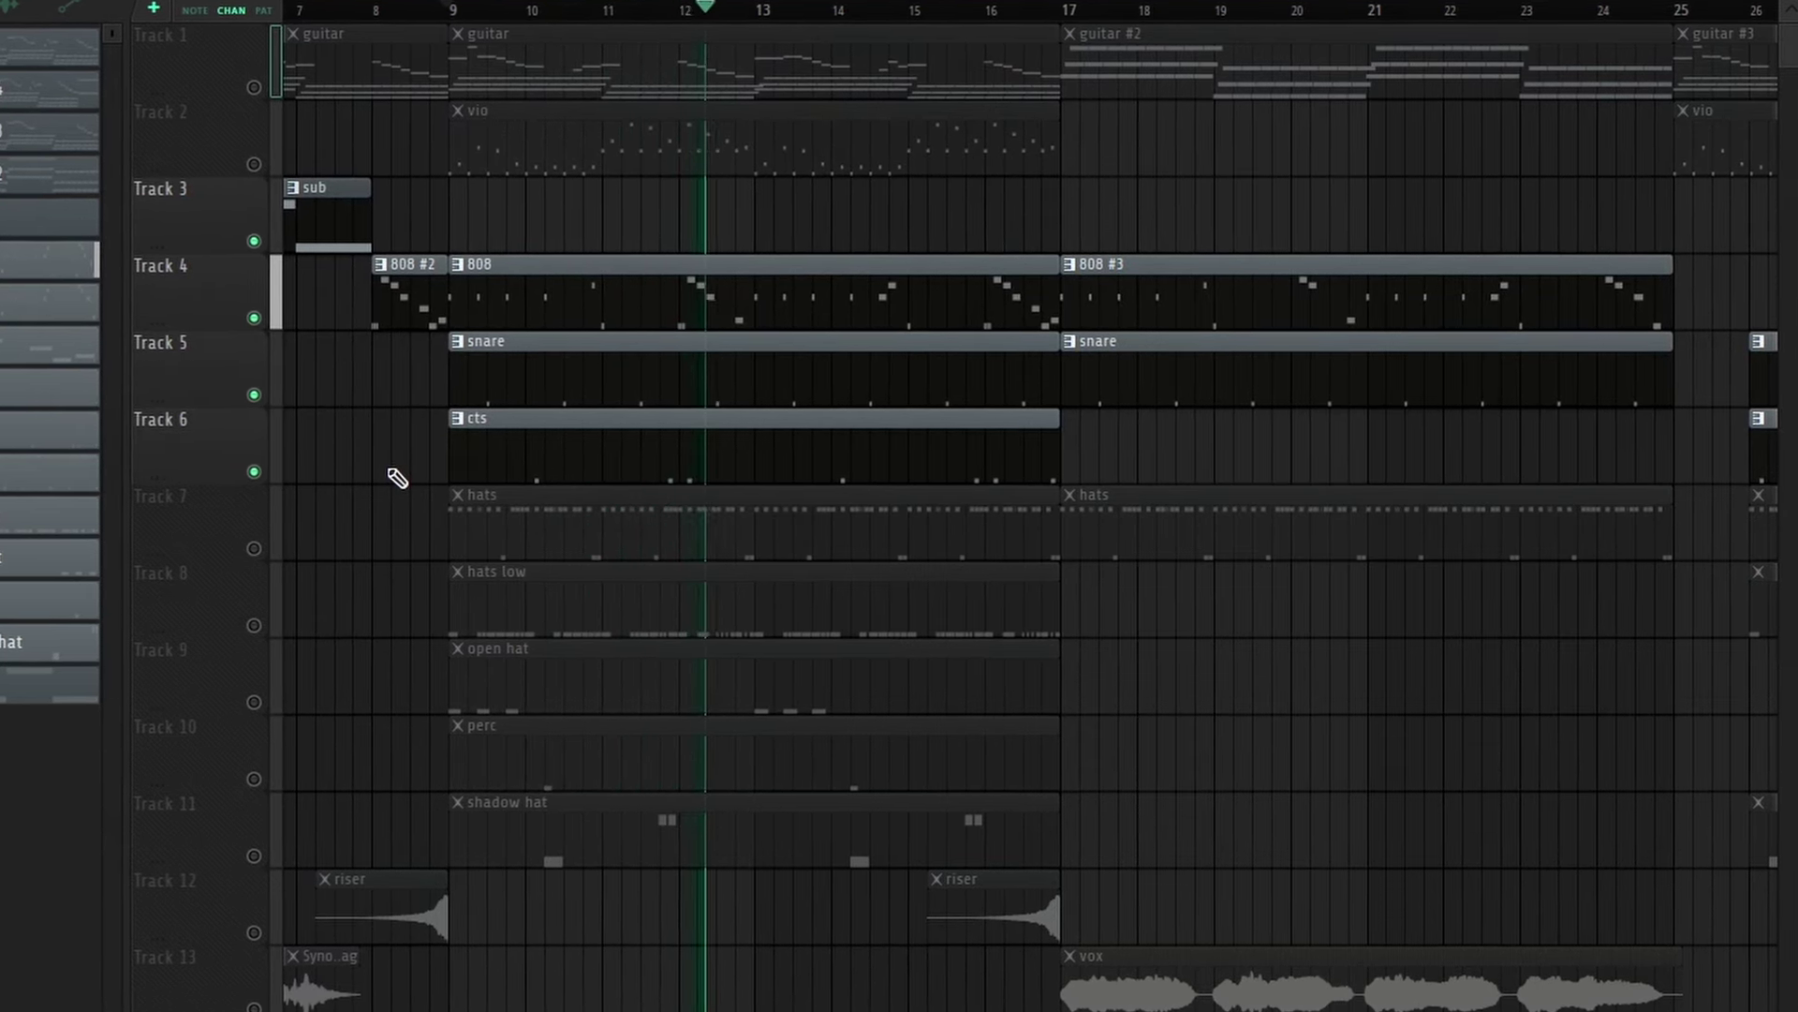
pyautogui.doubleClick(644, 431)
pyautogui.scroll(2, 982, 538)
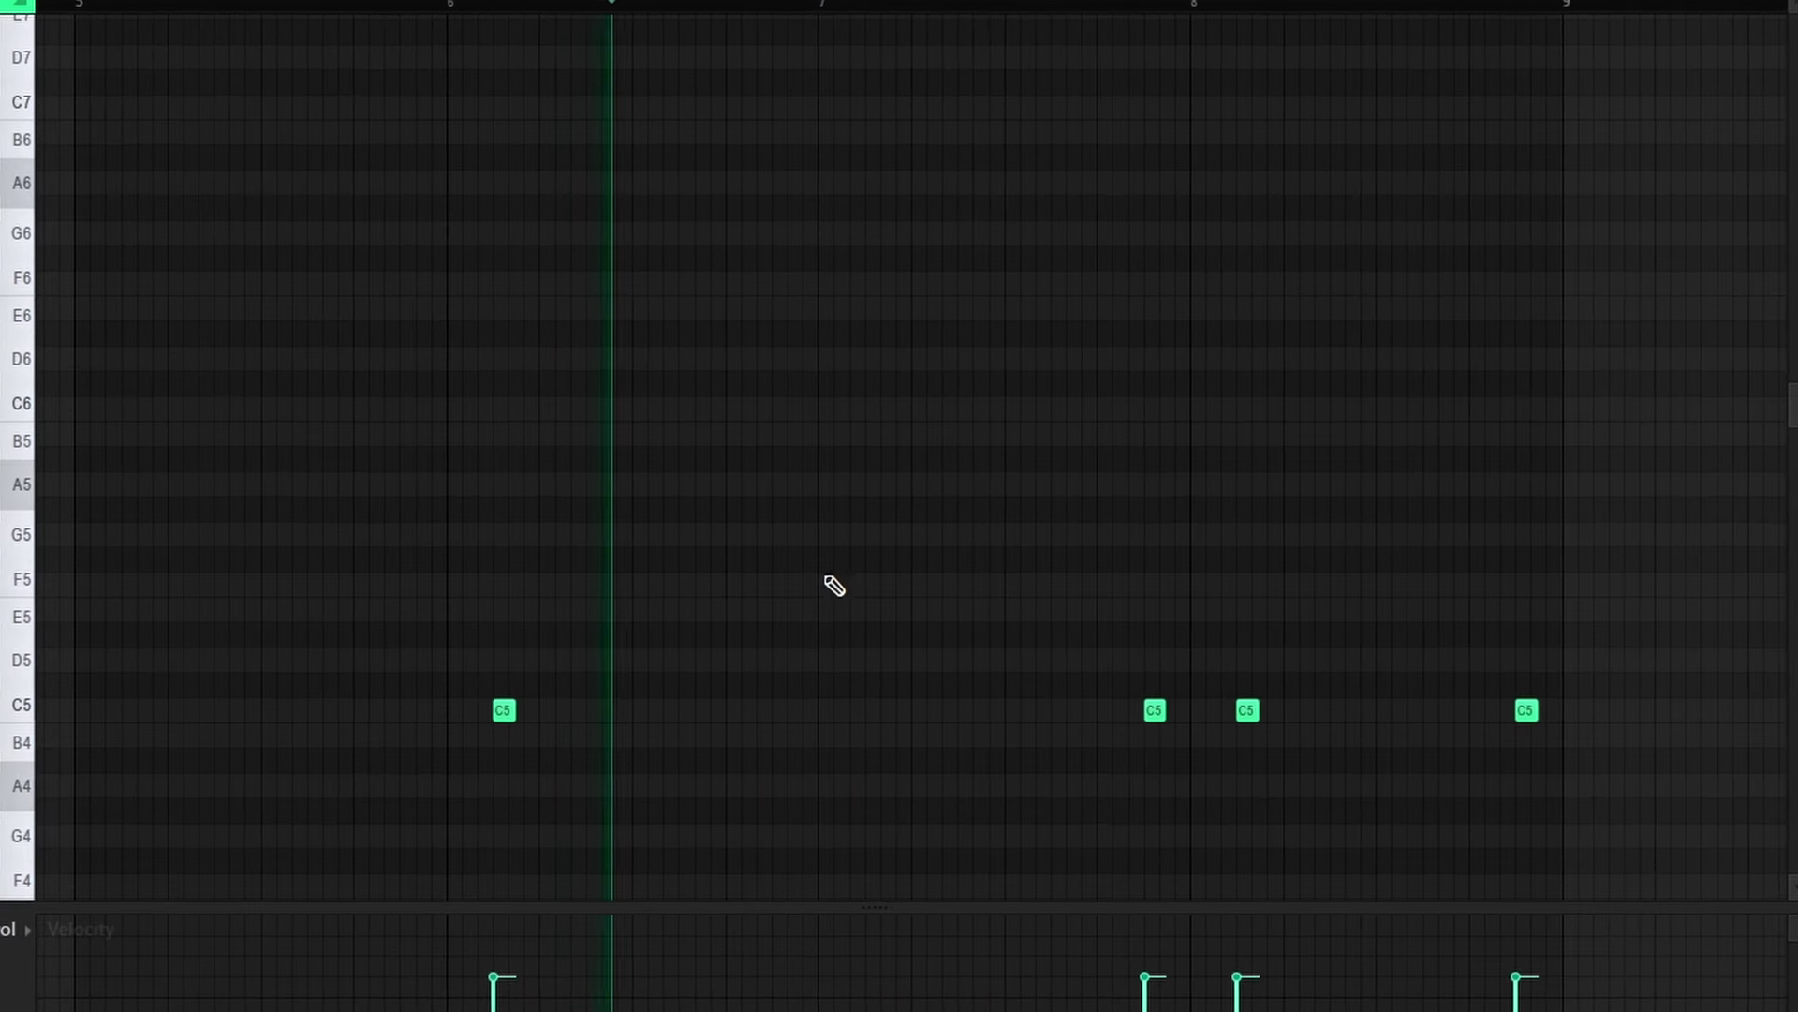
pyautogui.scroll(-1, 824, 575)
pyautogui.scroll(3, 1161, 655)
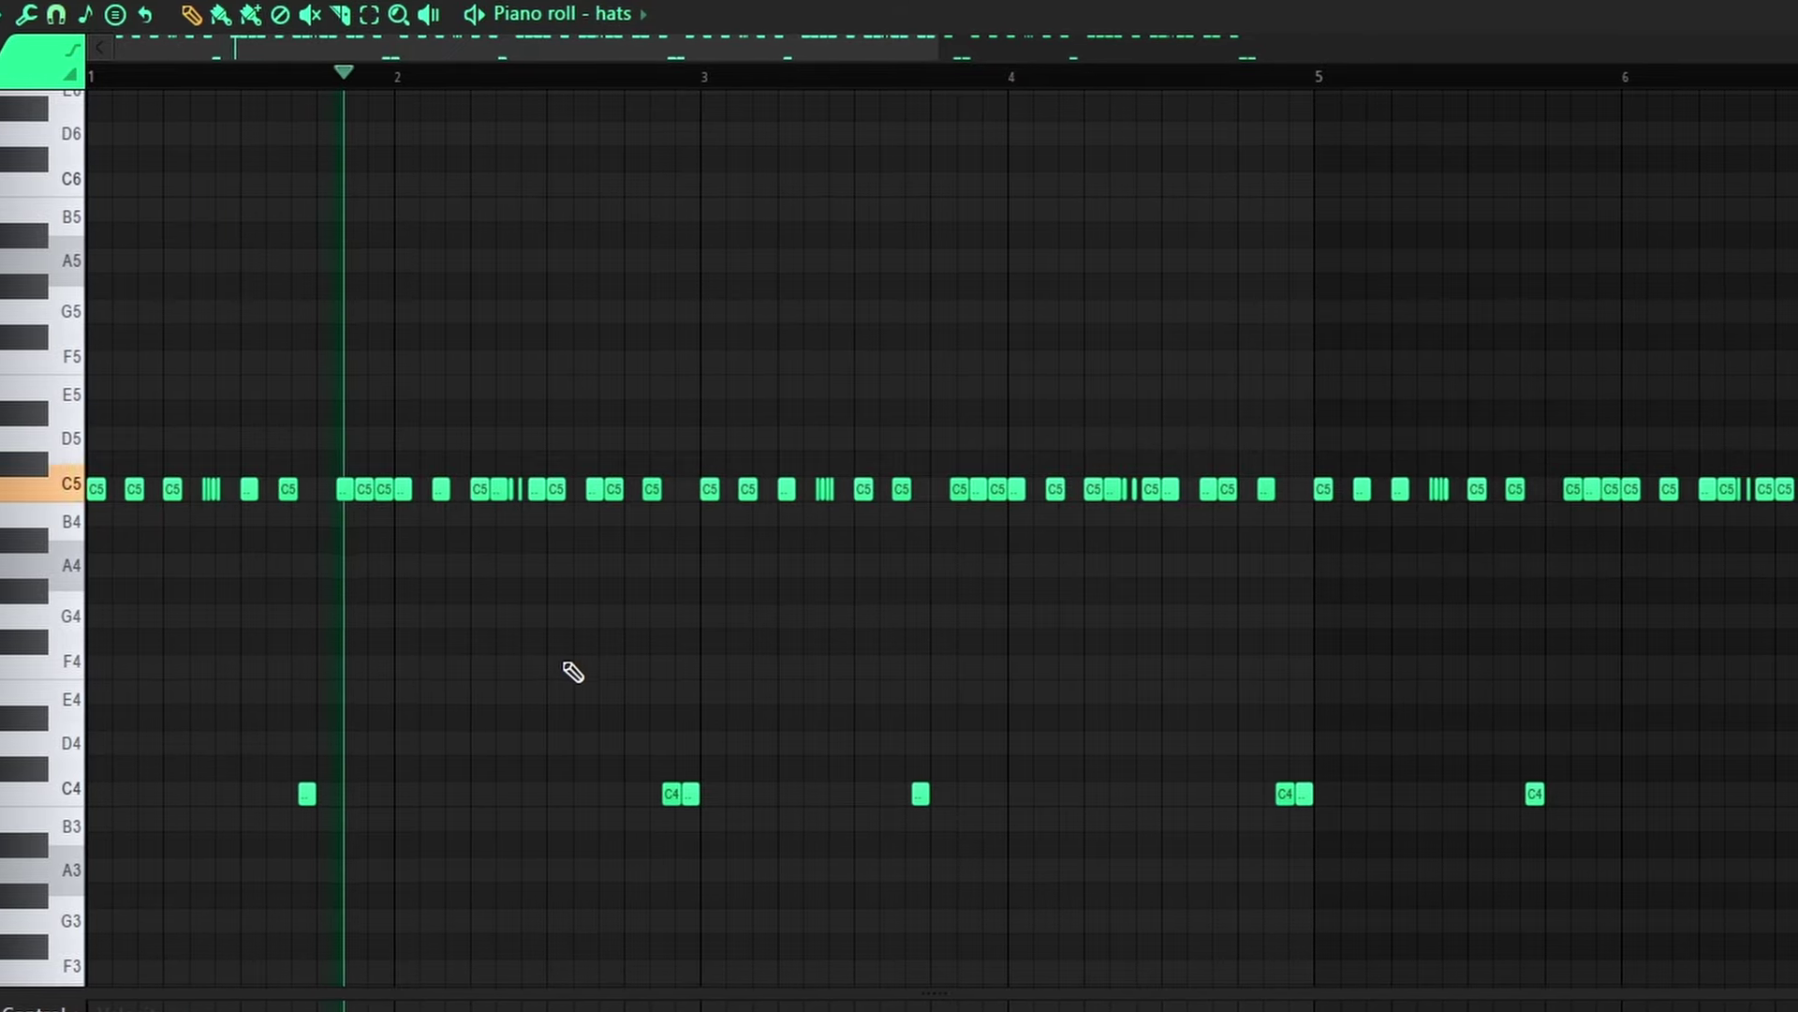
# Step: Examine the hats notes across all eight bars, return to the playlist and enable the hats low pattern on track 8
pyautogui.scroll(-2, 564, 663)
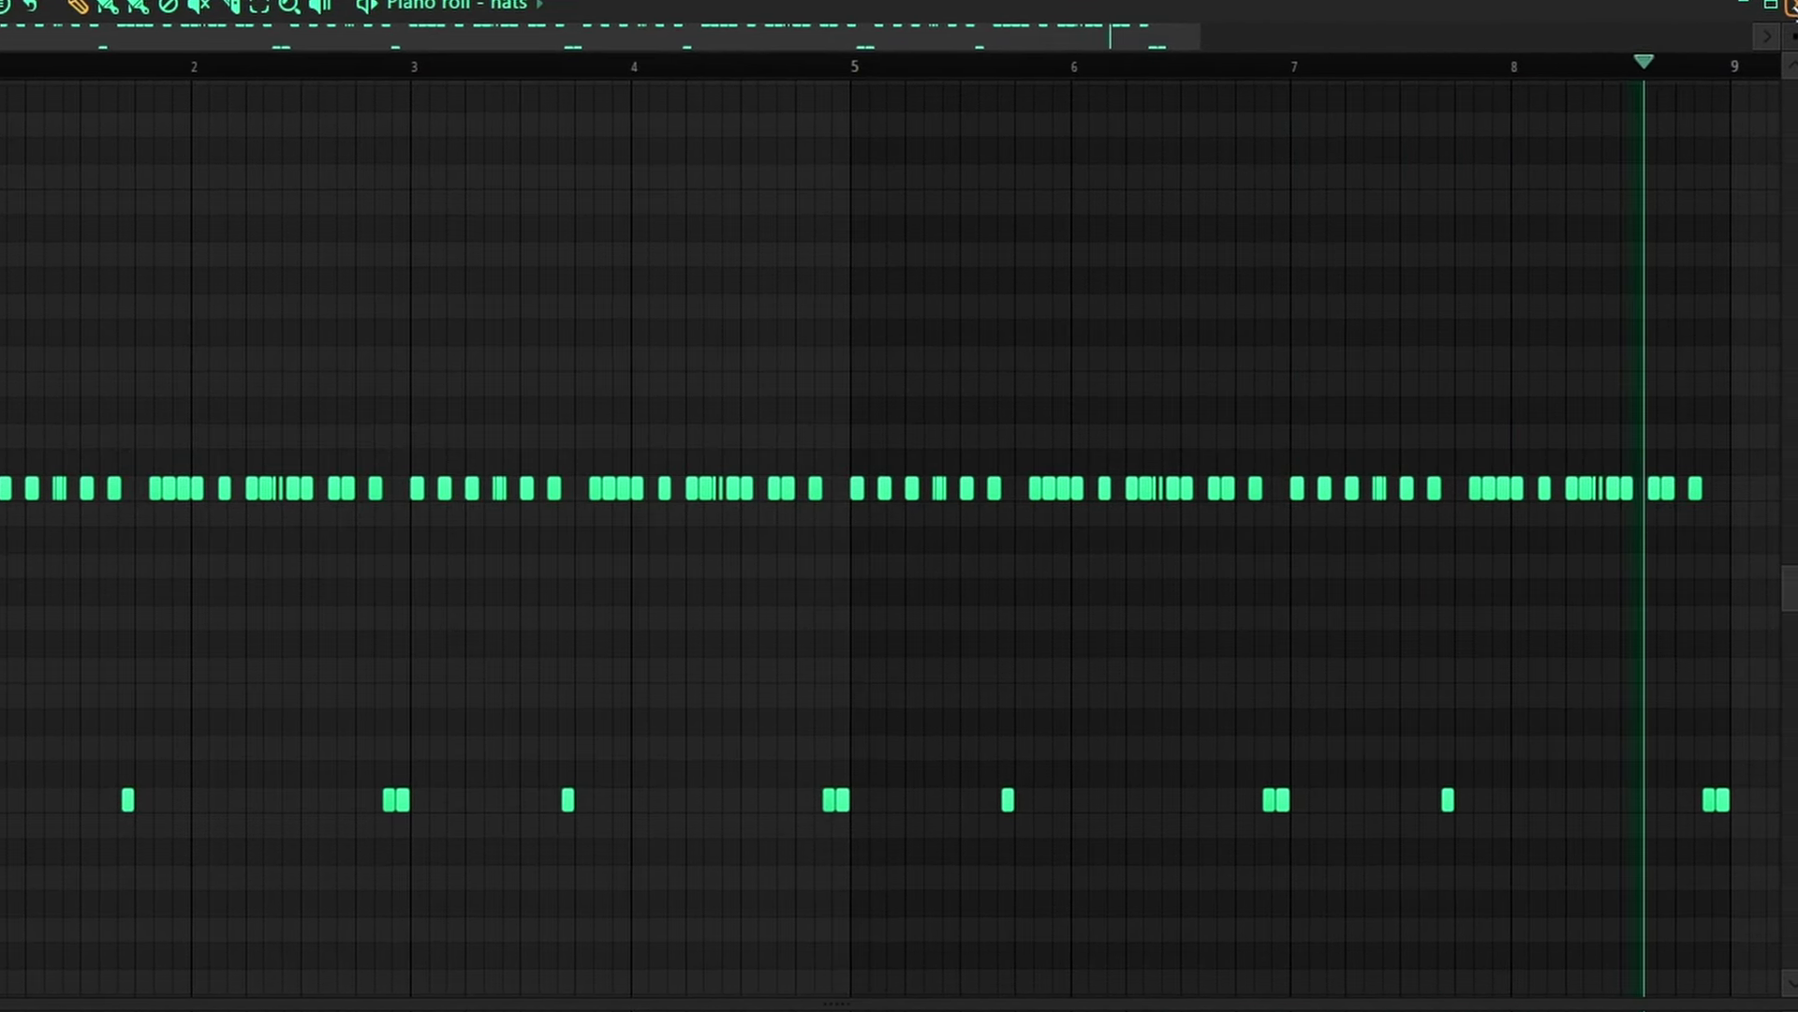
pyautogui.click(1787, 8)
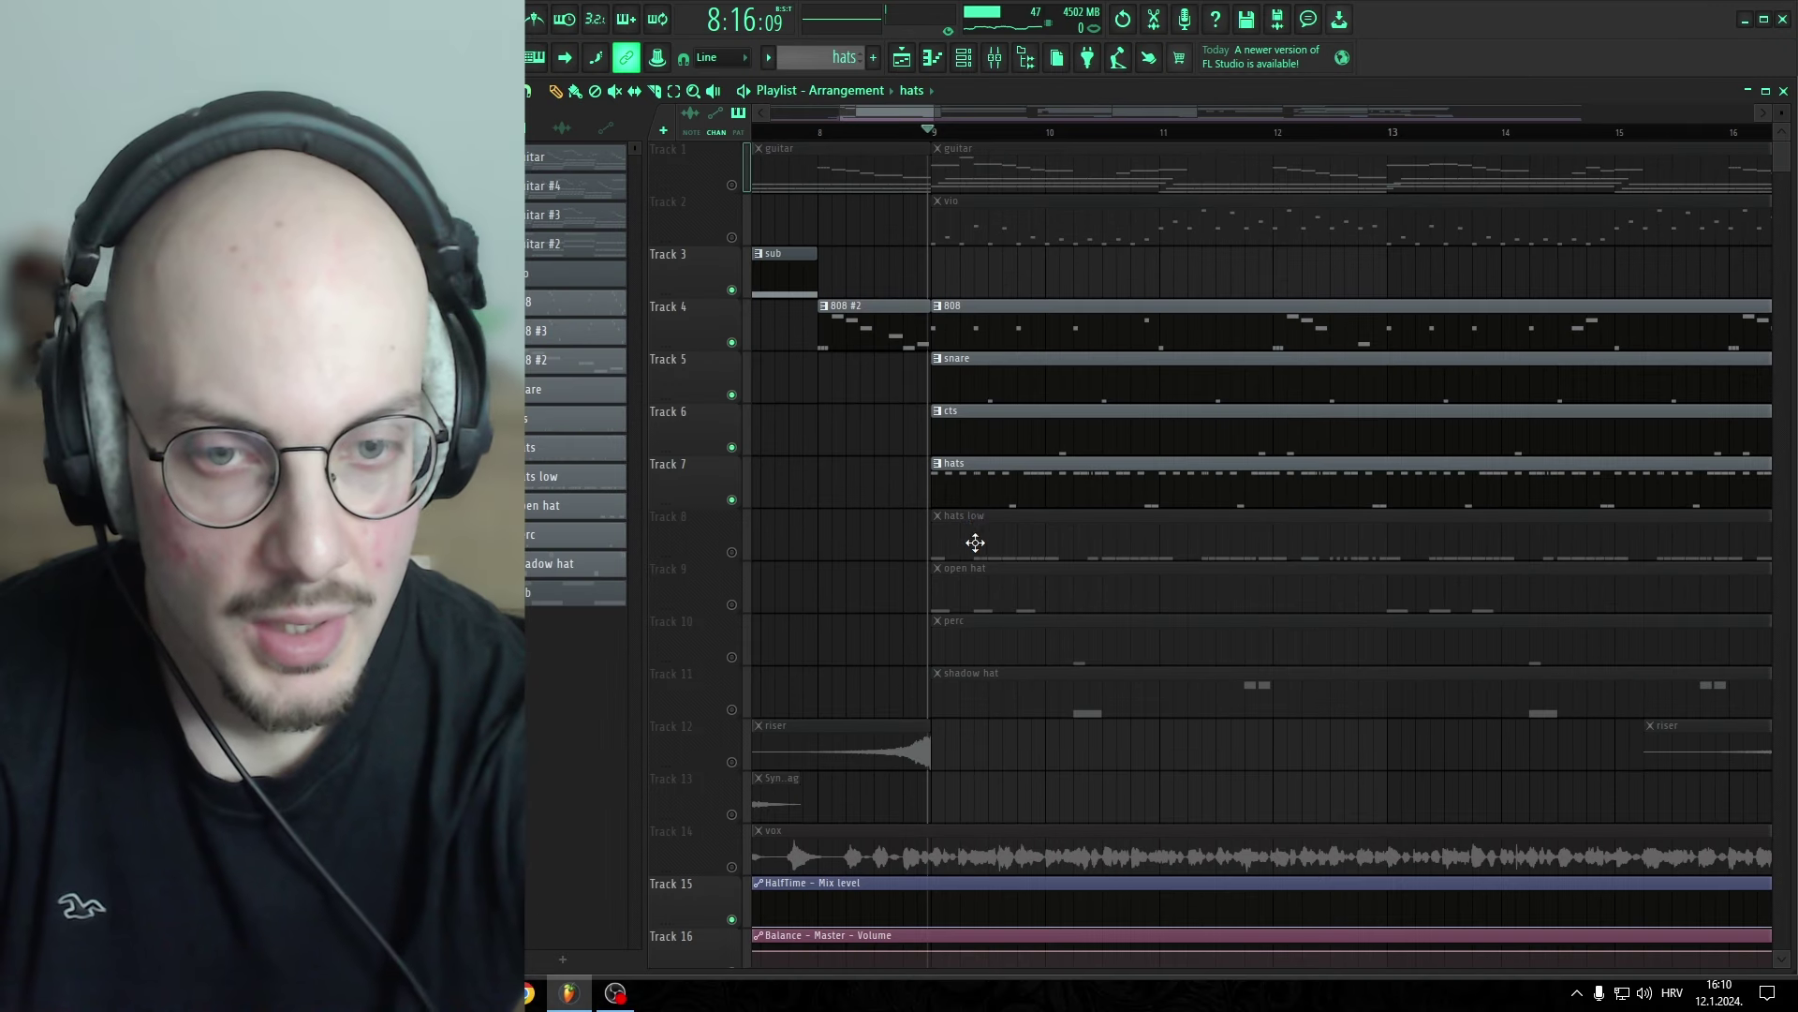
pyautogui.click(733, 552)
pyautogui.scroll(-3, 803, 509)
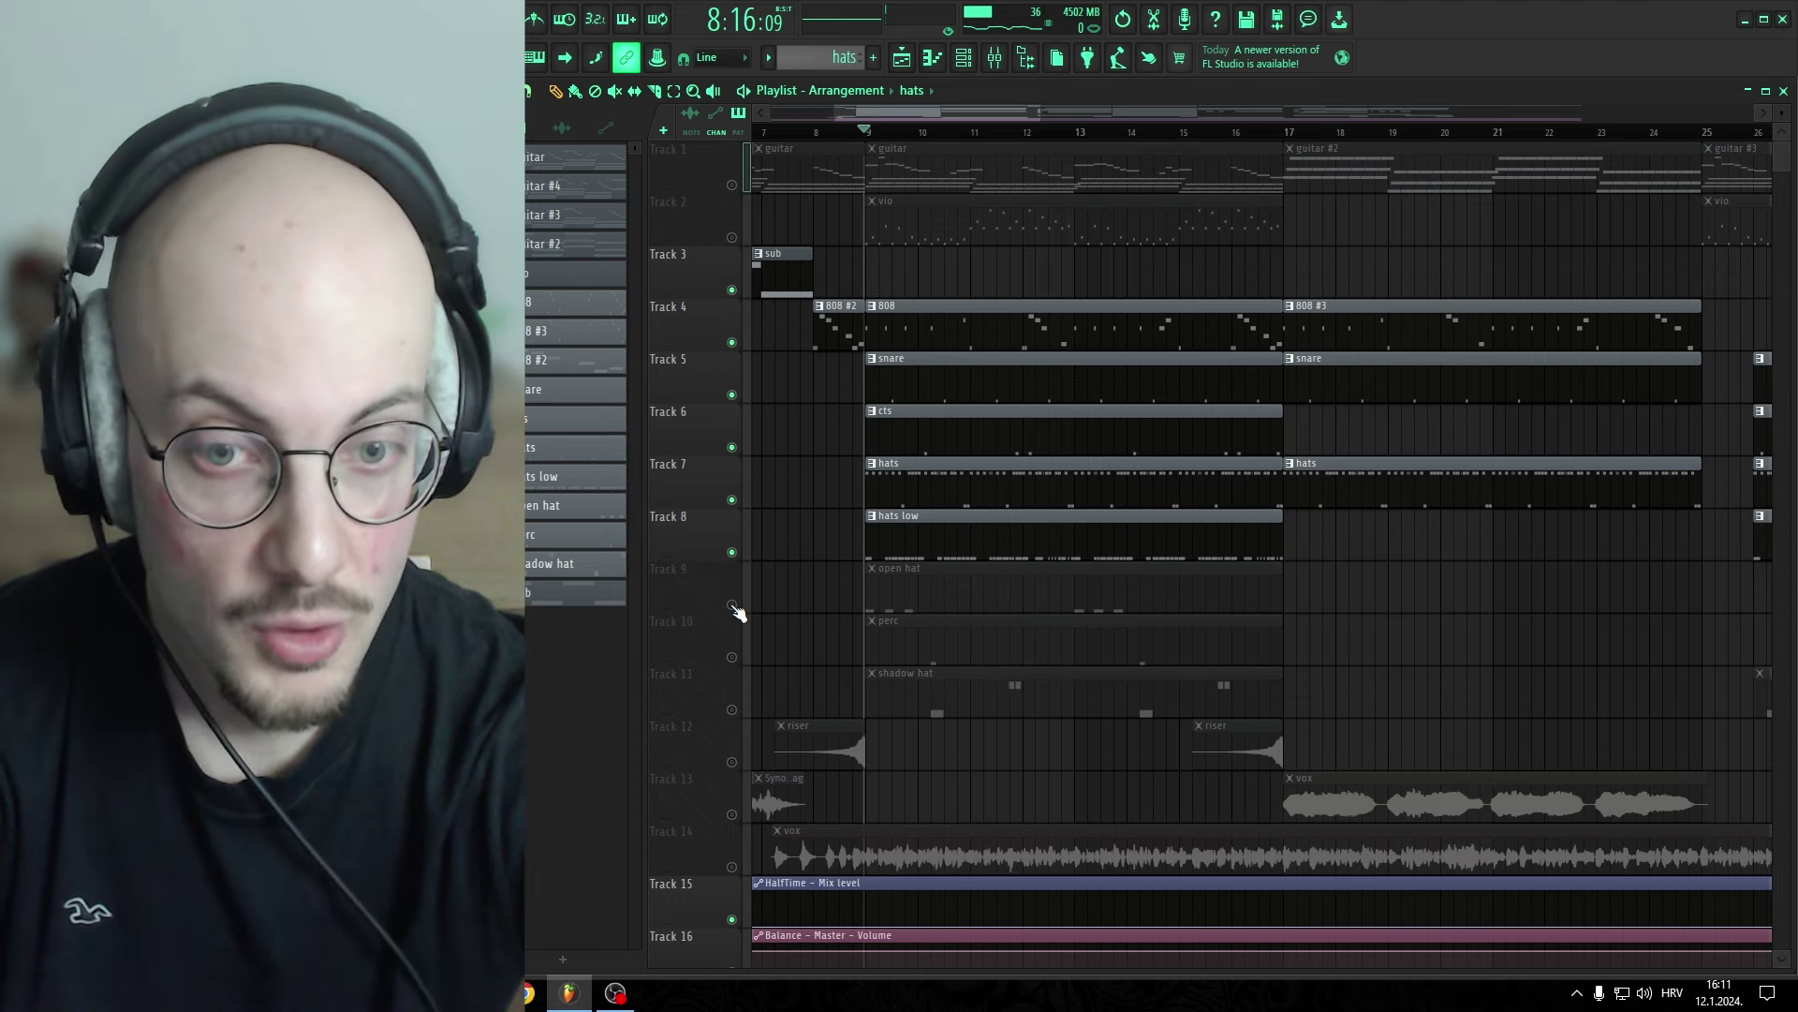
# Step: Enable the open hat pattern on track 9 and play it with the 808 and the other drums
pyautogui.click(733, 605)
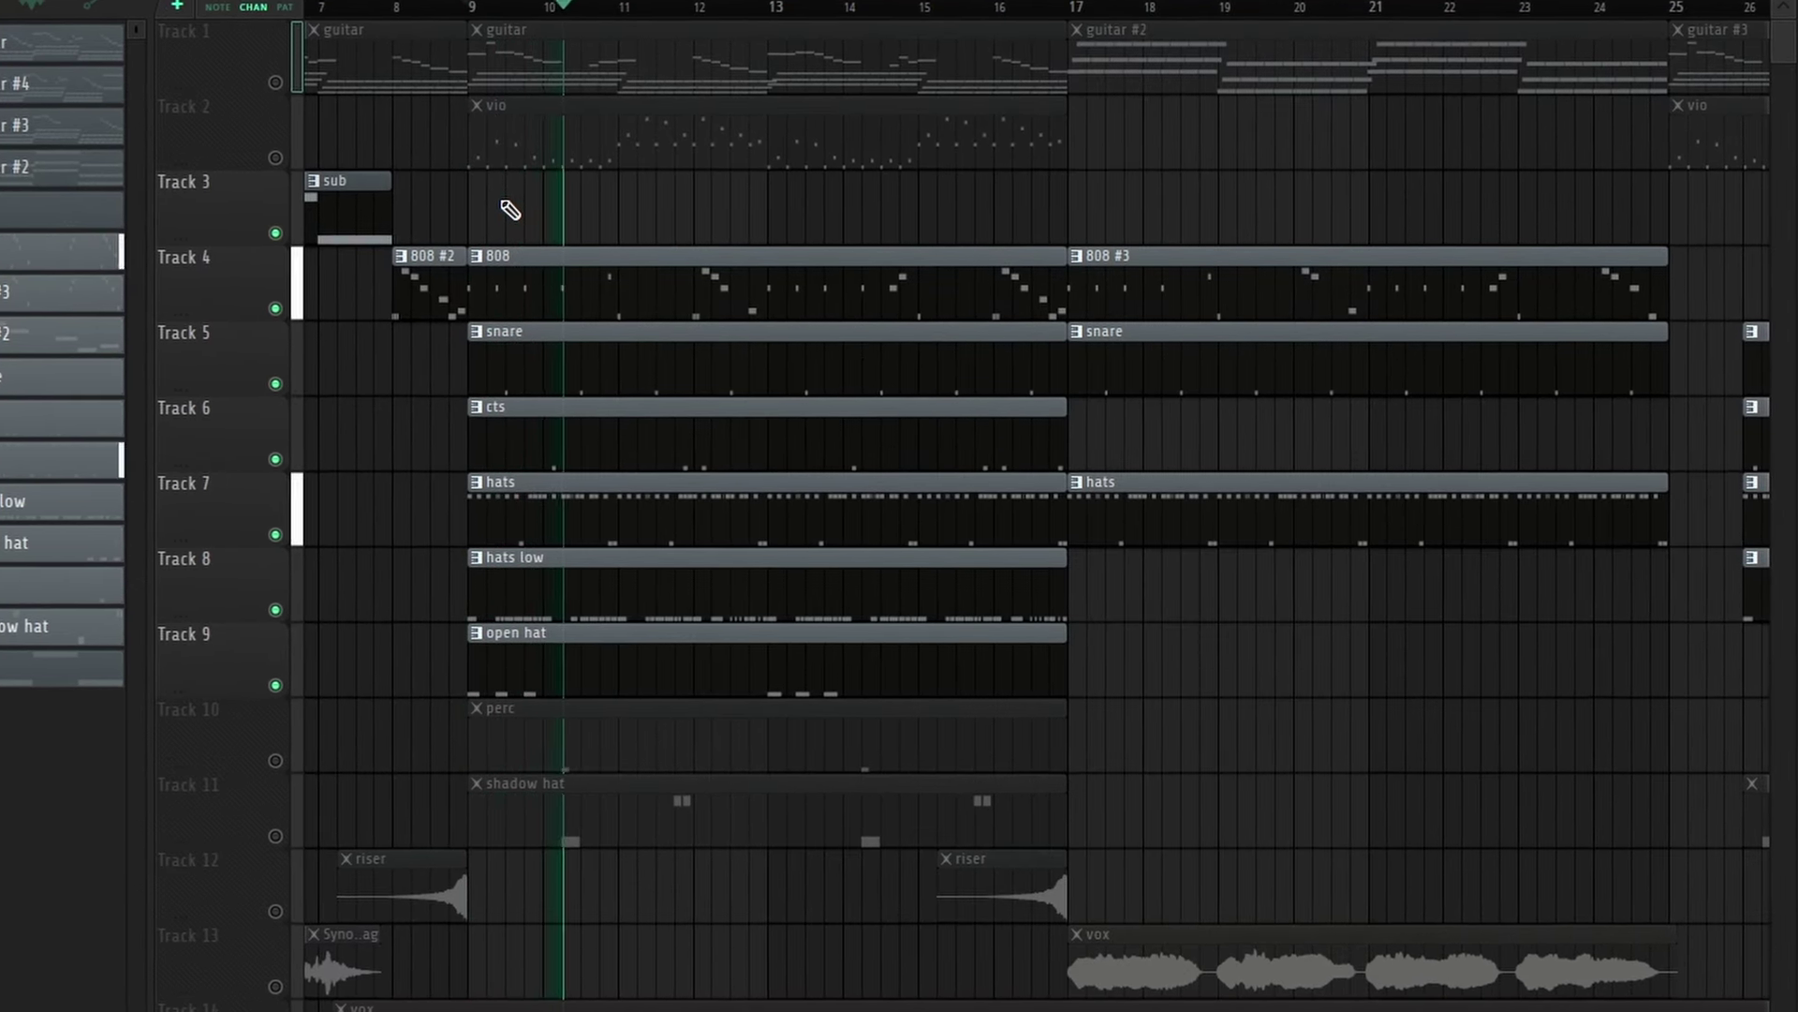
pyautogui.doubleClick(822, 659)
pyautogui.scroll(3, 1131, 642)
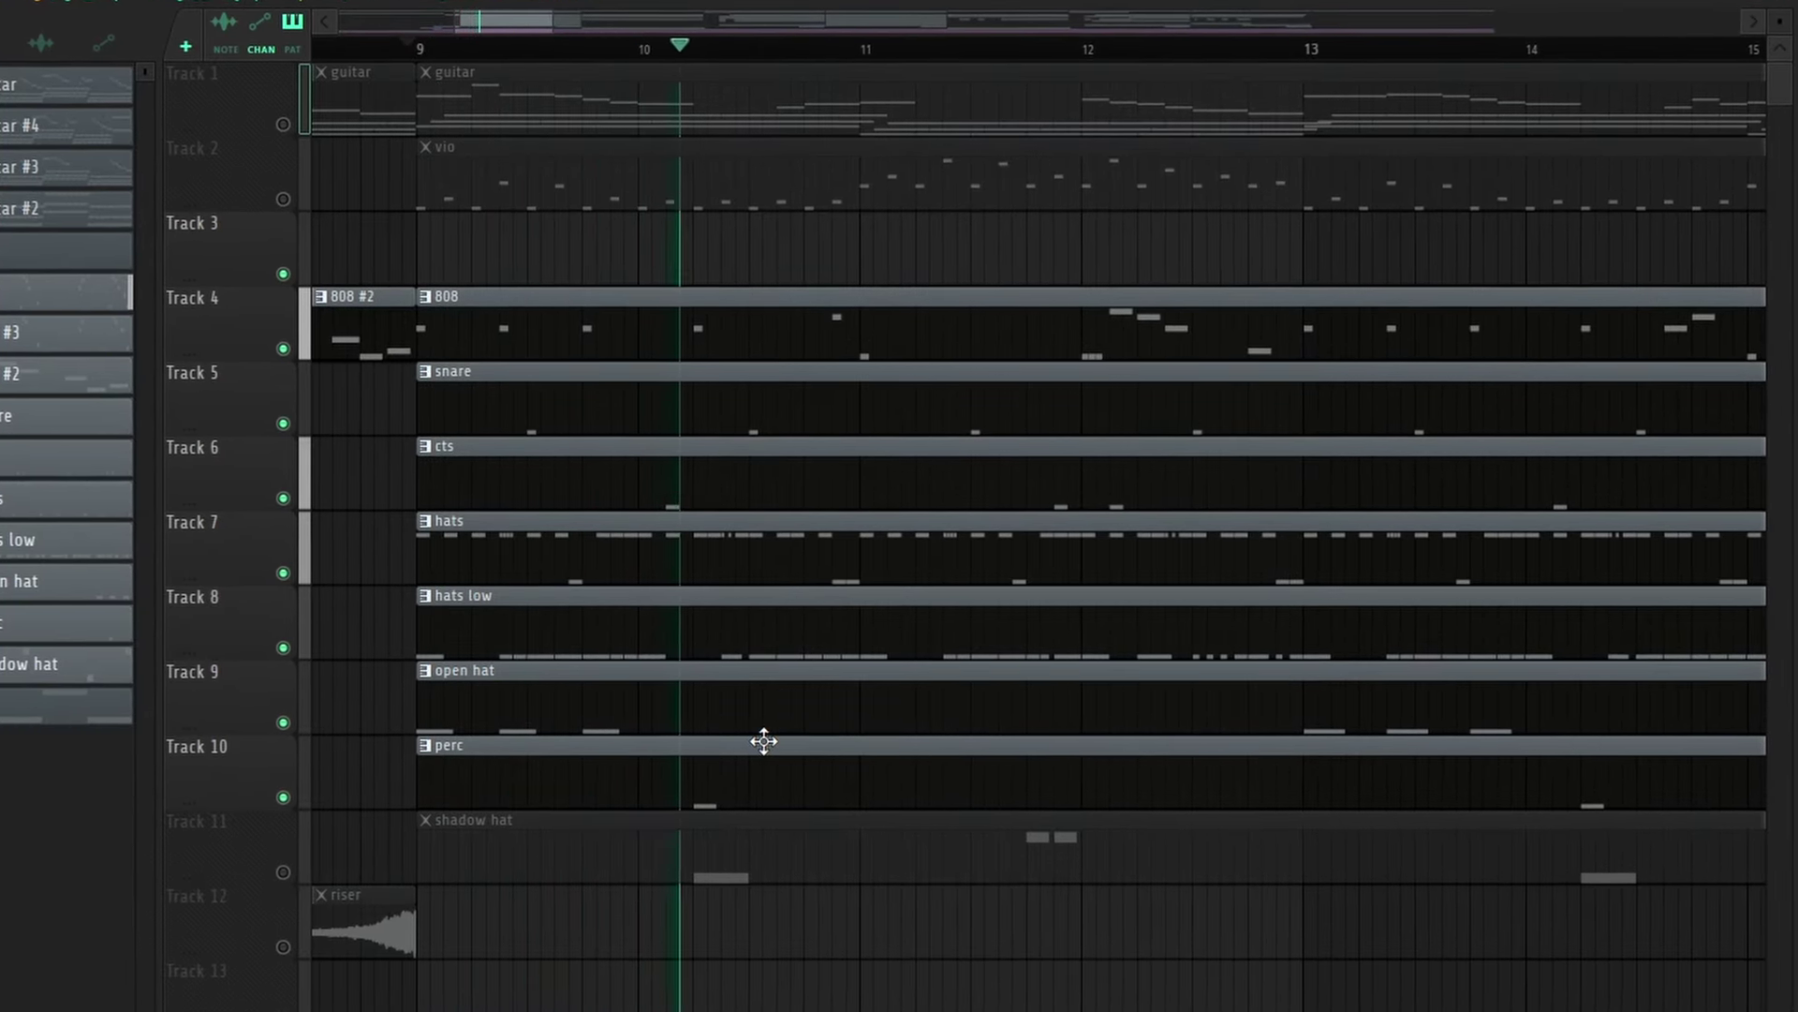
# Step: Enable the perc pattern on track 10 and play its hits in bar 10 and from just before bar 14
pyautogui.scroll(-4, 737, 768)
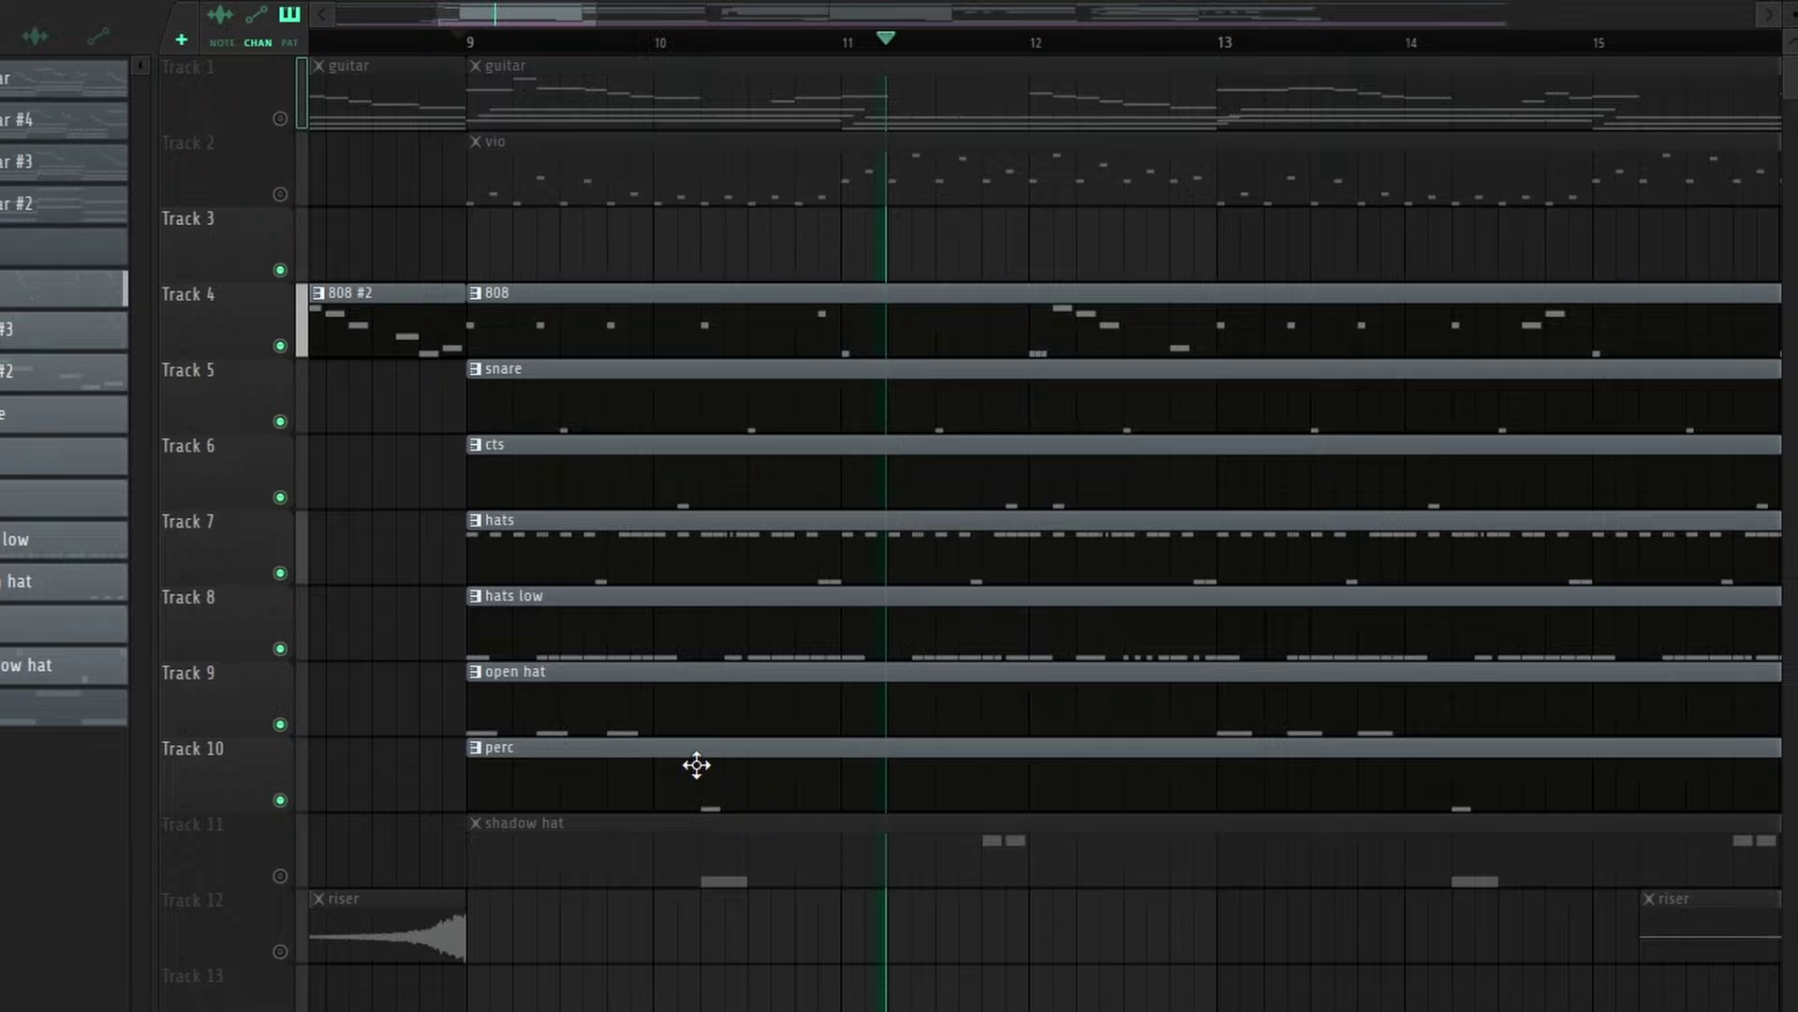
pyautogui.scroll(4, 1161, 743)
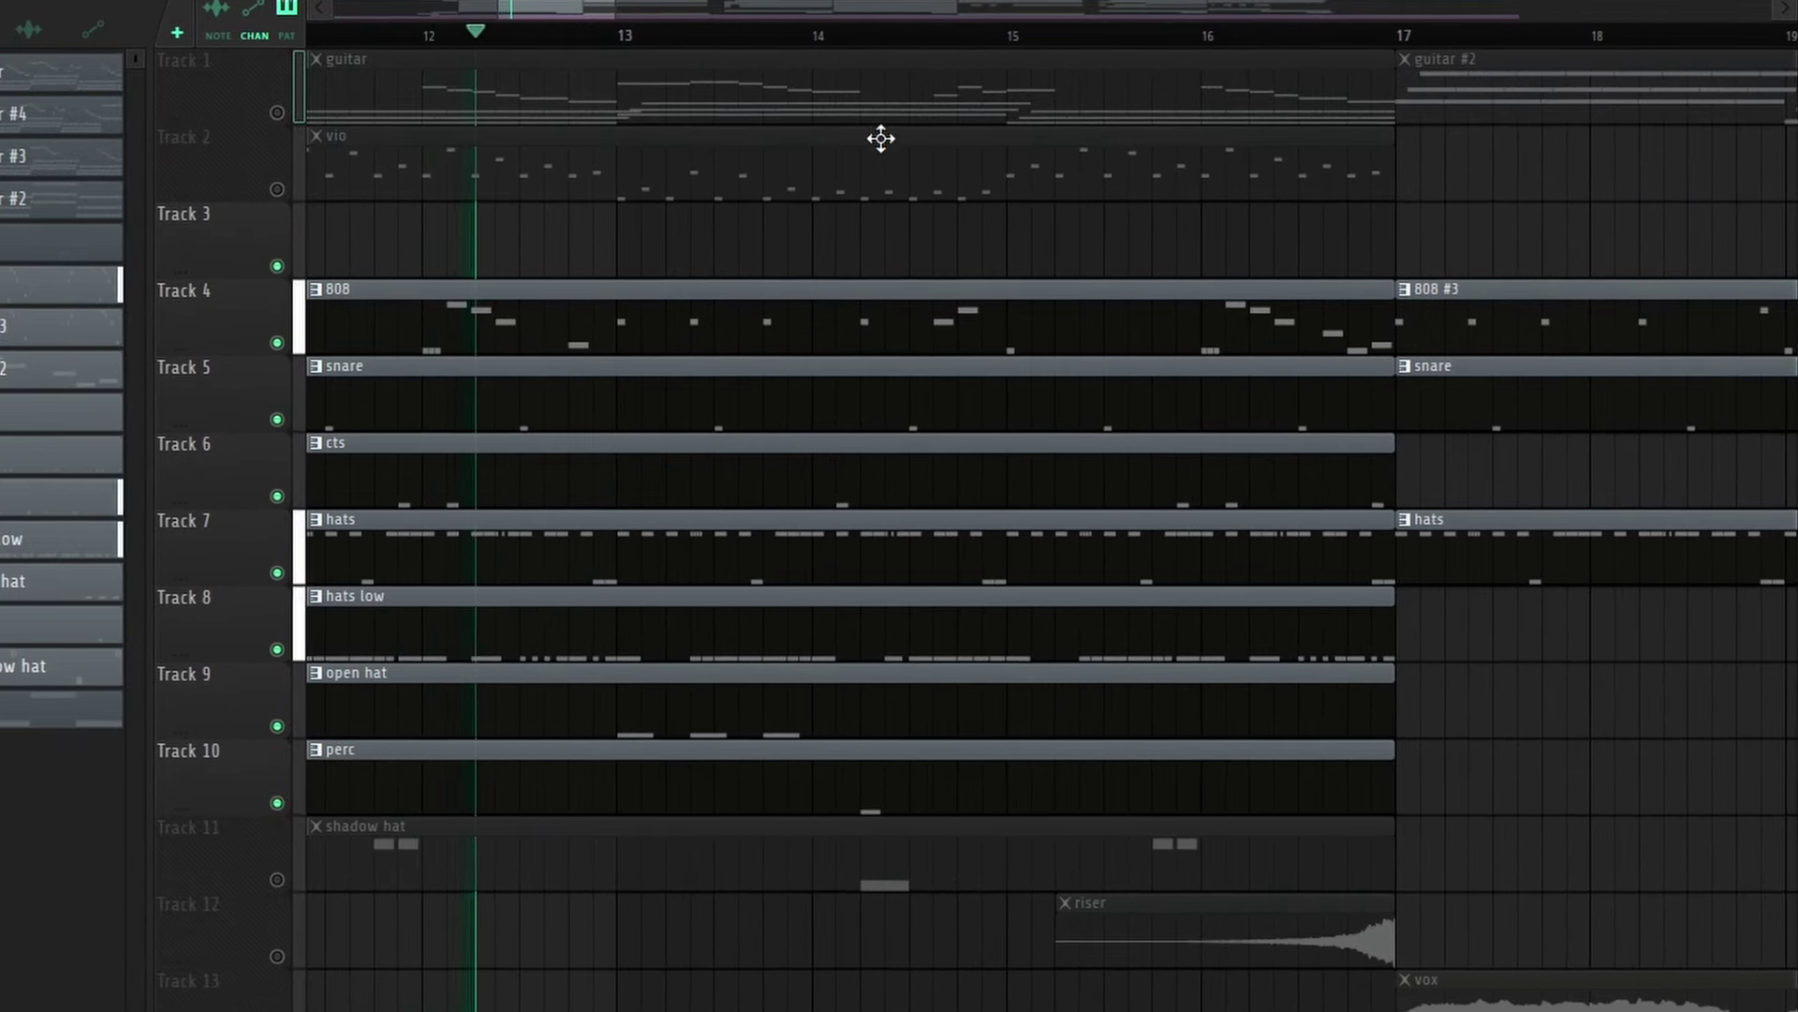
pyautogui.click(785, 39)
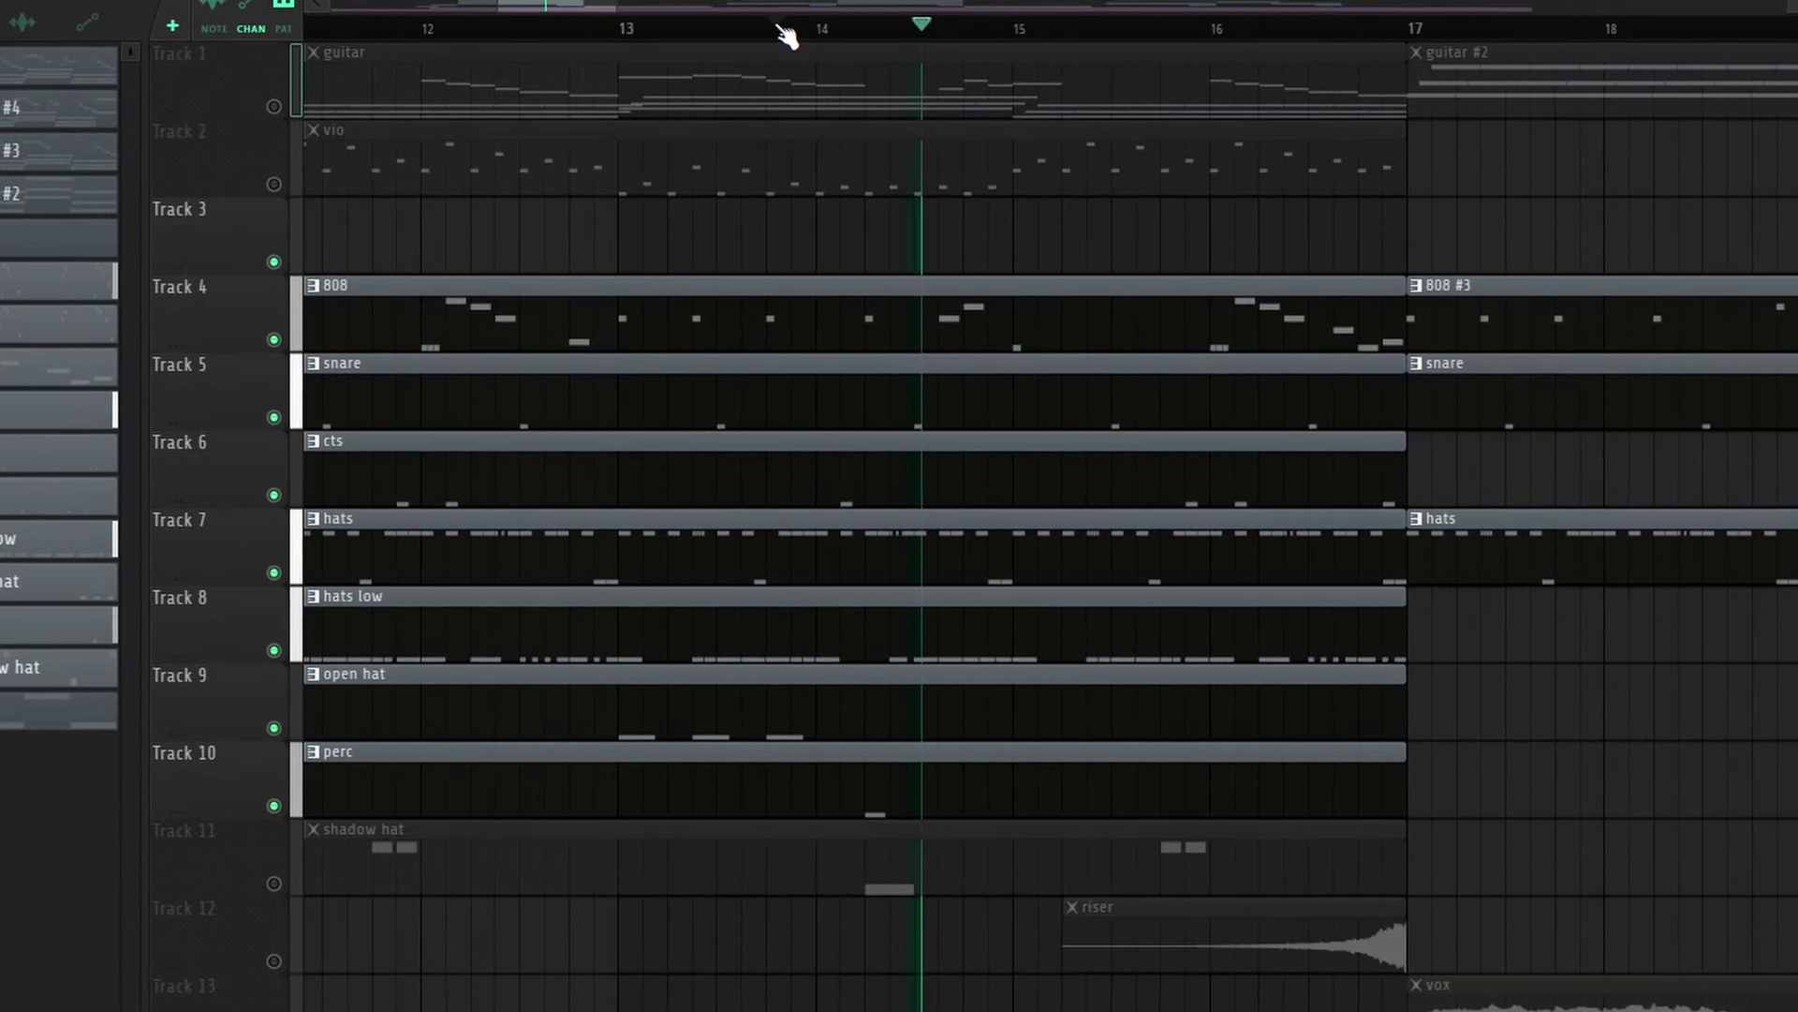
pyautogui.scroll(-3, 1205, 281)
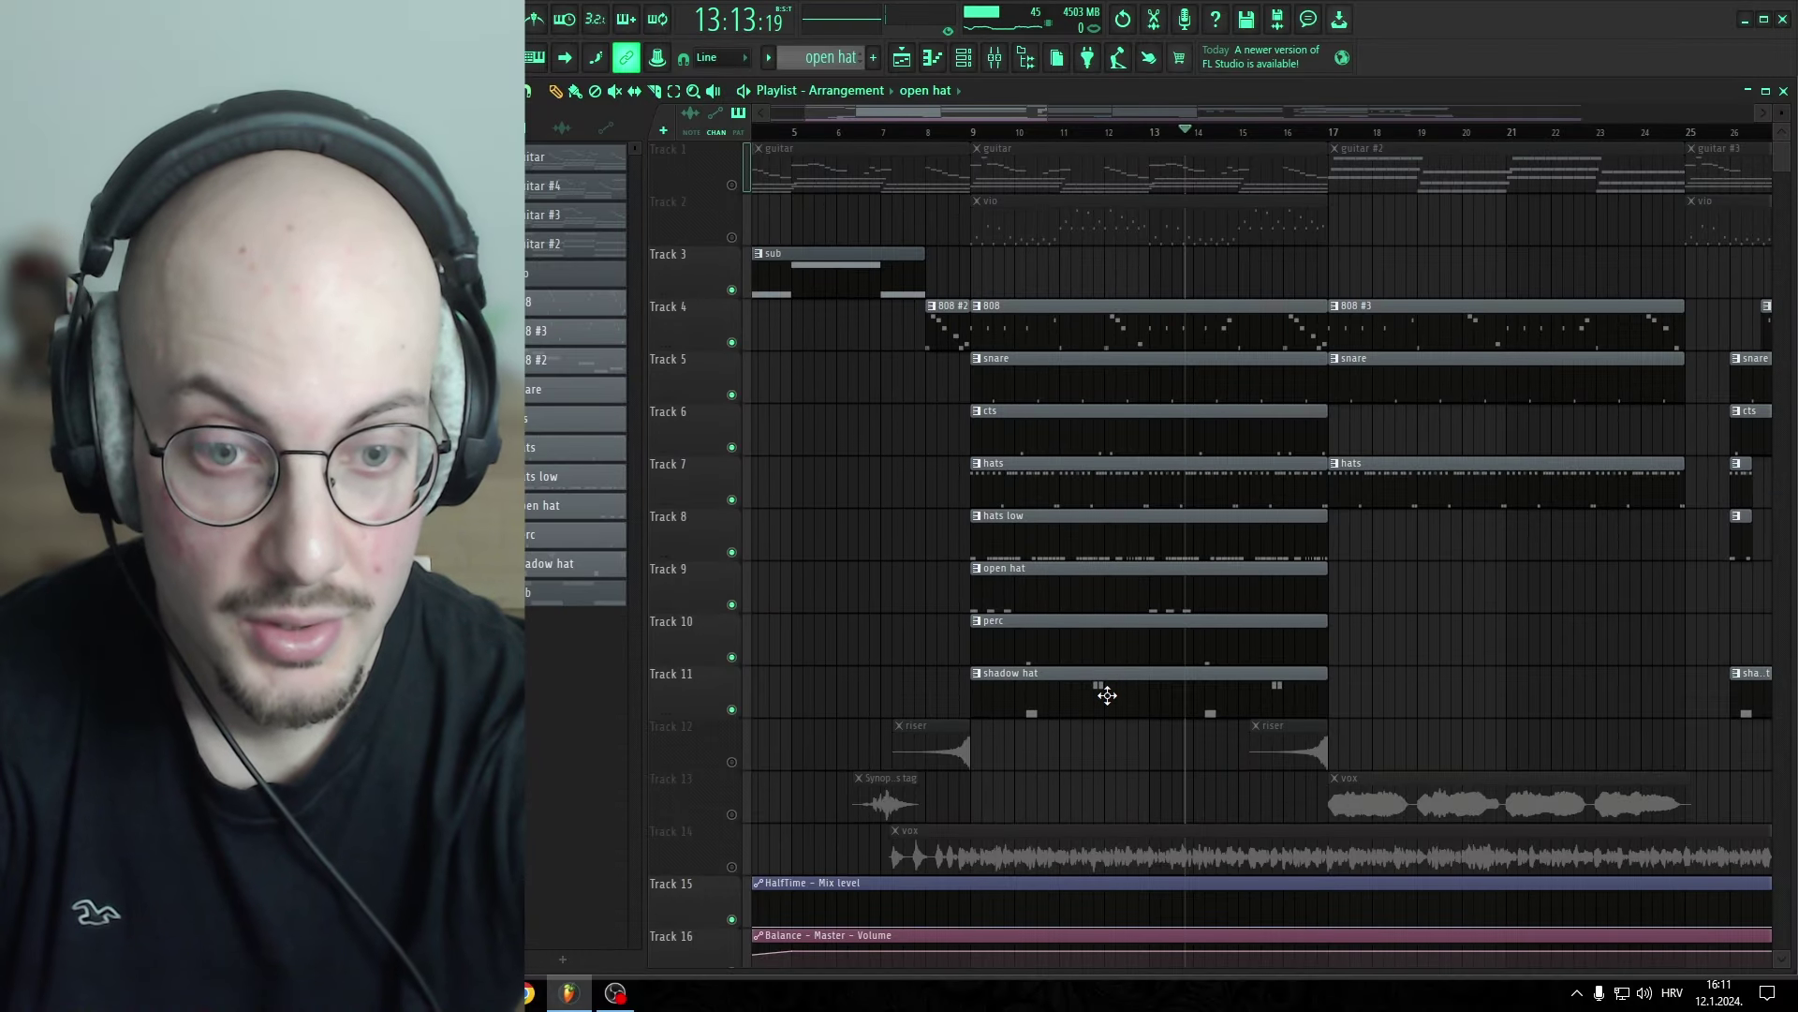
# Step: Enable the shadow hat pattern on track 11 and examine its notes in the piano roll
pyautogui.doubleClick(1107, 694)
pyautogui.scroll(2, 599, 455)
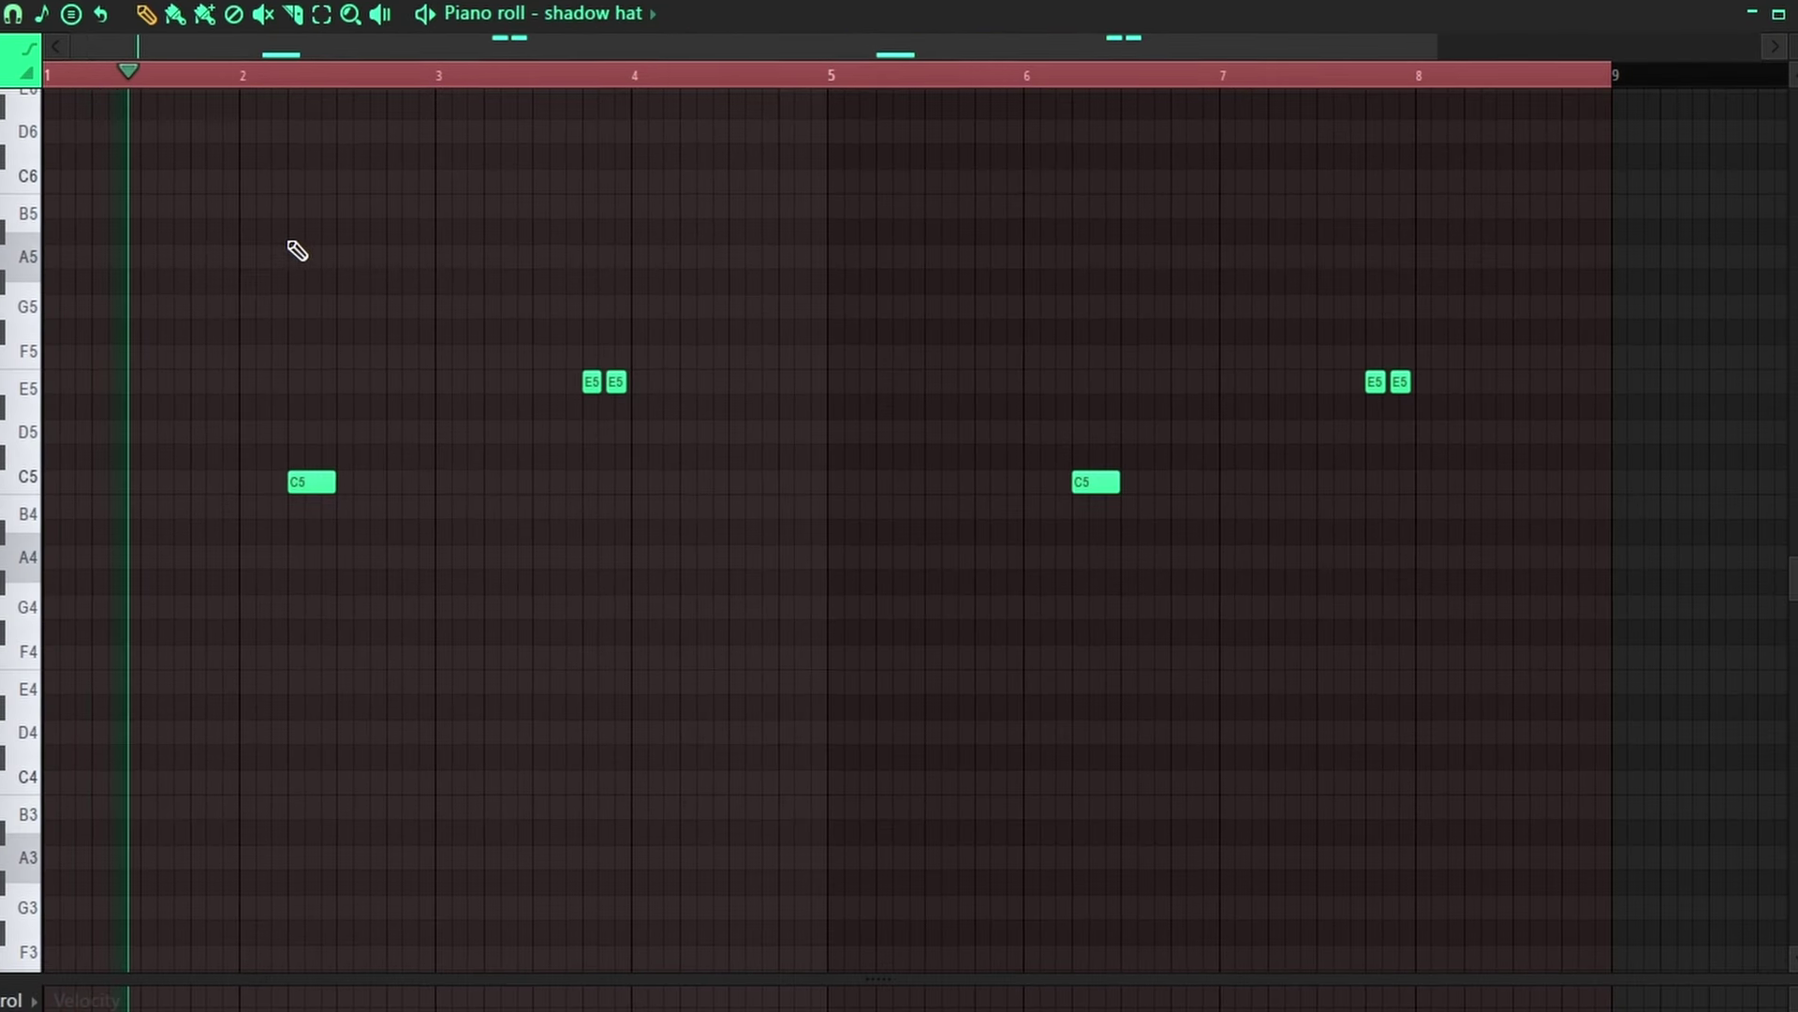
pyautogui.scroll(1, 289, 242)
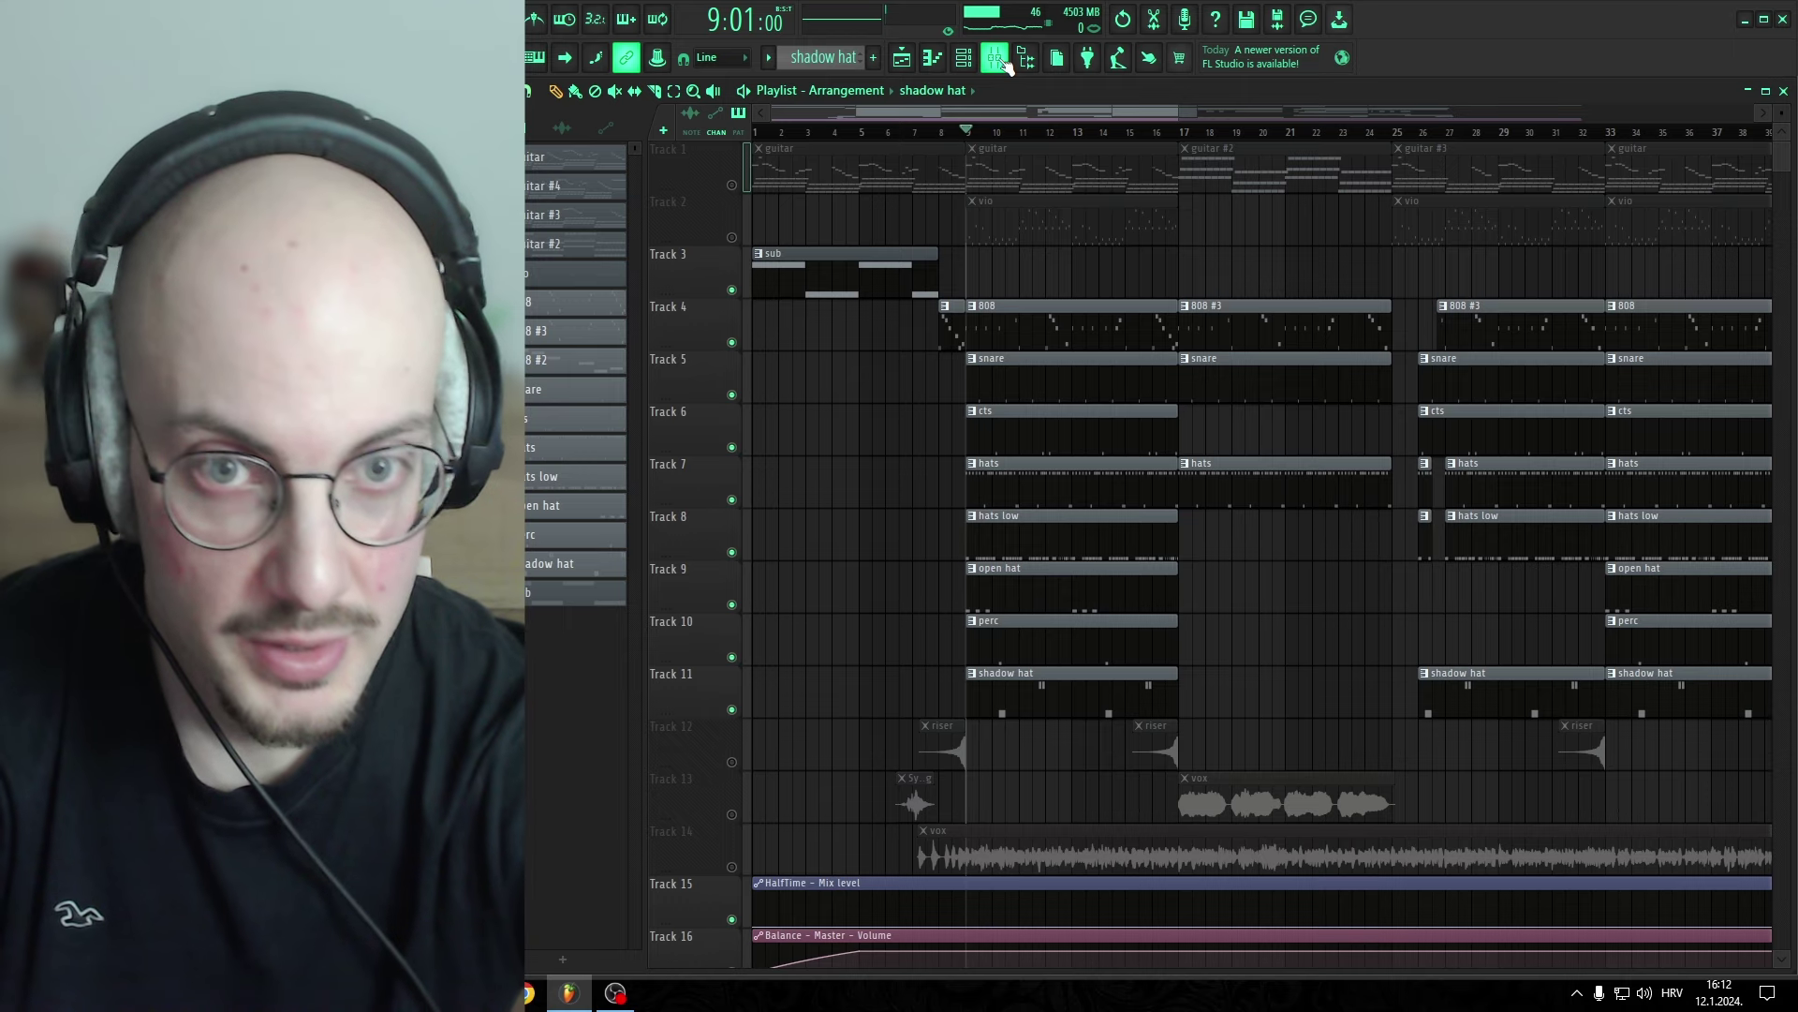
# Step: Open the mixer and inspect the Pro-Q 3 equalizer settings on the 808 and snare channels
pyautogui.press('F9')
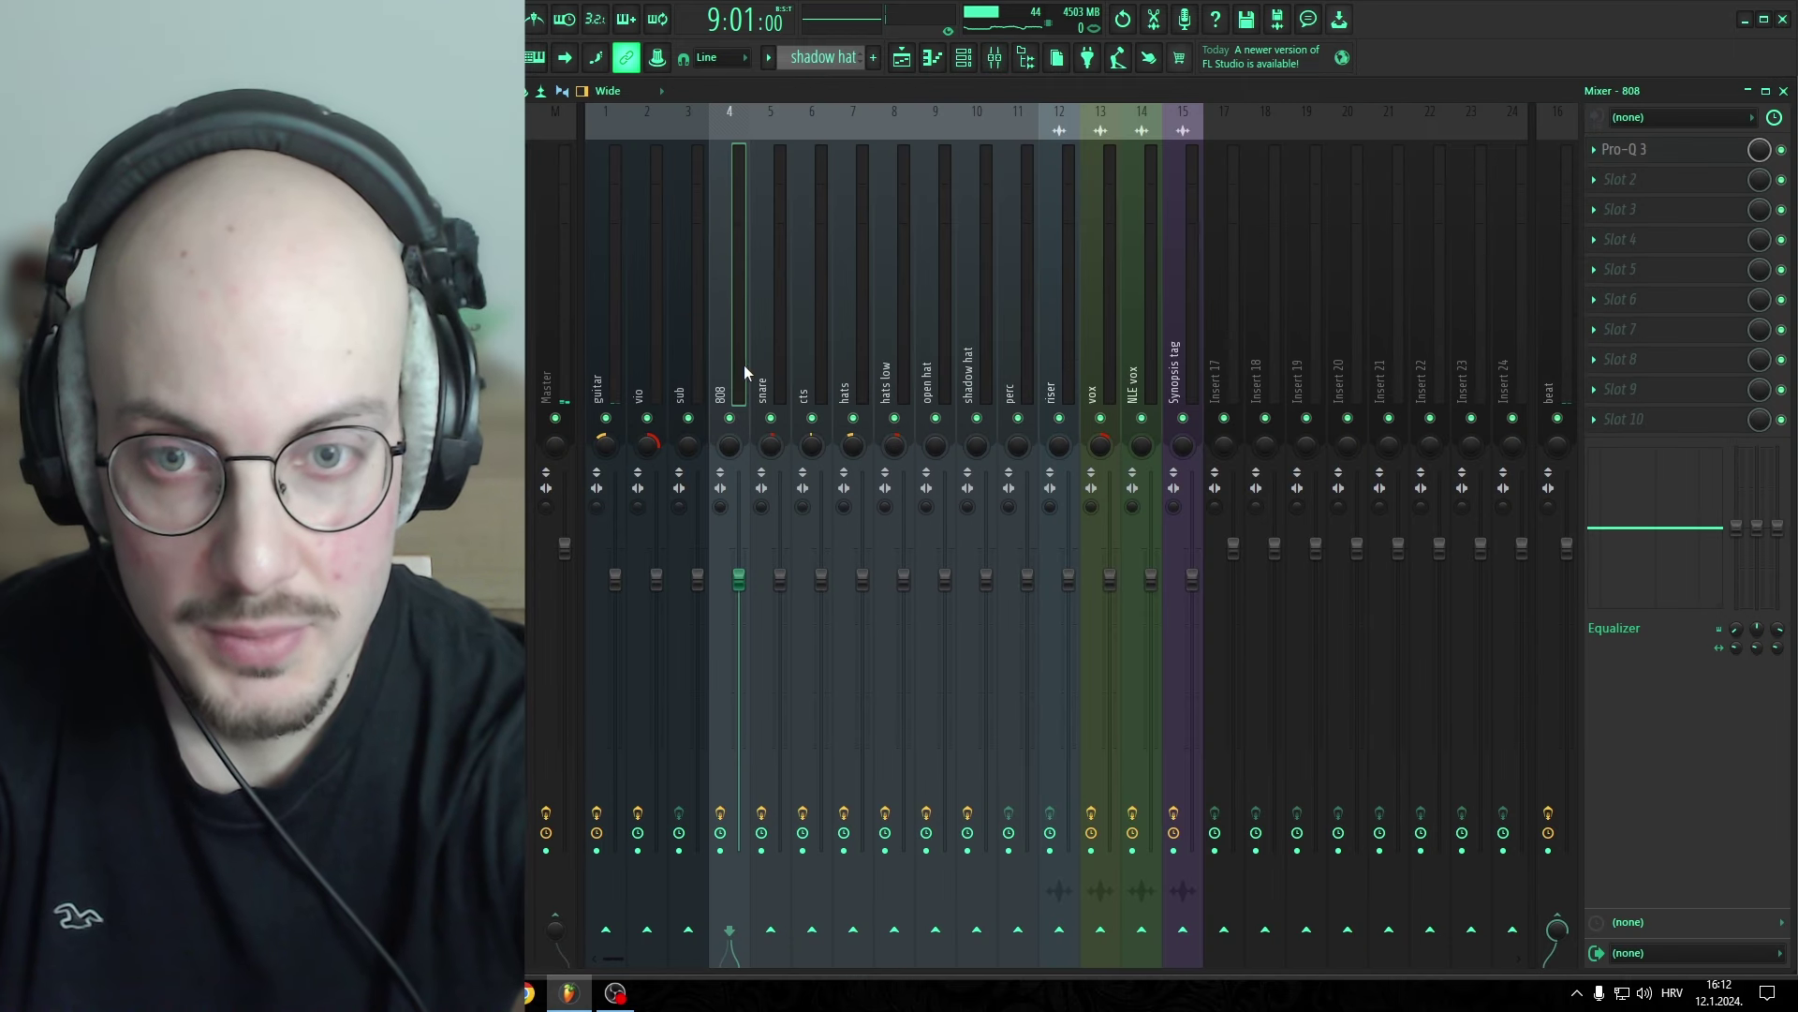
pyautogui.click(1637, 153)
pyautogui.moveTo(926, 230); pyautogui.dragTo(1155, 223)
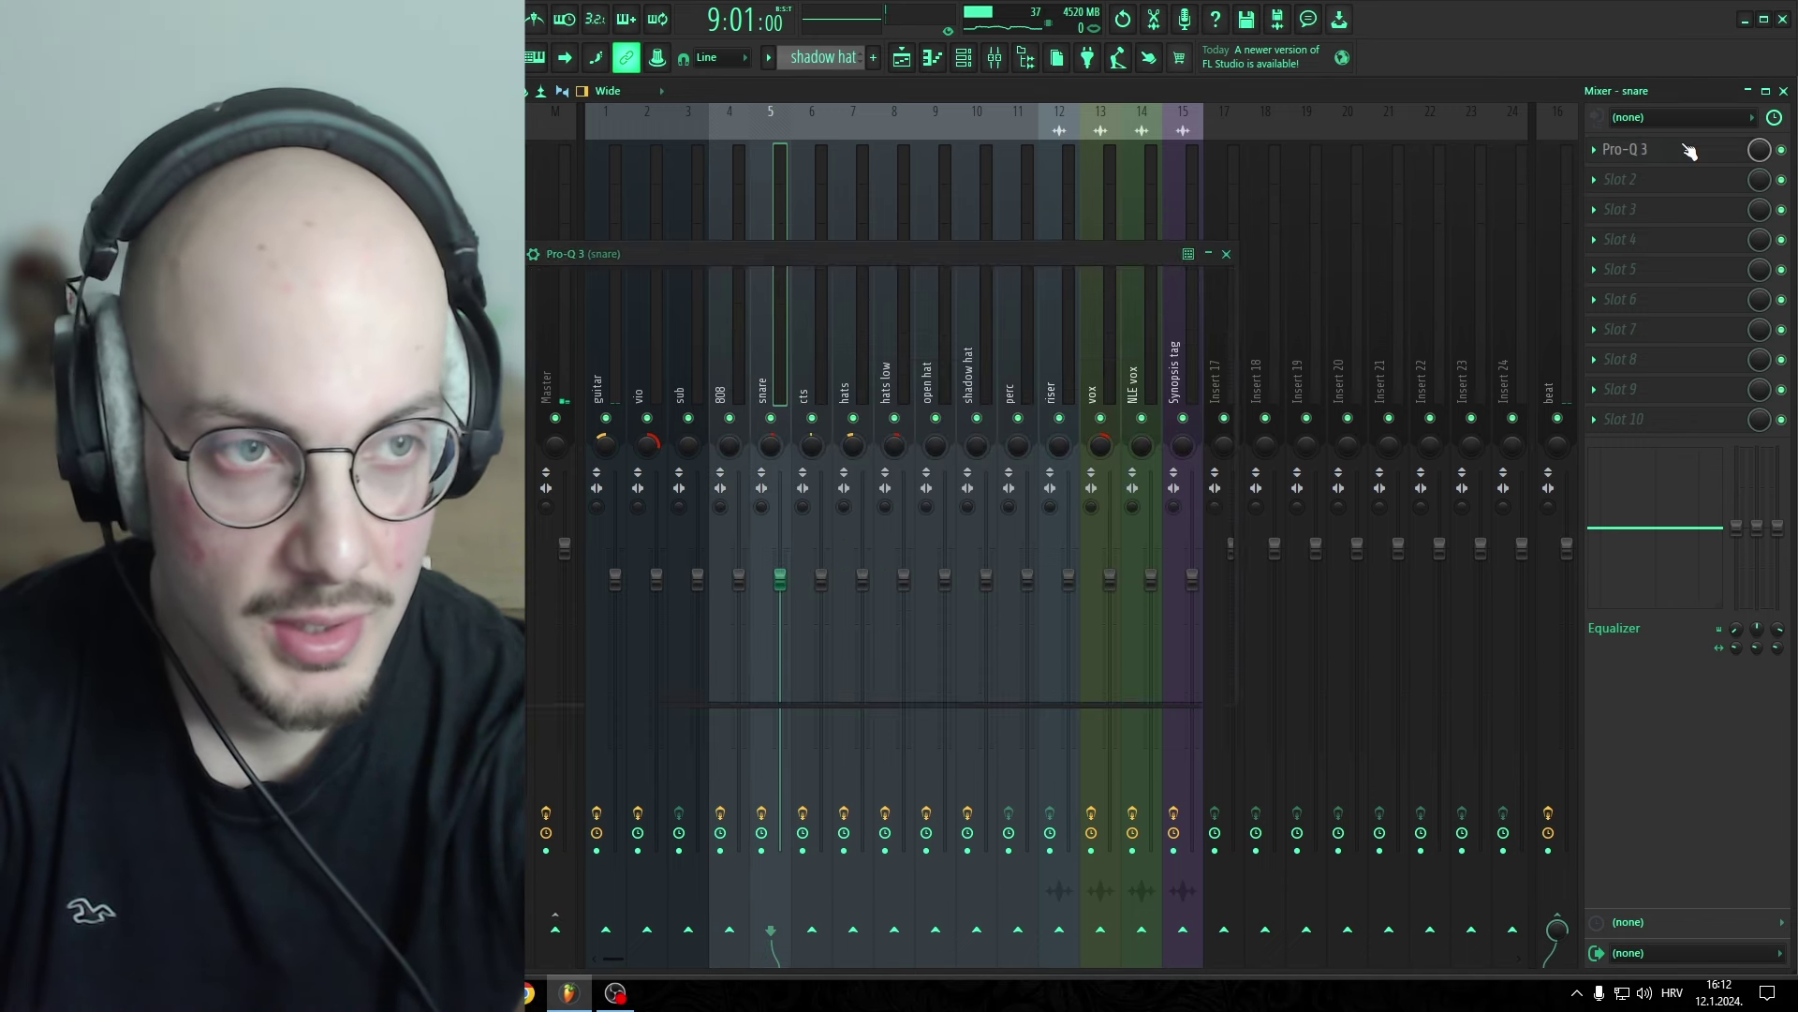
pyautogui.click(1687, 152)
pyautogui.moveTo(1017, 426); pyautogui.dragTo(1017, 421)
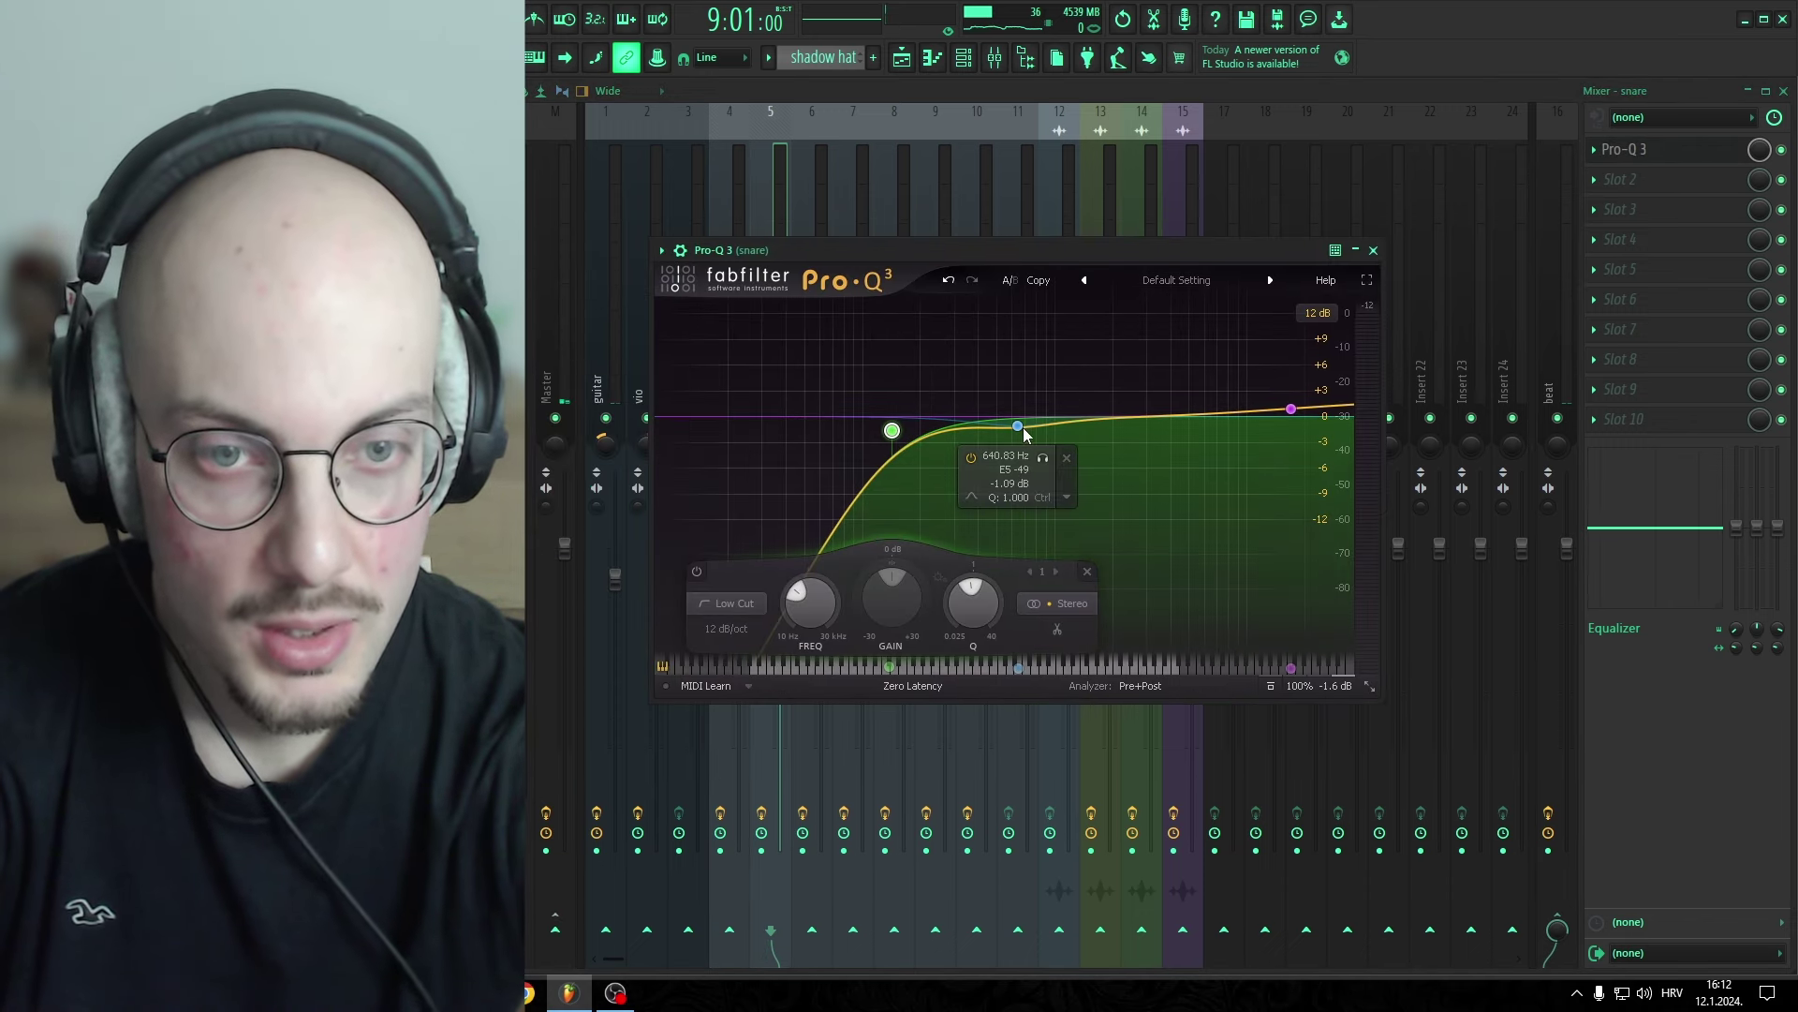
# Step: Inspect the Pro-Q 3 equalizer on the cts mixer channel and close it
pyautogui.press('Right')
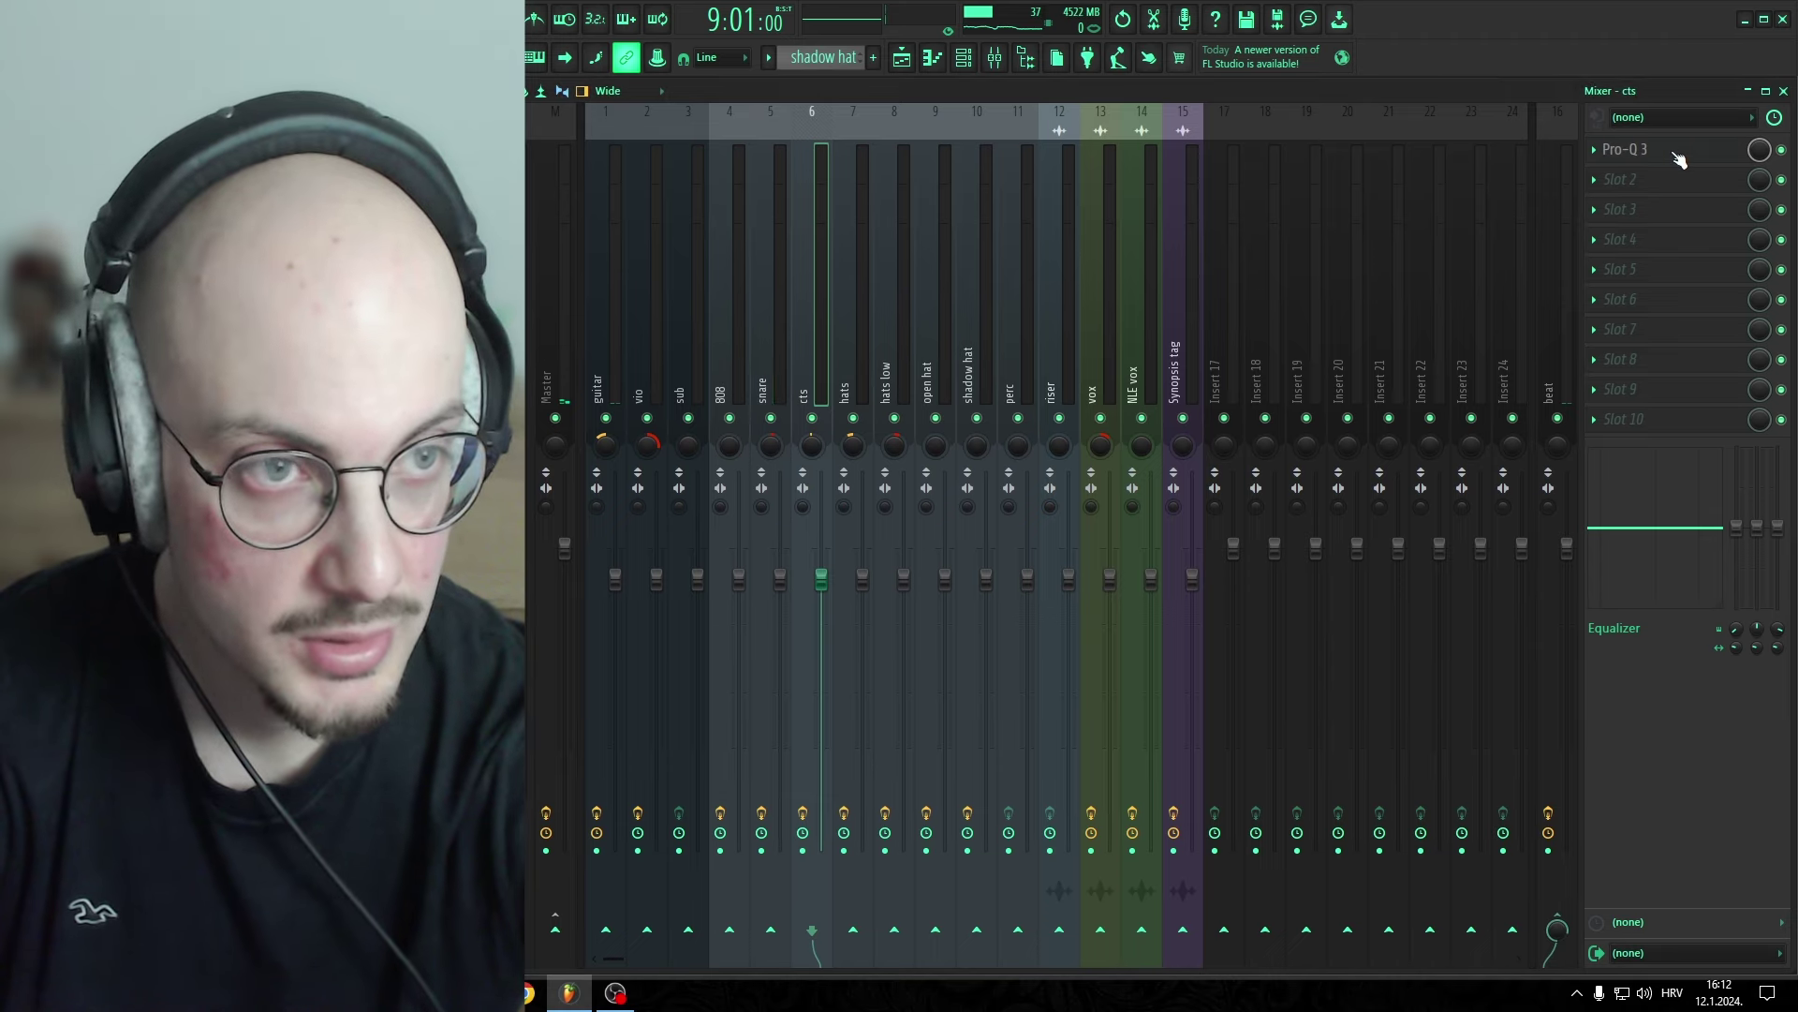
pyautogui.click(1678, 155)
pyautogui.click(1389, 265)
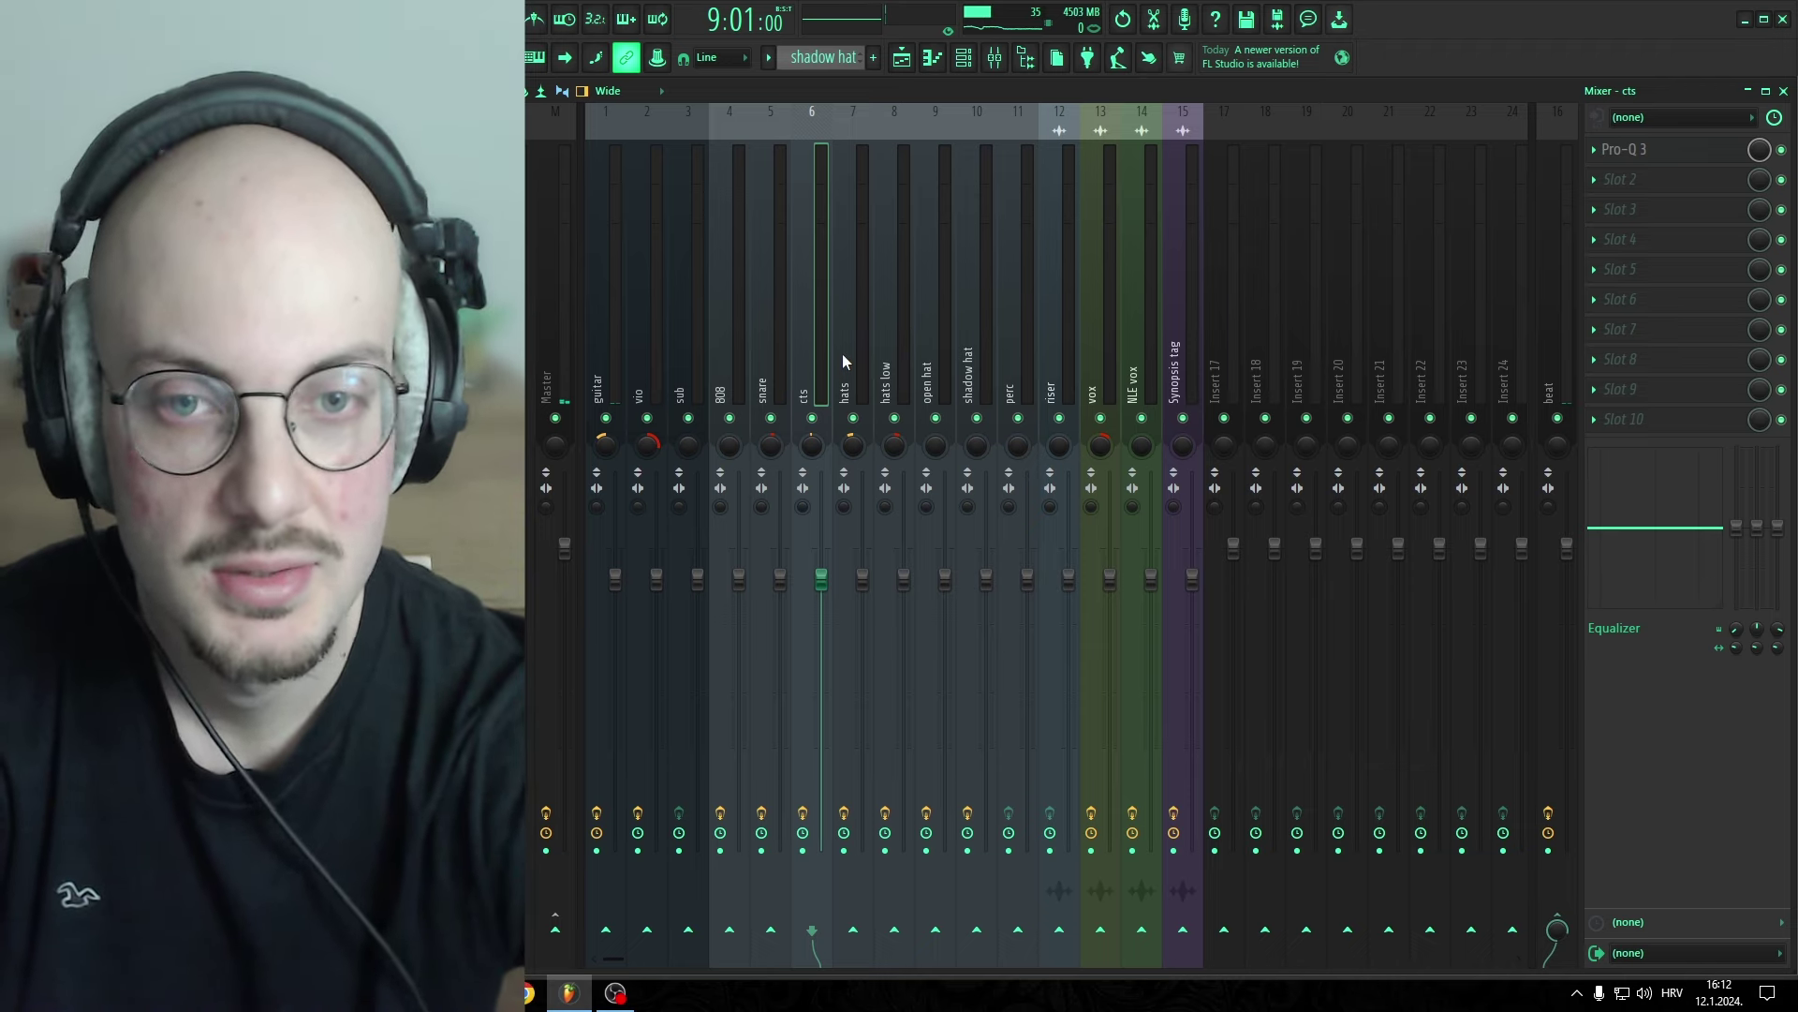
# Step: Inspect the Pro-Q 3 bands and the Effectrix sequence on the hats mixer channel
pyautogui.click(841, 352)
pyautogui.click(1666, 150)
pyautogui.moveTo(1214, 361); pyautogui.dragTo(1215, 361)
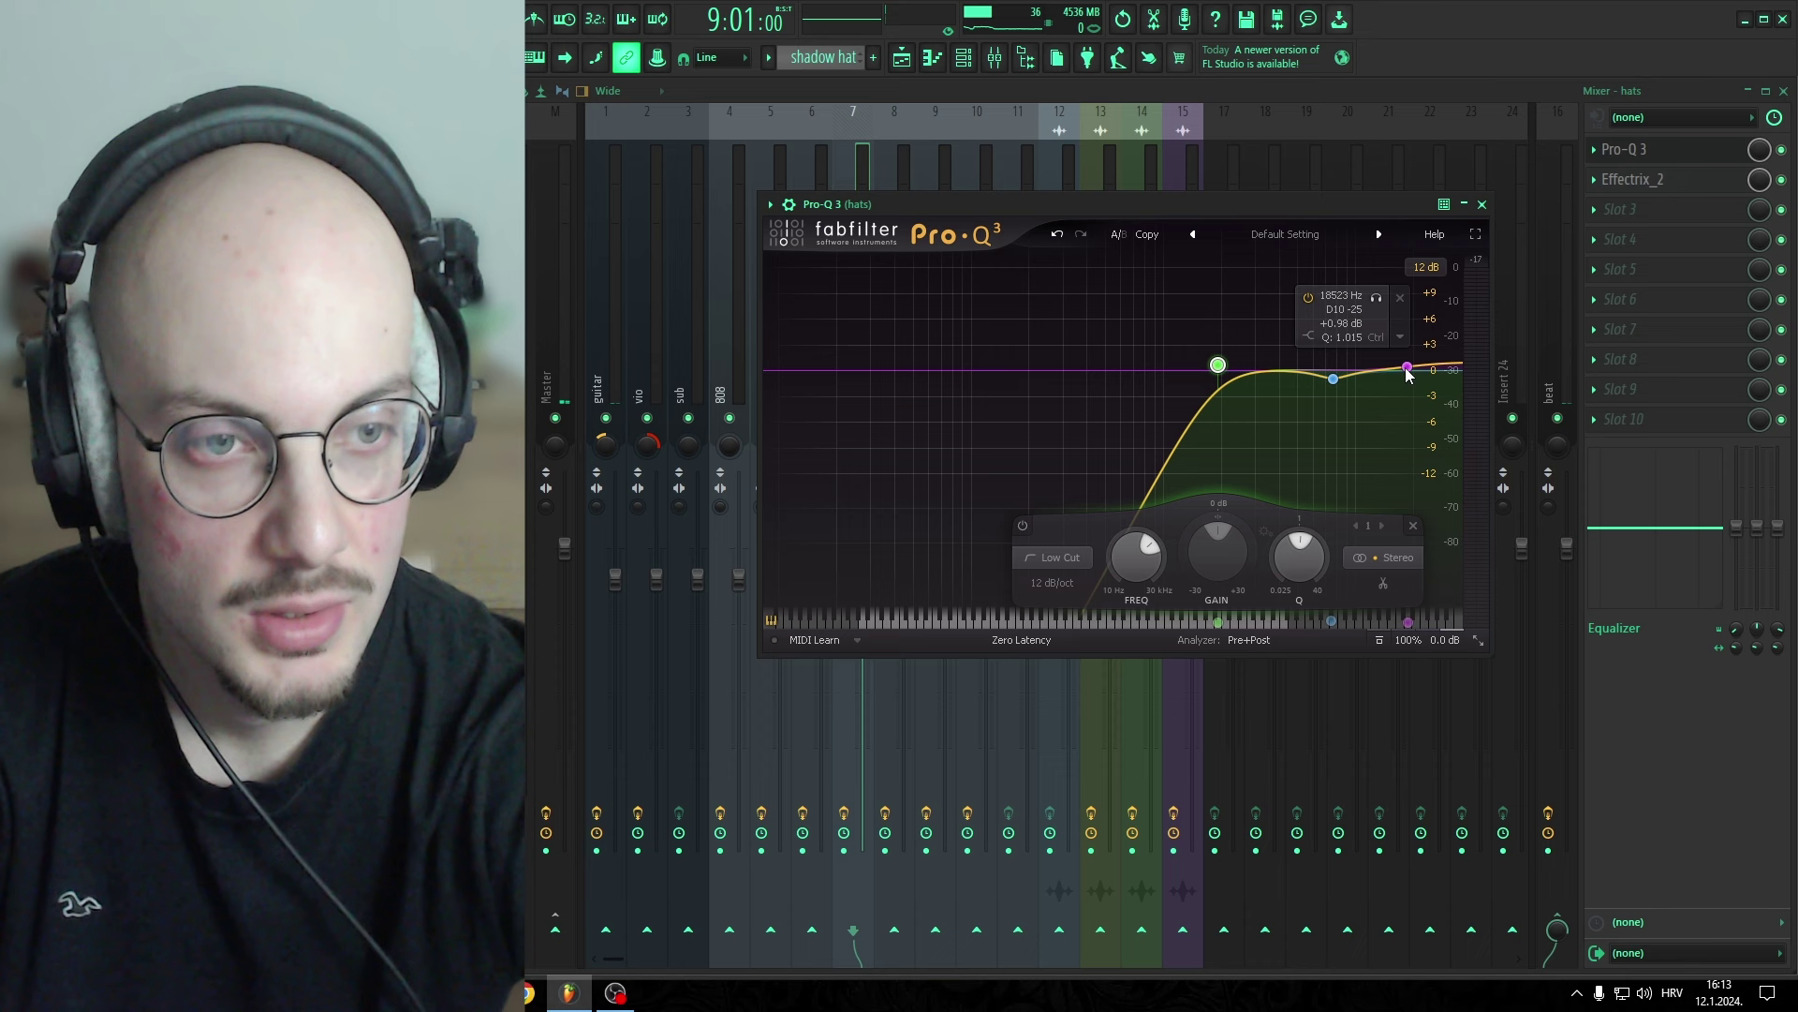
pyautogui.click(1481, 205)
pyautogui.click(1664, 186)
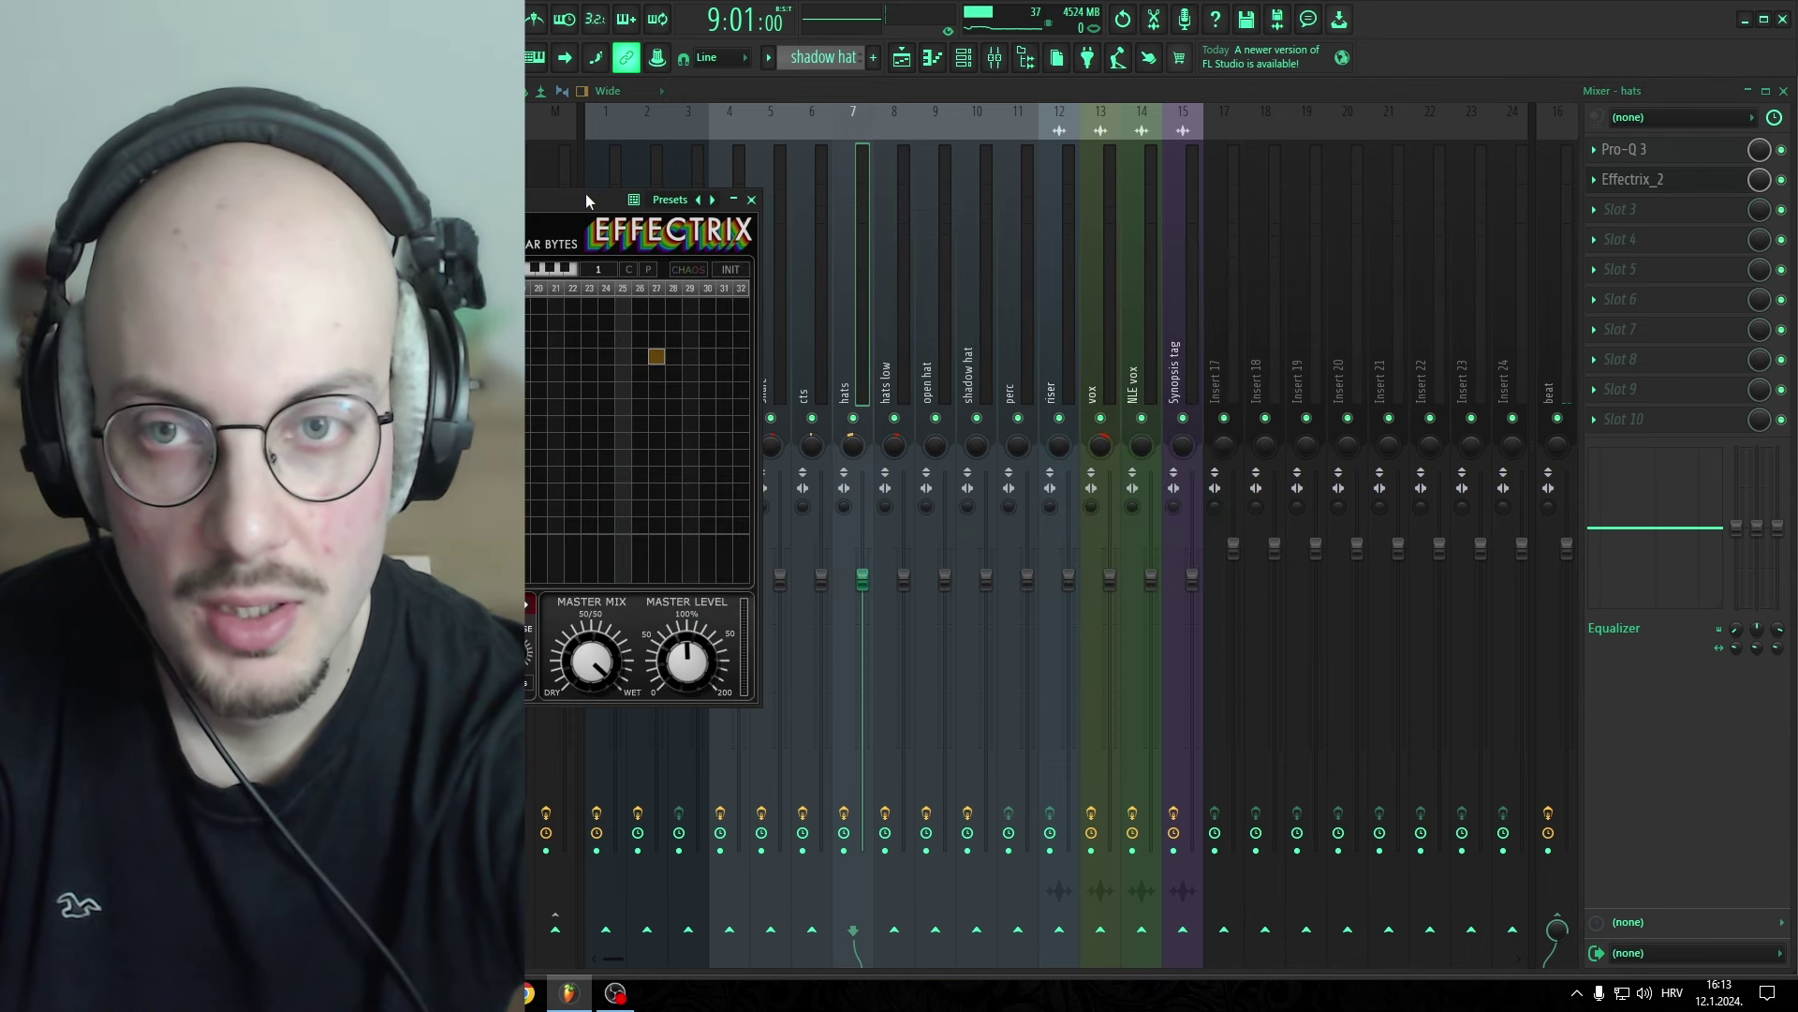
pyautogui.moveTo(586, 200); pyautogui.dragTo(1146, 203)
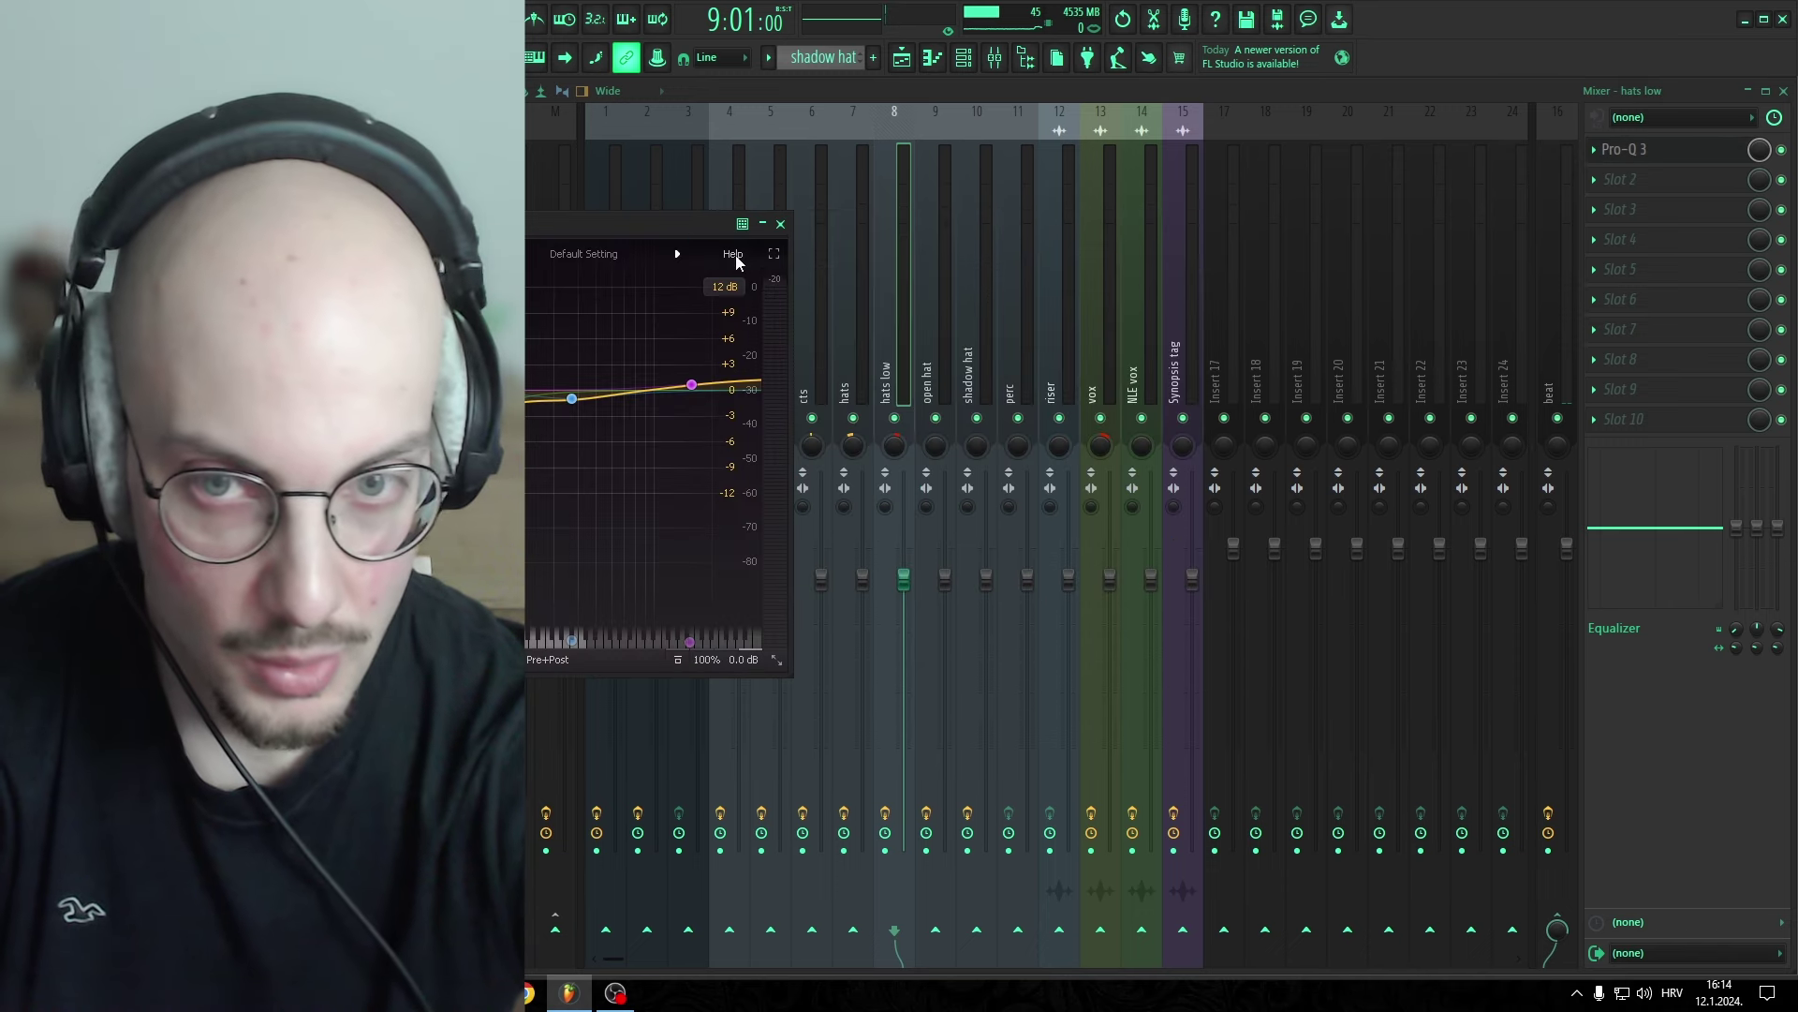
# Step: Inspect the Pro-Q 3 equalizer curves on the hats low and shadow hat mixer channels
pyautogui.moveTo(663, 214); pyautogui.dragTo(1190, 216)
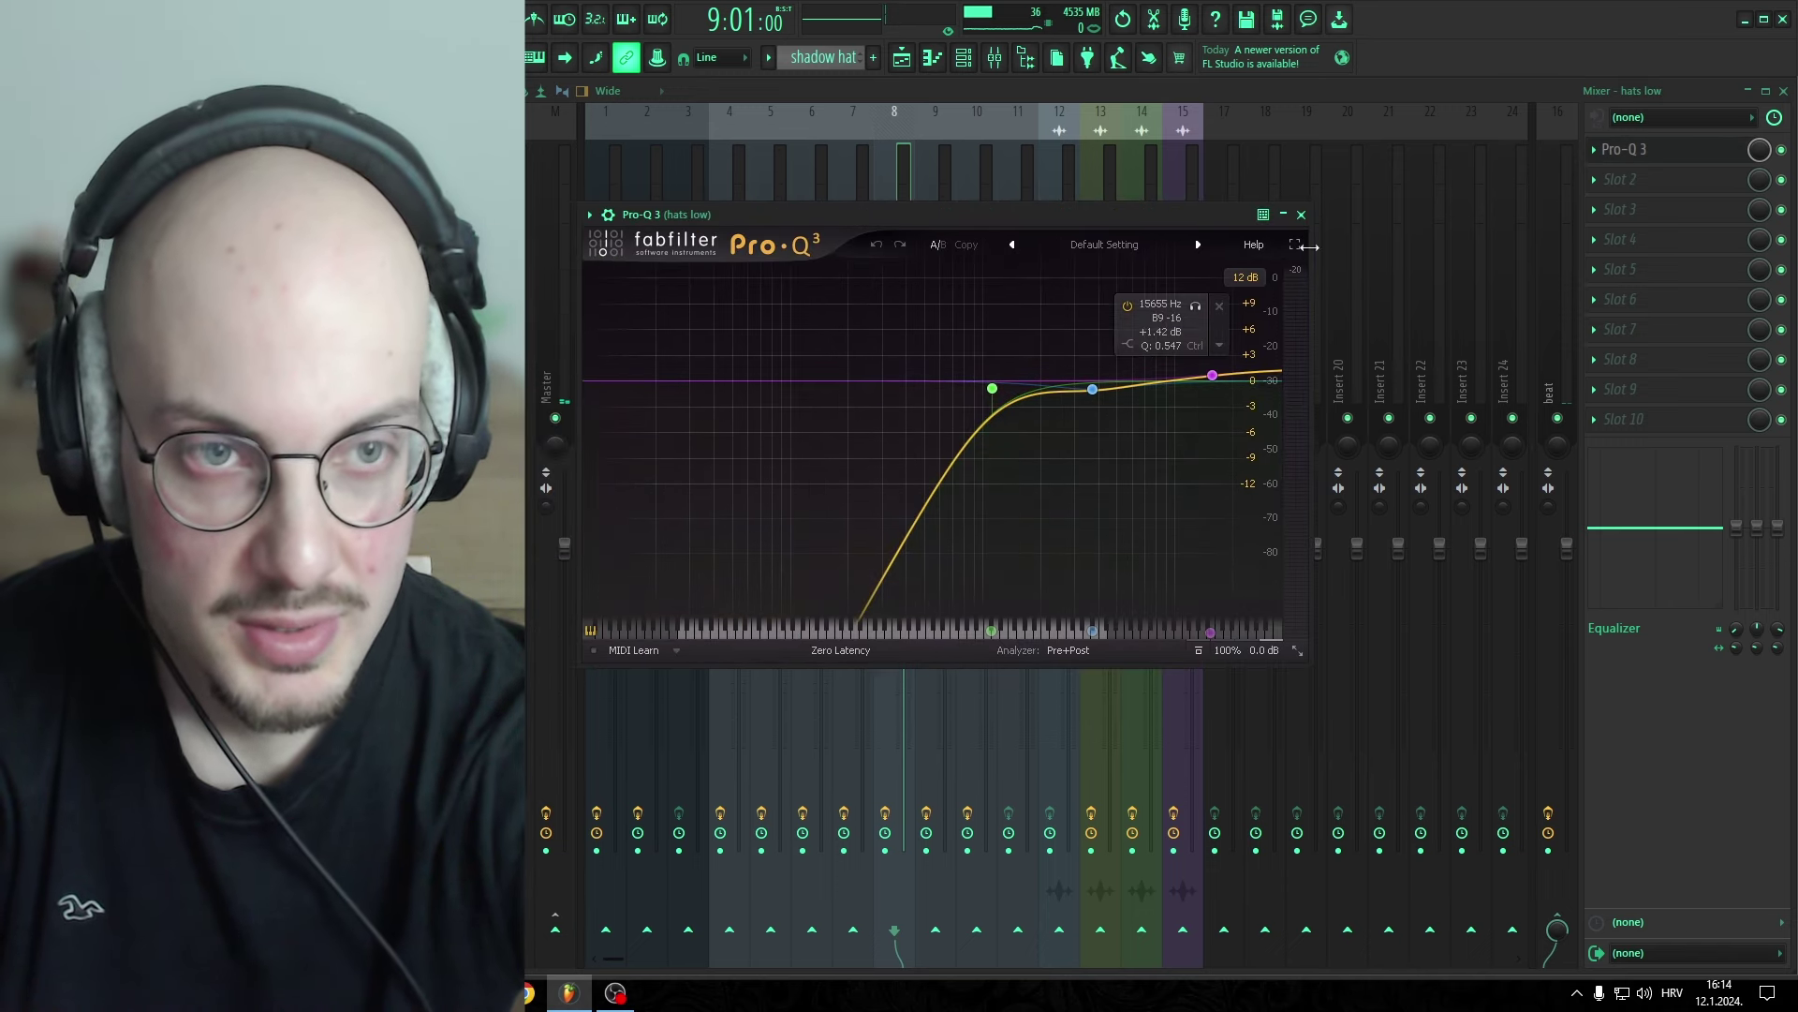
pyautogui.click(1301, 216)
pyautogui.press('Right')
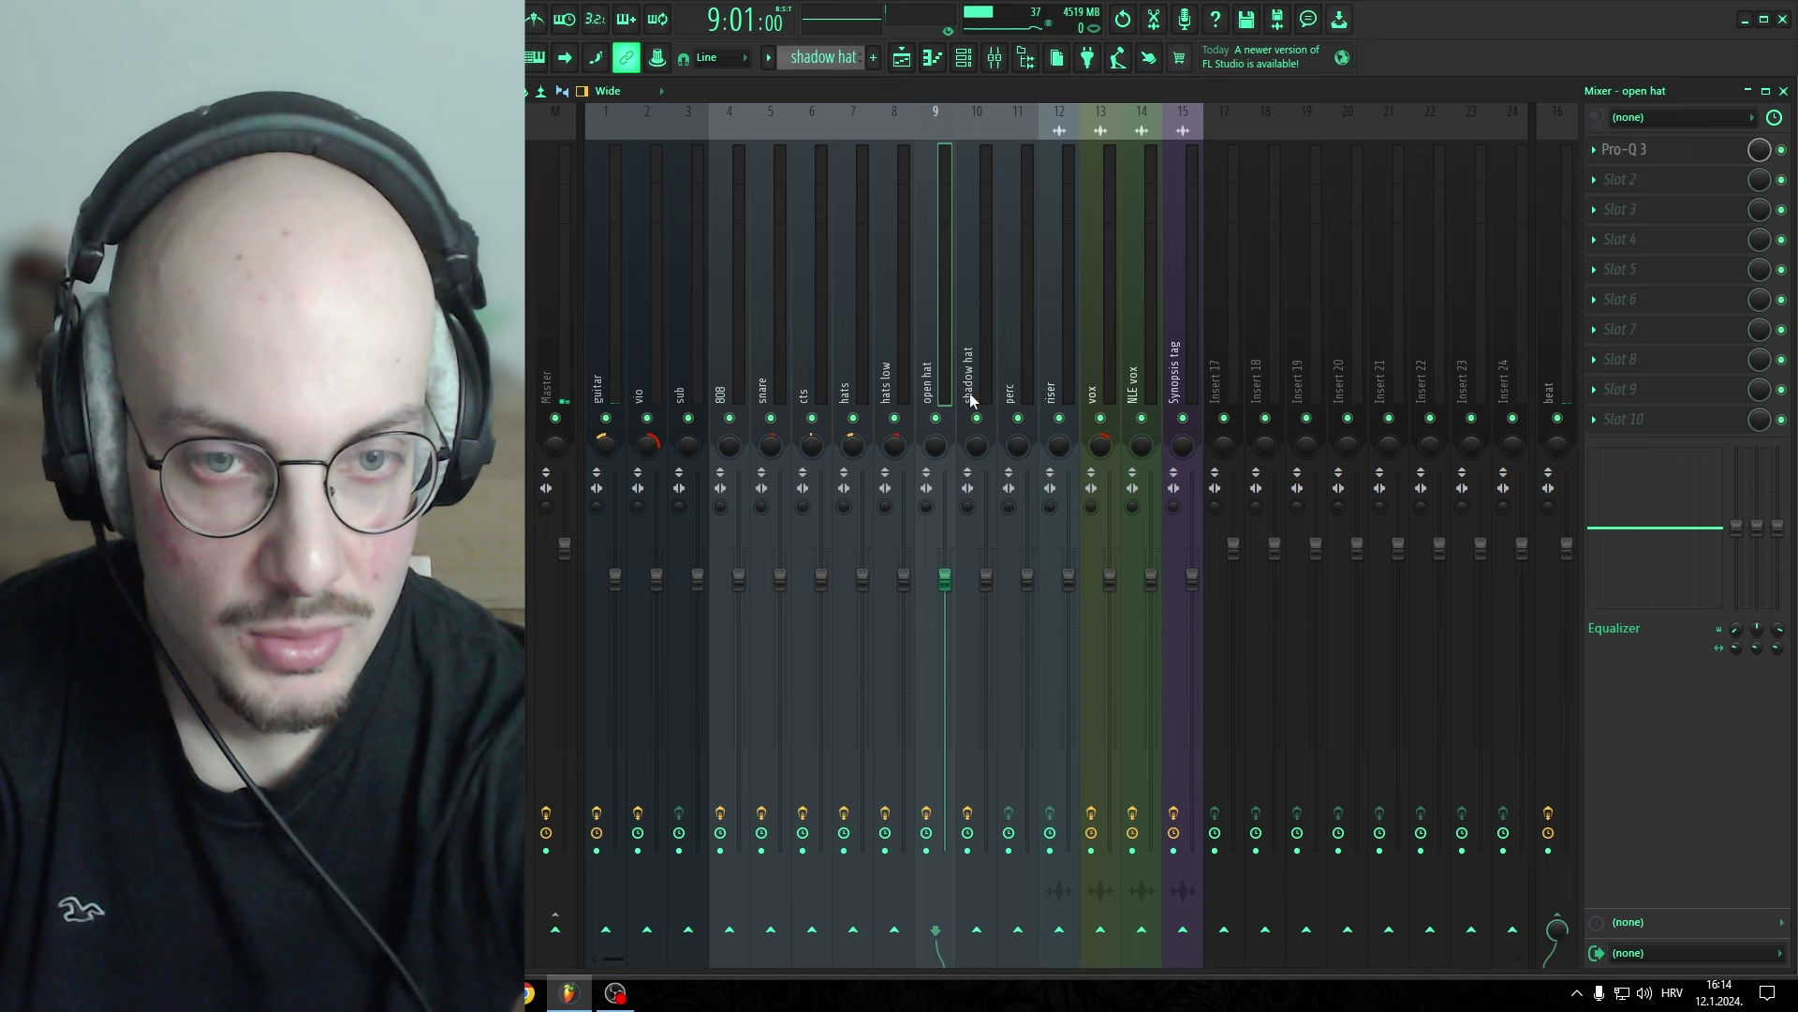
pyautogui.click(971, 393)
pyautogui.click(1620, 153)
pyautogui.click(1262, 272)
pyautogui.click(1033, 421)
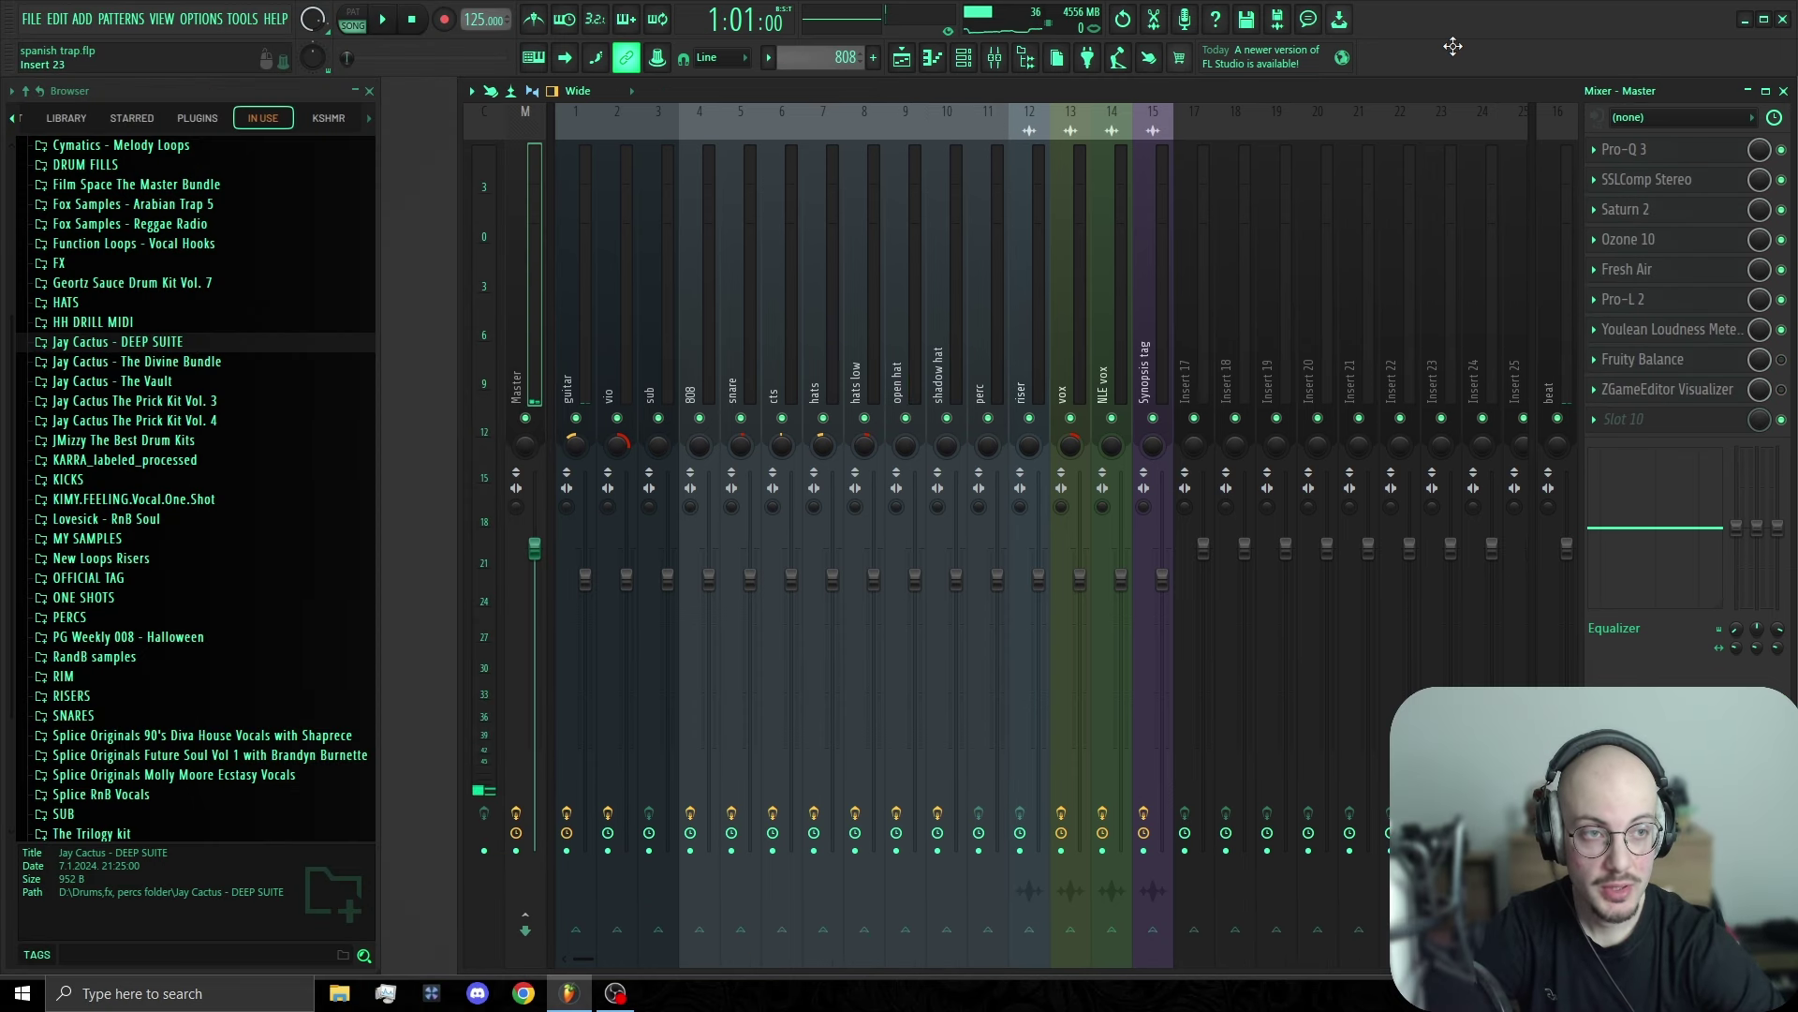
# Step: Play the song from the start with the master effects bypassed, enable the master's Pro-Q 3 and inspect its bands
pyautogui.press('space')
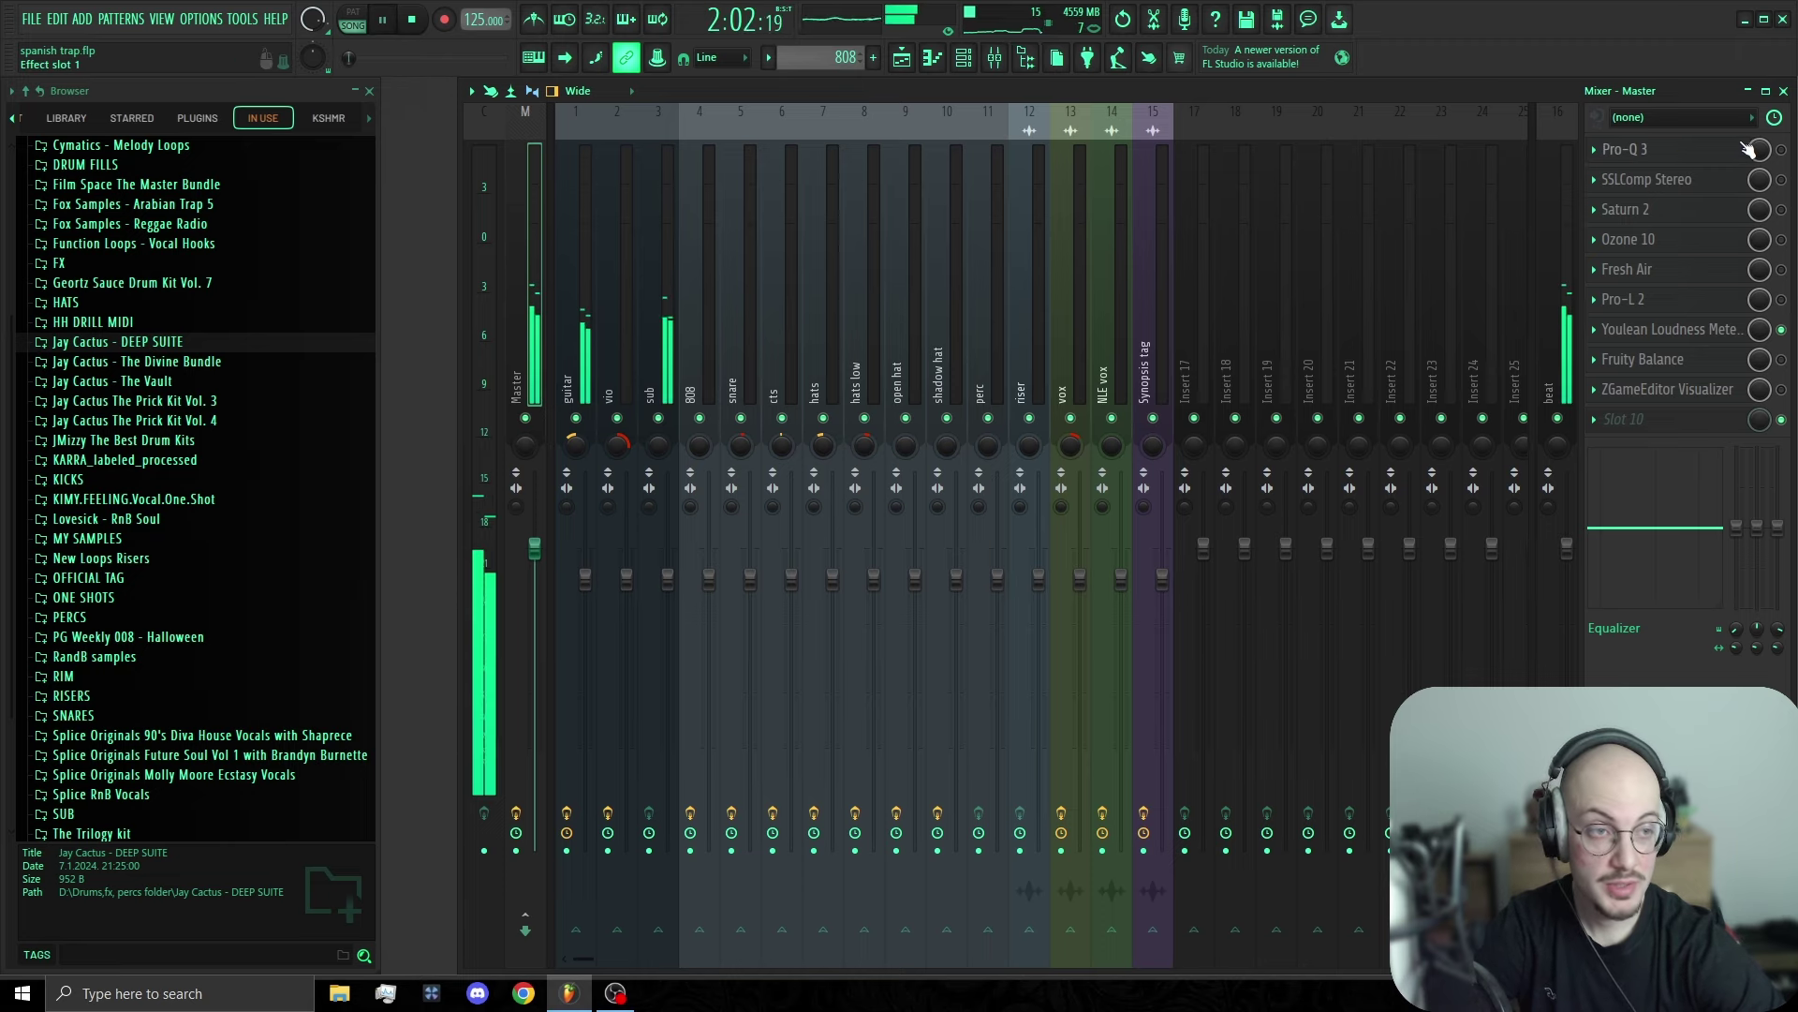
pyautogui.click(1672, 157)
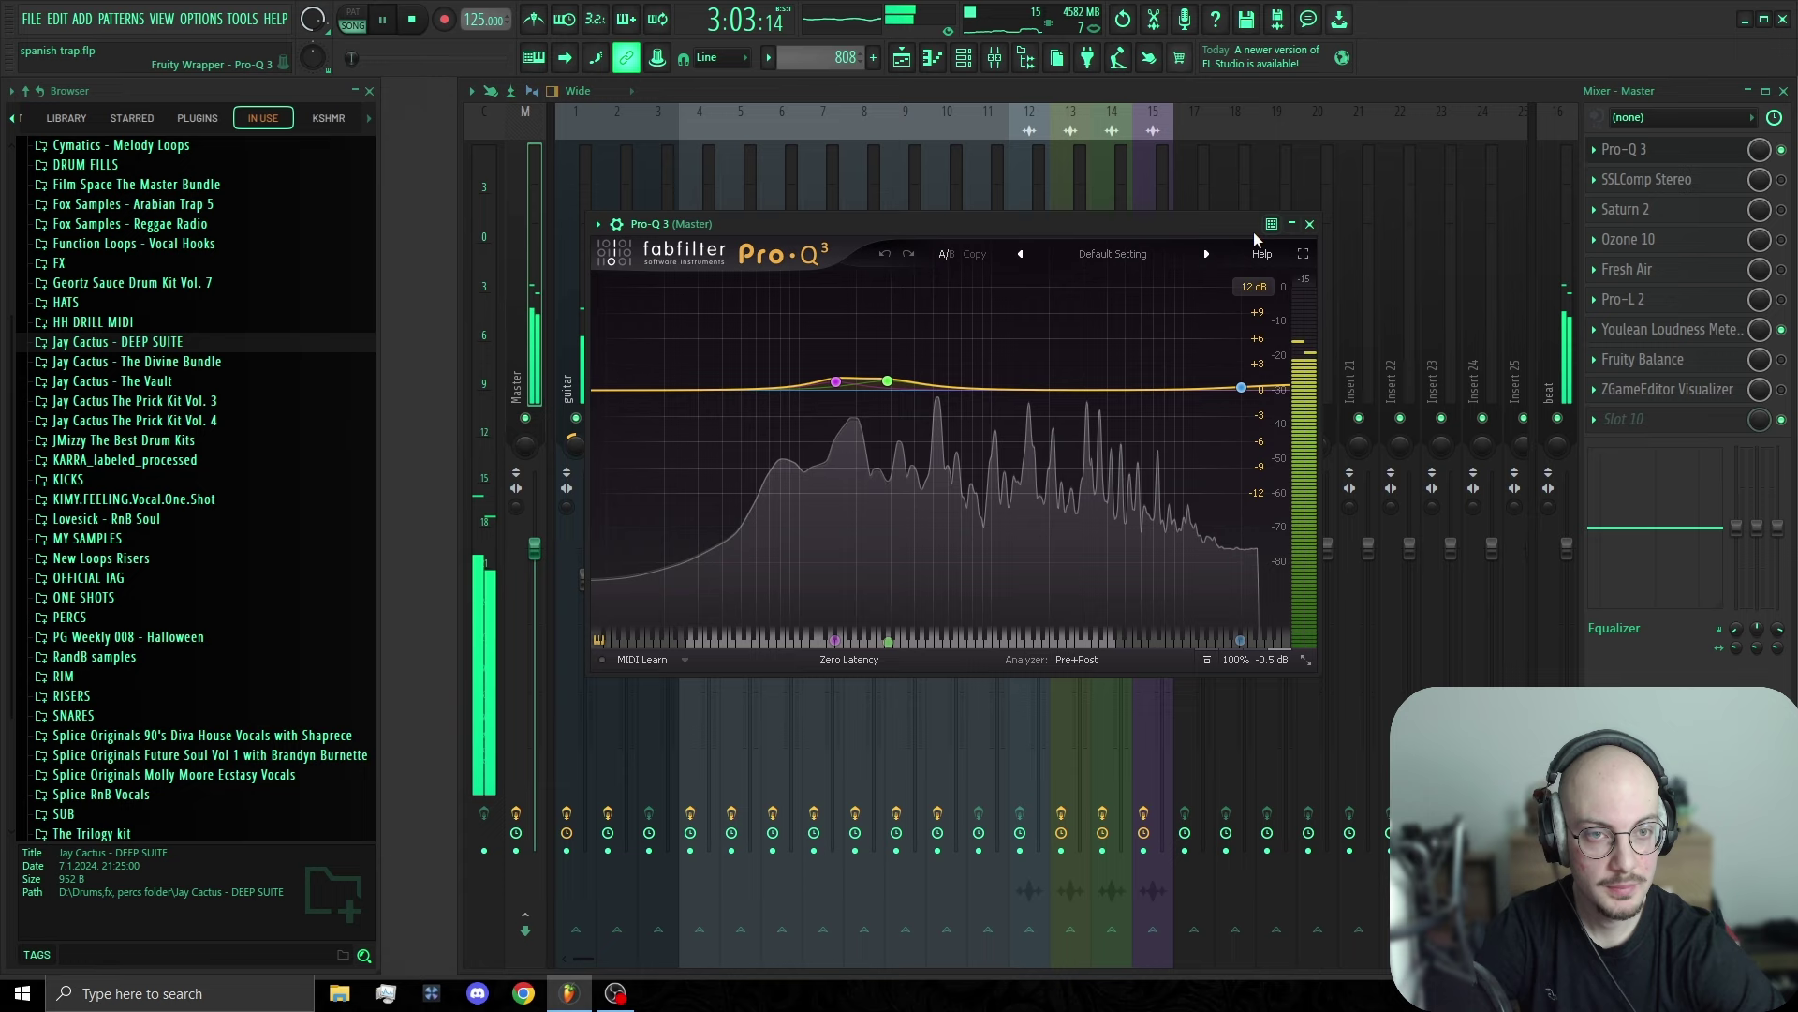
pyautogui.moveTo(906, 392)
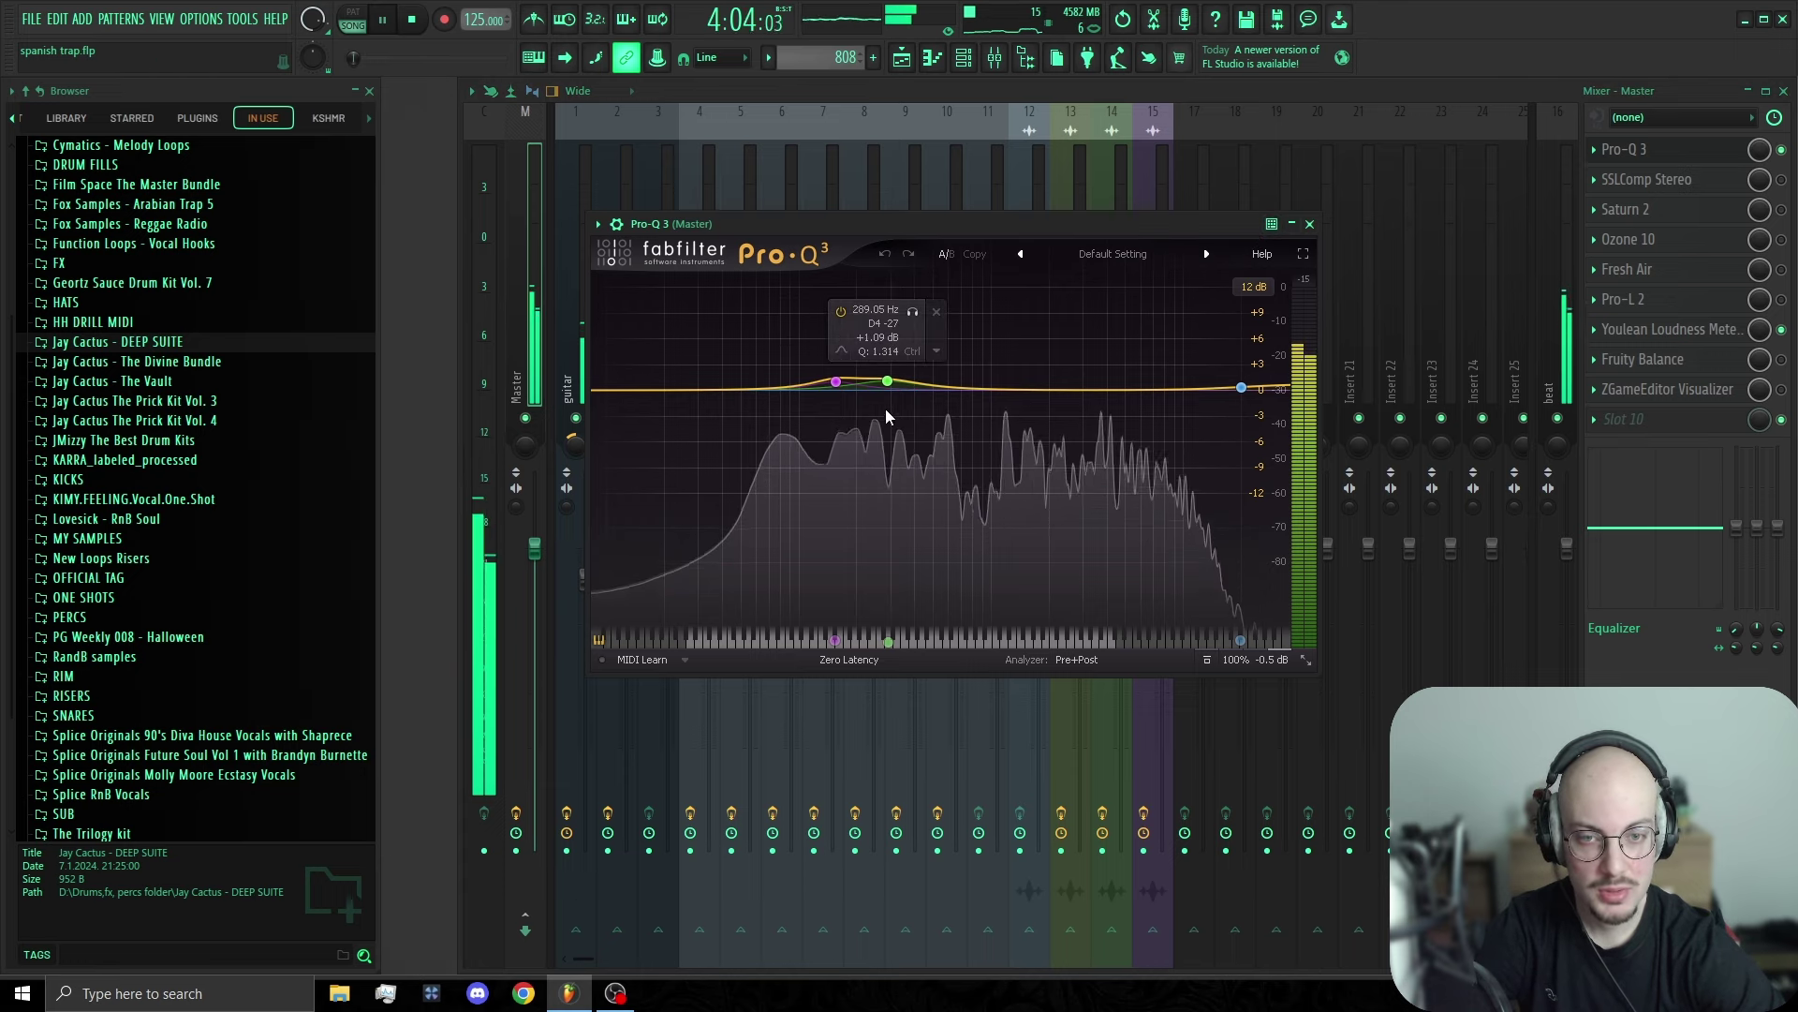
pyautogui.moveTo(1240, 406)
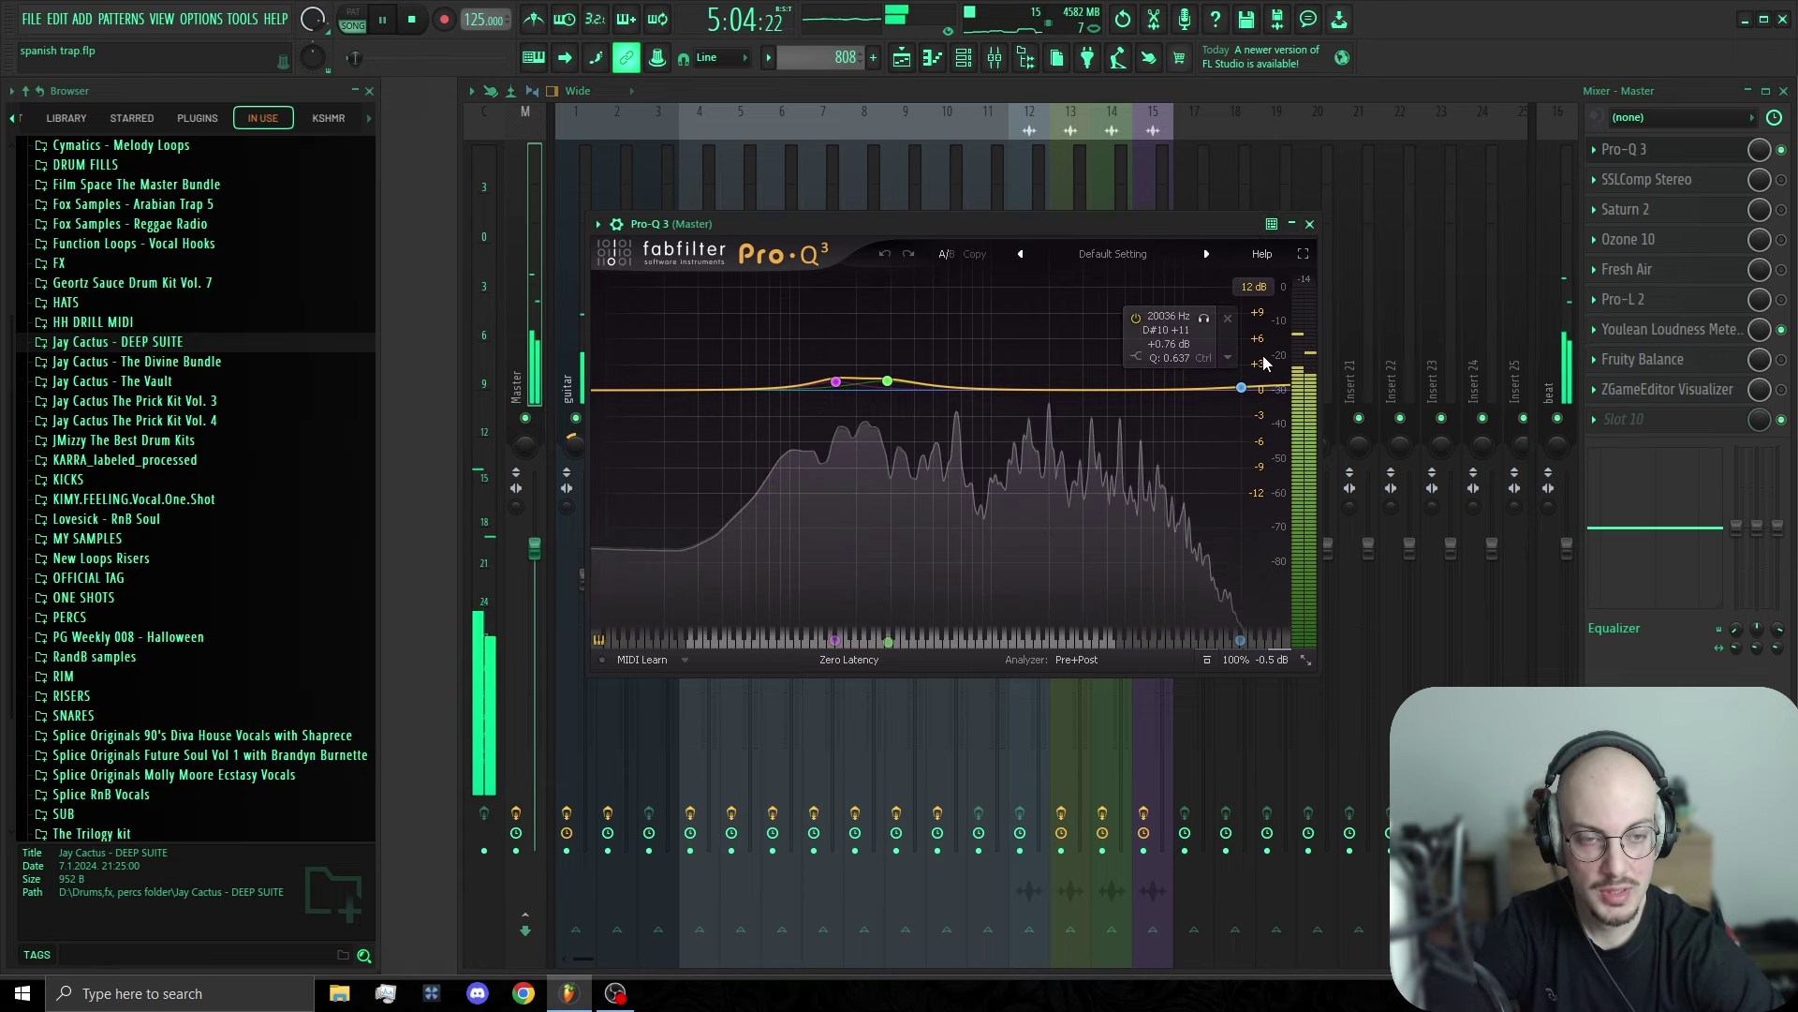
pyautogui.click(1309, 224)
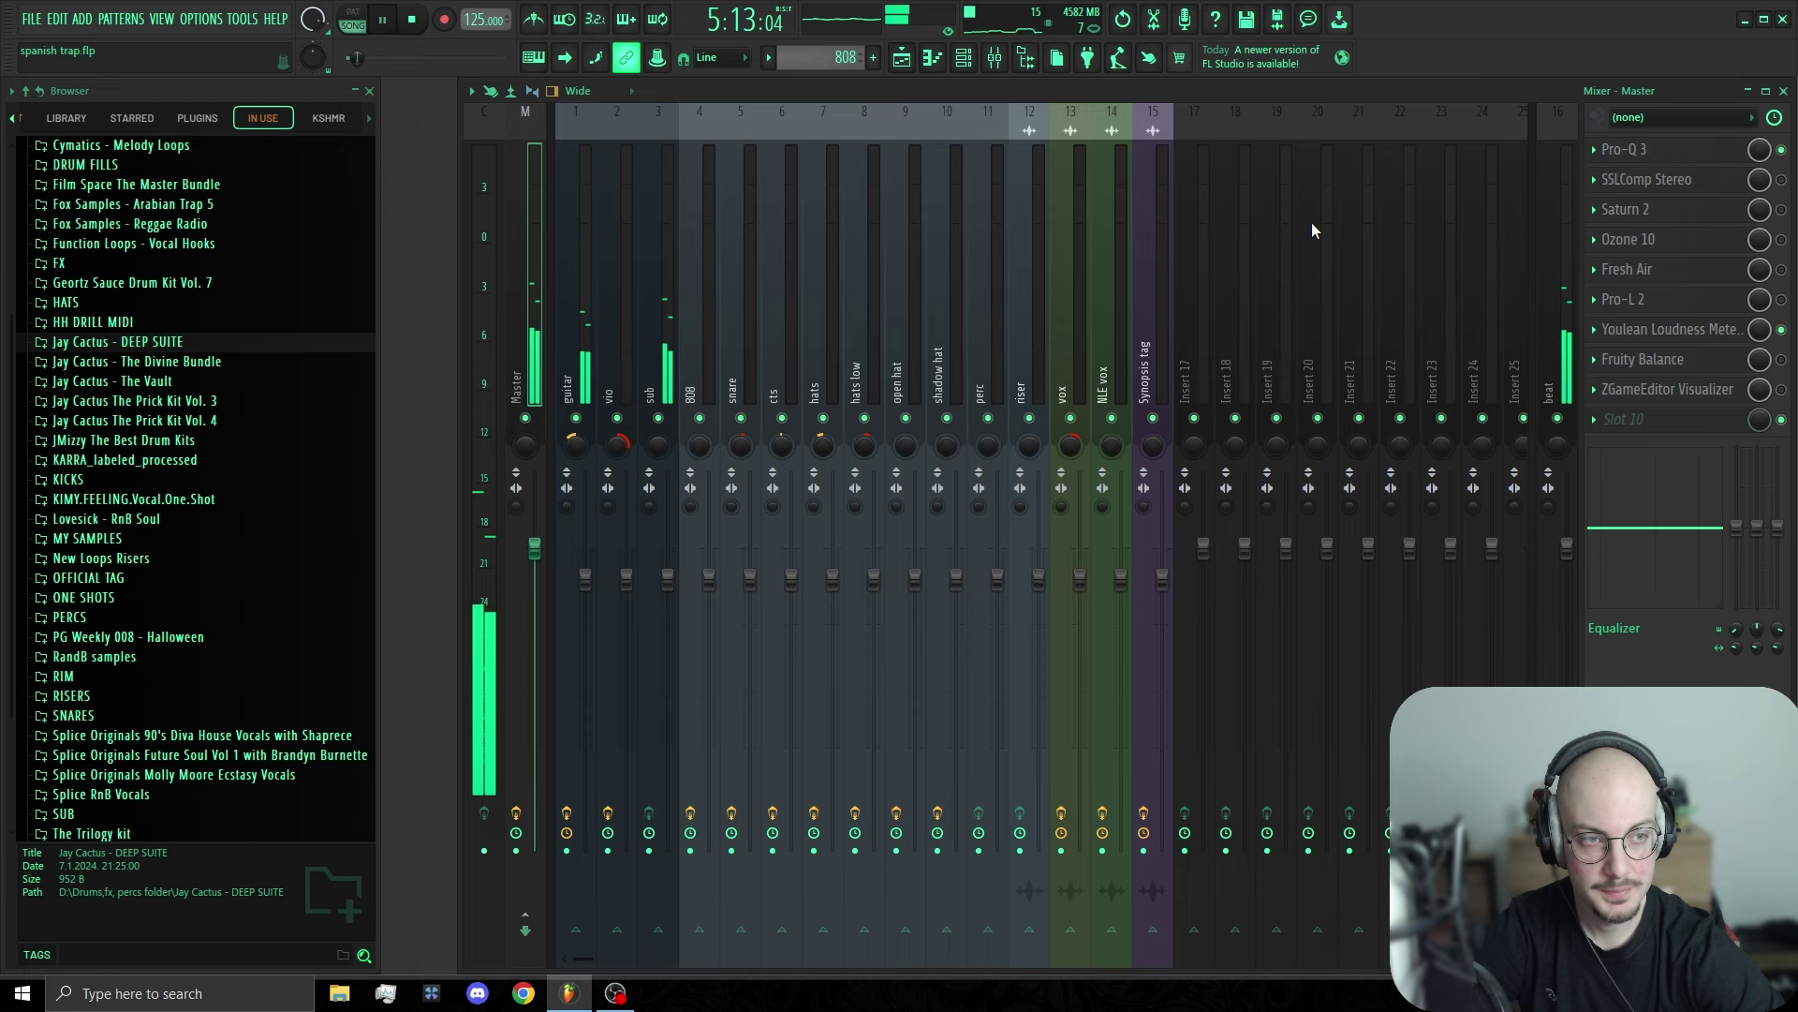
# Step: Enable SSLComp Stereo and Saturn 2 on the master channel during playback and inspect the settings of both
pyautogui.click(1700, 179)
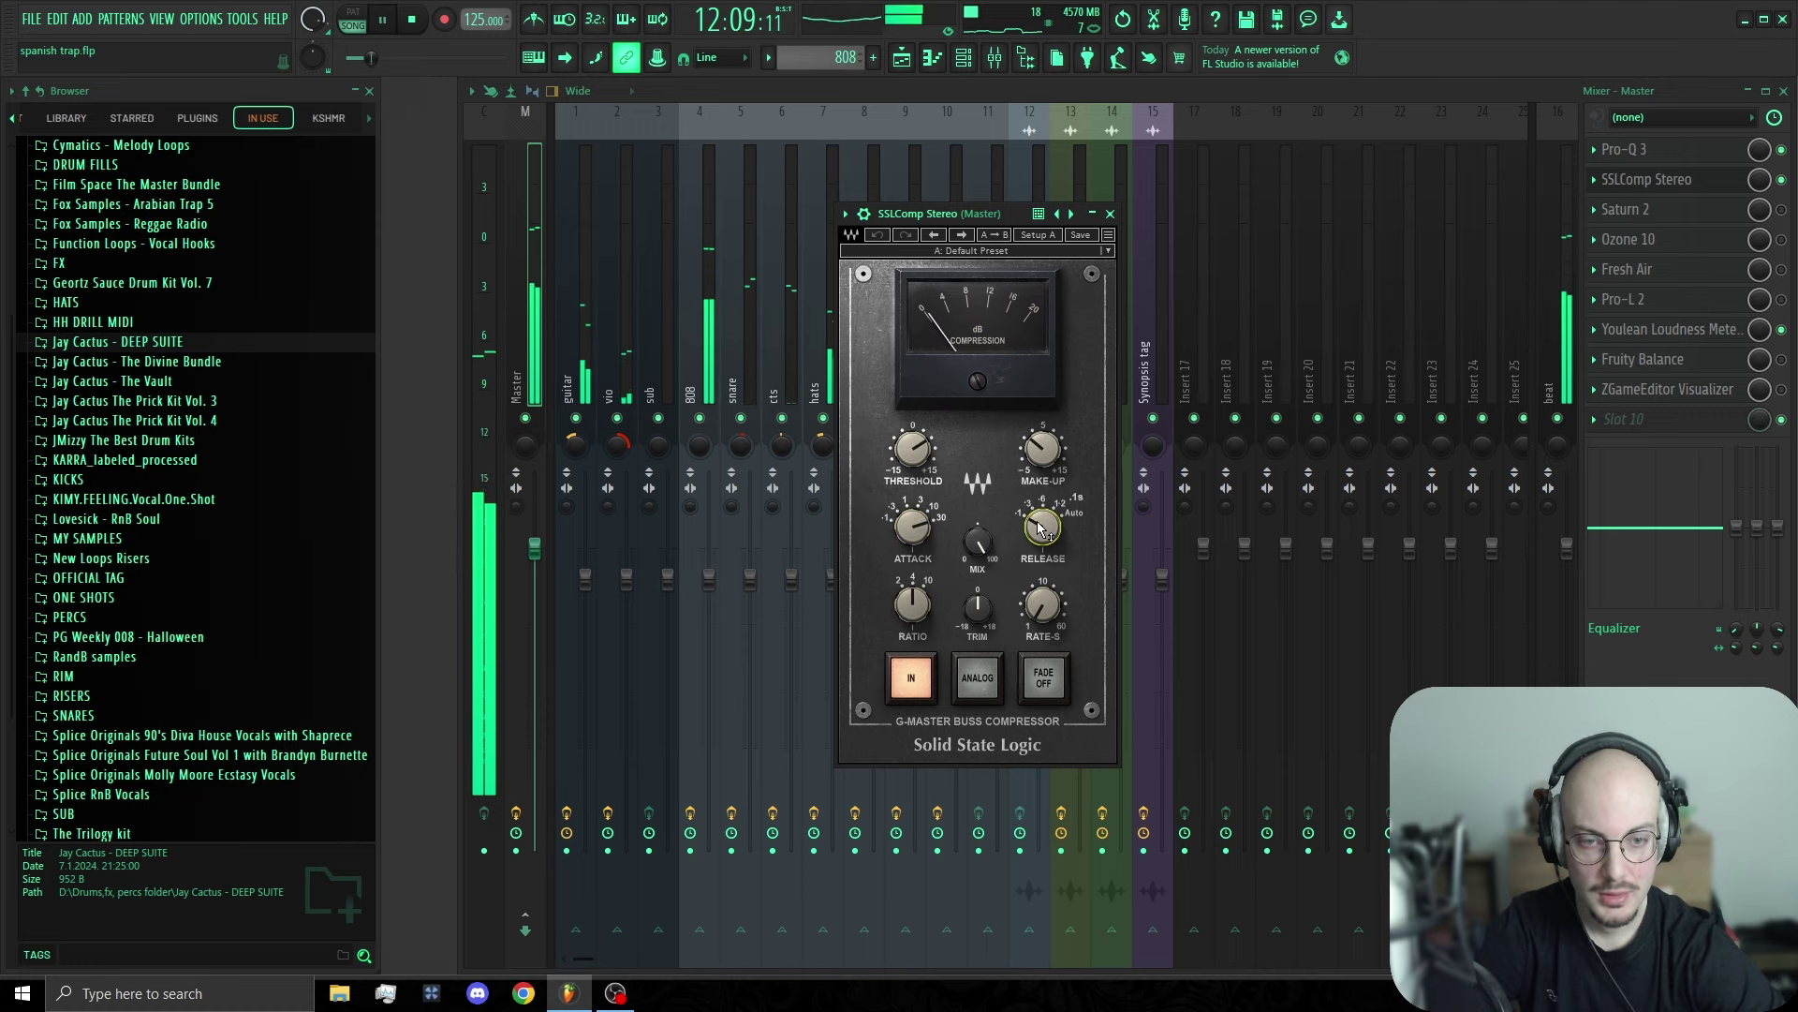
pyautogui.click(1111, 215)
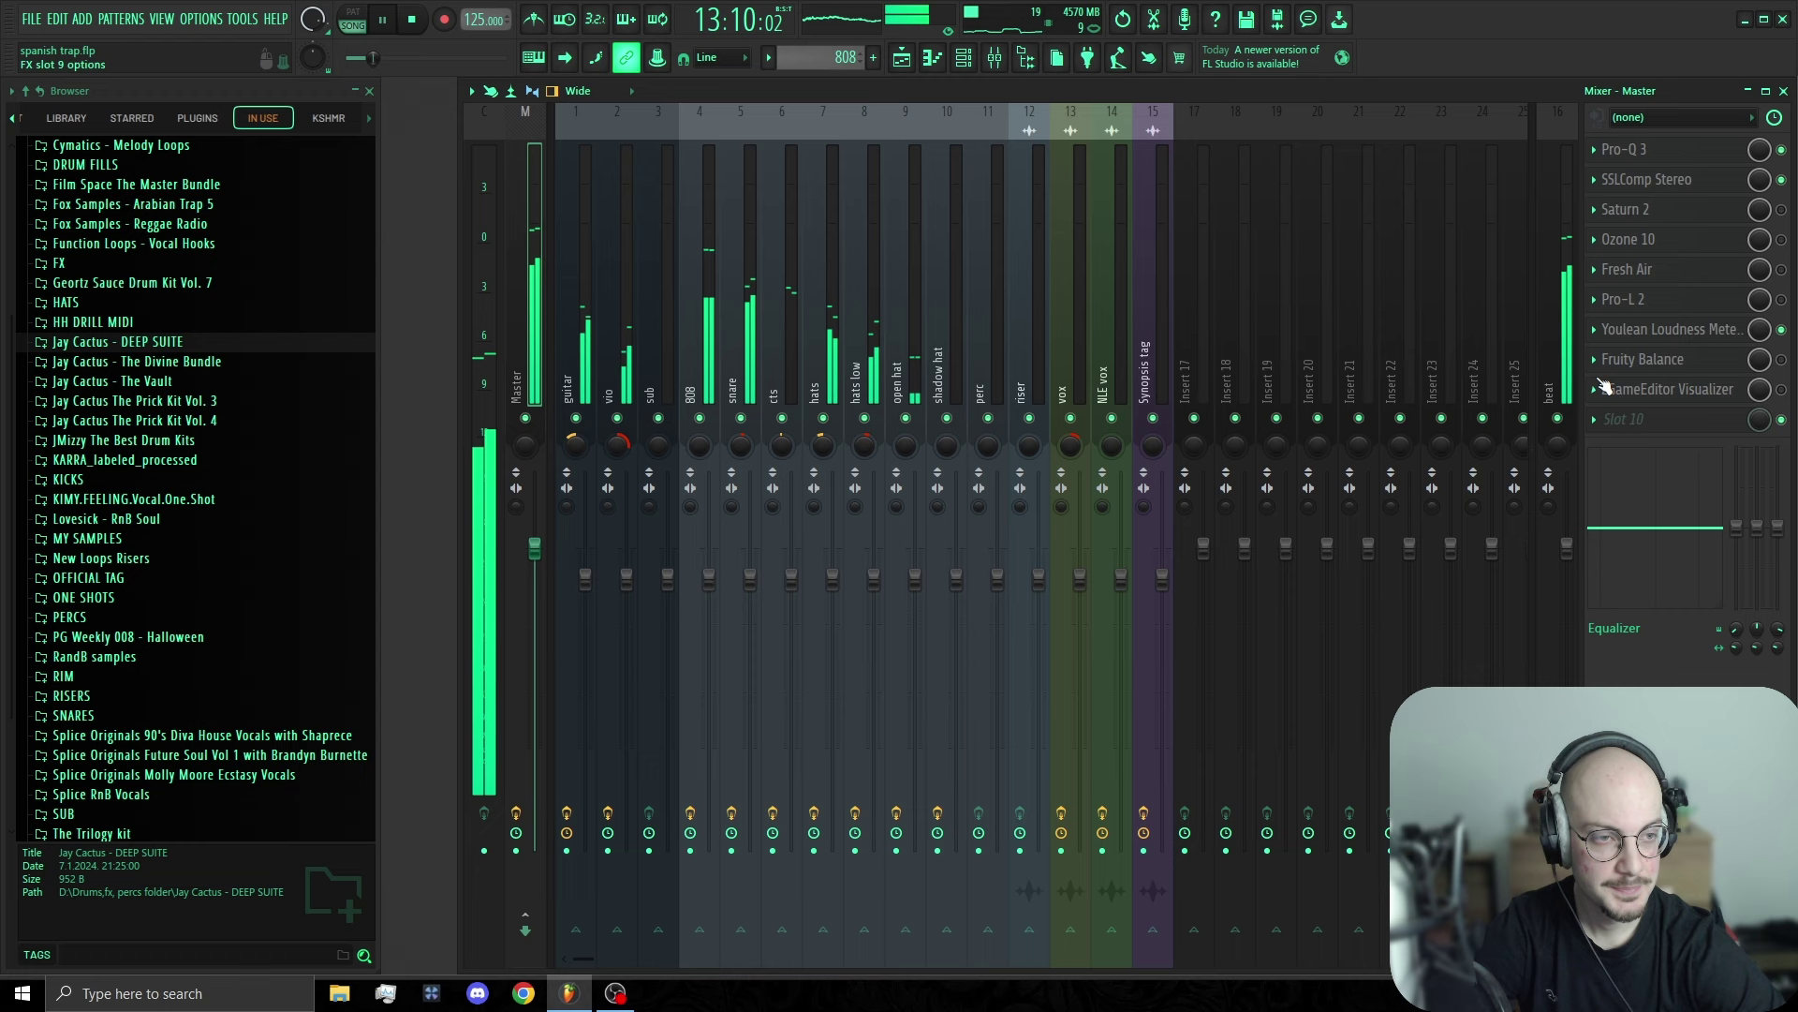
pyautogui.click(1782, 209)
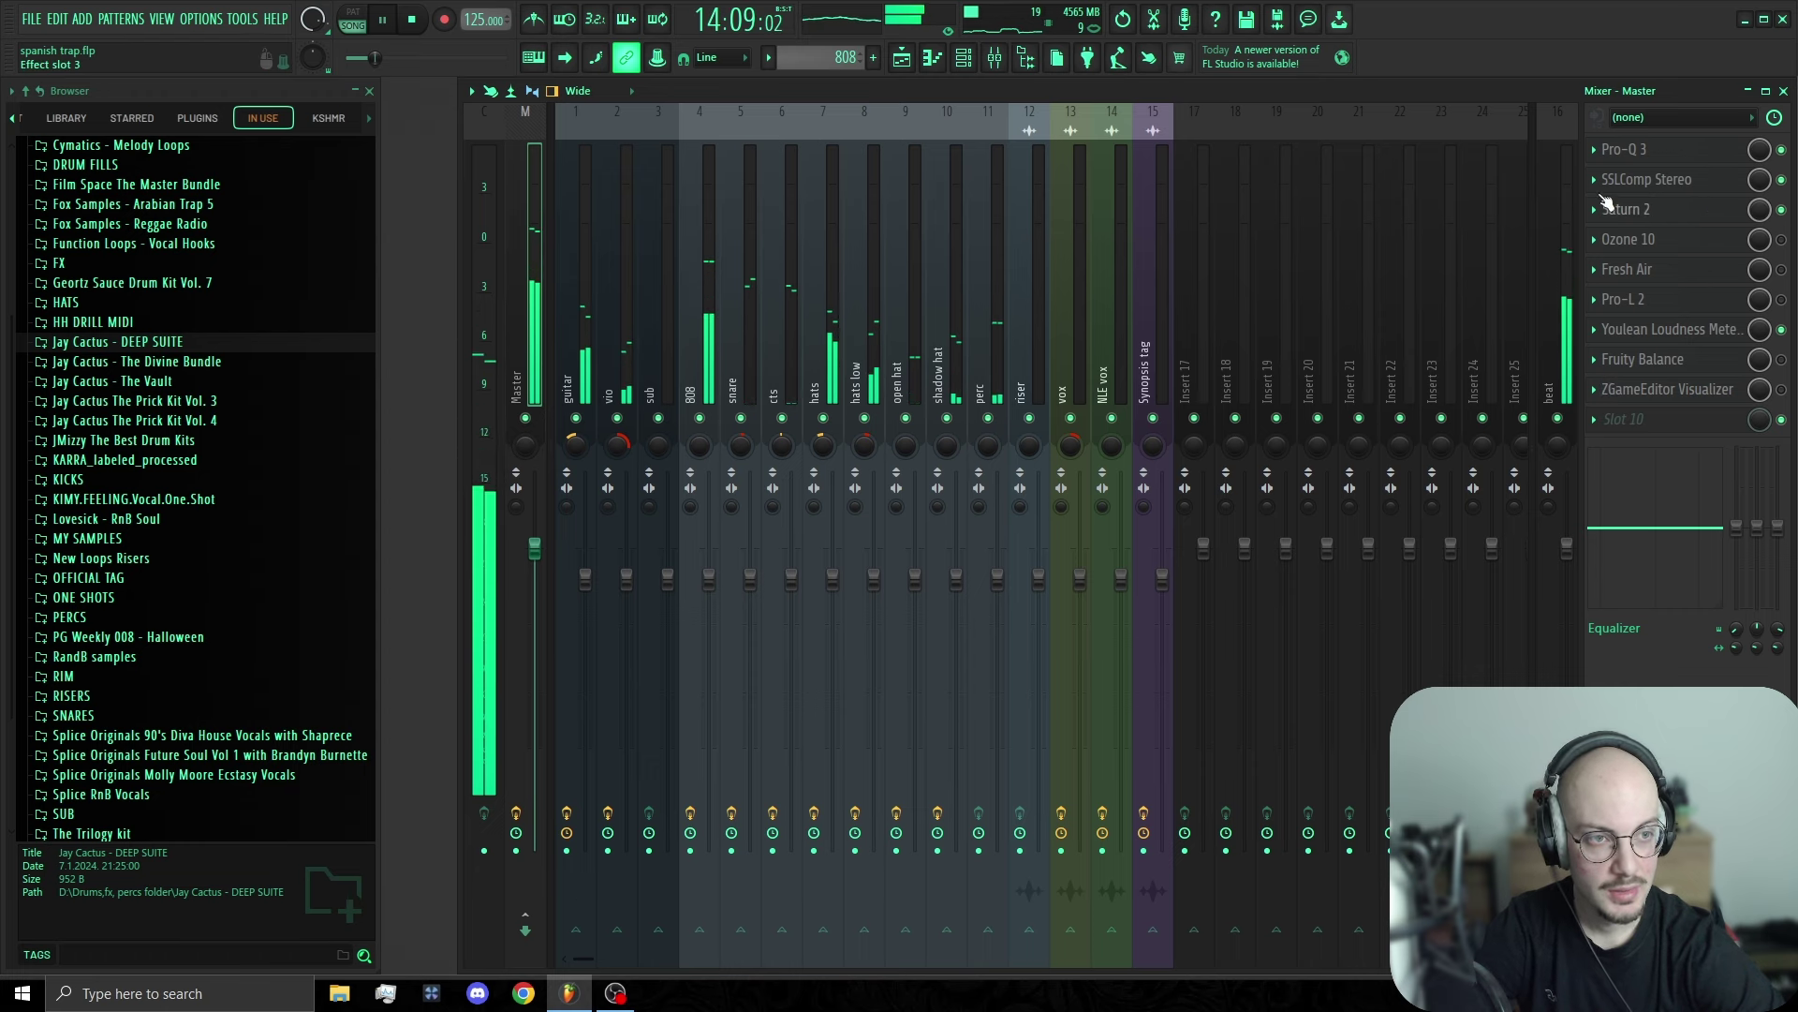
pyautogui.click(1605, 204)
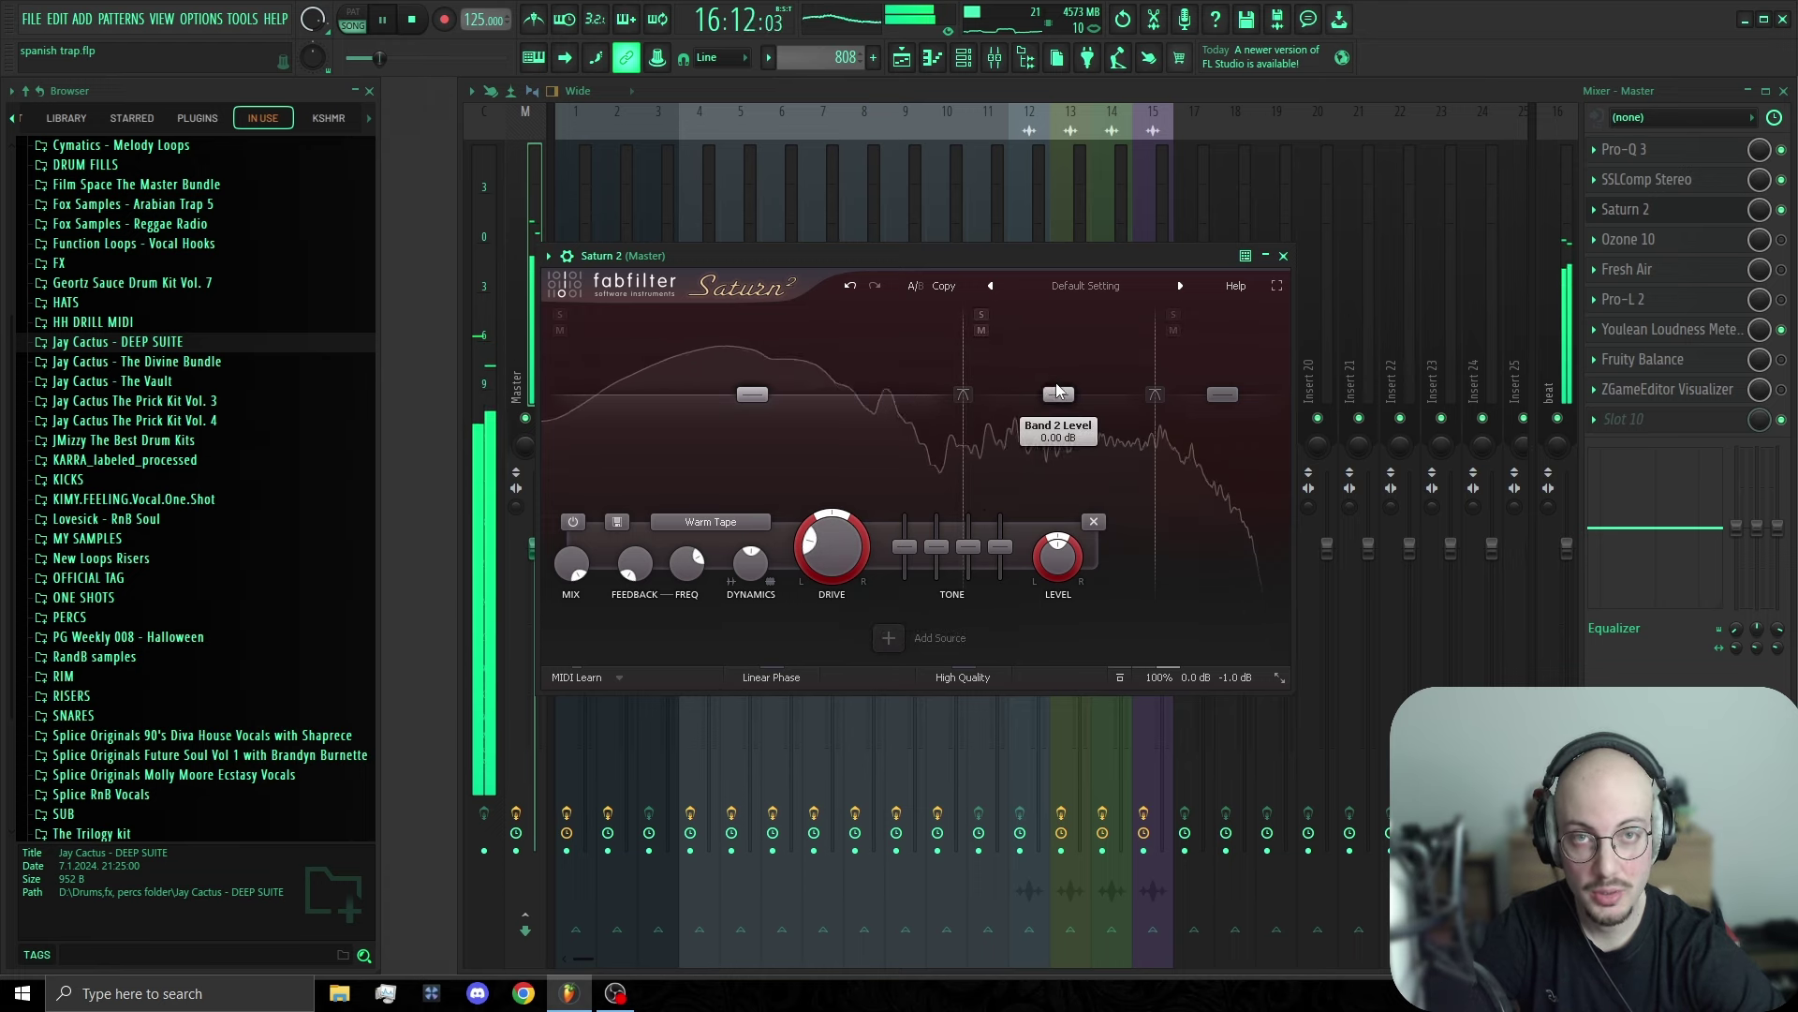
pyautogui.click(1283, 255)
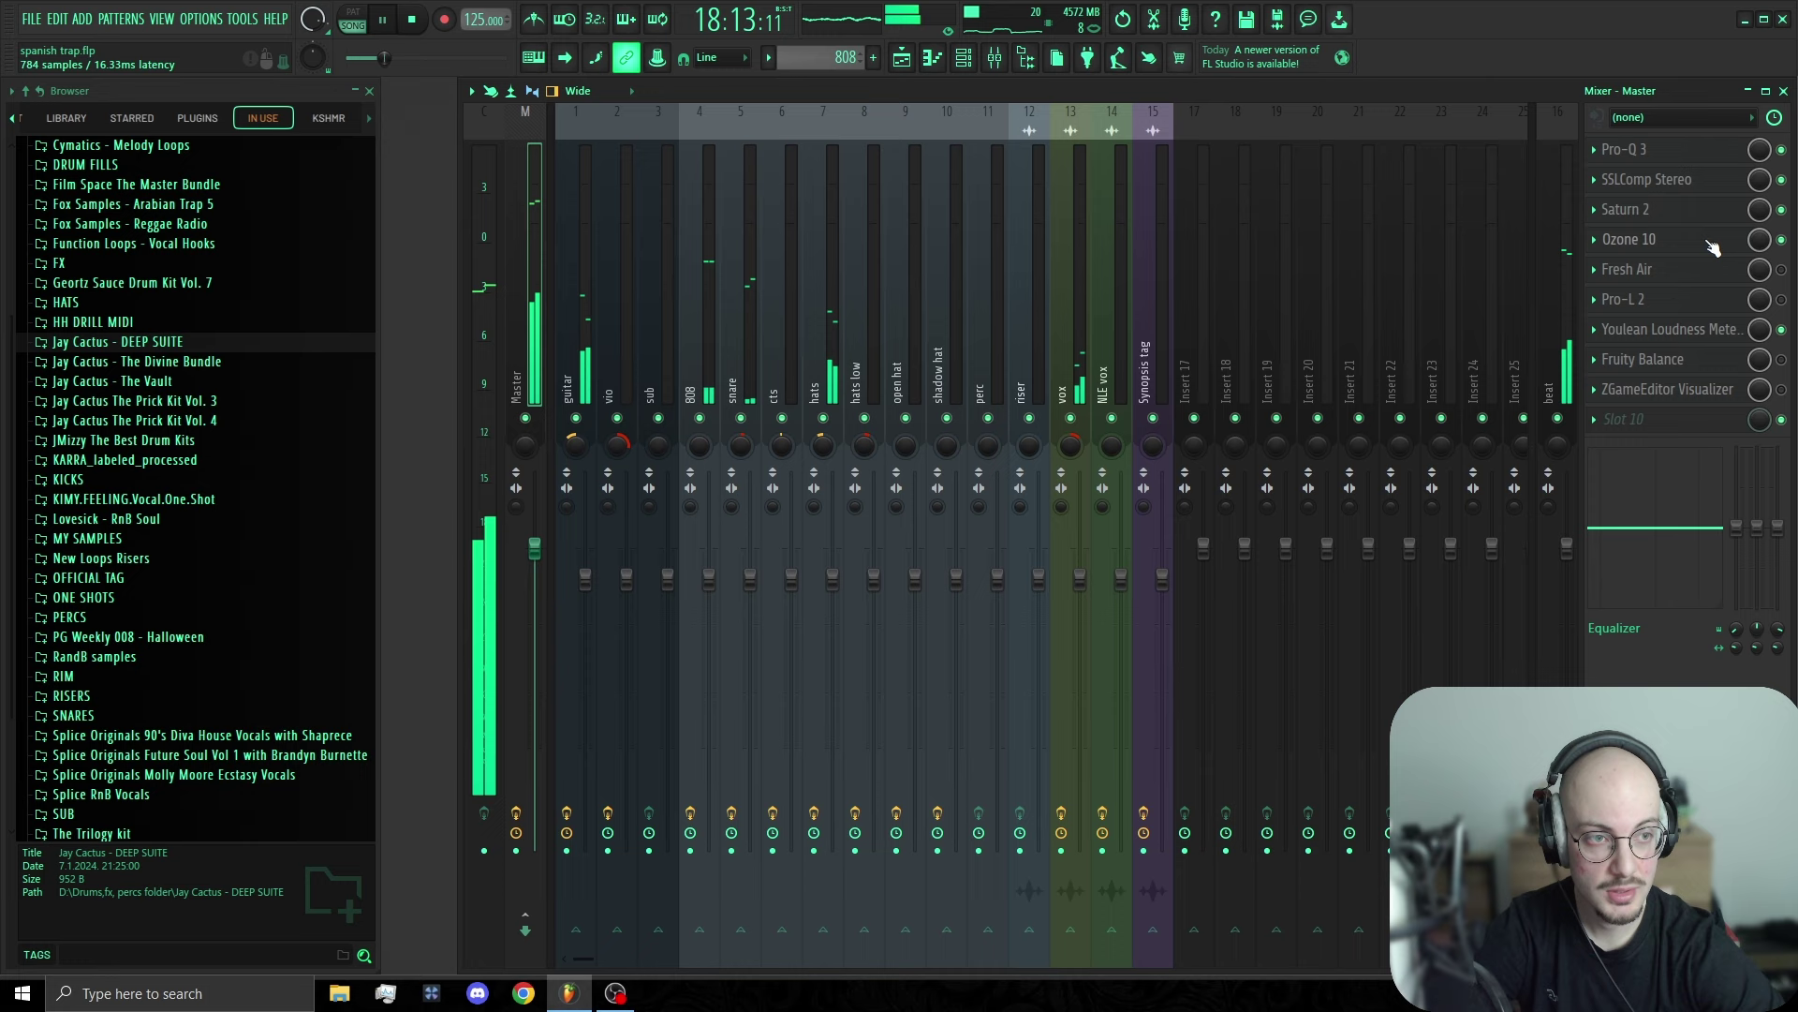
# Step: Inspect Ozone 10's Vintage Limiter on the master channel during playback, and enable and inspect Fresh Air and Pro-L 2
pyautogui.moveTo(956, 262); pyautogui.dragTo(956, 250)
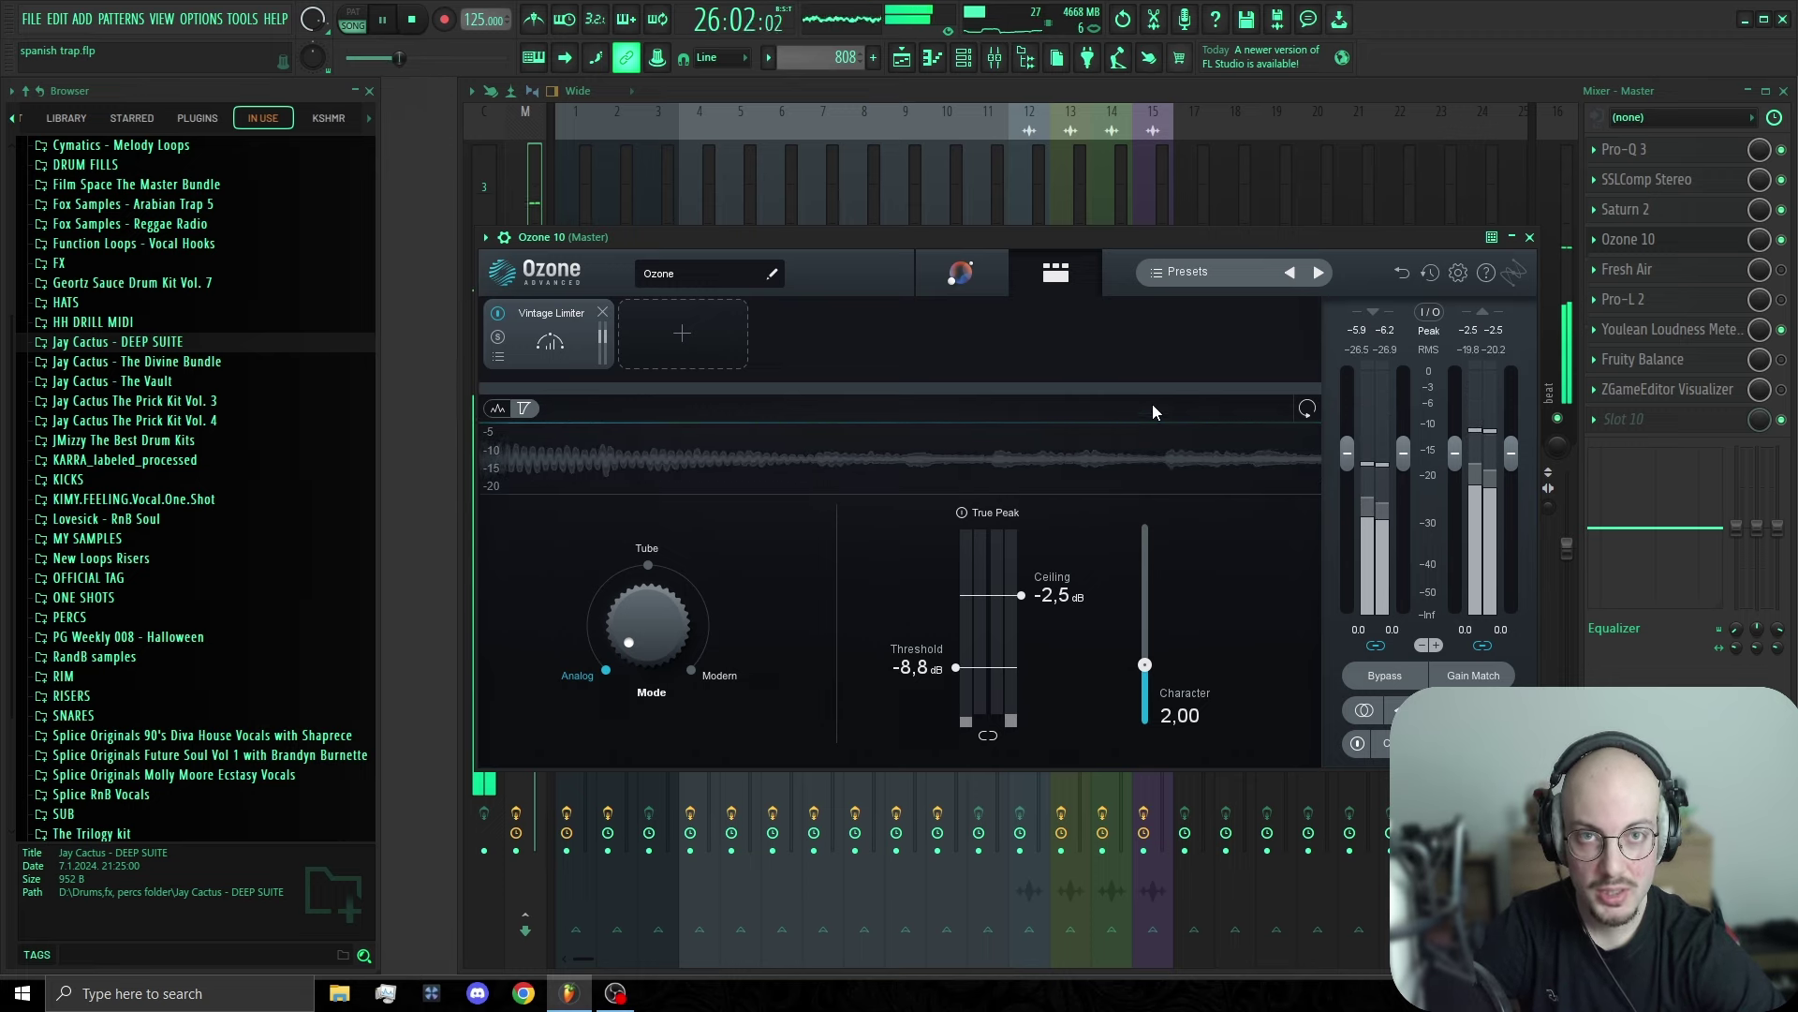
pyautogui.click(1530, 237)
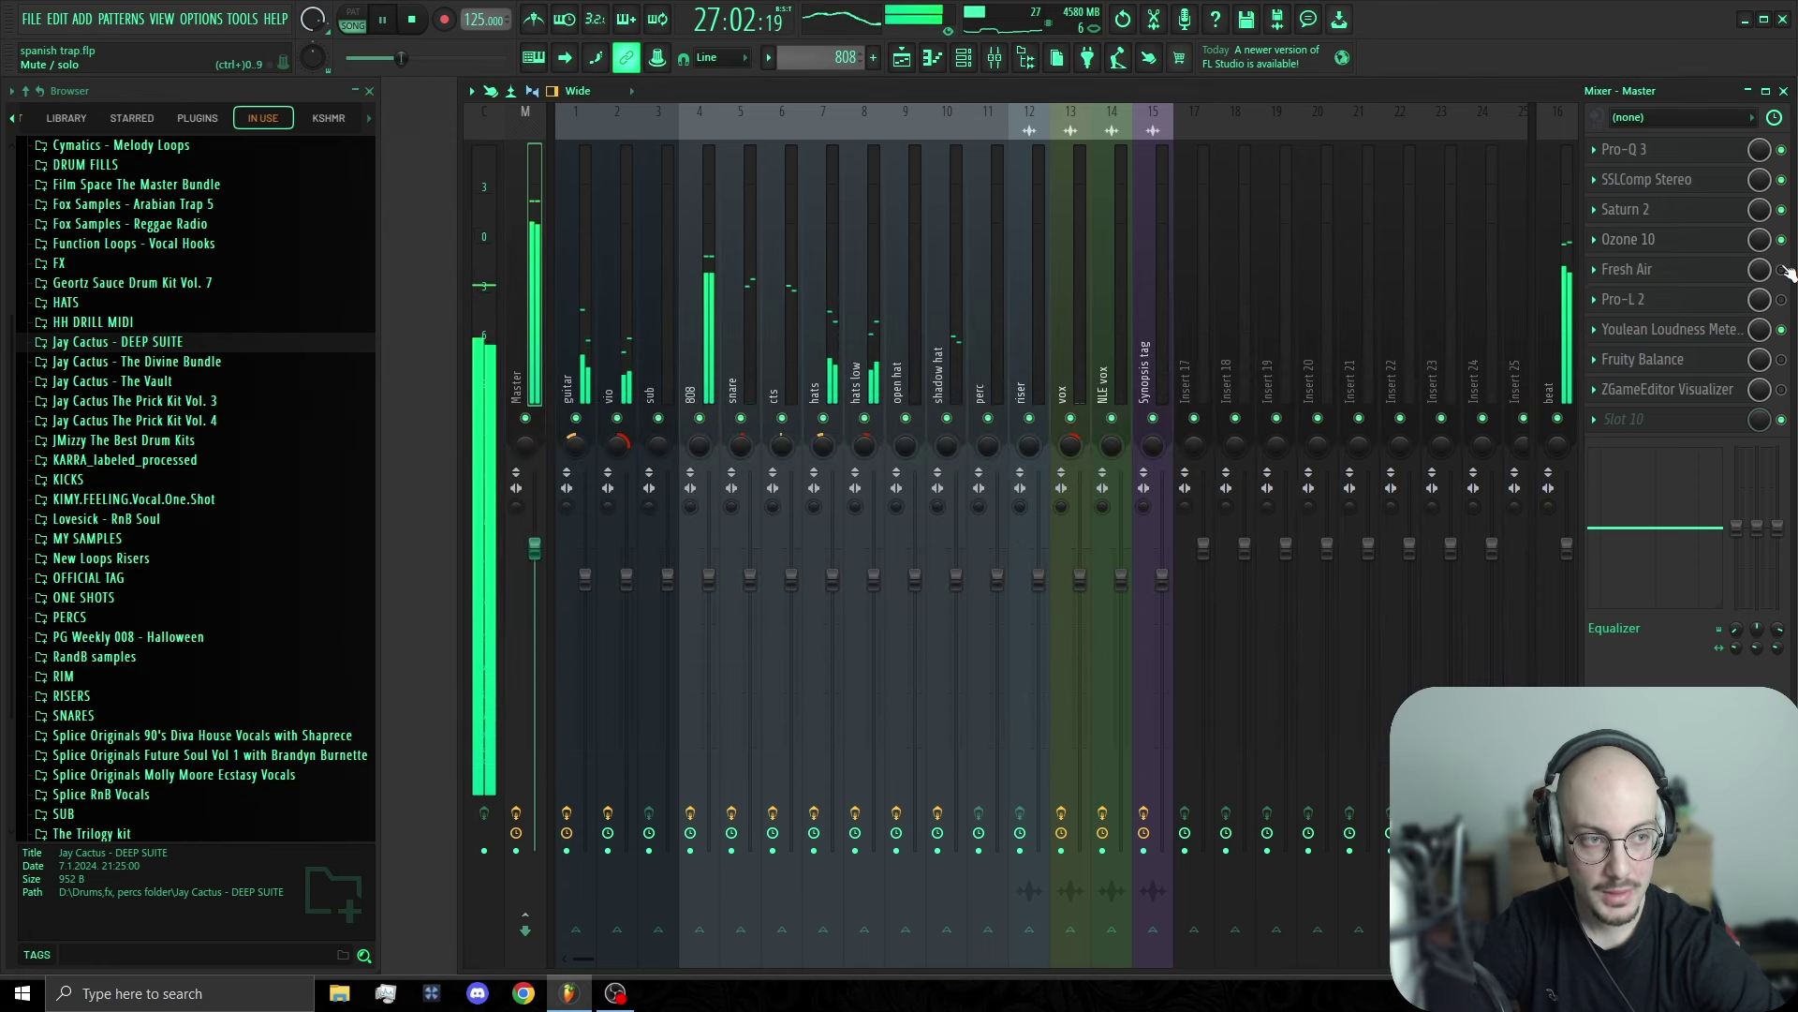
pyautogui.click(1702, 277)
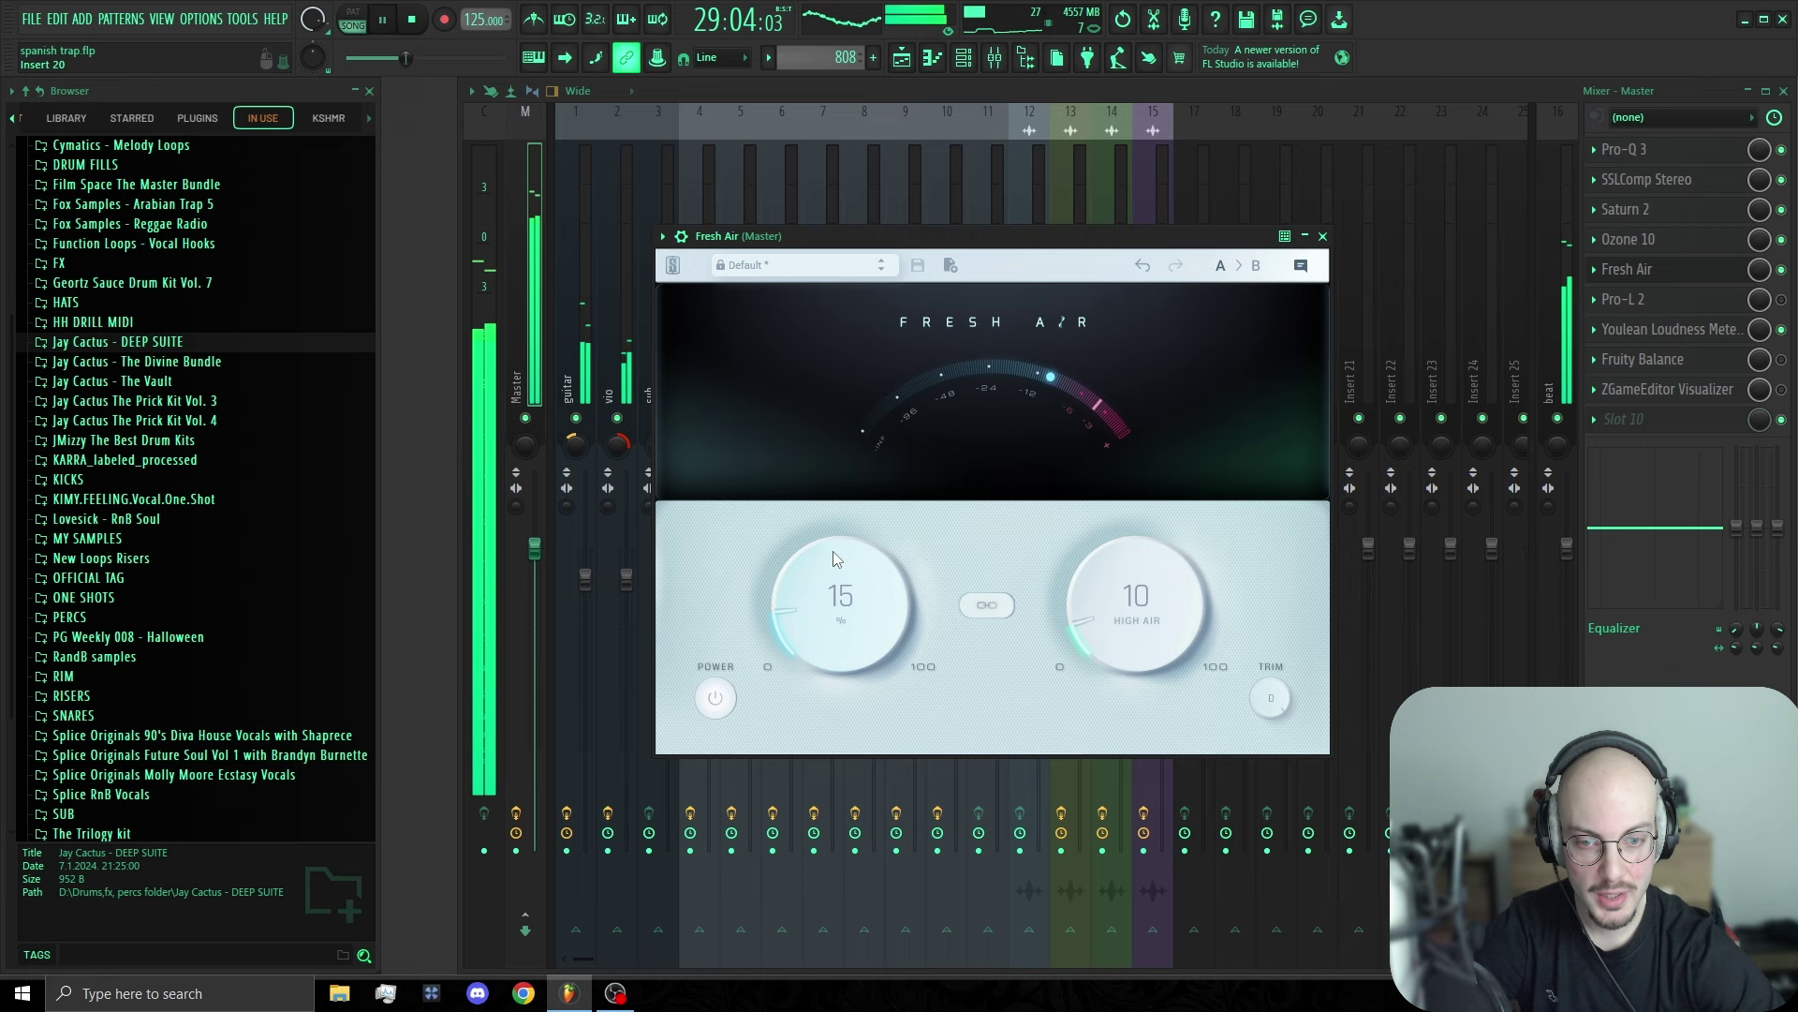
pyautogui.click(1322, 236)
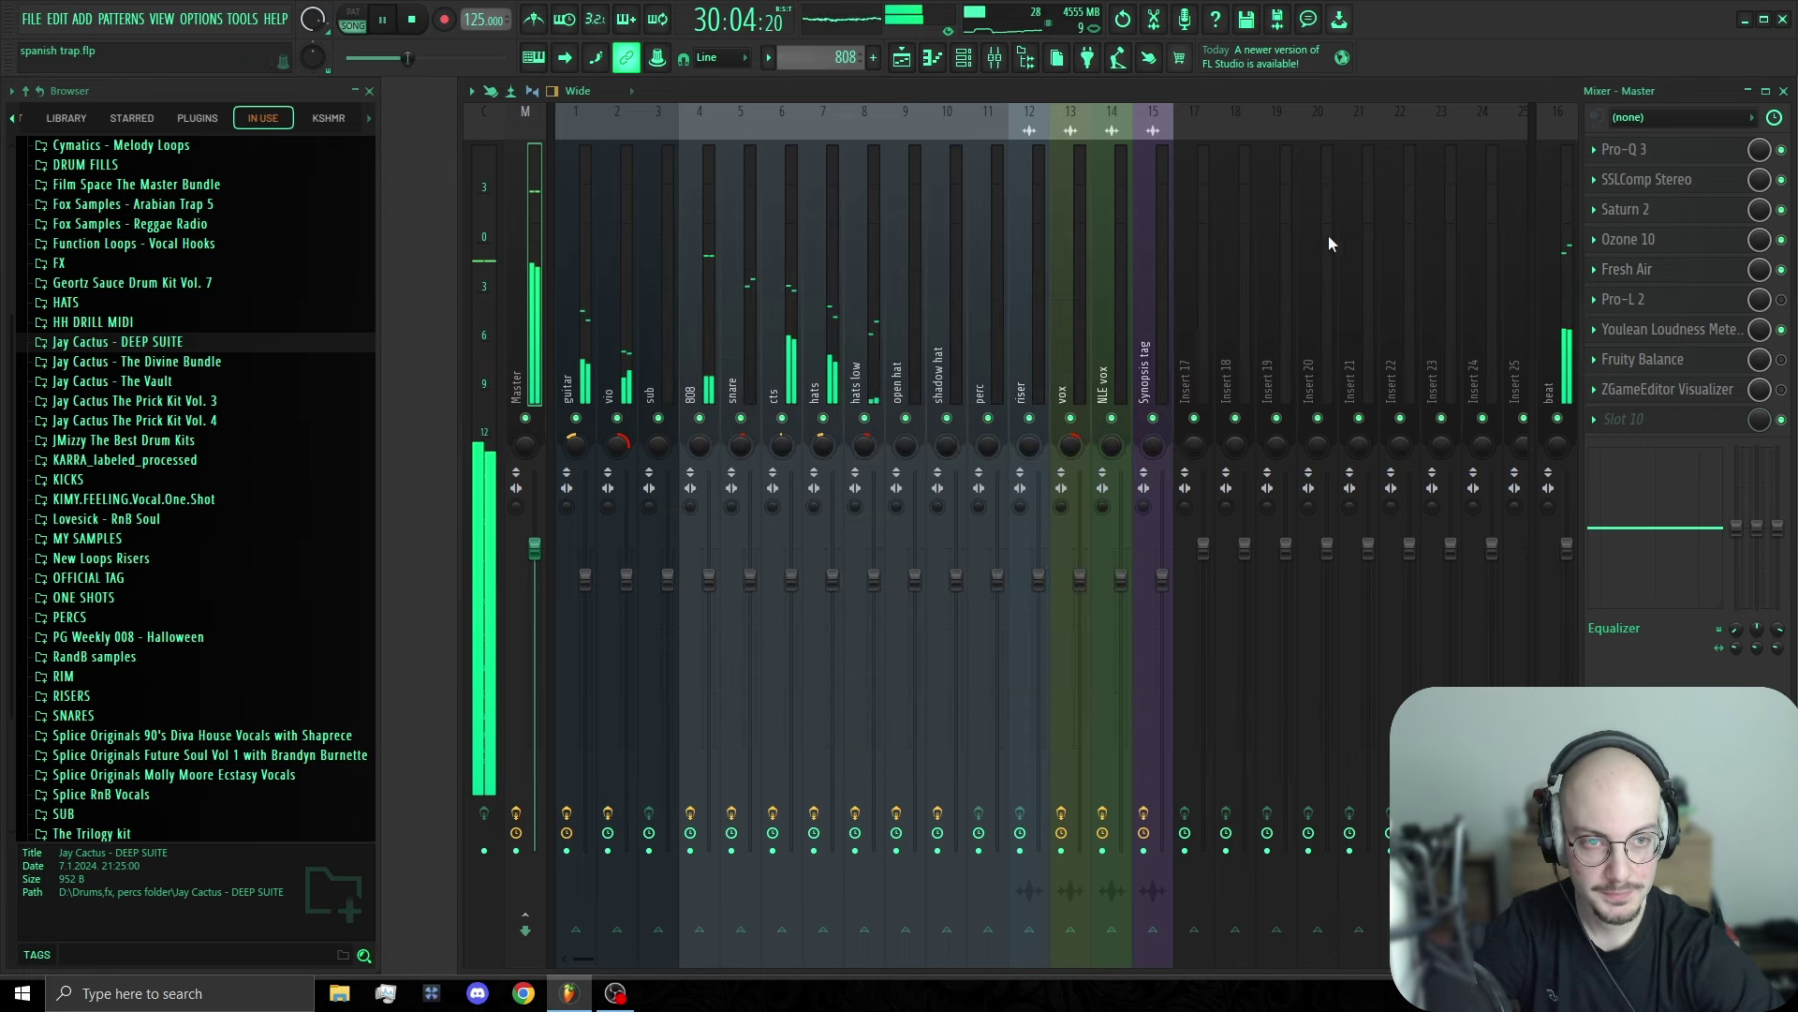
pyautogui.click(1701, 301)
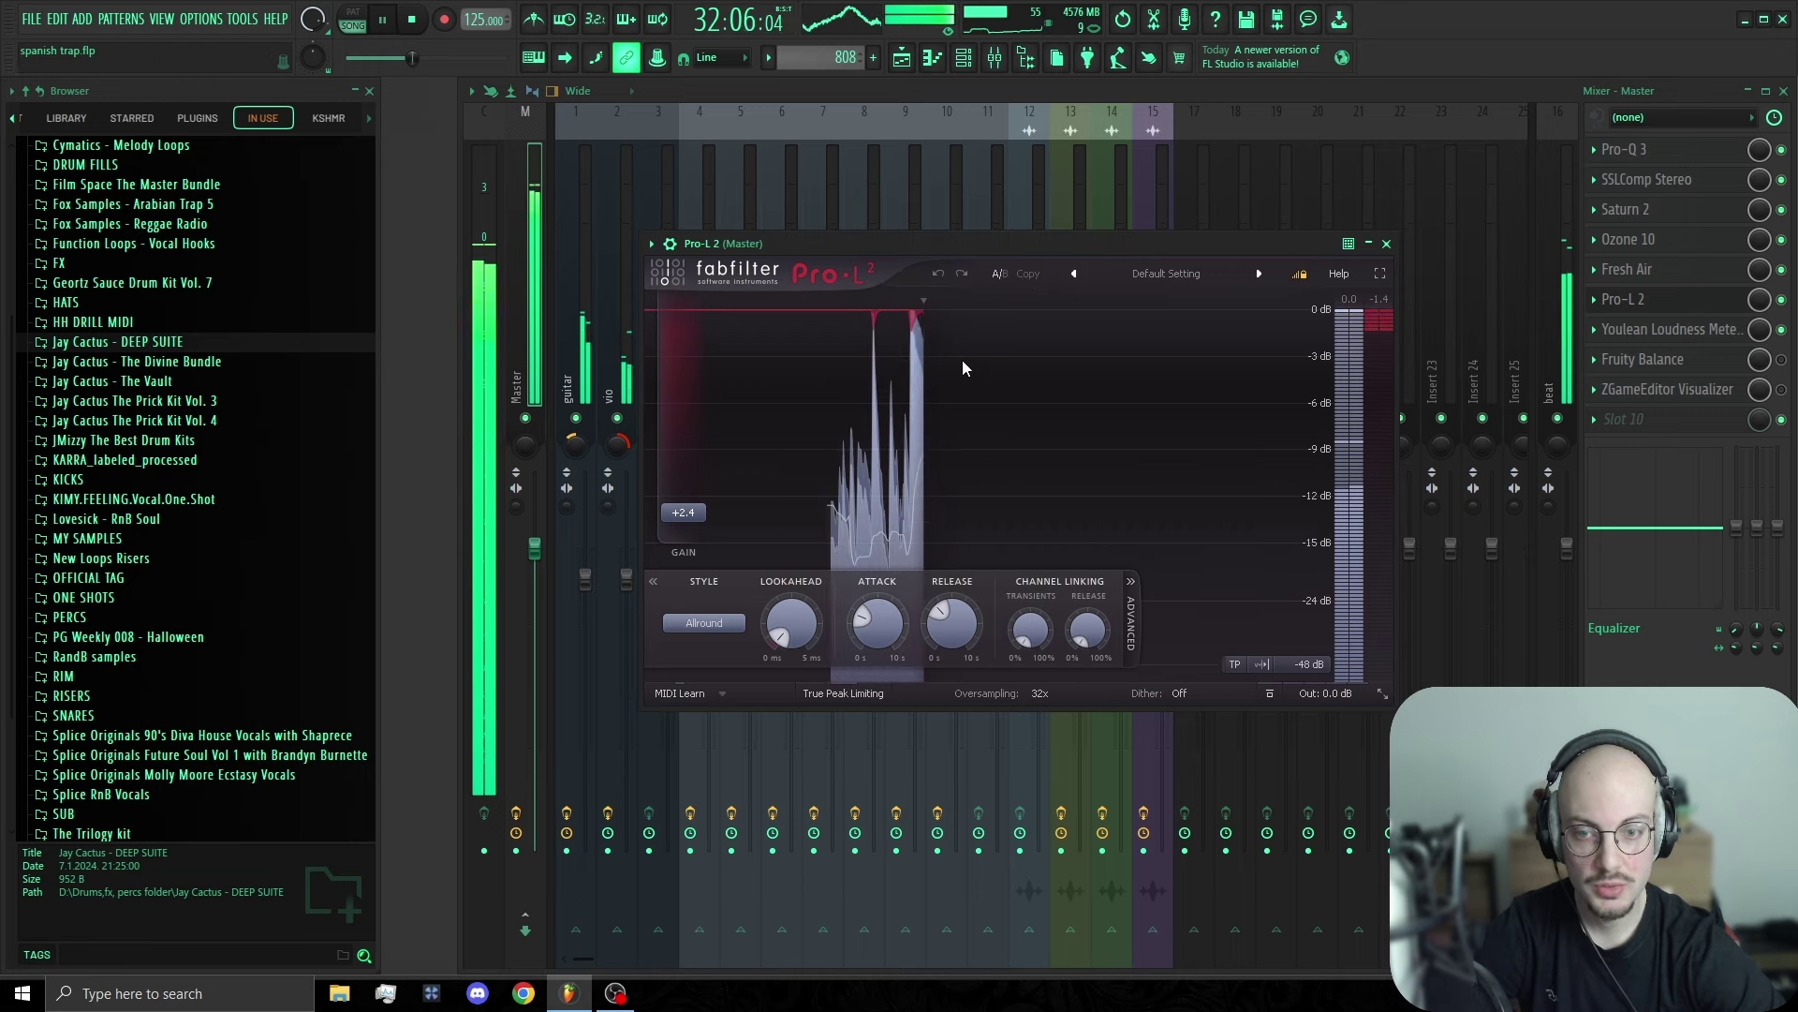
pyautogui.click(1386, 244)
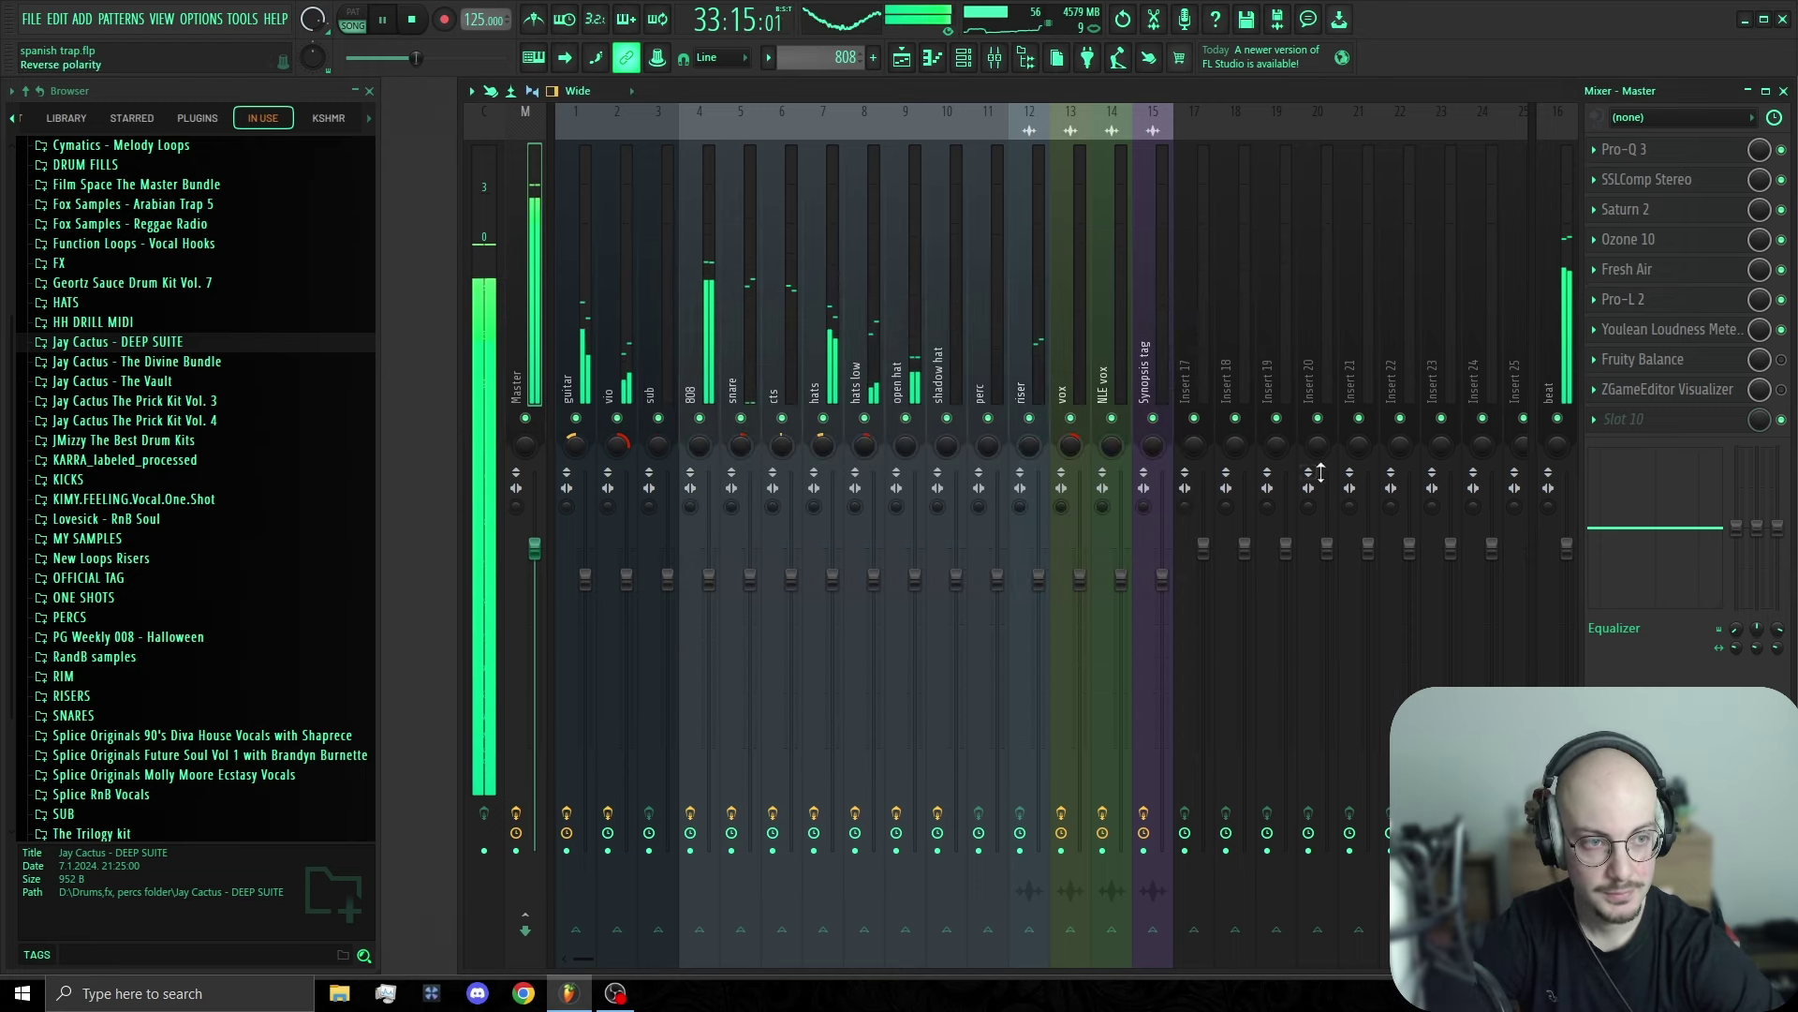
# Step: Open the master's Youlean Loudness Meter 2, reset its readings and measure the song's loudness during playback
pyautogui.click(1713, 338)
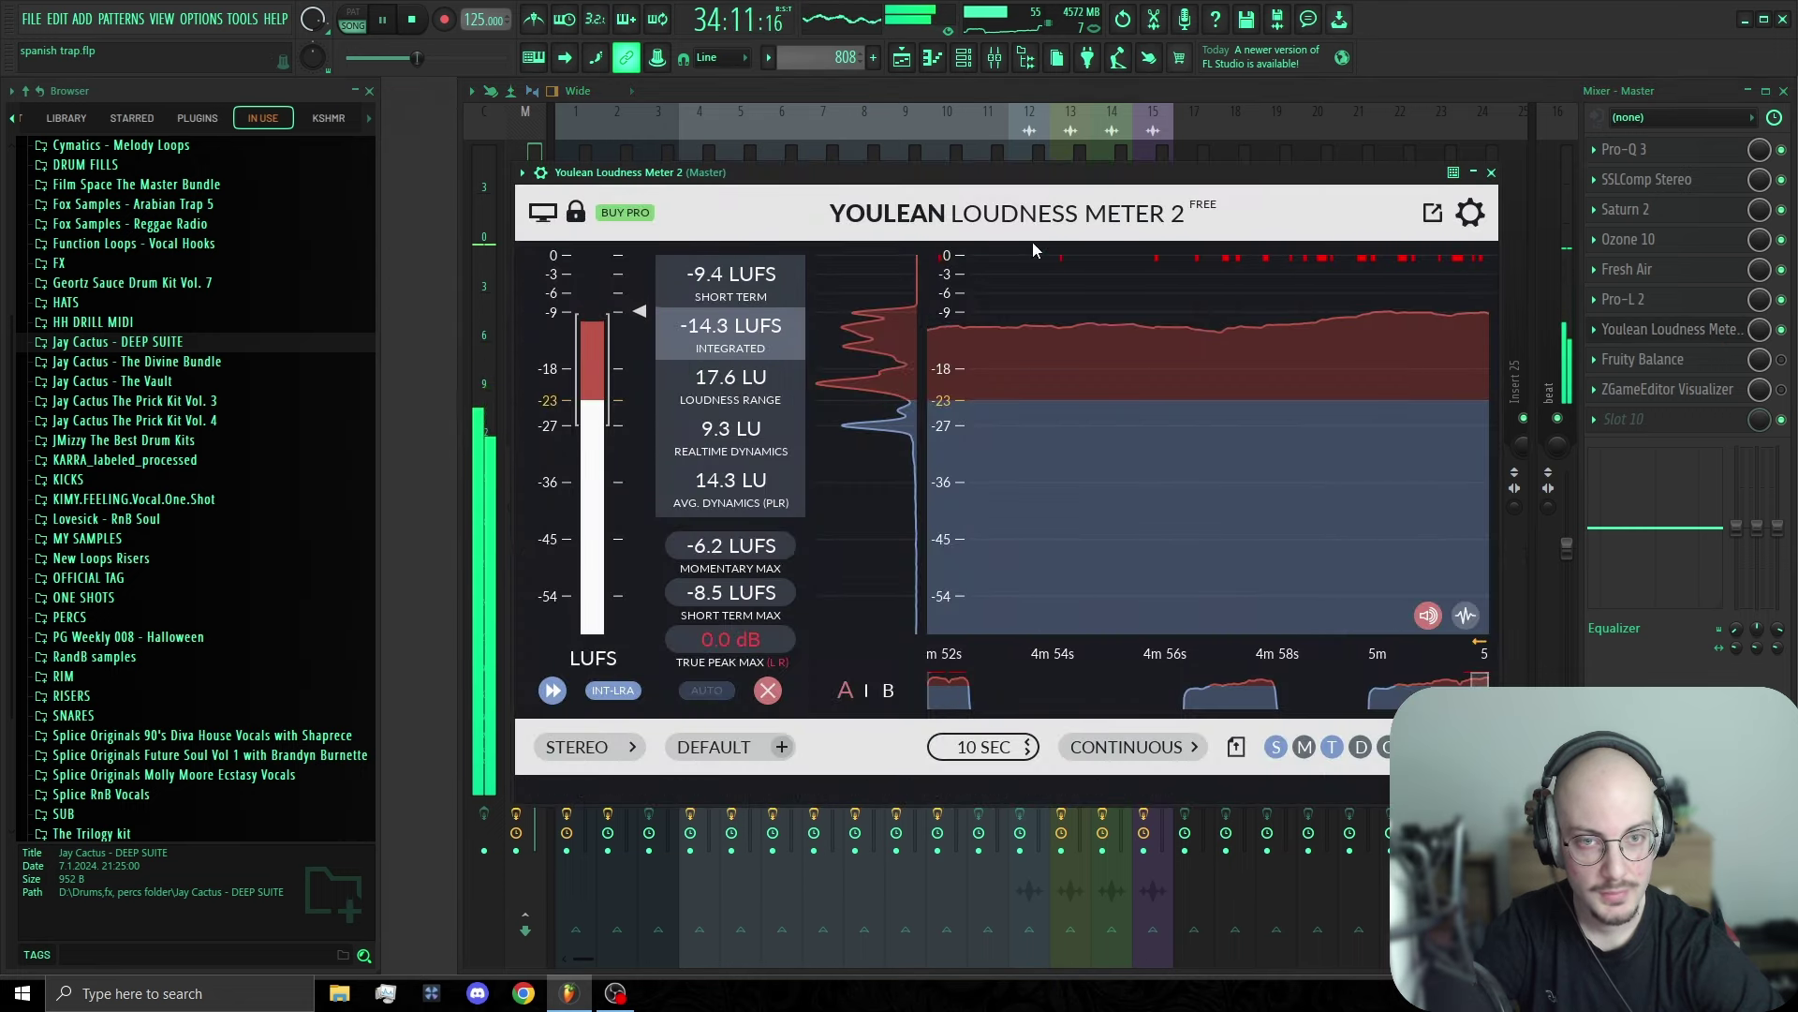
pyautogui.click(768, 687)
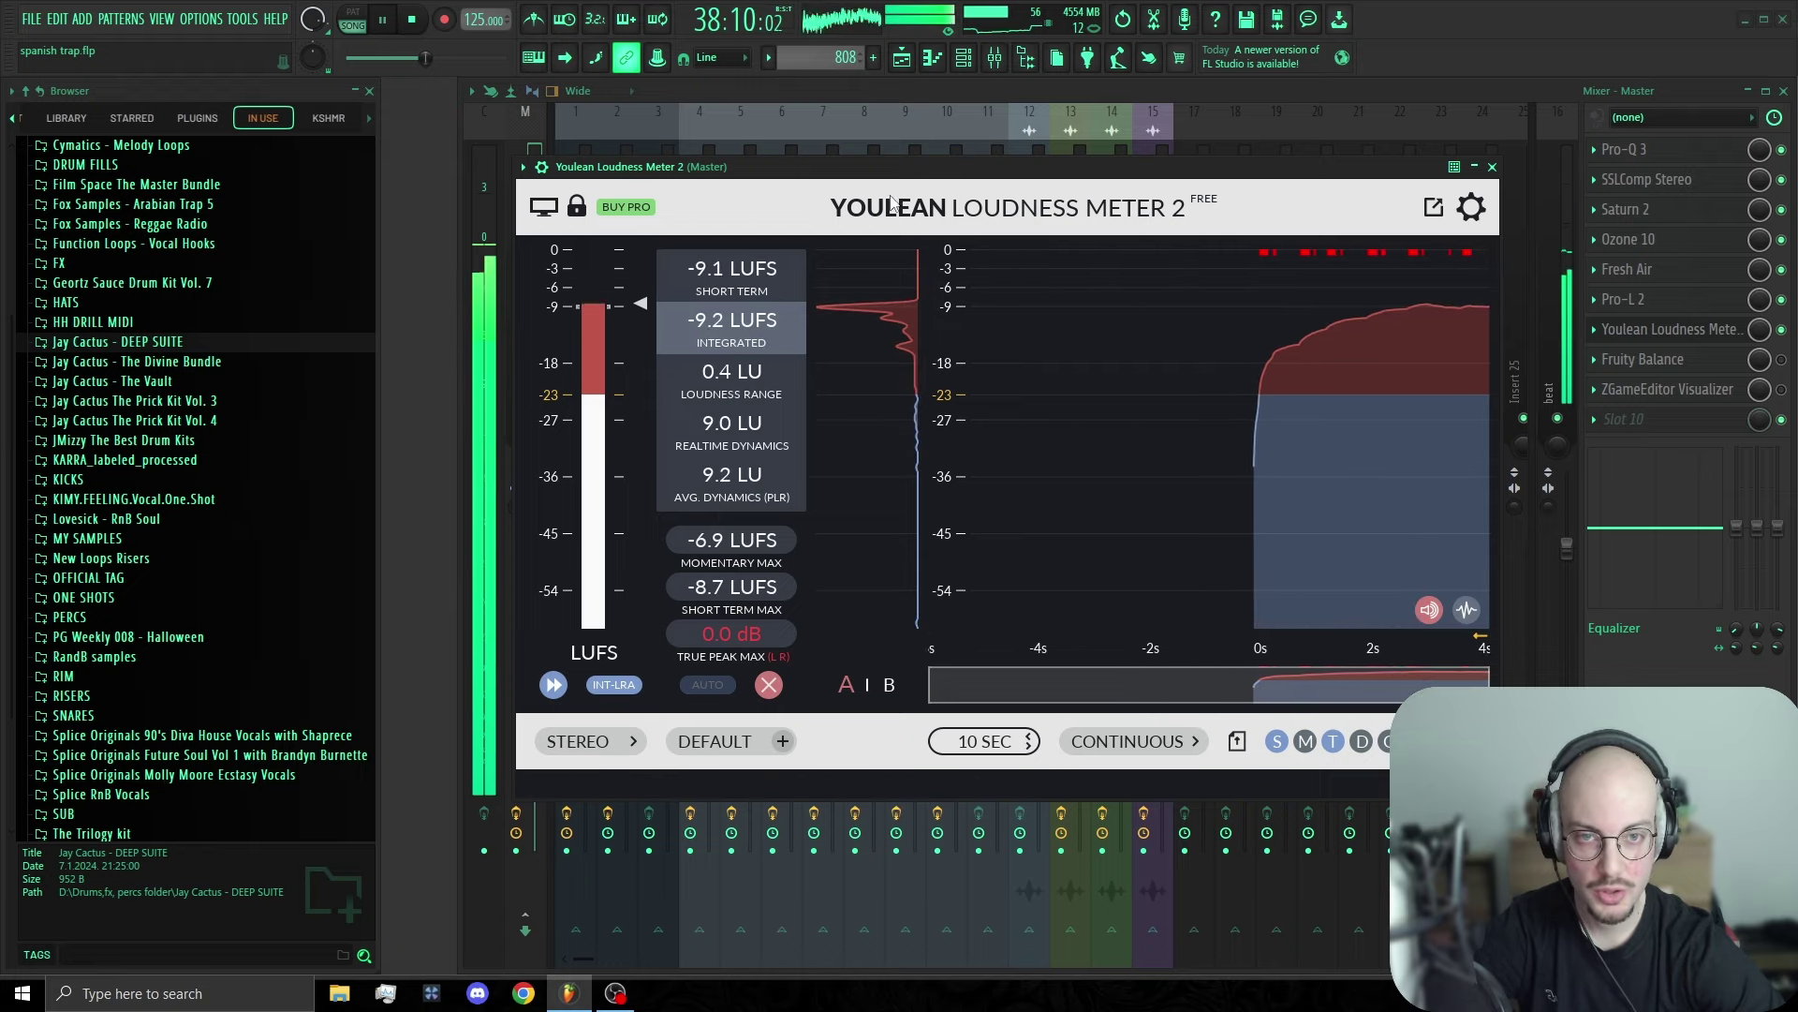
pyautogui.moveTo(978, 165); pyautogui.dragTo(1031, 164)
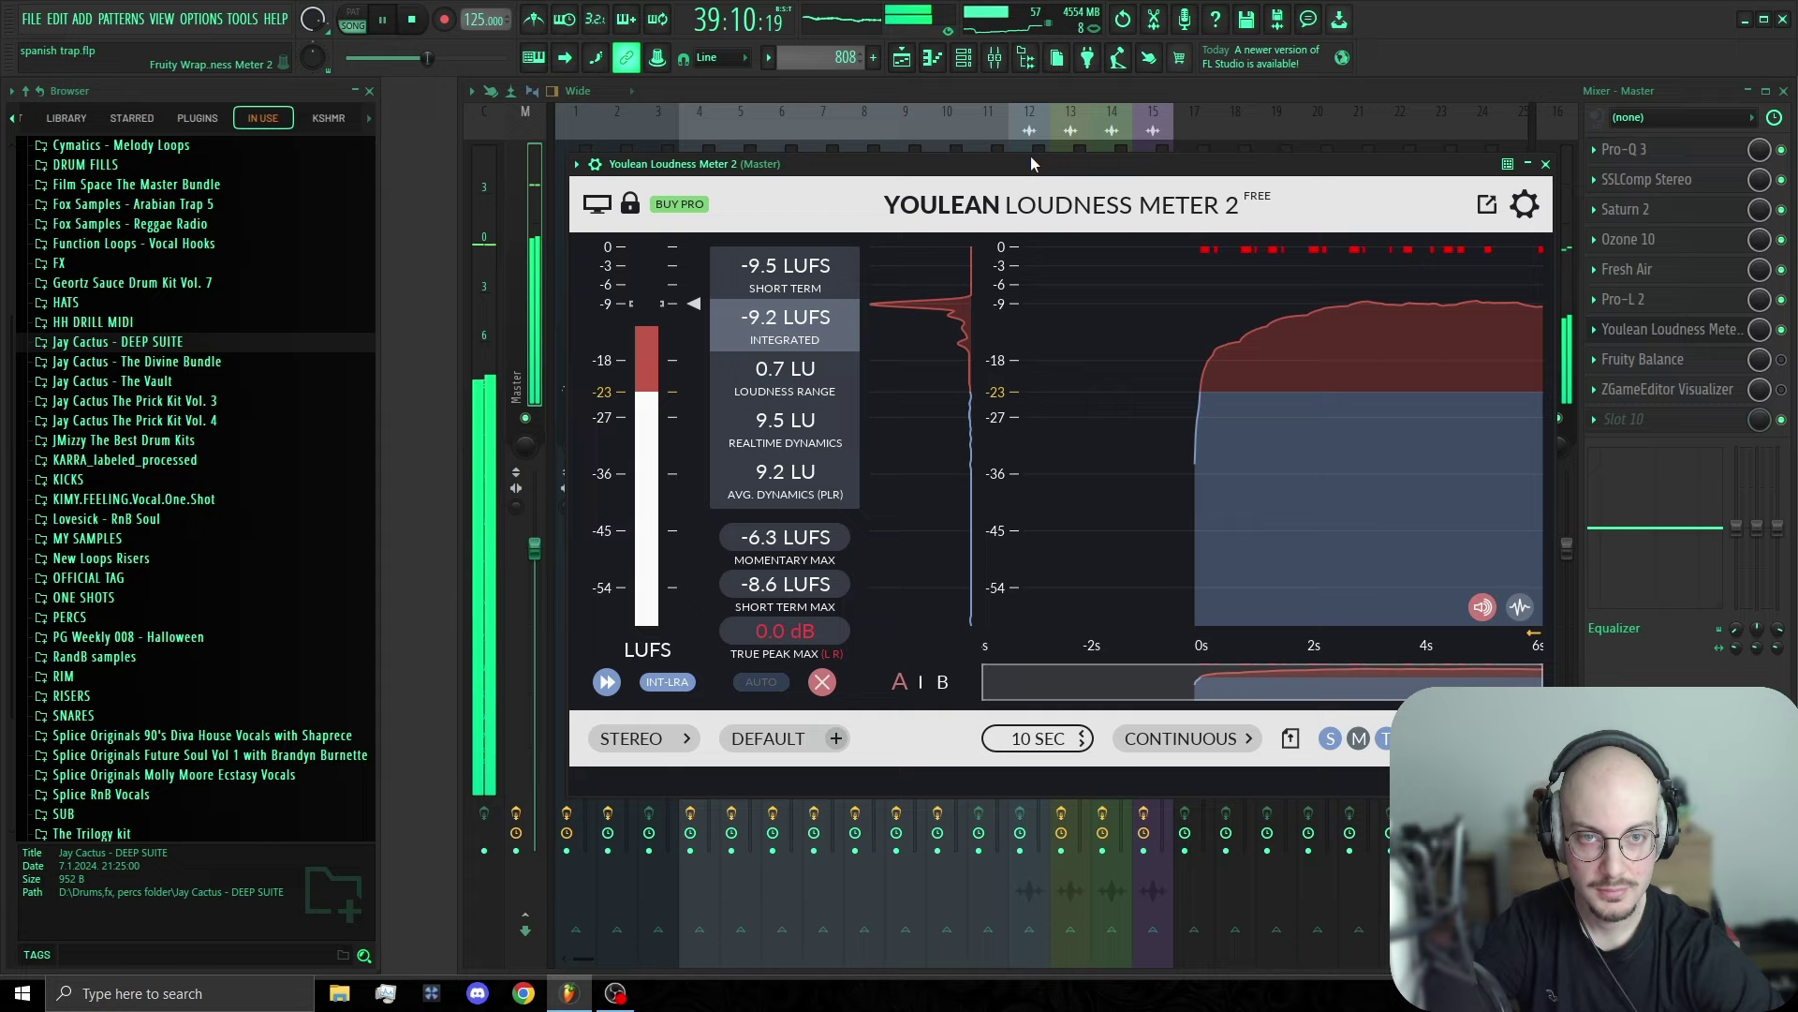